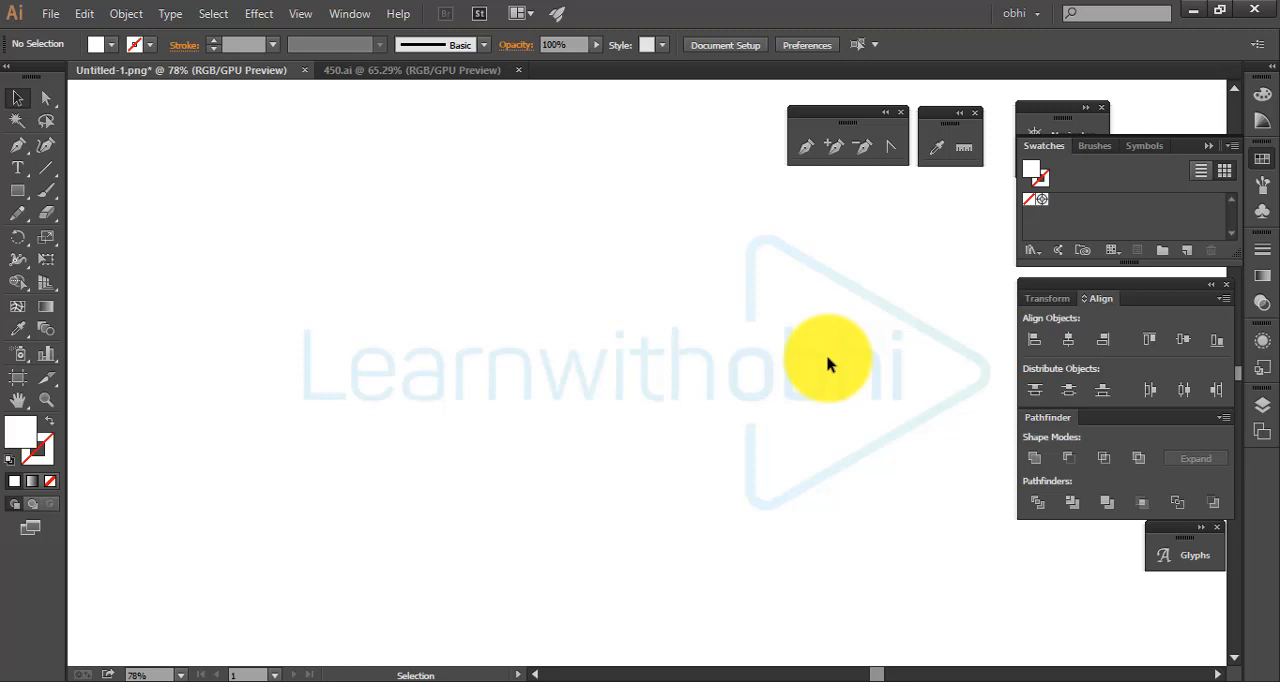
Add the point text "Text tool" above the watermark at a font size of 72 pt
{"action": "left_click", "coordinate": [30, 175]}
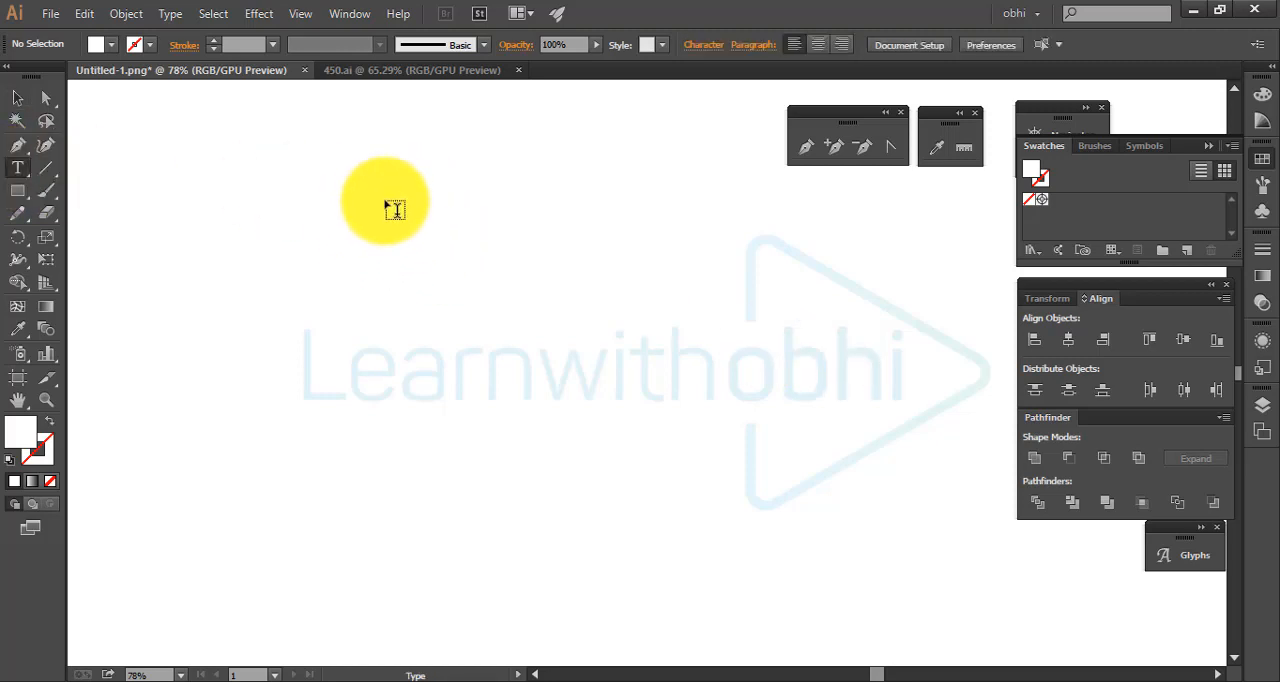
{"action": "left_click", "coordinate": [497, 281]}
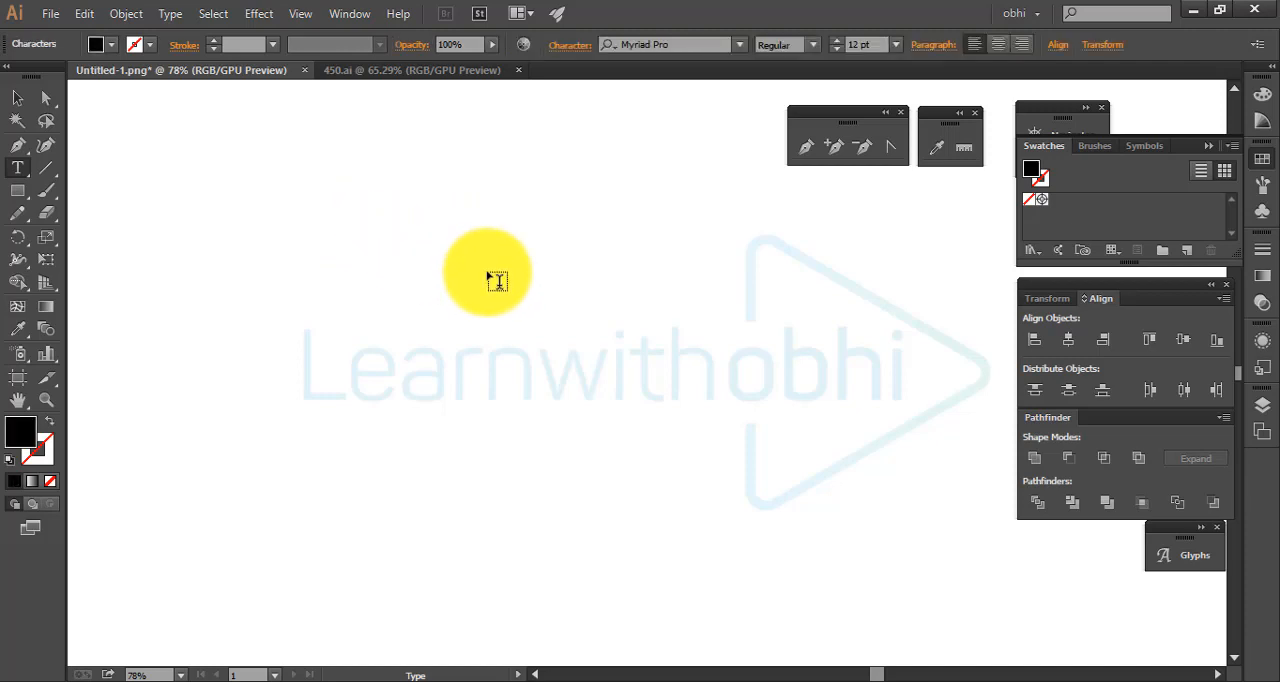
{"action": "left_click", "coordinate": [895, 45]}
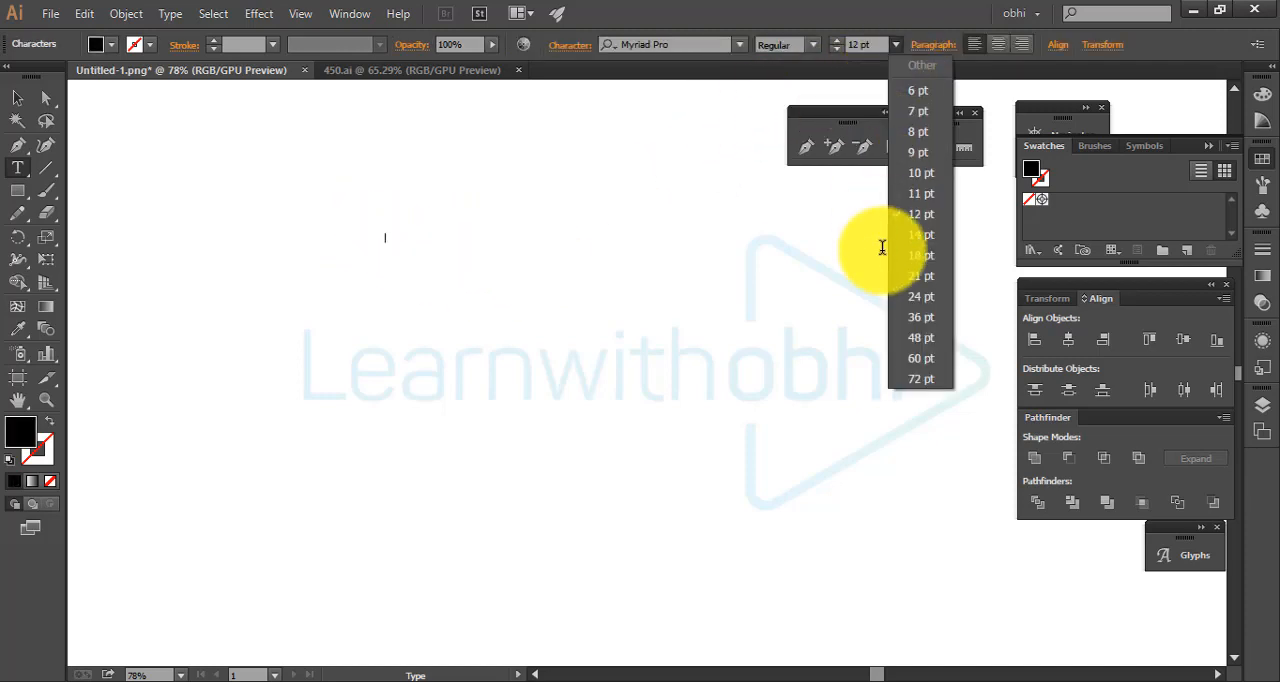
{"action": "left_click", "coordinate": [921, 382]}
{"action": "left_click", "coordinate": [397, 245]}
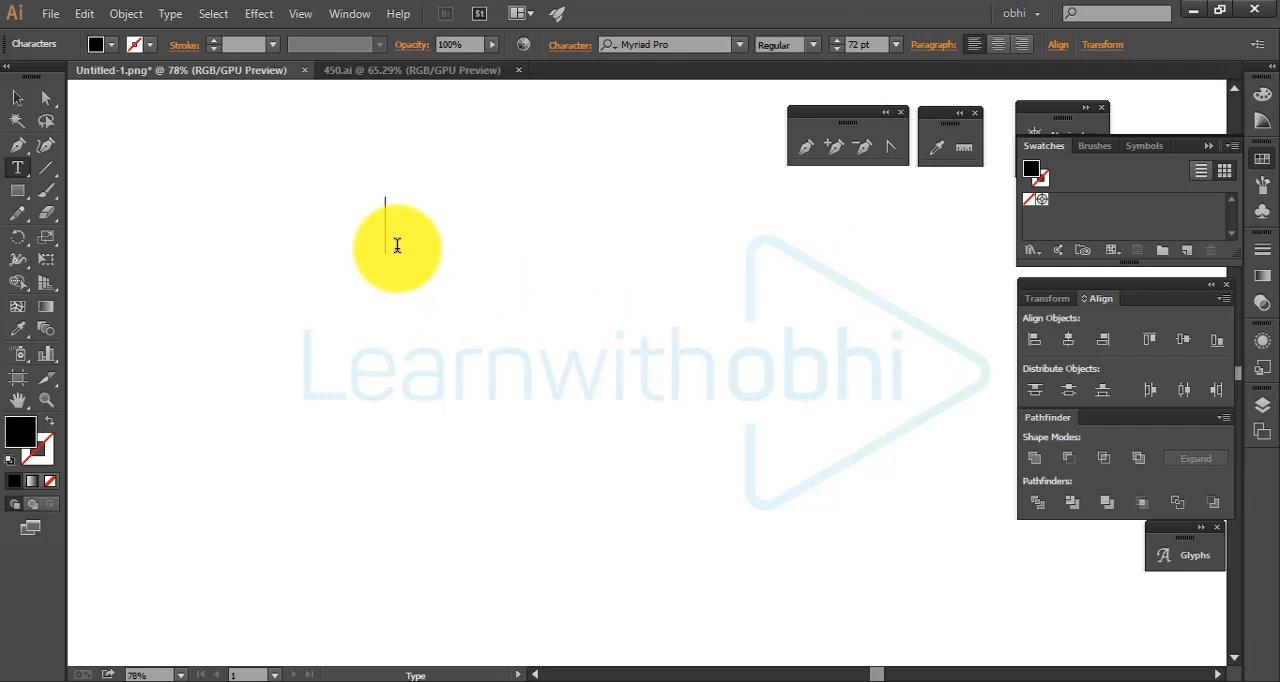
{"action": "type", "text": "Text tool"}
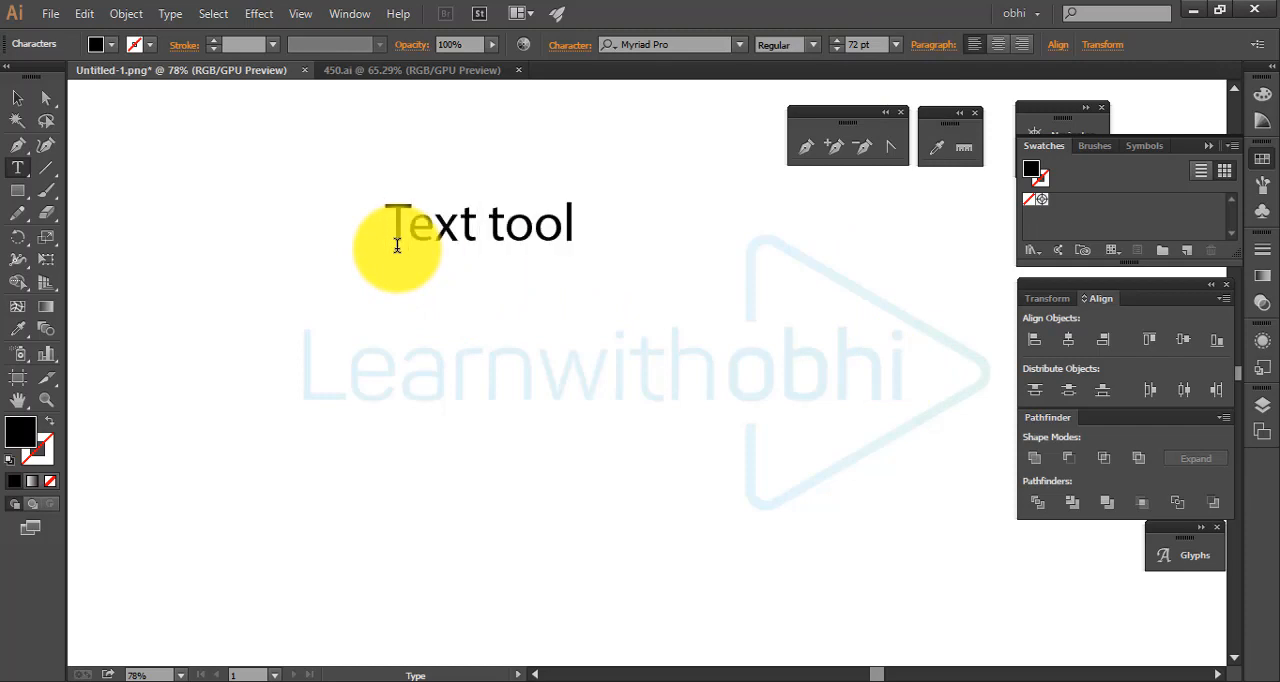
{"action": "key", "text": "Escape"}
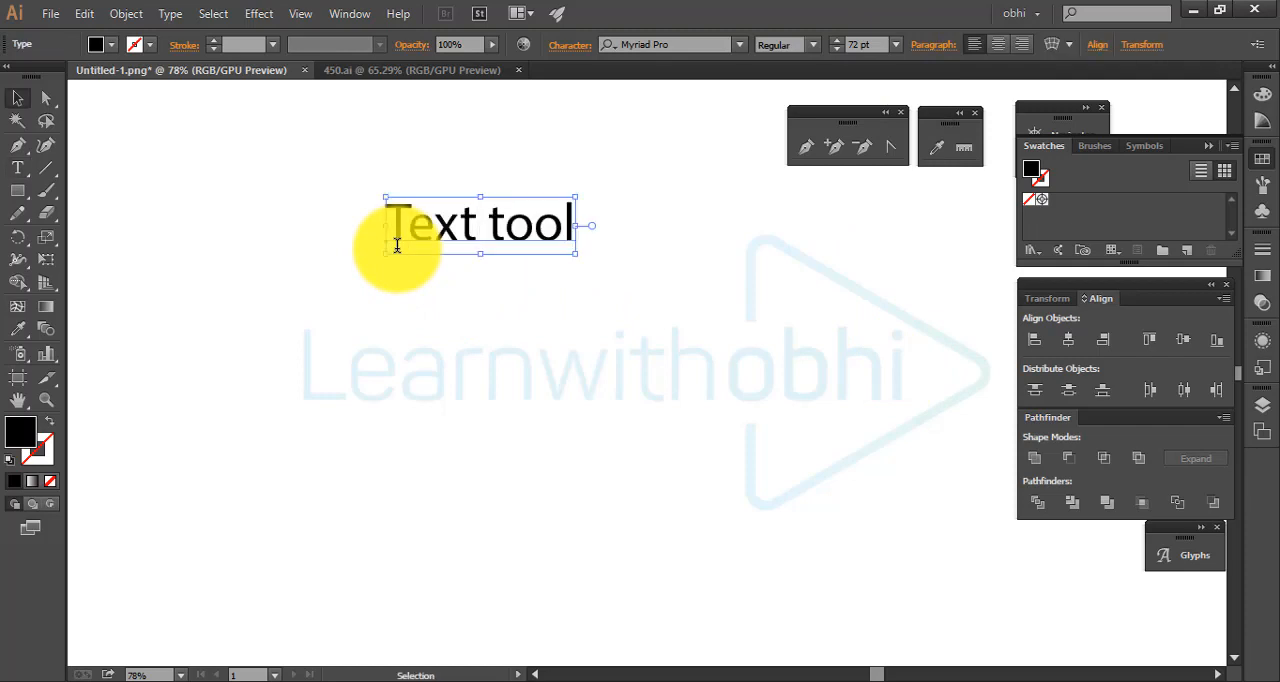
Reposition the "Text tool" text slightly to the right and higher above the watermark
{"action": "left_click_drag", "start_coordinate": [442, 228], "coordinate": [500, 257]}
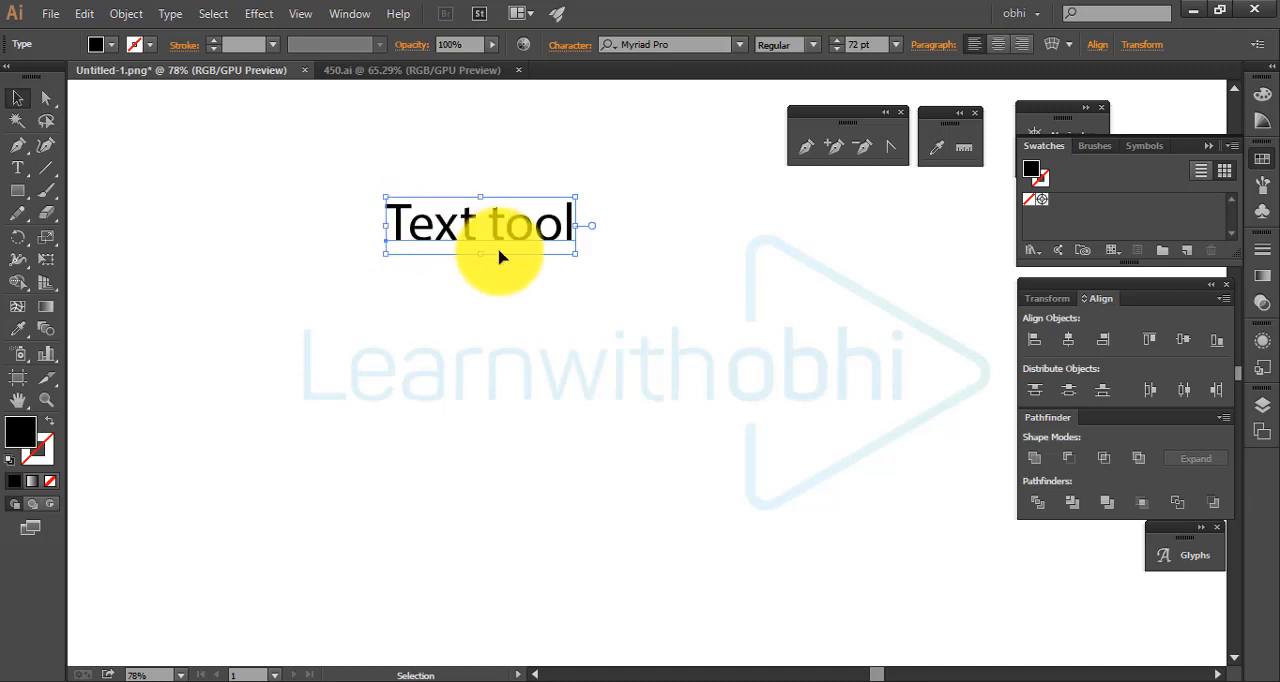
{"action": "left_click", "coordinate": [703, 237]}
{"action": "left_click_drag", "start_coordinate": [368, 200], "coordinate": [742, 317]}
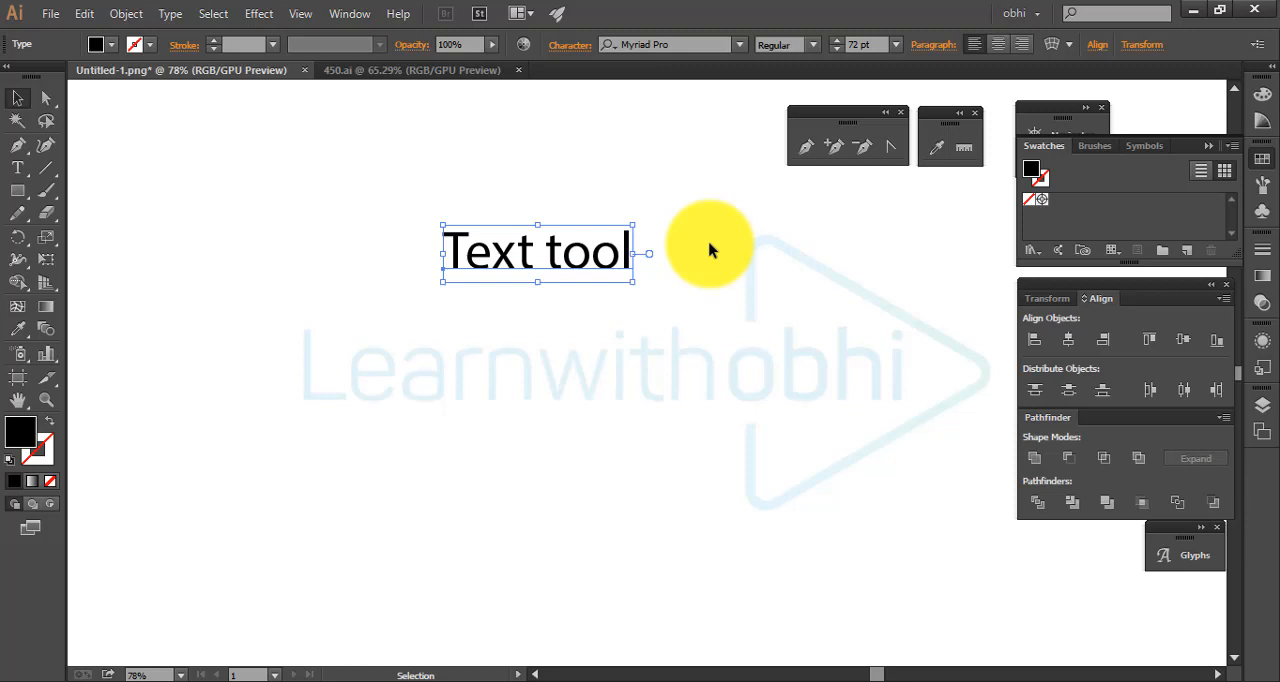
{"action": "left_click_drag", "start_coordinate": [590, 262], "coordinate": [566, 209]}
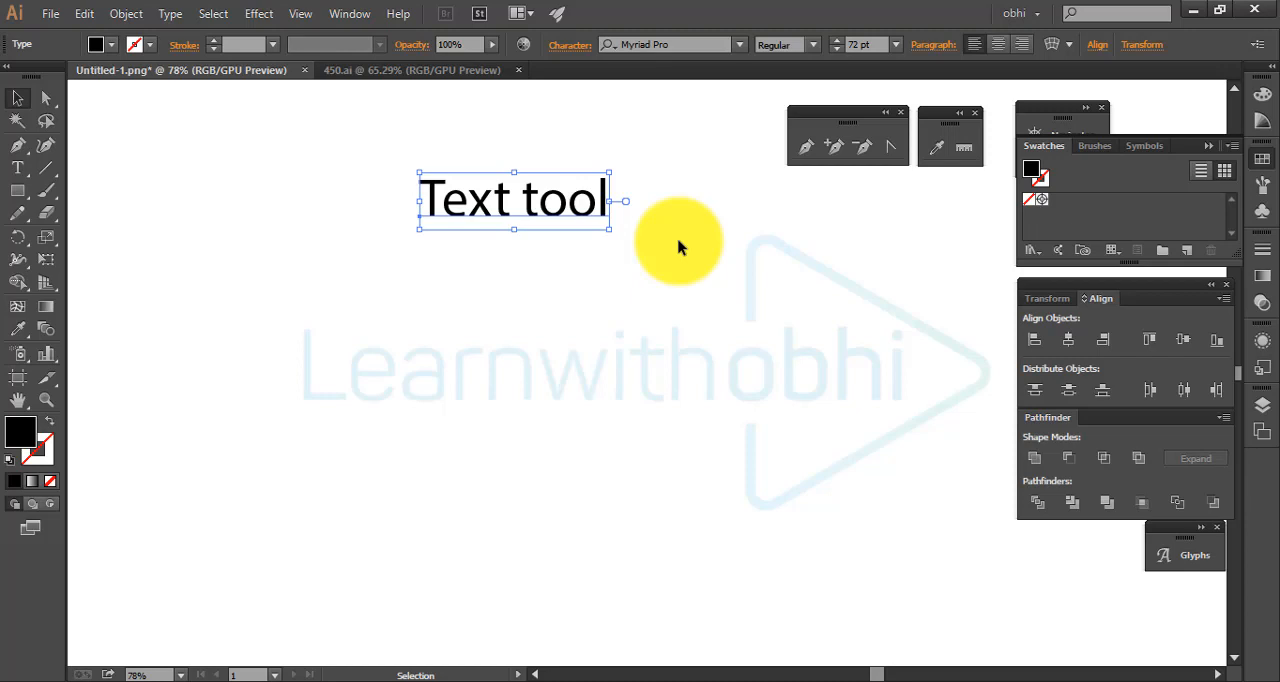
{"action": "left_click", "coordinate": [557, 249]}
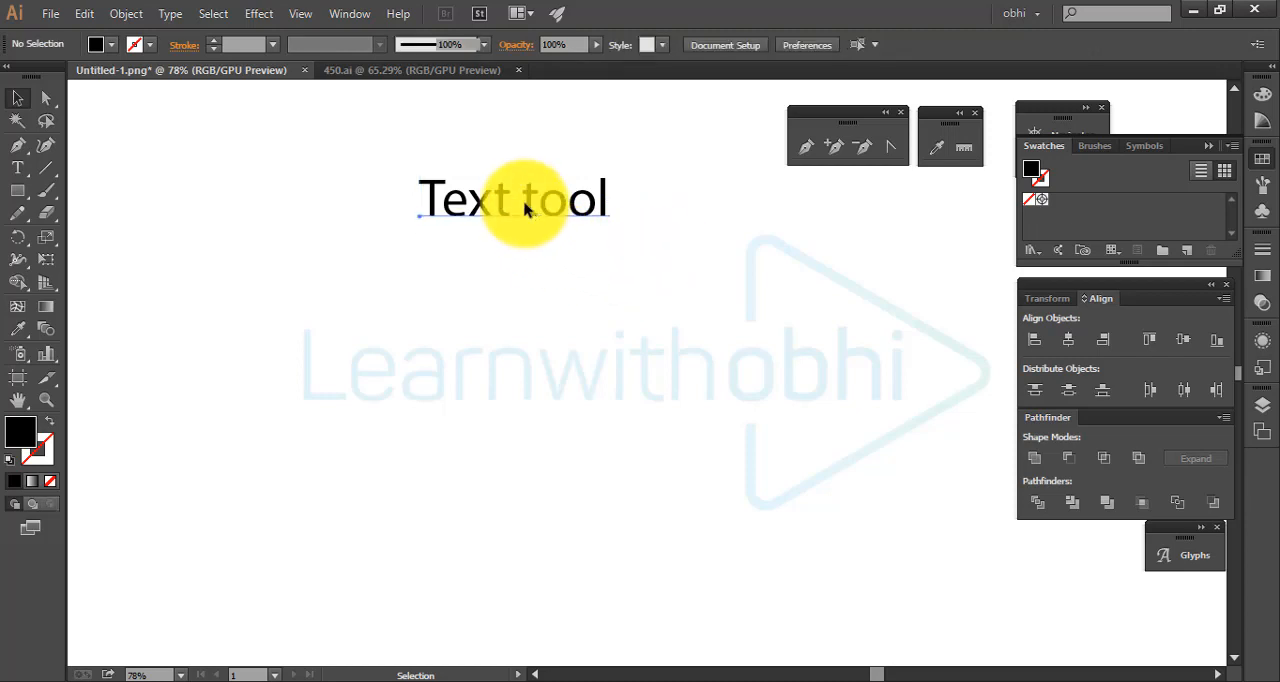
{"action": "left_click", "coordinate": [524, 208]}
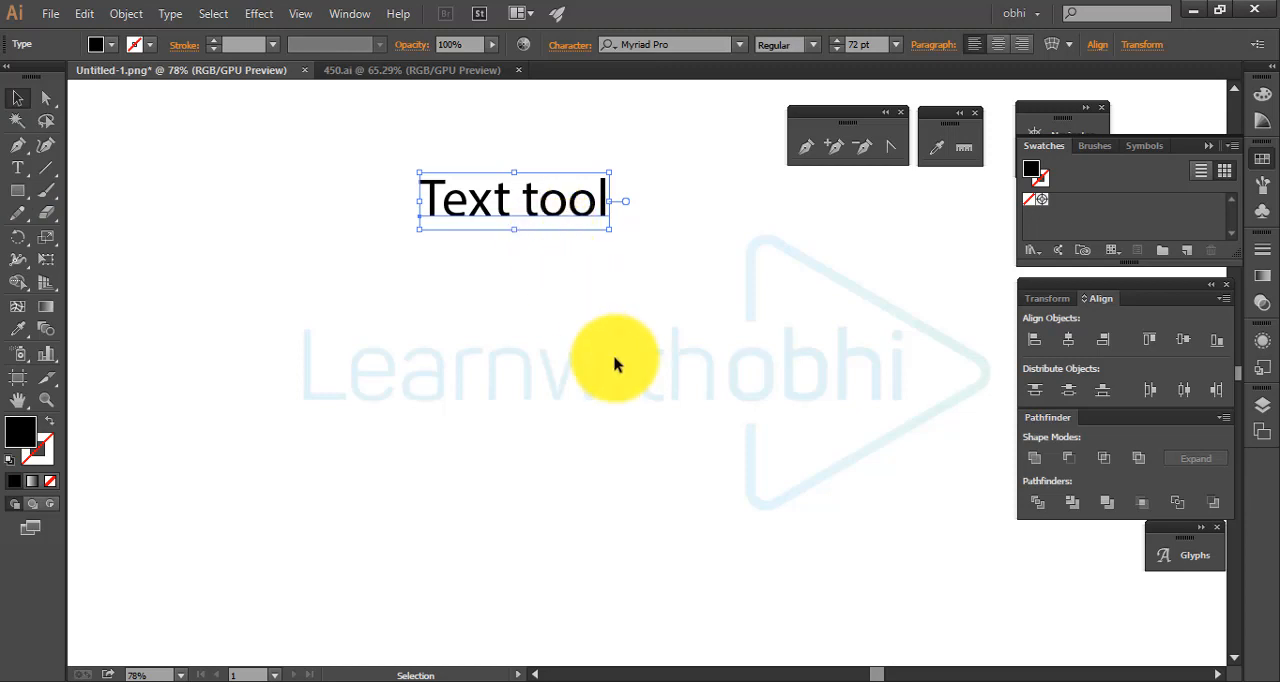
{"action": "left_click", "coordinate": [305, 240]}
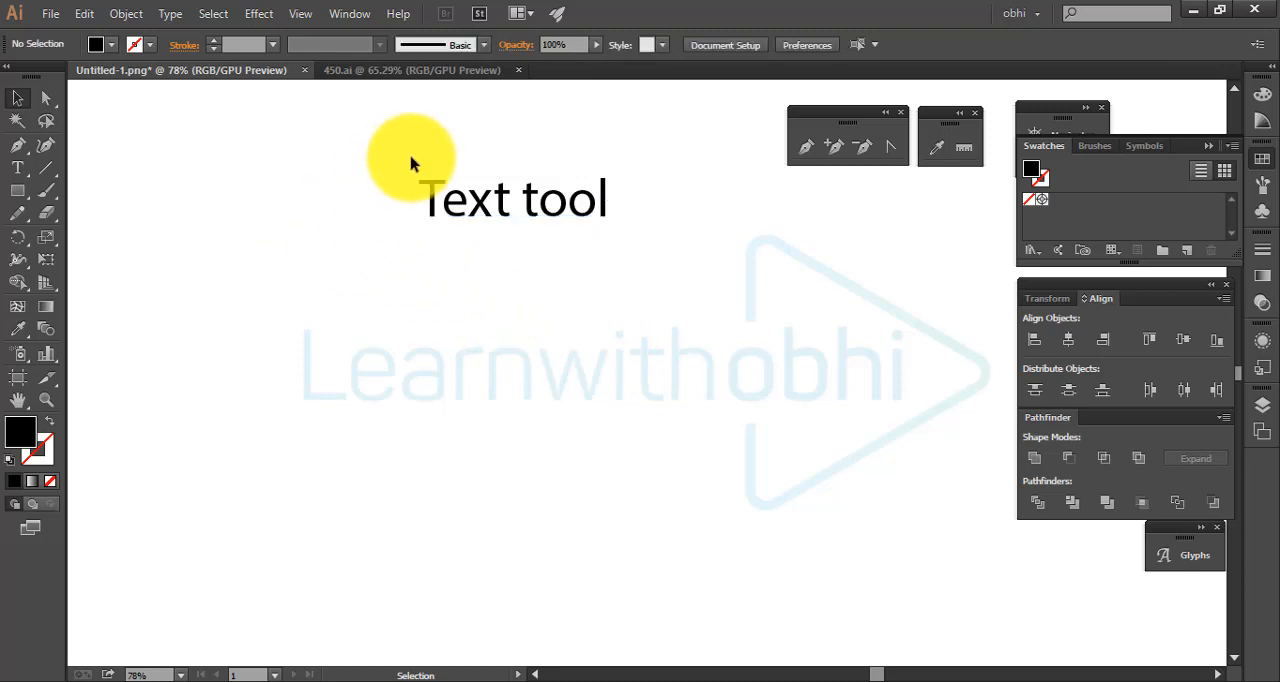
{"action": "left_click_drag", "start_coordinate": [405, 160], "coordinate": [712, 278]}
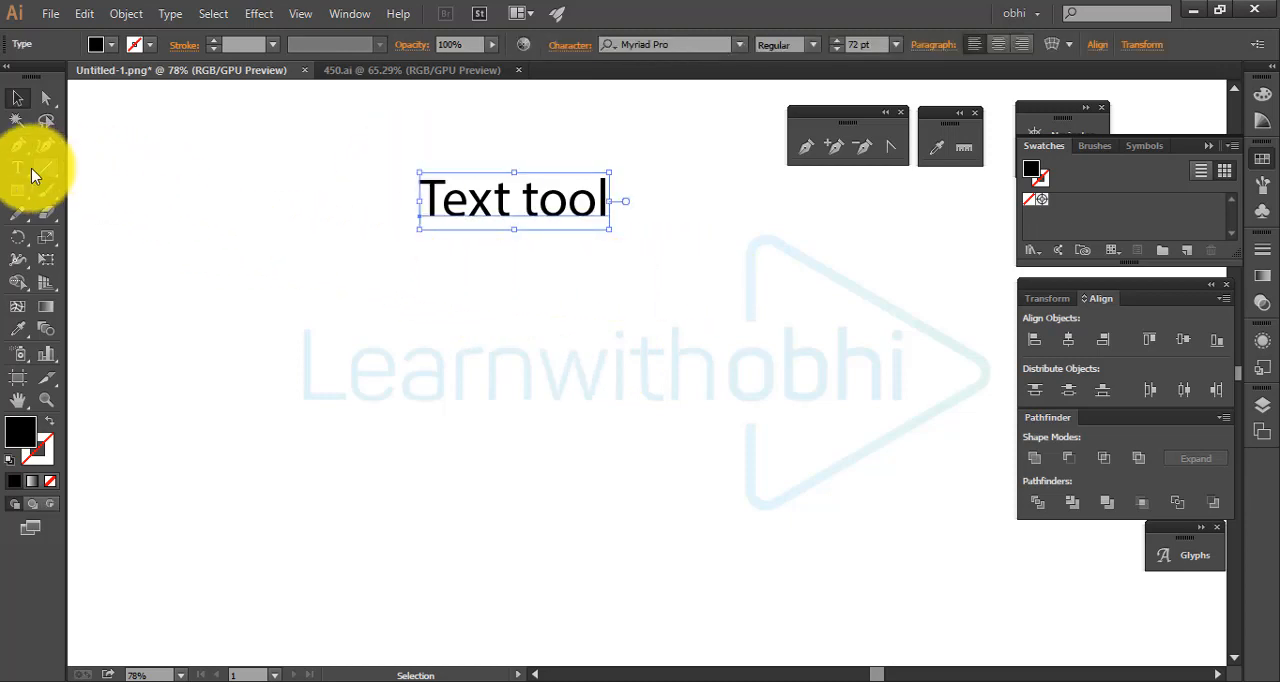
{"action": "mouse_move", "coordinate": [18, 168]}
{"action": "left_mouse_down"}
{"action": "mouse_move", "coordinate": [195, 218]}
{"action": "mouse_move", "coordinate": [114, 171]}
{"action": "mouse_move", "coordinate": [189, 218]}
{"action": "mouse_move", "coordinate": [170, 236]}
{"action": "mouse_move", "coordinate": [180, 222]}
{"action": "mouse_move", "coordinate": [160, 170]}
{"action": "mouse_move", "coordinate": [14, 171]}
{"action": "left_mouse_up"}
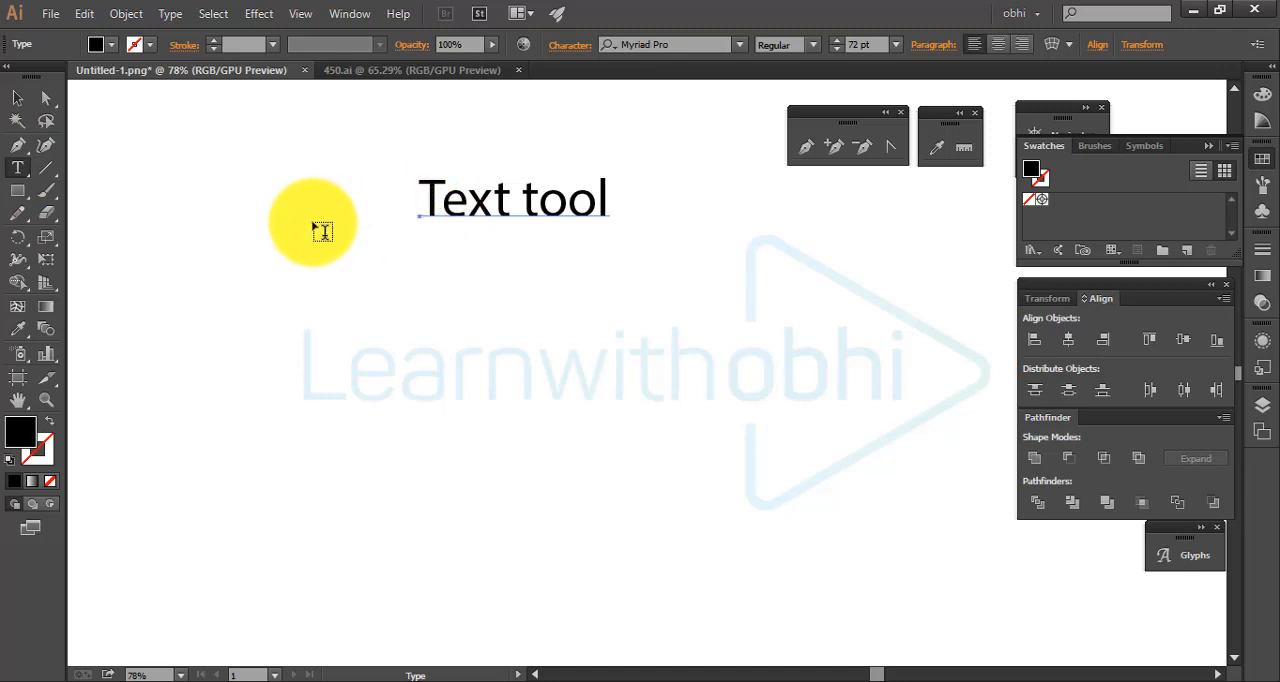
{"action": "left_click", "coordinate": [16, 99]}
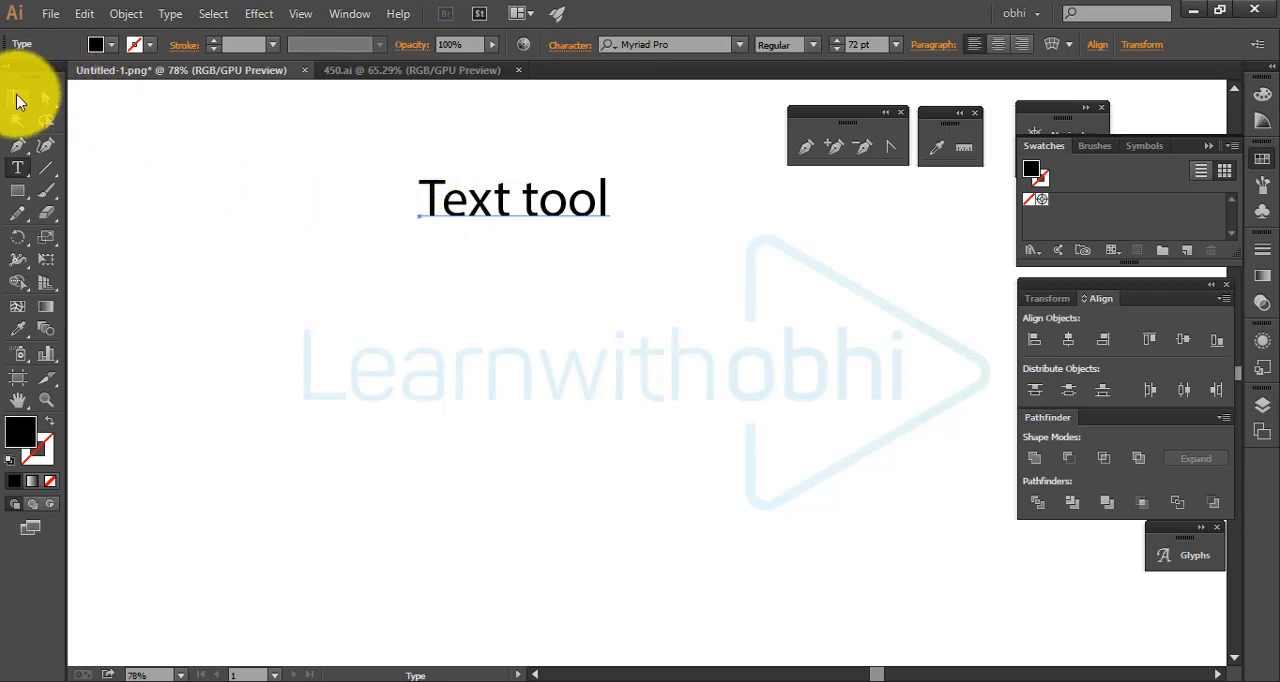
Move the "Text tool" text up, close to the upper edge of the visible canvas, and deselect it
{"action": "left_click", "coordinate": [456, 284]}
{"action": "left_click_drag", "start_coordinate": [529, 210], "coordinate": [497, 136]}
{"action": "left_click", "coordinate": [218, 237]}
Add a second point text reading "Typho" below the "Text tool" text and deselect it
{"action": "left_click", "coordinate": [20, 170]}
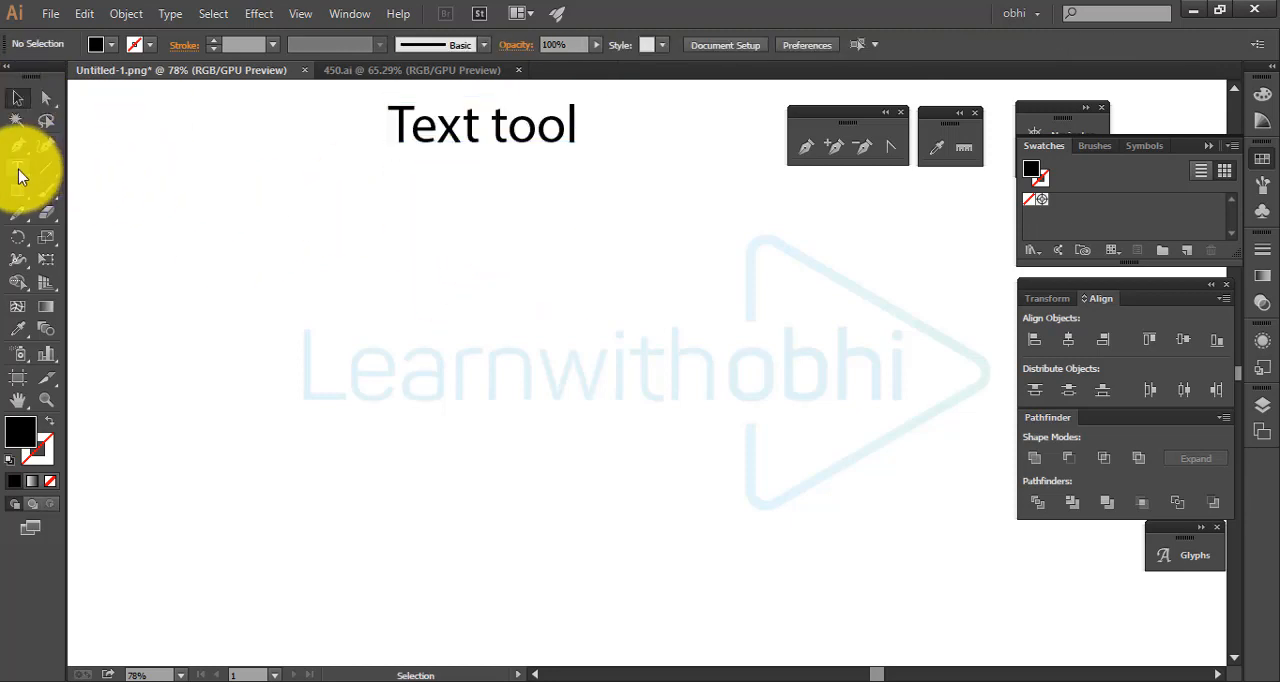
{"action": "left_click", "coordinate": [391, 260]}
{"action": "type", "text": "T"}
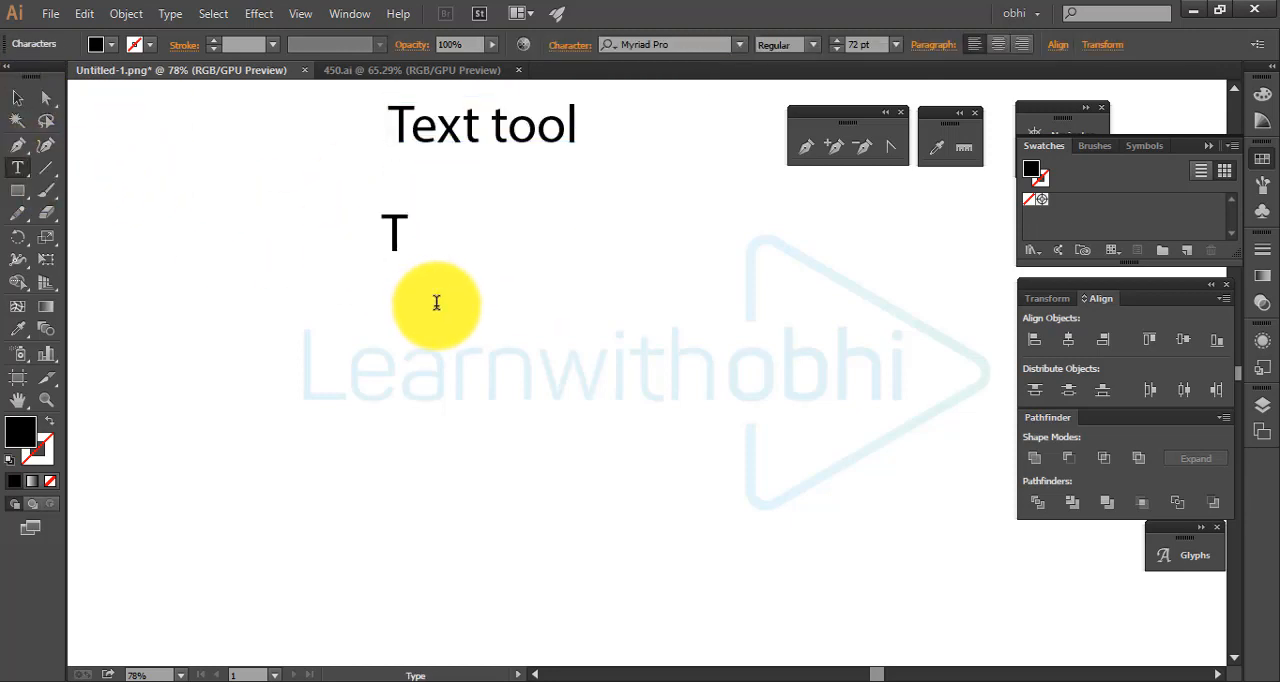
{"action": "type", "text": "ypho"}
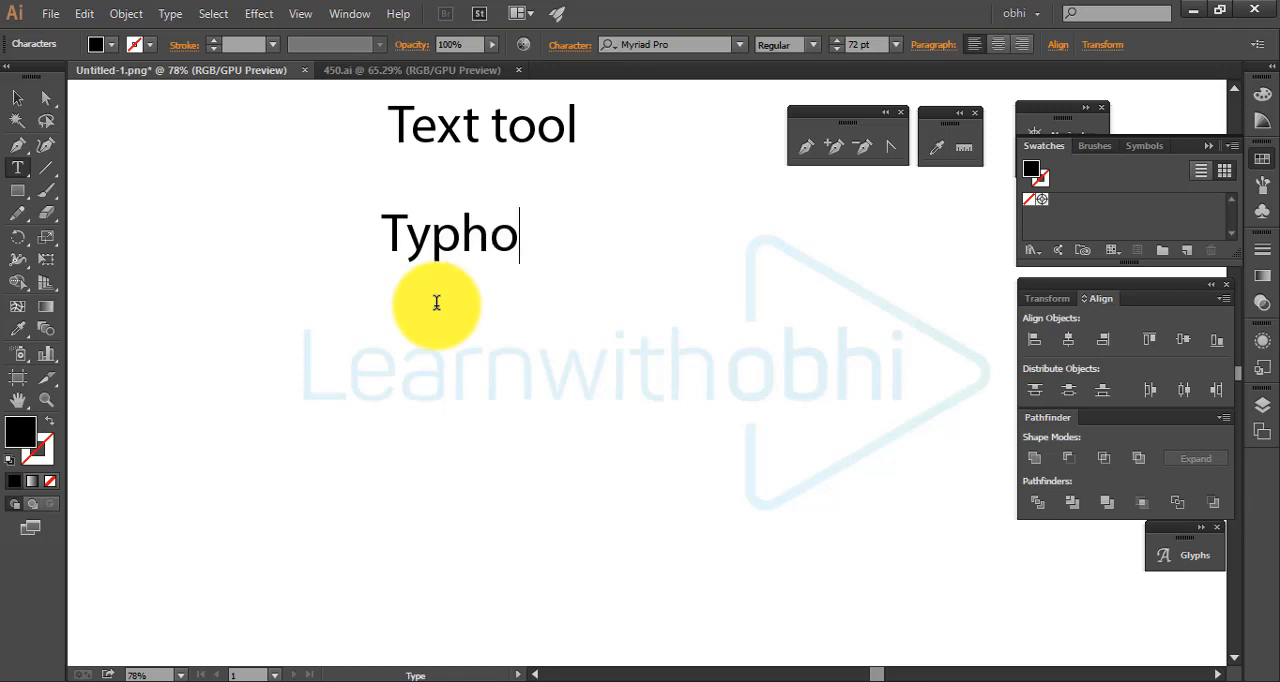
{"action": "key", "text": "Escape"}
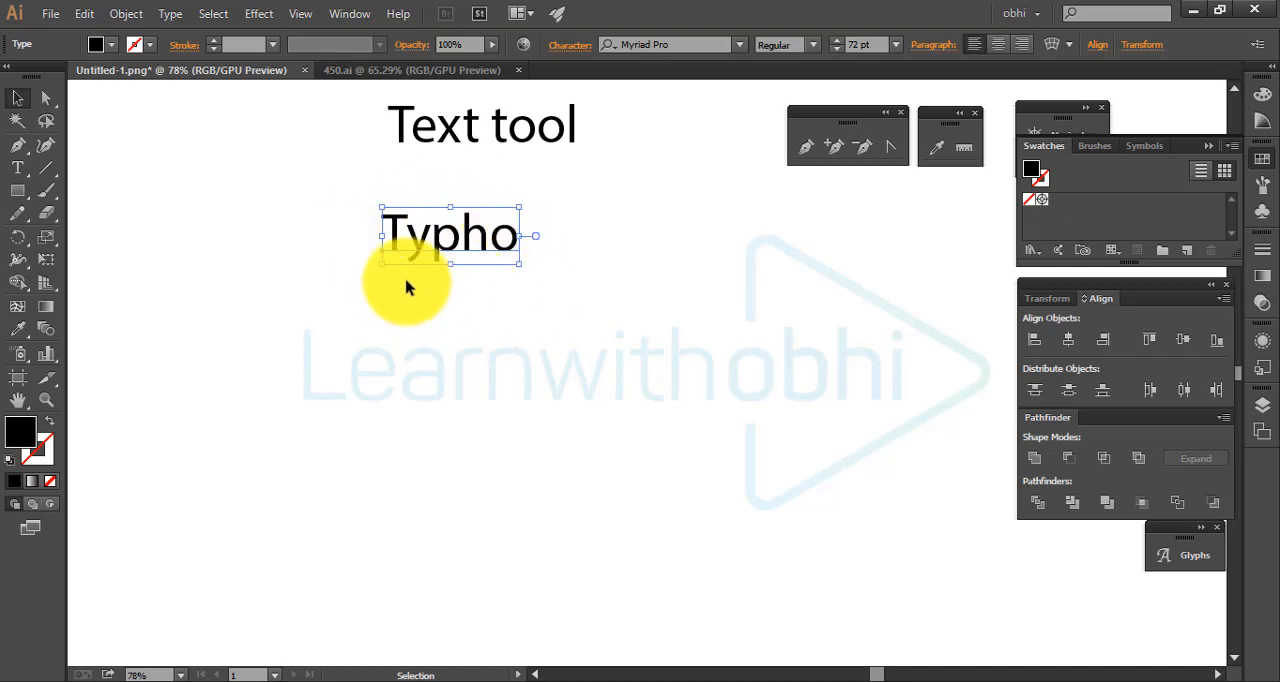
{"action": "left_click", "coordinate": [18, 98]}
{"action": "left_click", "coordinate": [700, 354]}
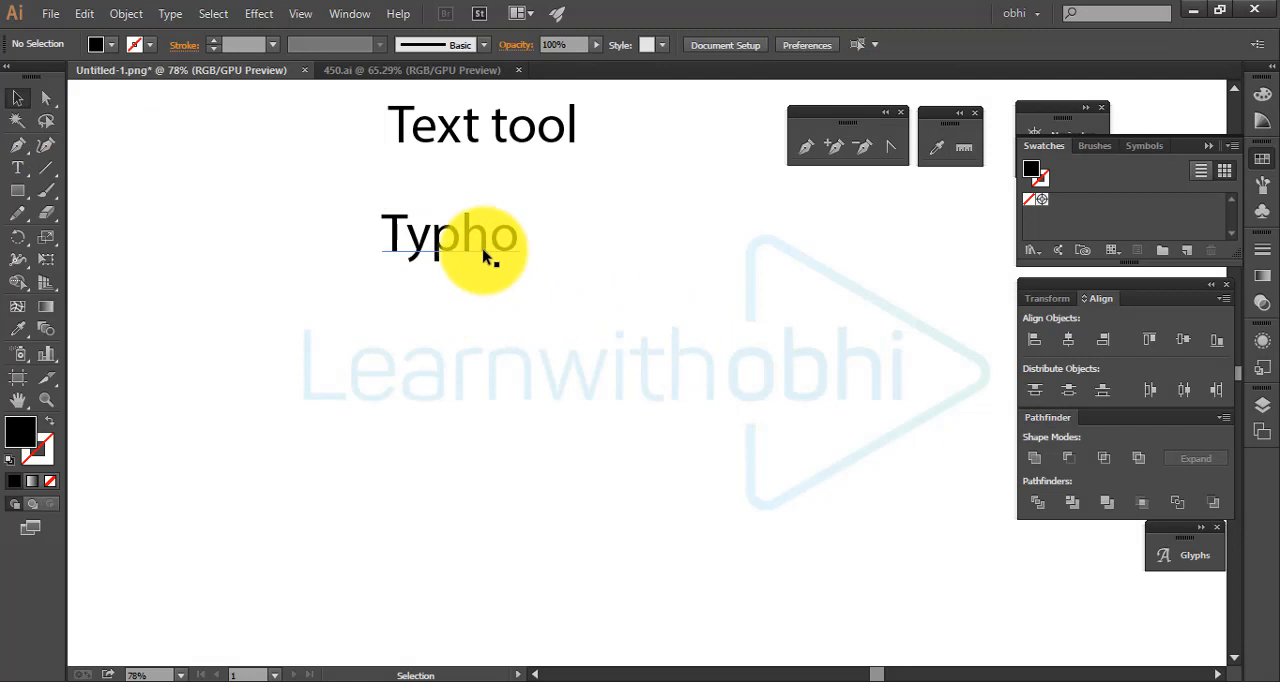
{"action": "left_click", "coordinate": [483, 255]}
{"action": "left_click", "coordinate": [594, 258]}
{"action": "left_click_drag", "start_coordinate": [305, 203], "coordinate": [696, 324]}
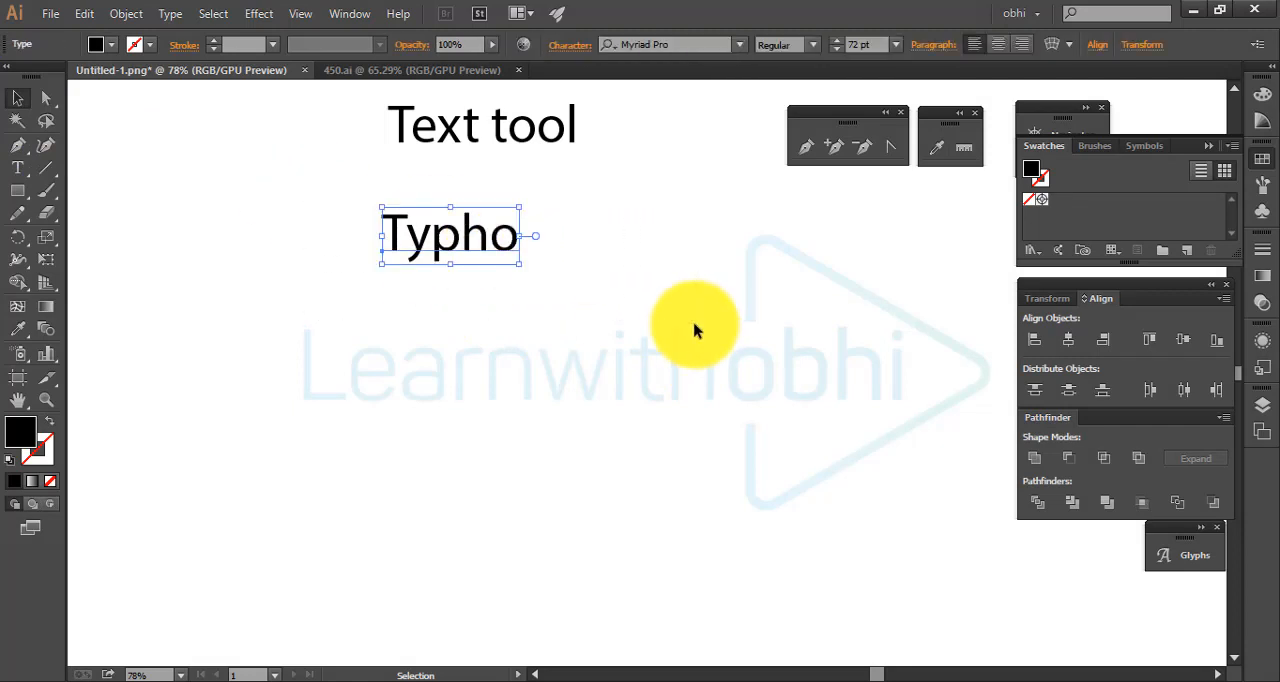
{"action": "left_click", "coordinate": [601, 293]}
{"action": "left_click_drag", "start_coordinate": [366, 234], "coordinate": [557, 289]}
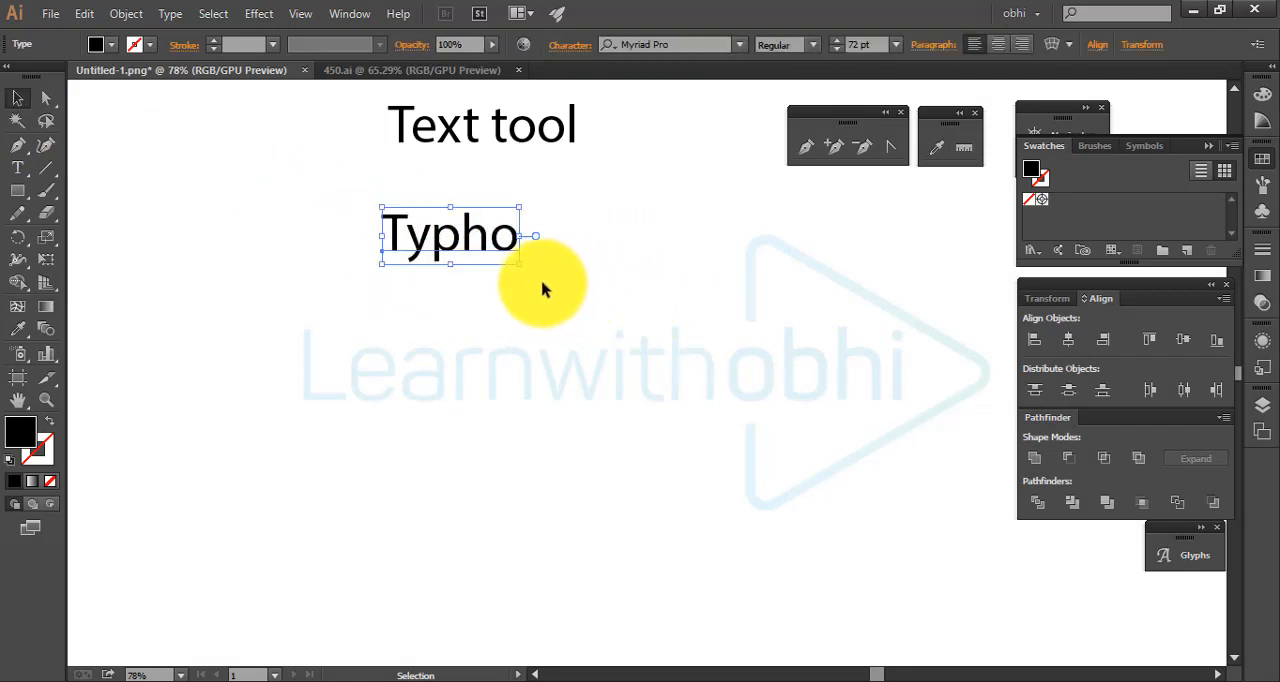
{"action": "left_click", "coordinate": [535, 275]}
{"action": "left_click", "coordinate": [500, 245]}
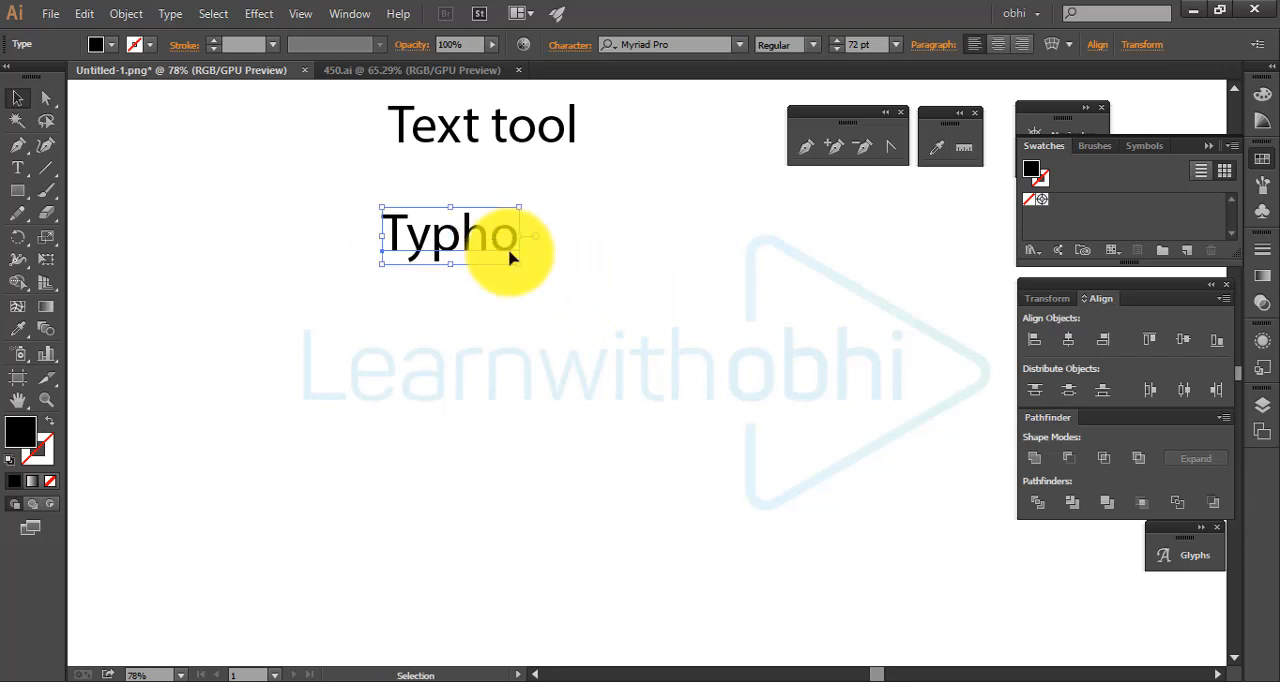
Move the "Typho" text to the right and slightly down, leaving it deselected
{"action": "left_click", "coordinate": [631, 257]}
{"action": "left_click_drag", "start_coordinate": [476, 252], "coordinate": [573, 272]}
{"action": "left_click", "coordinate": [702, 281]}
Replace the "Typho" text with "adobe illustrator" and finish with the text deselected
{"action": "key", "text": "t"}
{"action": "left_click", "coordinate": [610, 265]}
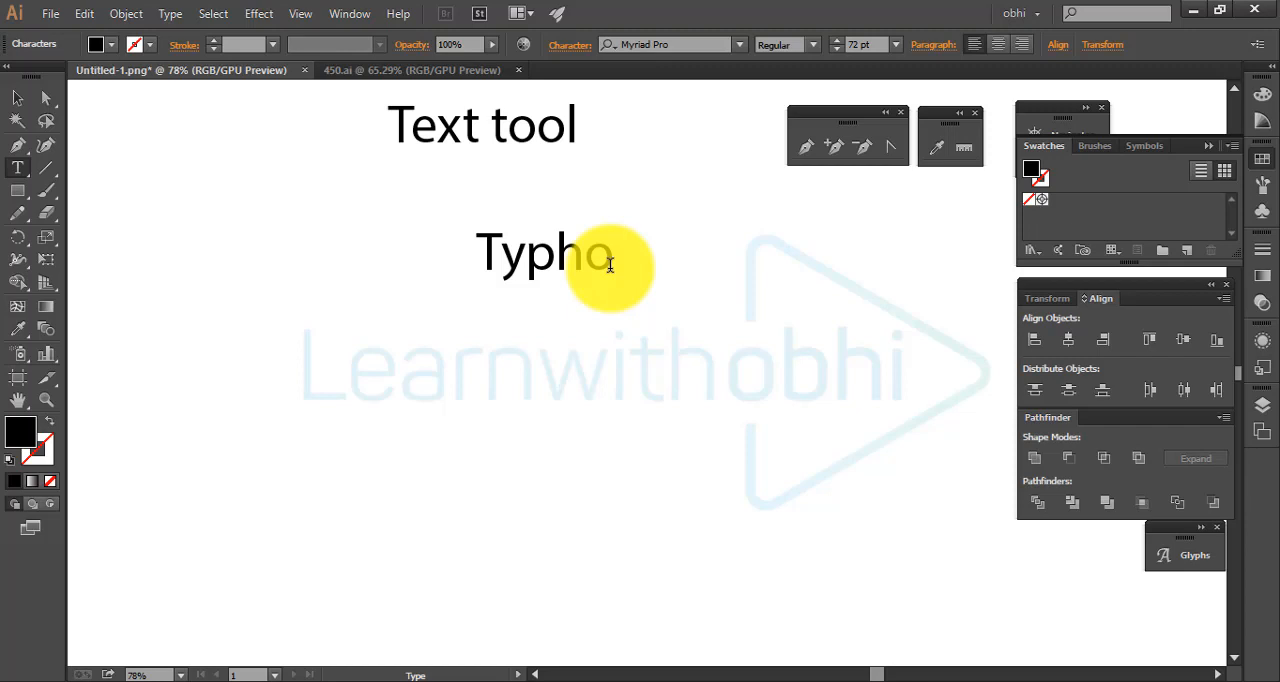
{"action": "key", "text": "BackSpace"}
{"action": "key", "text": "BackSpace"}
{"action": "key", "text": "BackSpace"}
{"action": "key", "text": "BackSpace"}
{"action": "key", "text": "BackSpace"}
{"action": "type", "text": "adobe i"}
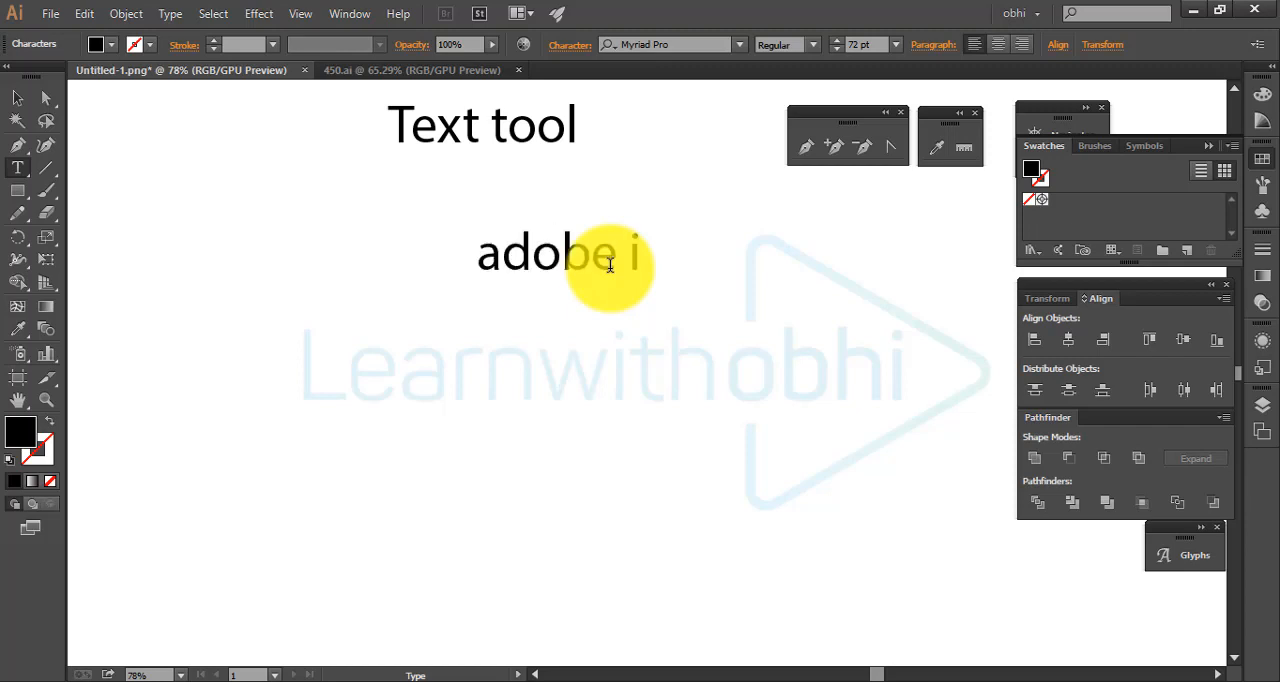
{"action": "type", "text": "llustrator"}
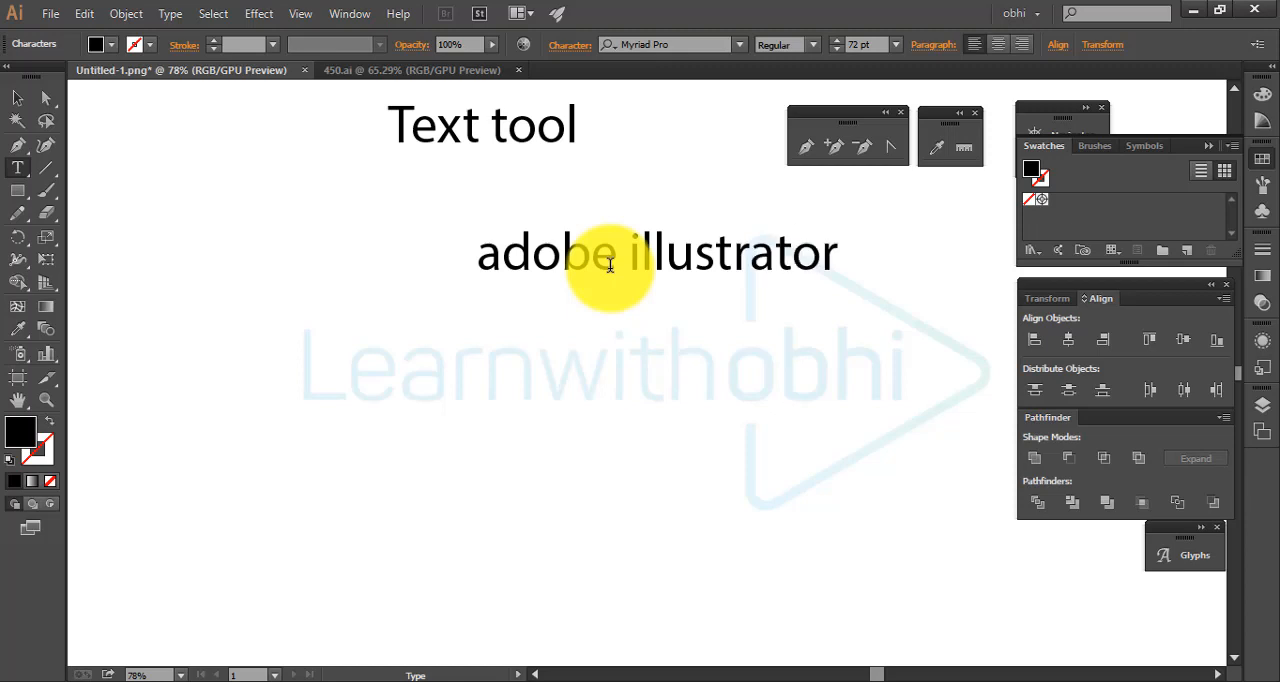
{"action": "key", "text": "Escape"}
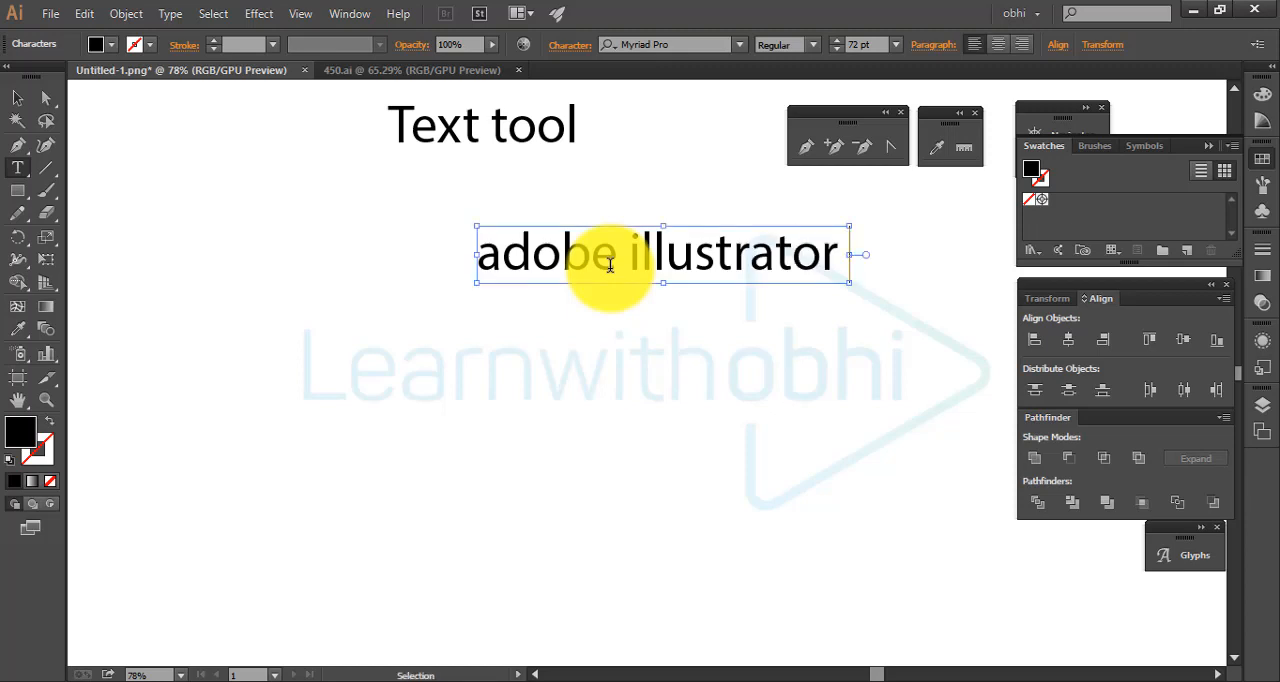
{"action": "key", "text": "v"}
{"action": "left_click", "coordinate": [628, 346]}
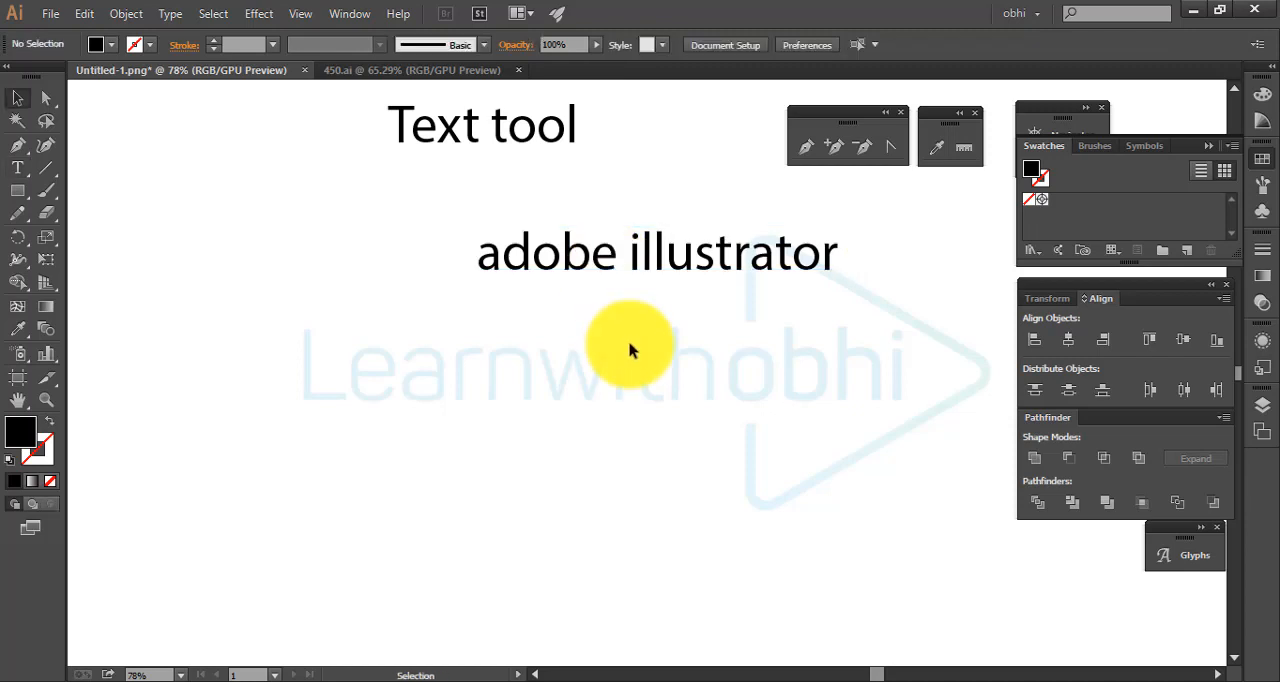
Add the lines "adobe Photoshop" and "Graphic Design" below "adobe illustrator" in the same text object
{"action": "key", "text": "t"}
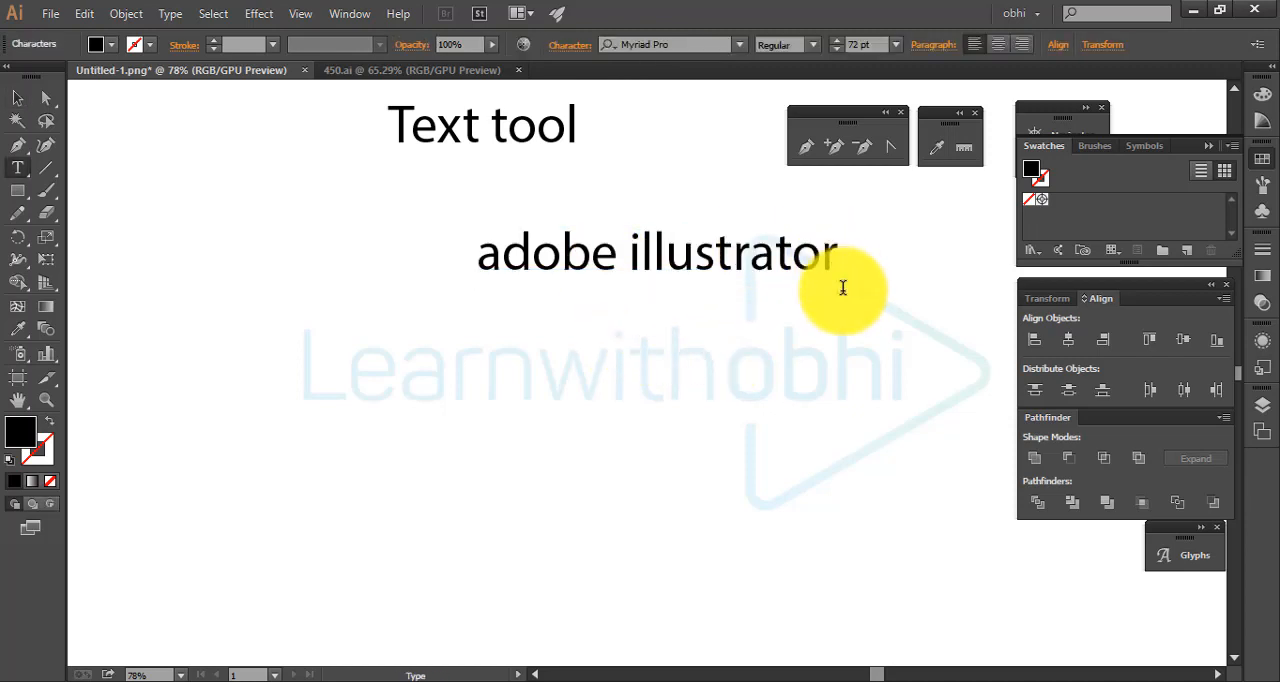
{"action": "left_click", "coordinate": [843, 287]}
{"action": "key", "text": "Return"}
{"action": "type", "text": "adob"}
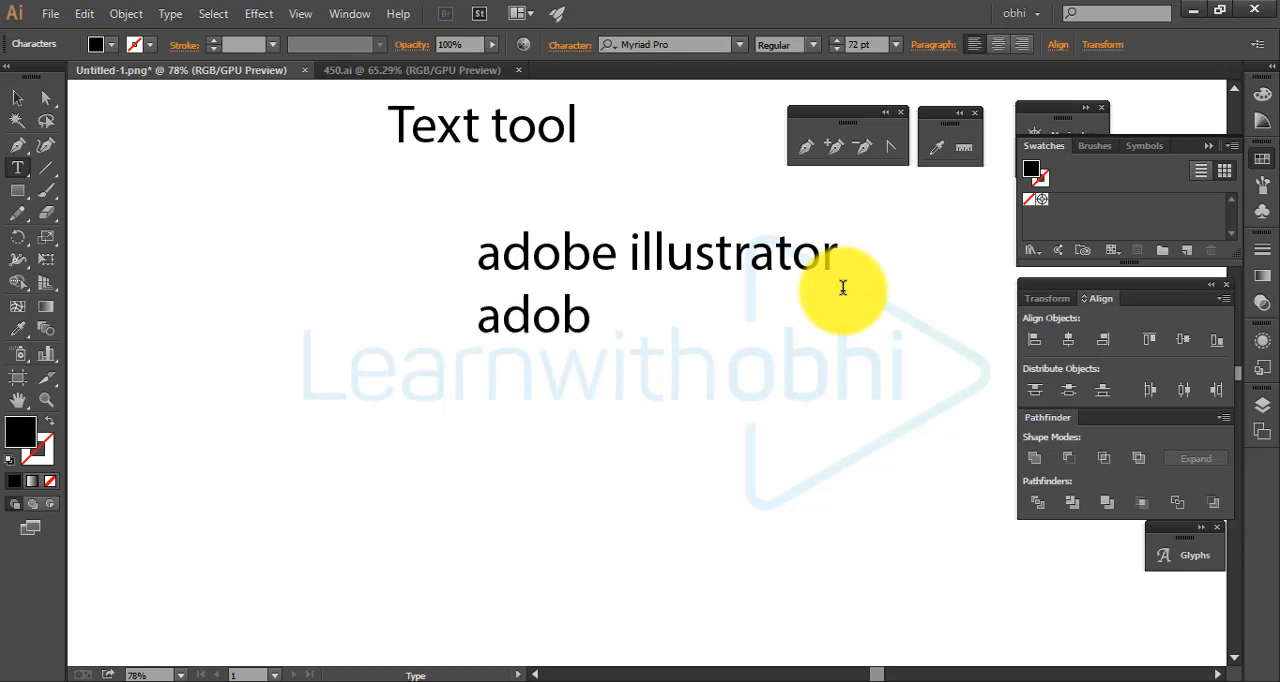
{"action": "type", "text": "e Photoshop"}
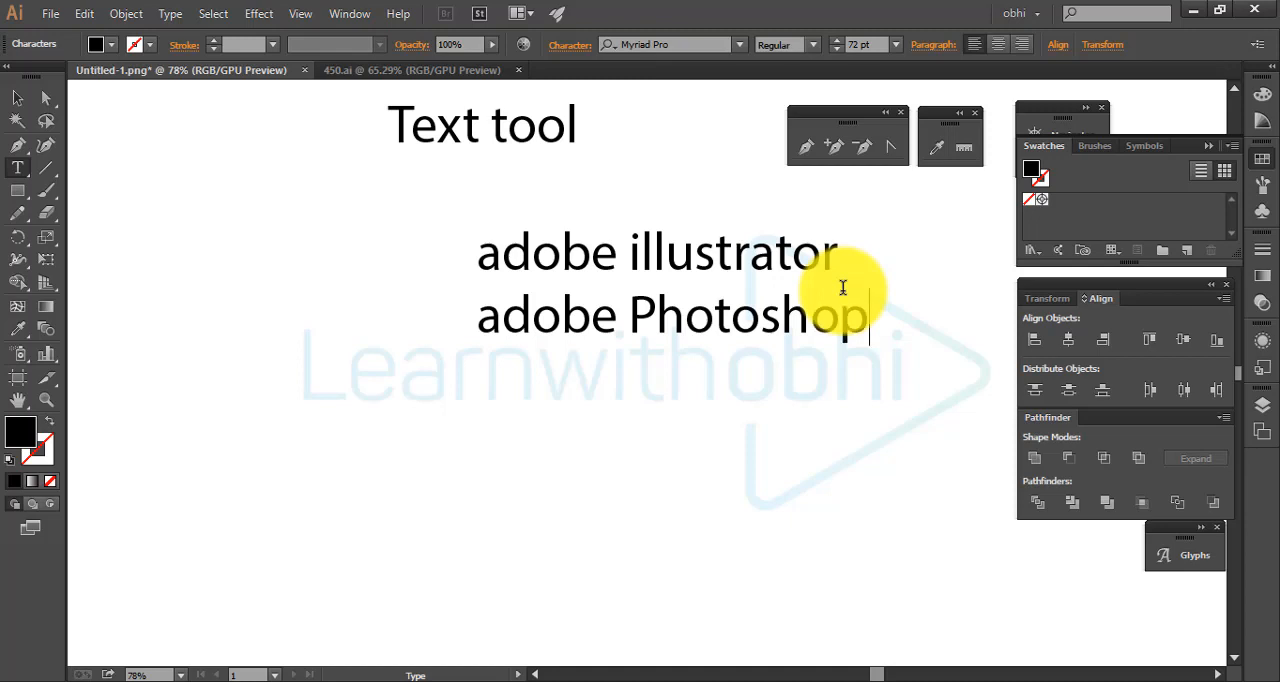
{"action": "key", "text": "Return"}
{"action": "type", "text": "Grap"}
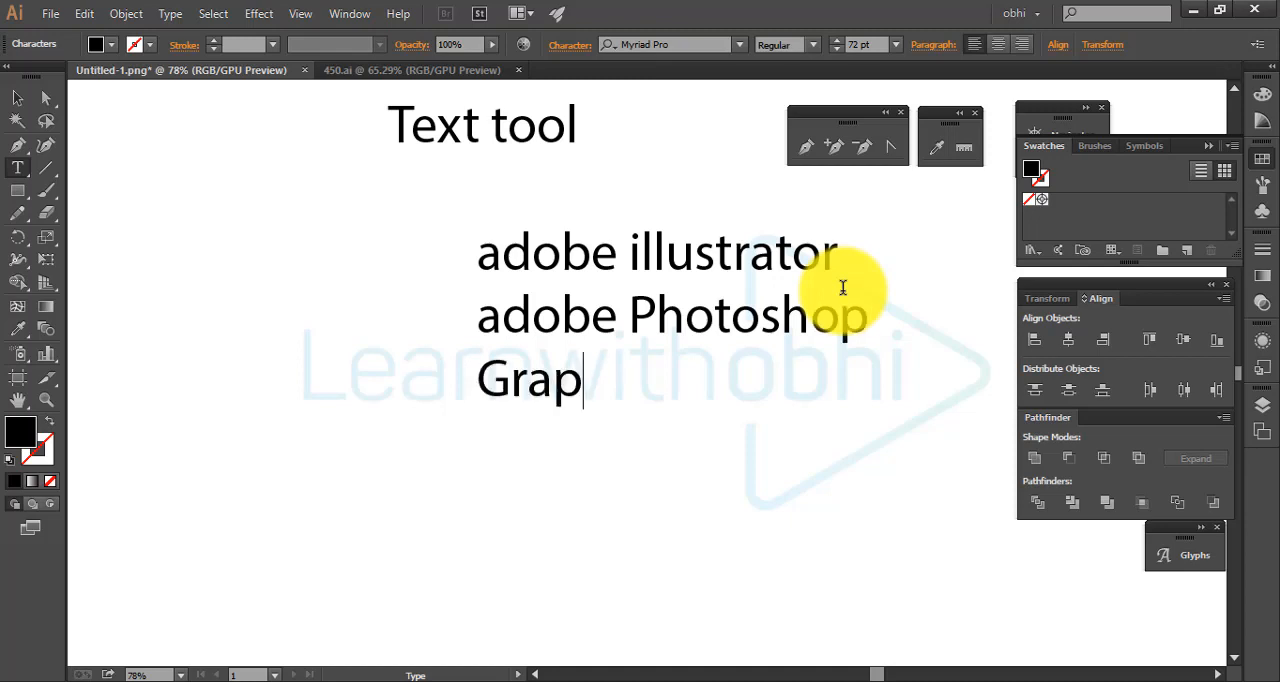
{"action": "type", "text": "hic Desig"}
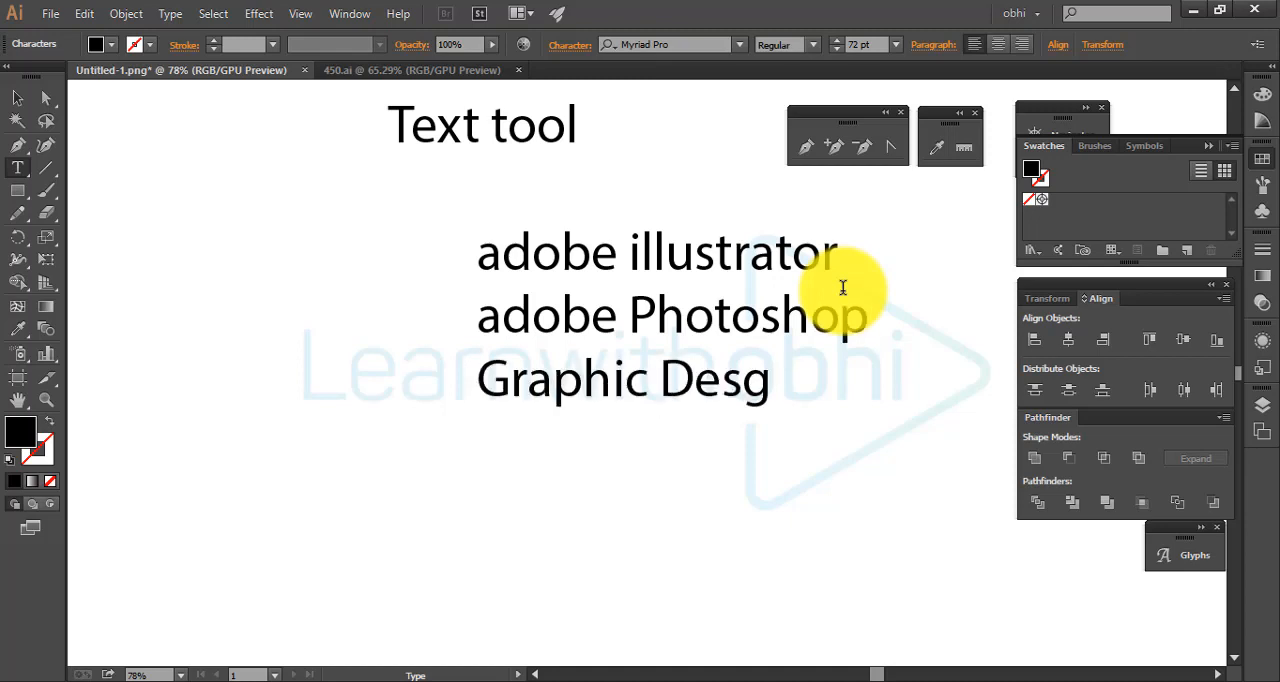
{"action": "key", "text": "BackSpace"}
{"action": "type", "text": "ign"}
{"action": "key", "text": "Escape"}
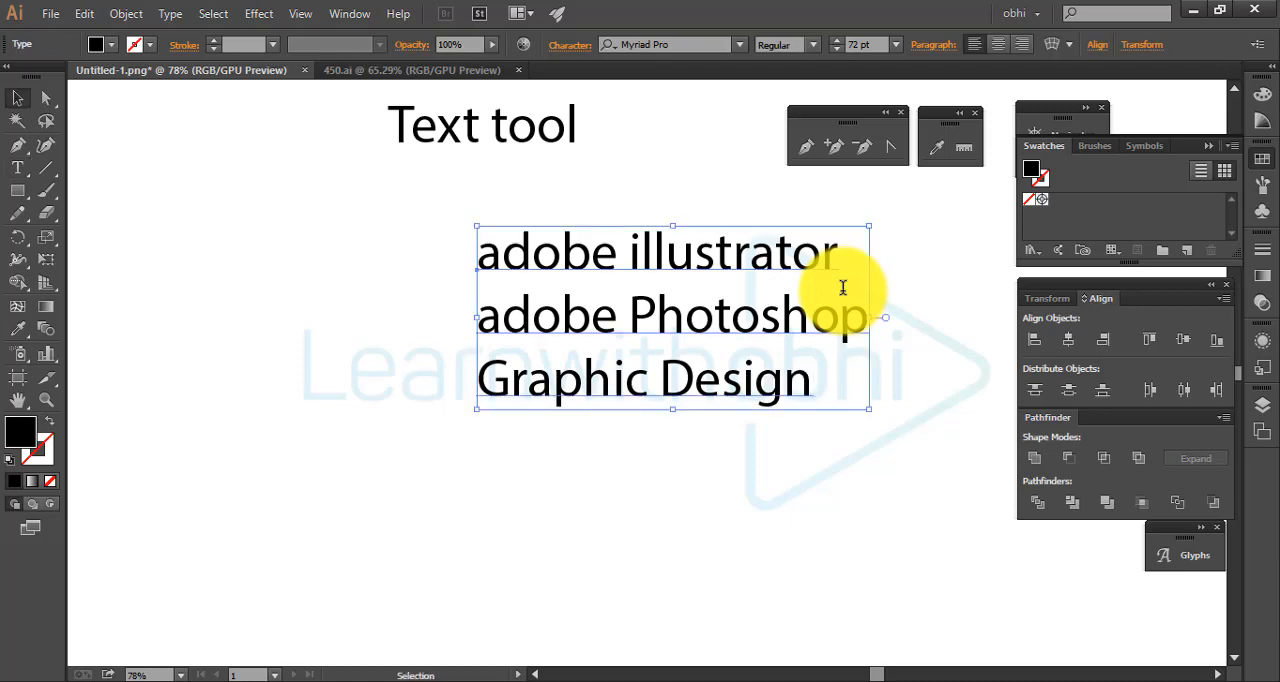
Move the three-line text block up and to the left, just beneath the "Text tool" text
{"action": "left_click_drag", "start_coordinate": [760, 387], "coordinate": [563, 357]}
{"action": "left_click", "coordinate": [743, 500]}
{"action": "left_click_drag", "start_coordinate": [470, 353], "coordinate": [350, 320]}
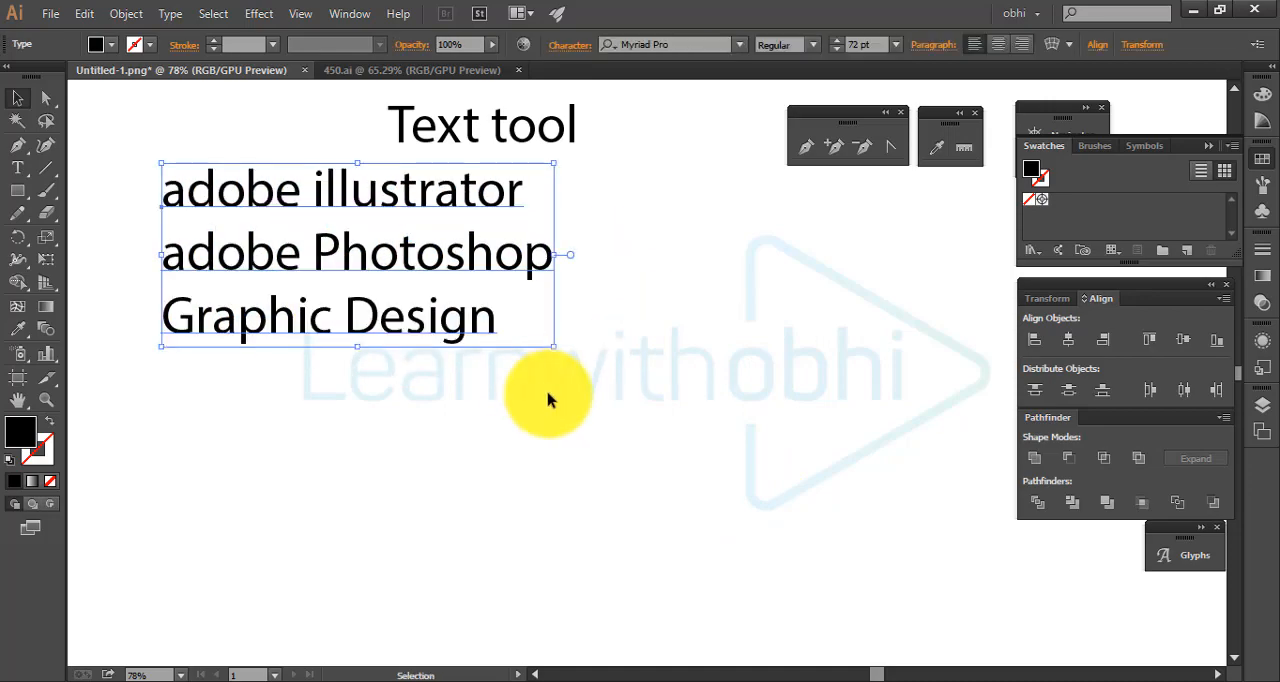
Delete the three-line text block and the "Text tool" text from the artboard
{"action": "left_click", "coordinate": [549, 400]}
{"action": "left_click_drag", "start_coordinate": [137, 180], "coordinate": [541, 405]}
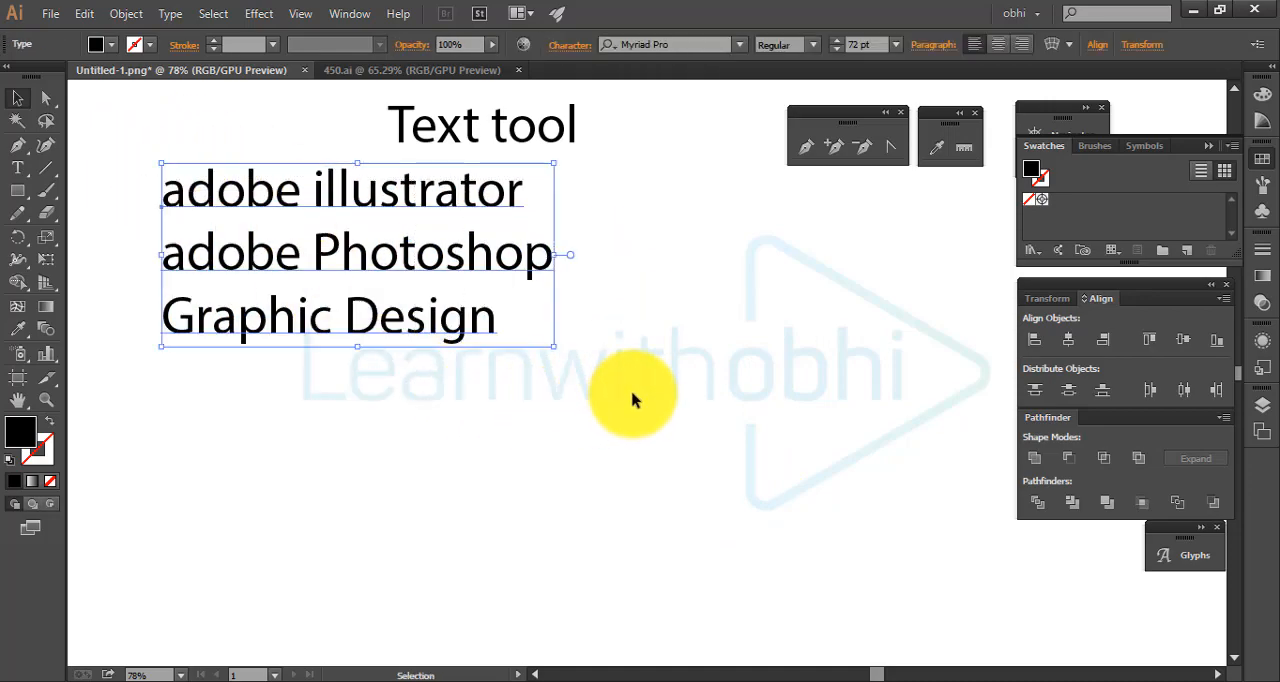
{"action": "left_click", "coordinate": [634, 400]}
{"action": "left_click_drag", "start_coordinate": [474, 302], "coordinate": [443, 280]}
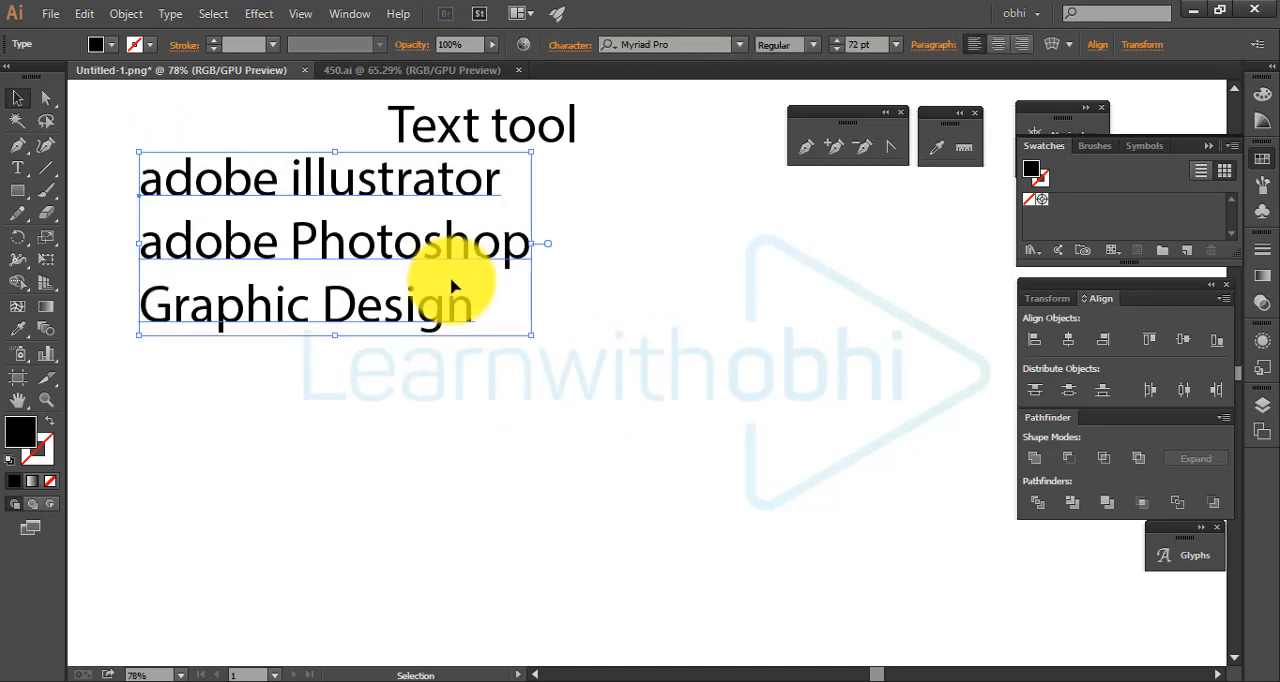
{"action": "key", "text": "Delete"}
{"action": "left_click", "coordinate": [471, 123]}
{"action": "key", "text": "Delete"}
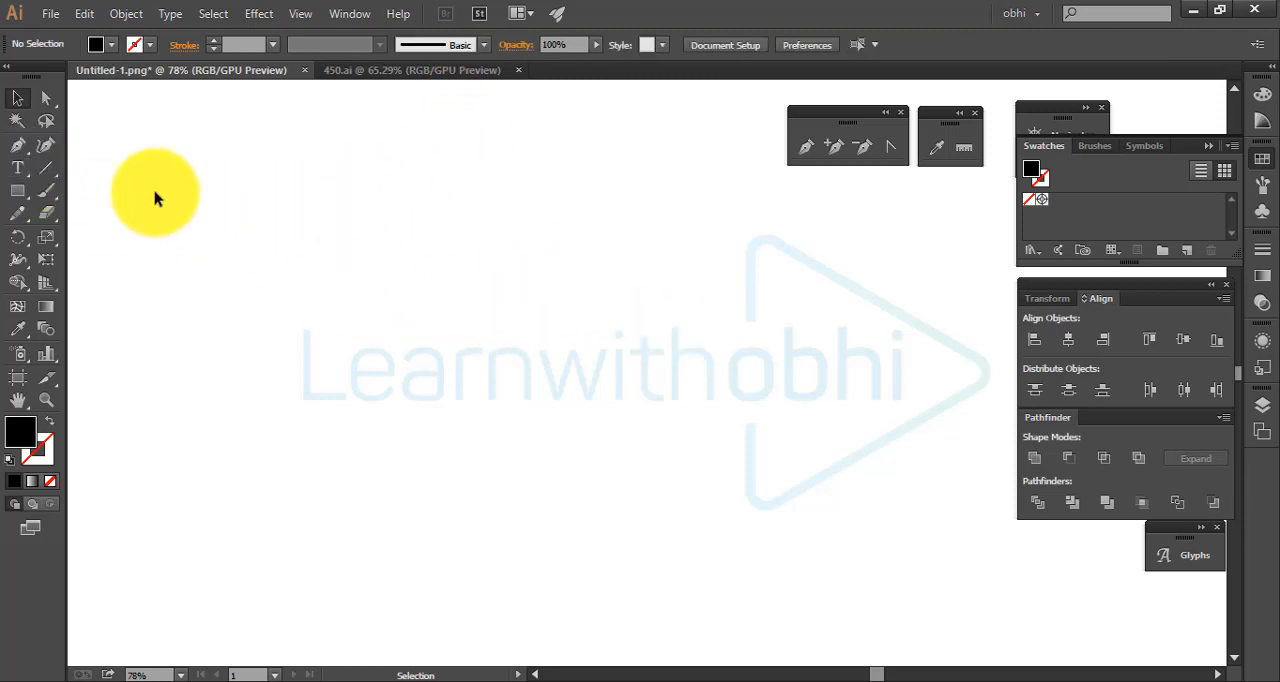
Draw a square on the empty artboard and swap its colours to no fill with a black 1 pt stroke
{"action": "left_click", "coordinate": [17, 190]}
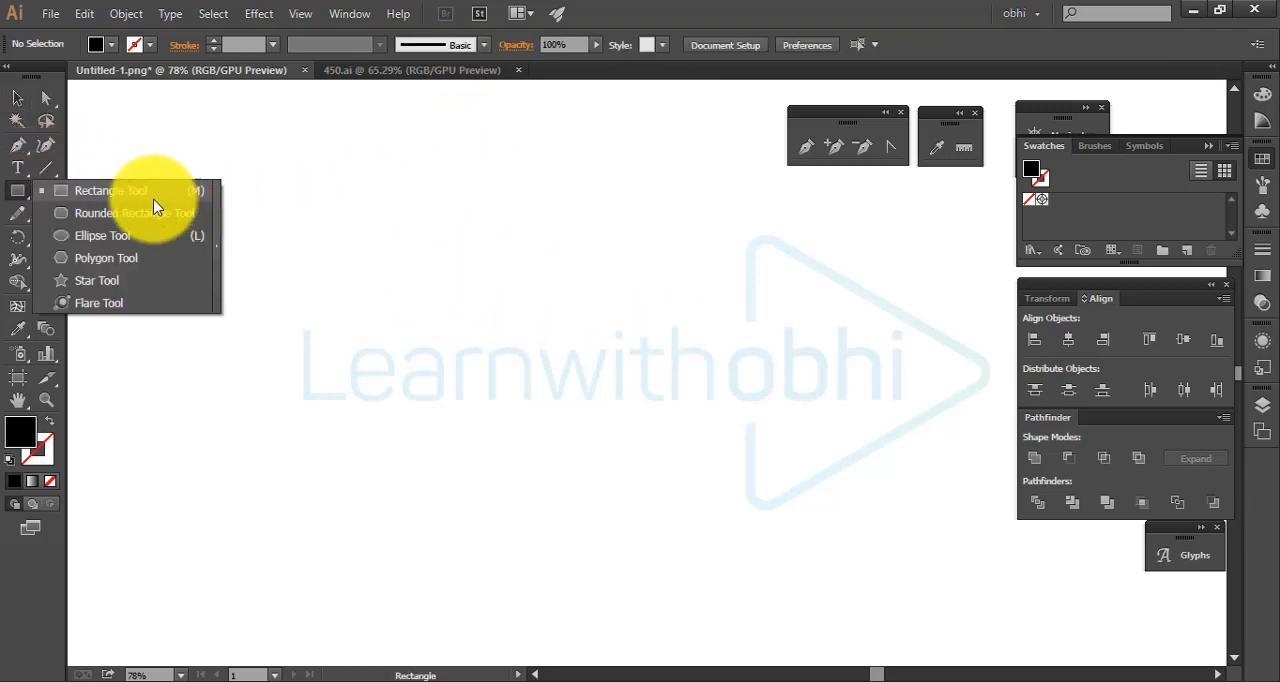
{"action": "left_click", "coordinate": [150, 192]}
{"action": "left_click_drag", "start_coordinate": [400, 272], "coordinate": [543, 418]}
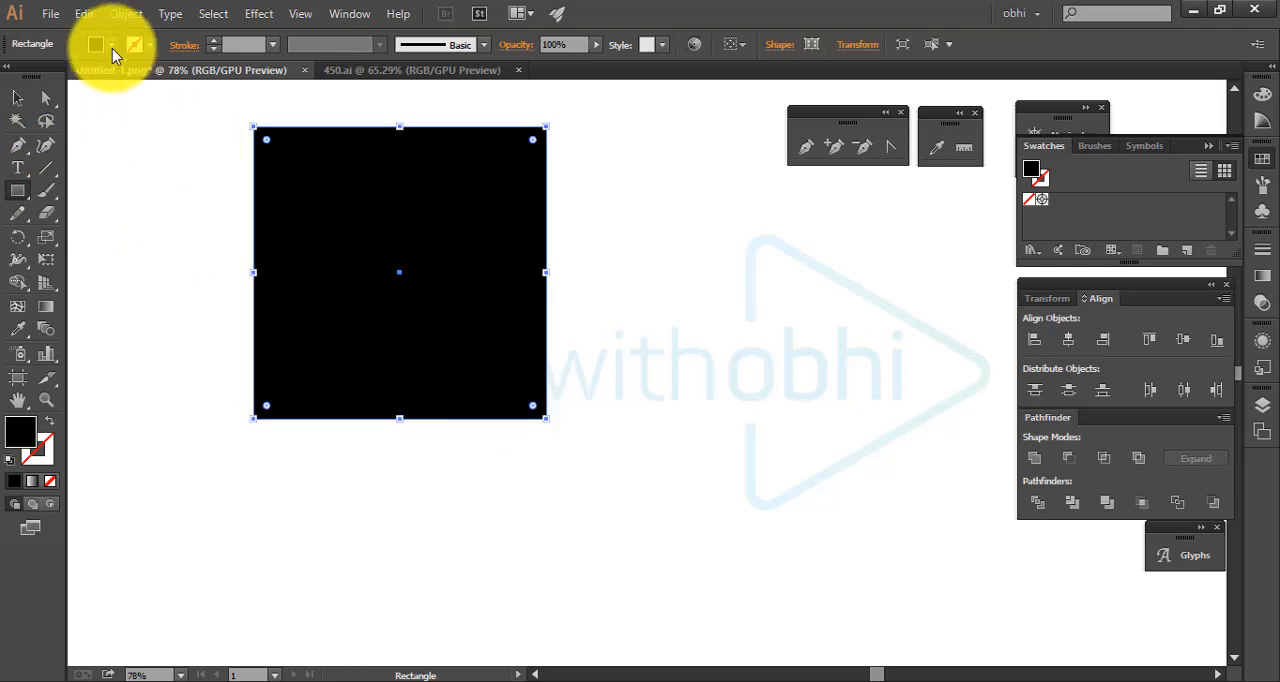
{"action": "left_click", "coordinate": [50, 422]}
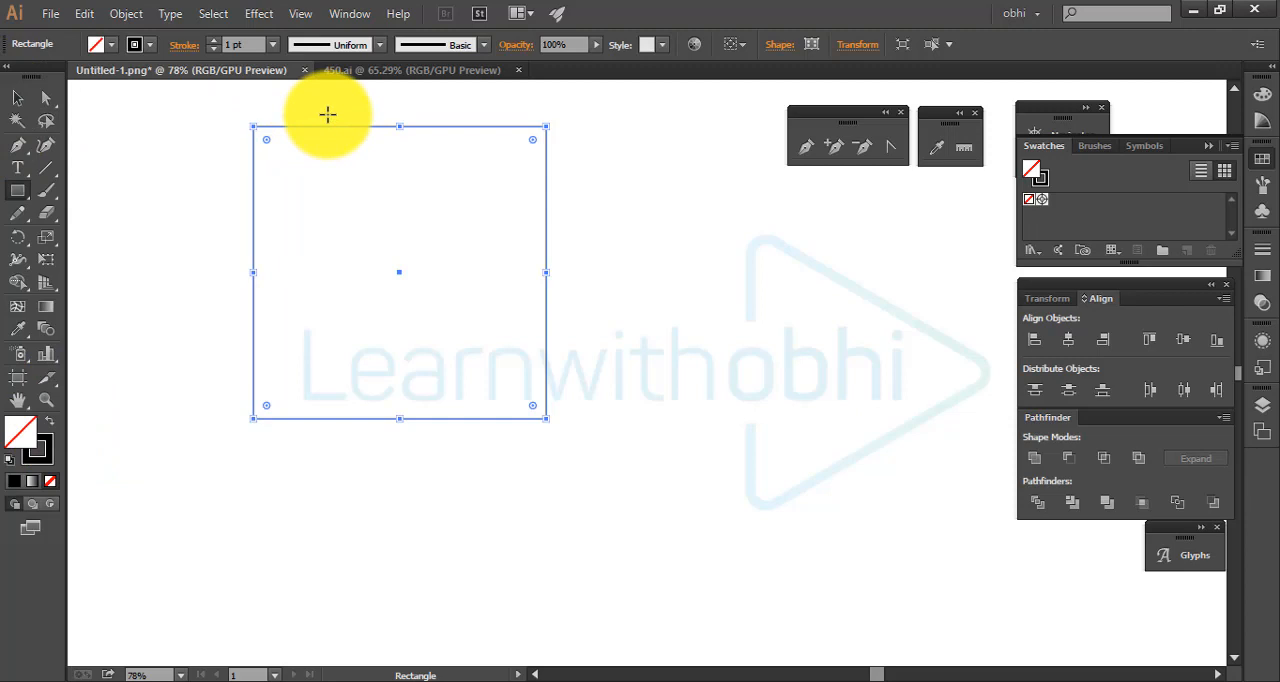
Move the outlined square down and to the right, leaving it deselected
{"action": "left_click", "coordinate": [17, 97]}
{"action": "left_click_drag", "start_coordinate": [380, 126], "coordinate": [403, 192]}
{"action": "left_click", "coordinate": [431, 206]}
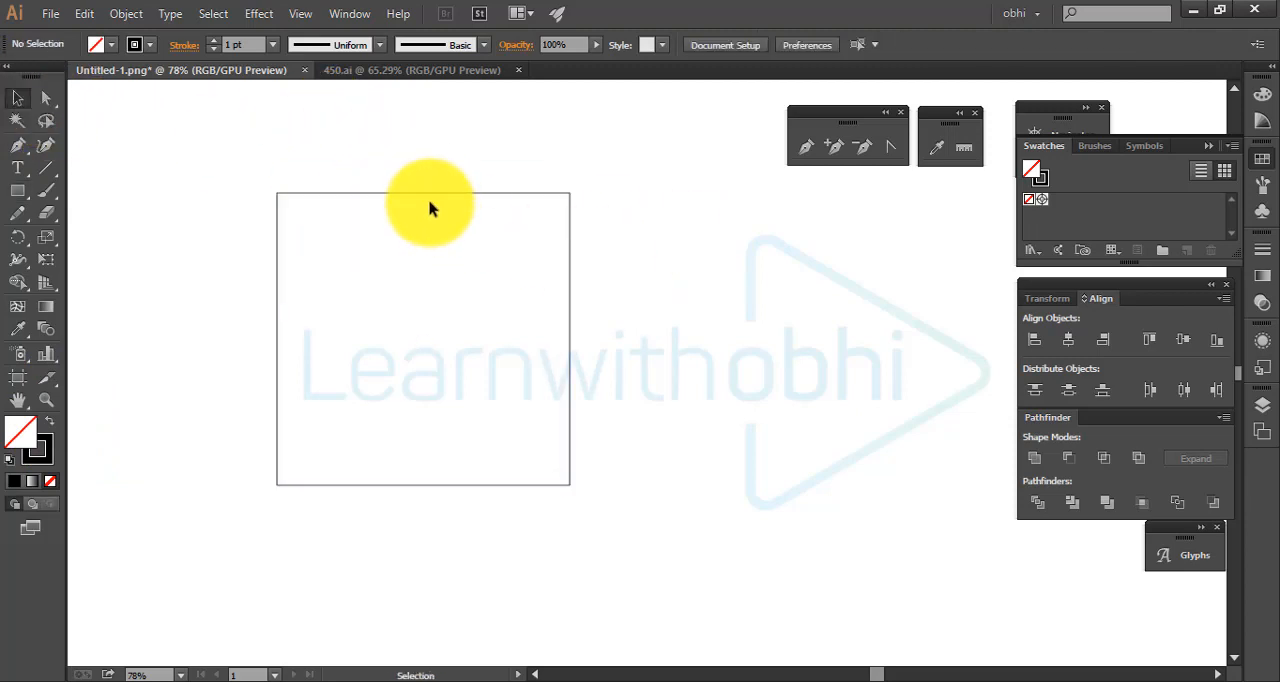
{"action": "left_click_drag", "start_coordinate": [568, 201], "coordinate": [660, 202]}
{"action": "key", "text": "a"}
{"action": "left_click", "coordinate": [748, 261]}
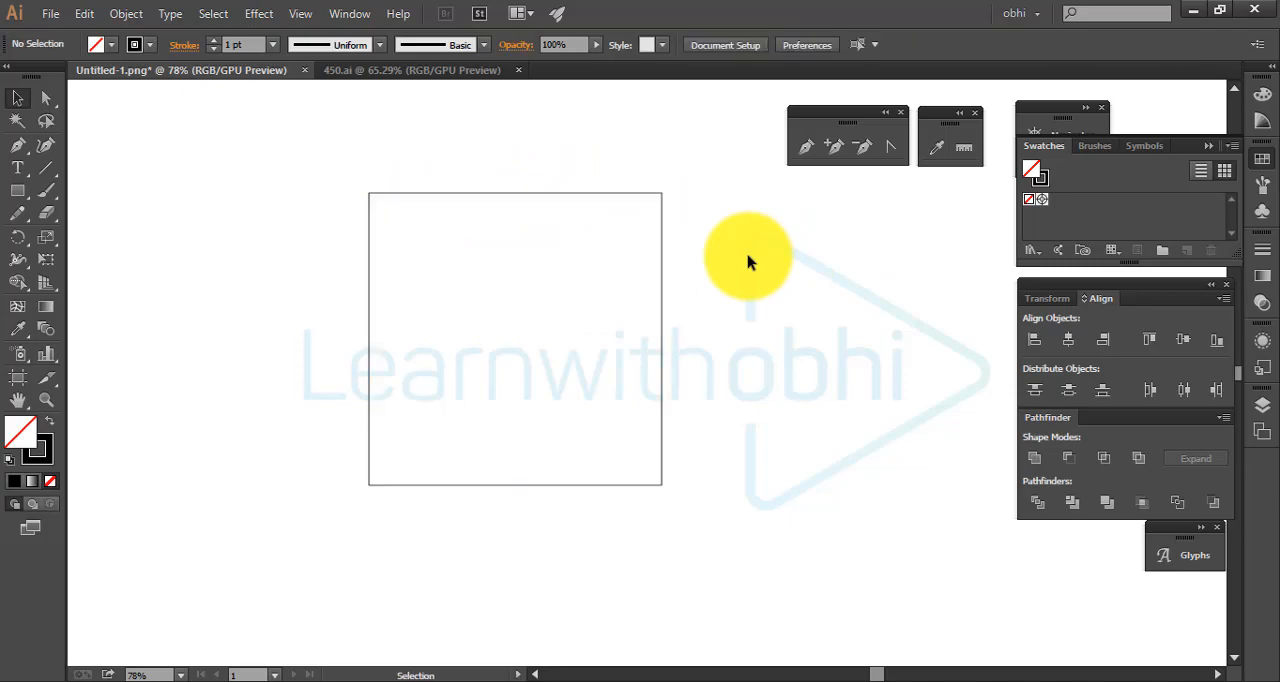
Create the point text "Type tool" in the empty area to the right of the square
{"action": "left_click_drag", "start_coordinate": [325, 141], "coordinate": [699, 487]}
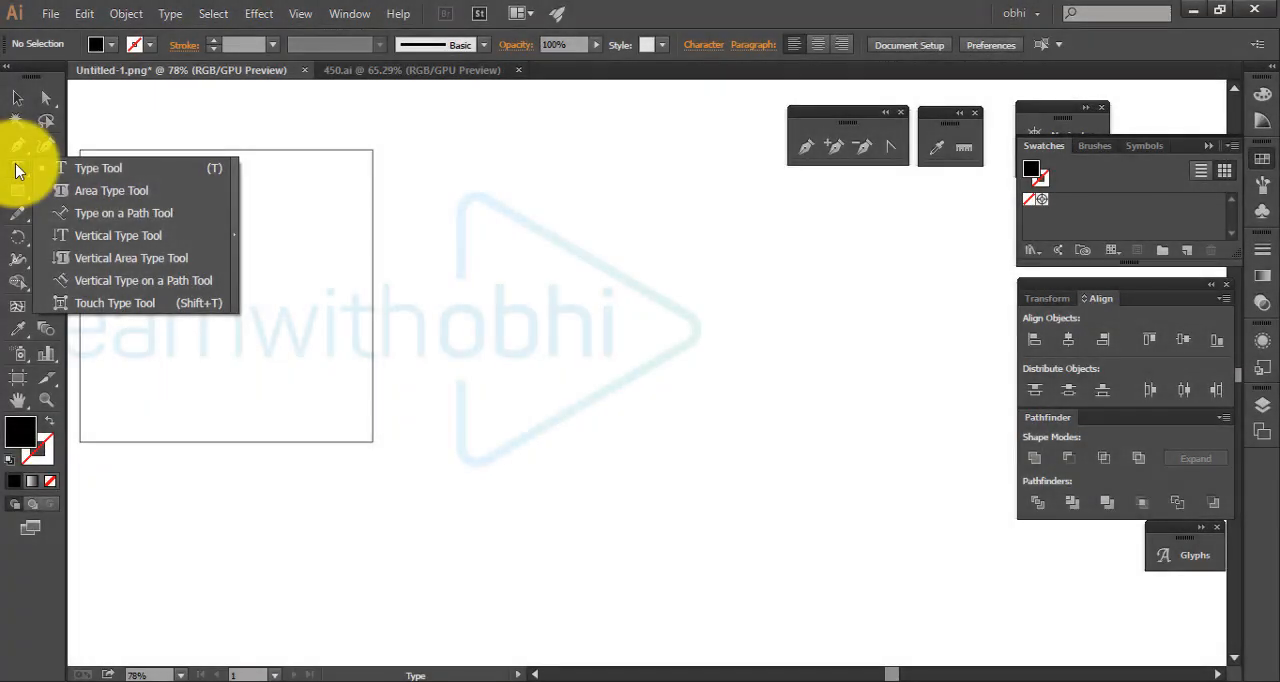
{"action": "left_click", "coordinate": [16, 170]}
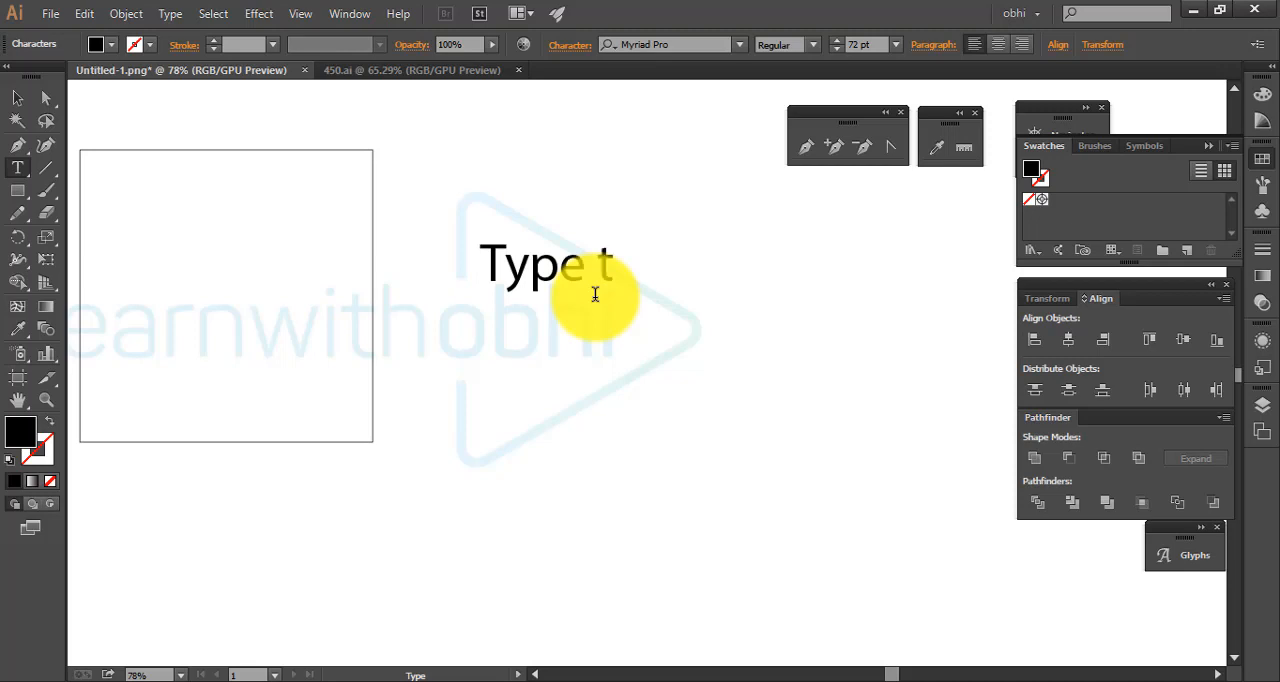
{"action": "left_click", "coordinate": [603, 345]}
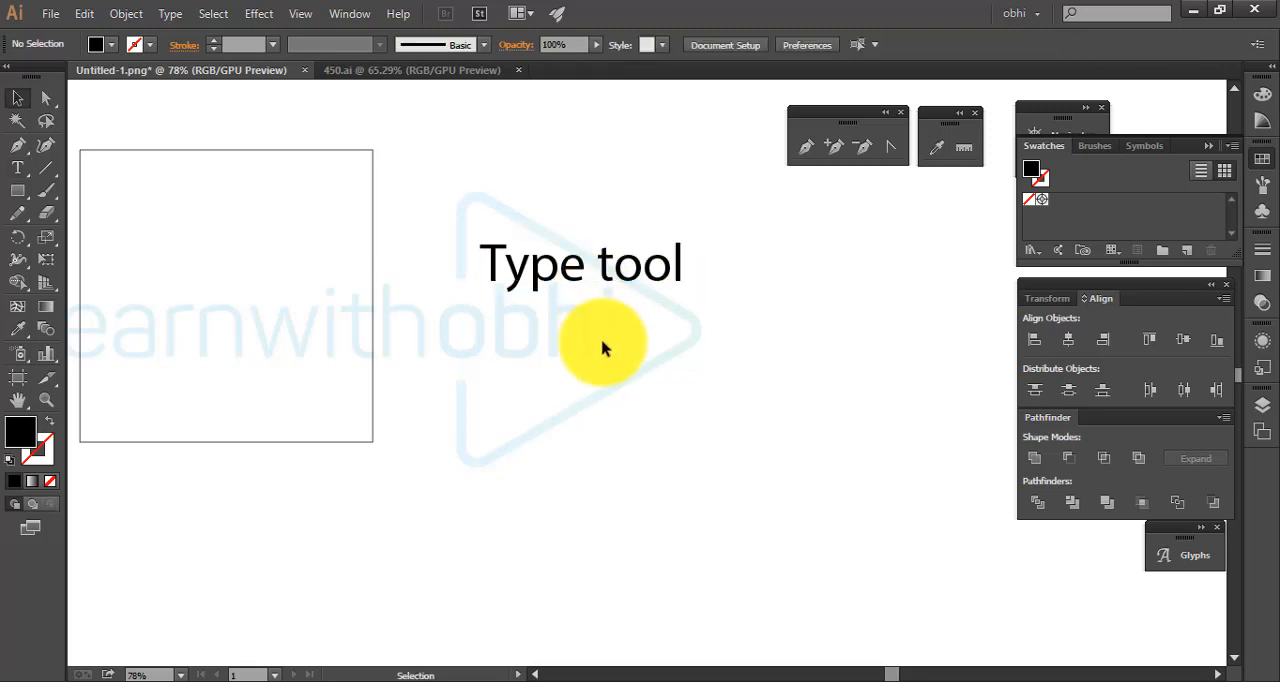
Move the "Type tool" text to just above the square, roughly centred over it
{"action": "left_click", "coordinate": [18, 192]}
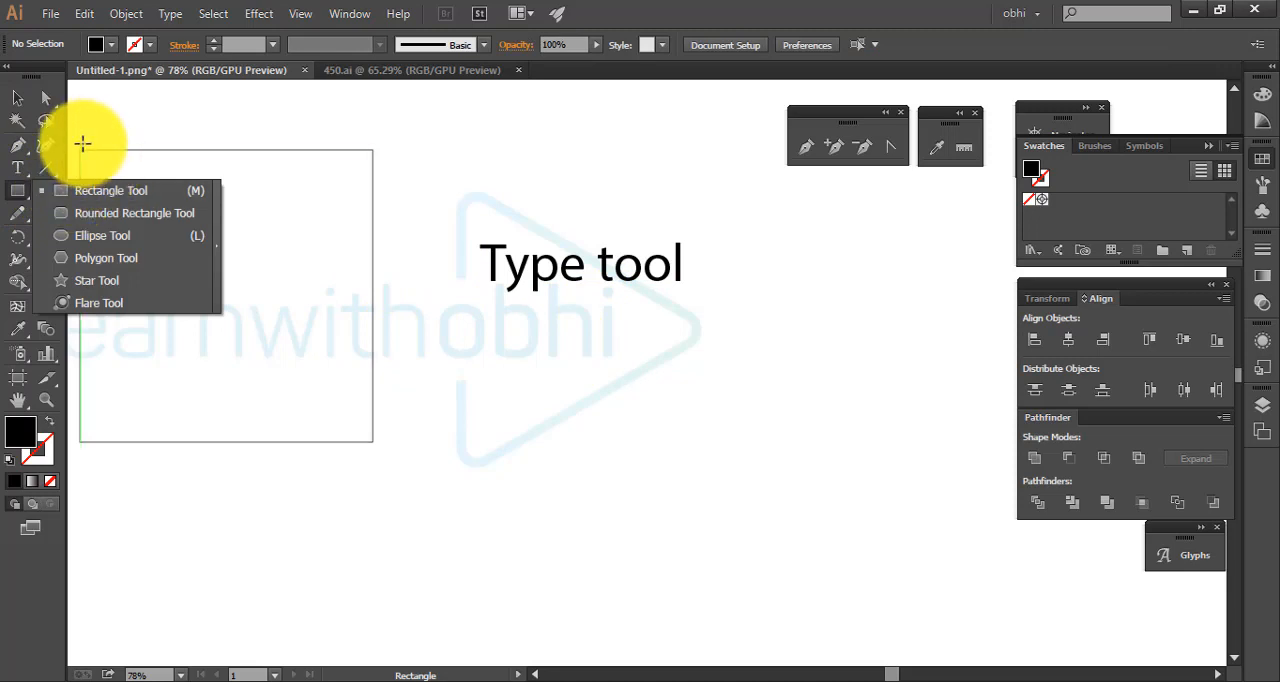
{"action": "left_click", "coordinate": [17, 99]}
{"action": "key", "text": "space"}
{"action": "left_click_drag", "start_coordinate": [267, 209], "coordinate": [371, 226]}
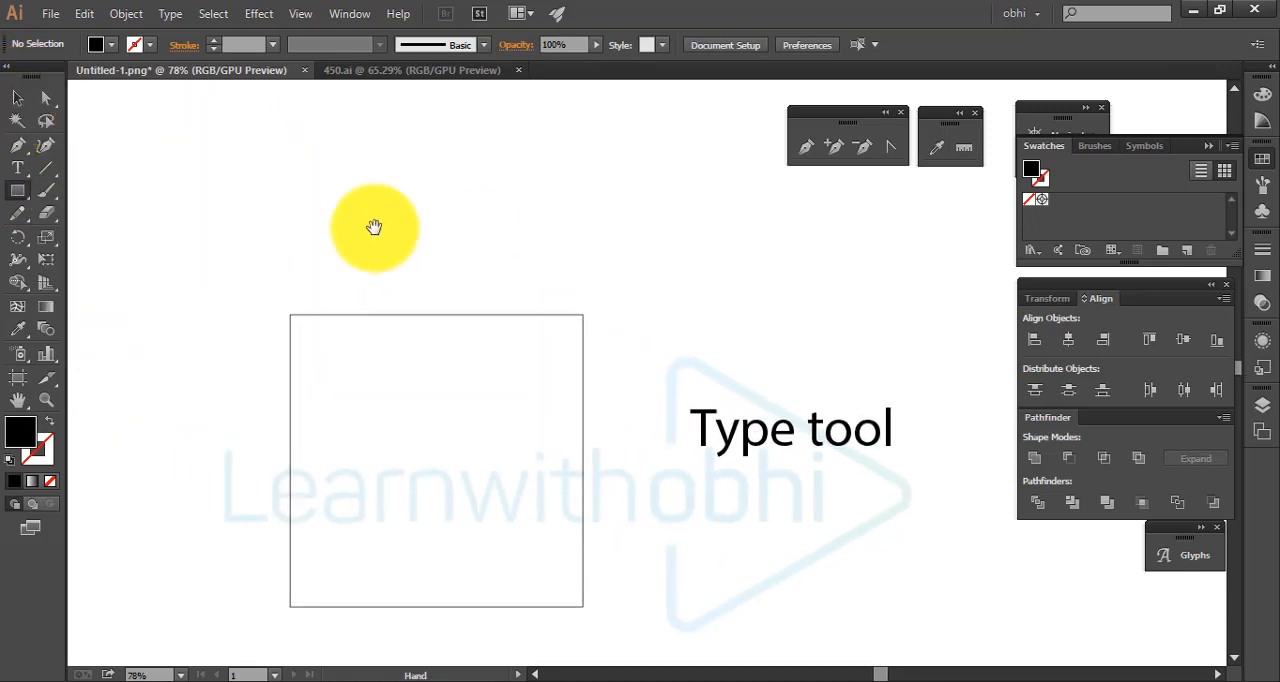
{"action": "left_click", "coordinate": [17, 99]}
{"action": "left_click_drag", "start_coordinate": [745, 418], "coordinate": [450, 276]}
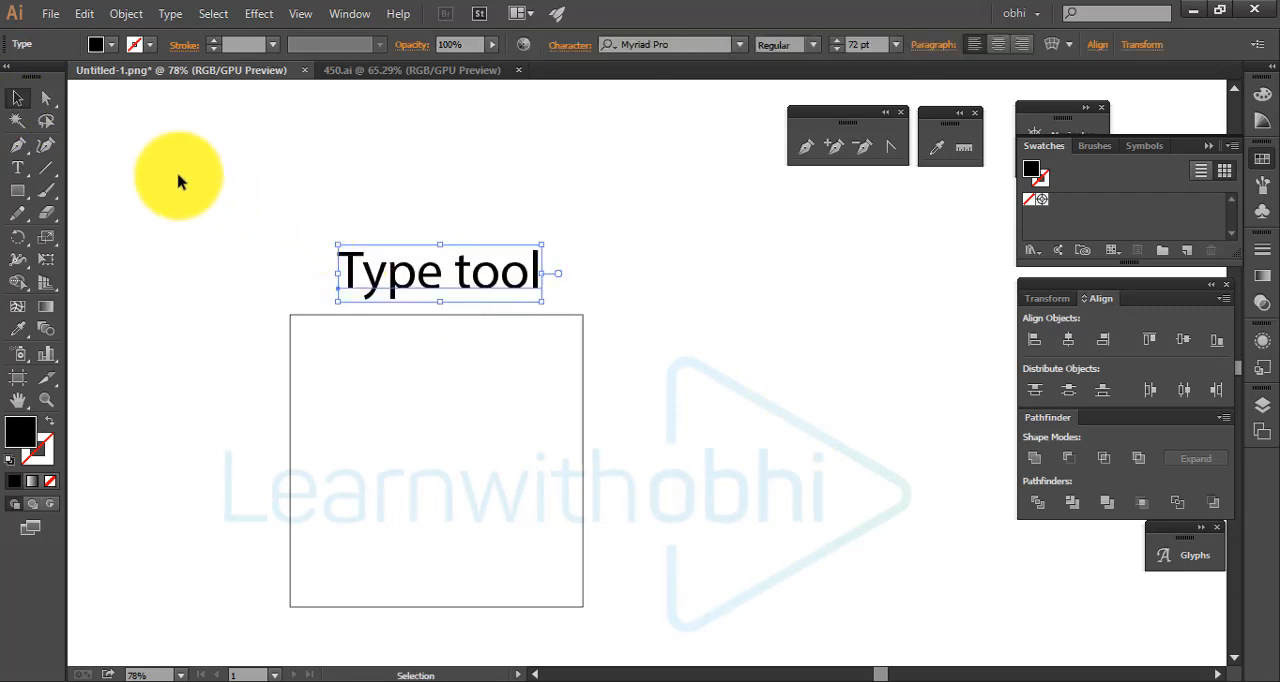
Create an area text frame with the Type tool just inside the square's edges
{"action": "left_click", "coordinate": [17, 167]}
{"action": "left_click", "coordinate": [113, 169]}
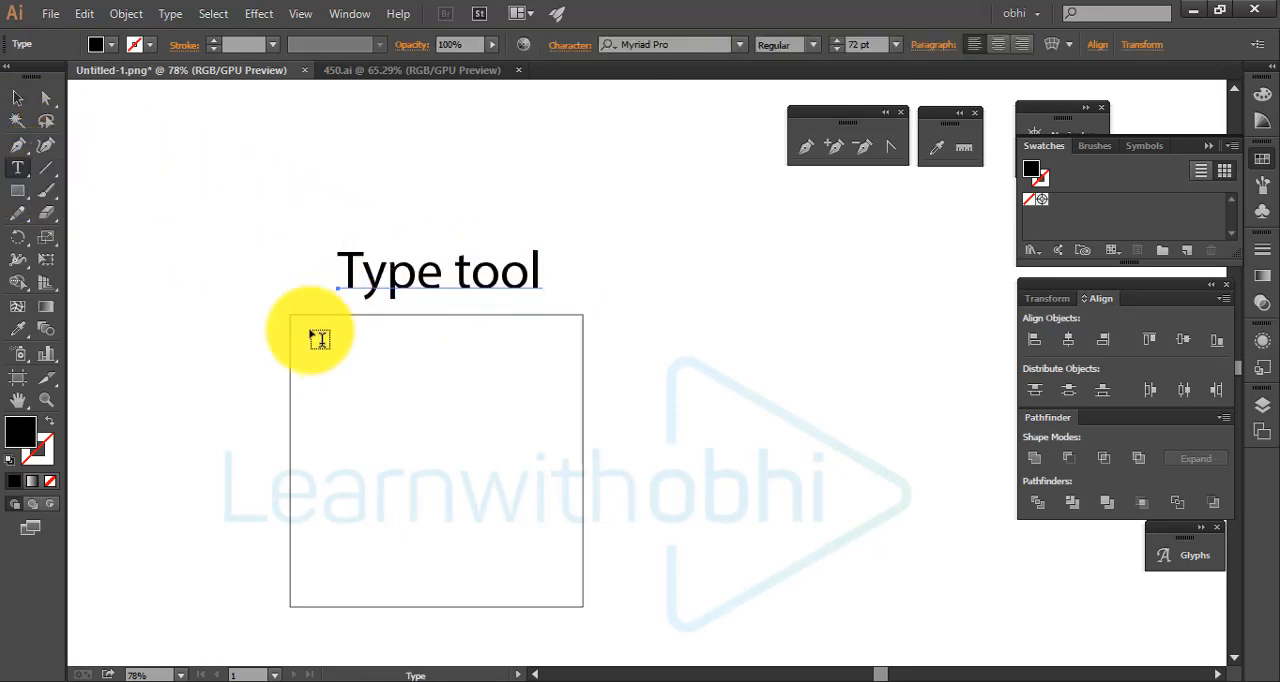
{"action": "left_click", "coordinate": [18, 98]}
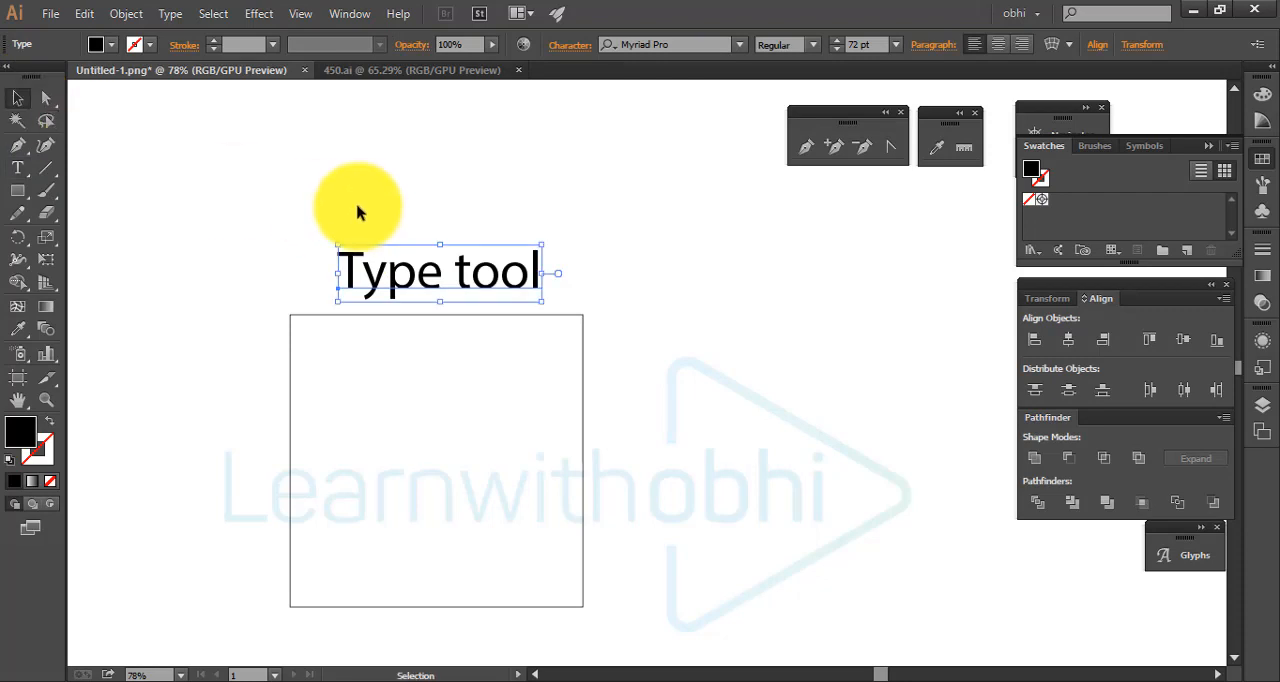
{"action": "left_click", "coordinate": [357, 206]}
{"action": "left_click", "coordinate": [17, 168]}
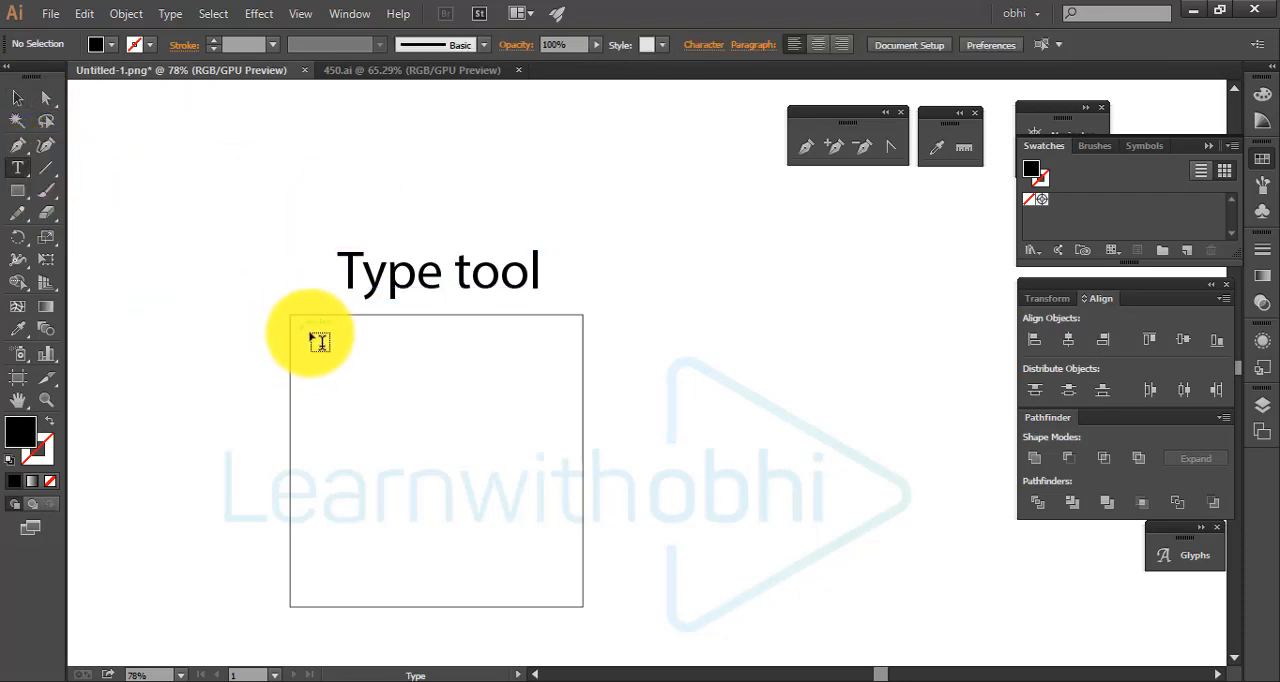
{"action": "left_click_drag", "start_coordinate": [333, 354], "coordinate": [580, 606]}
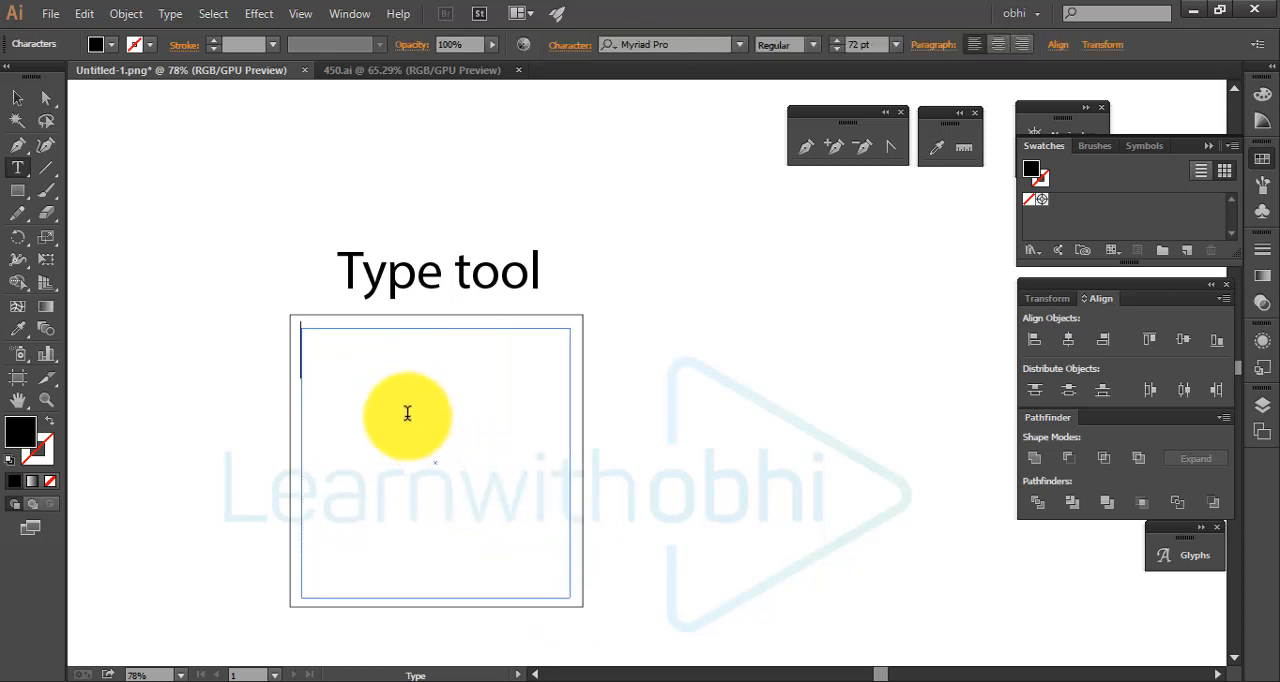
Set the font size for the empty text frame to 6 pt and look through the type commands
{"action": "left_click", "coordinate": [895, 44]}
{"action": "left_click", "coordinate": [917, 90]}
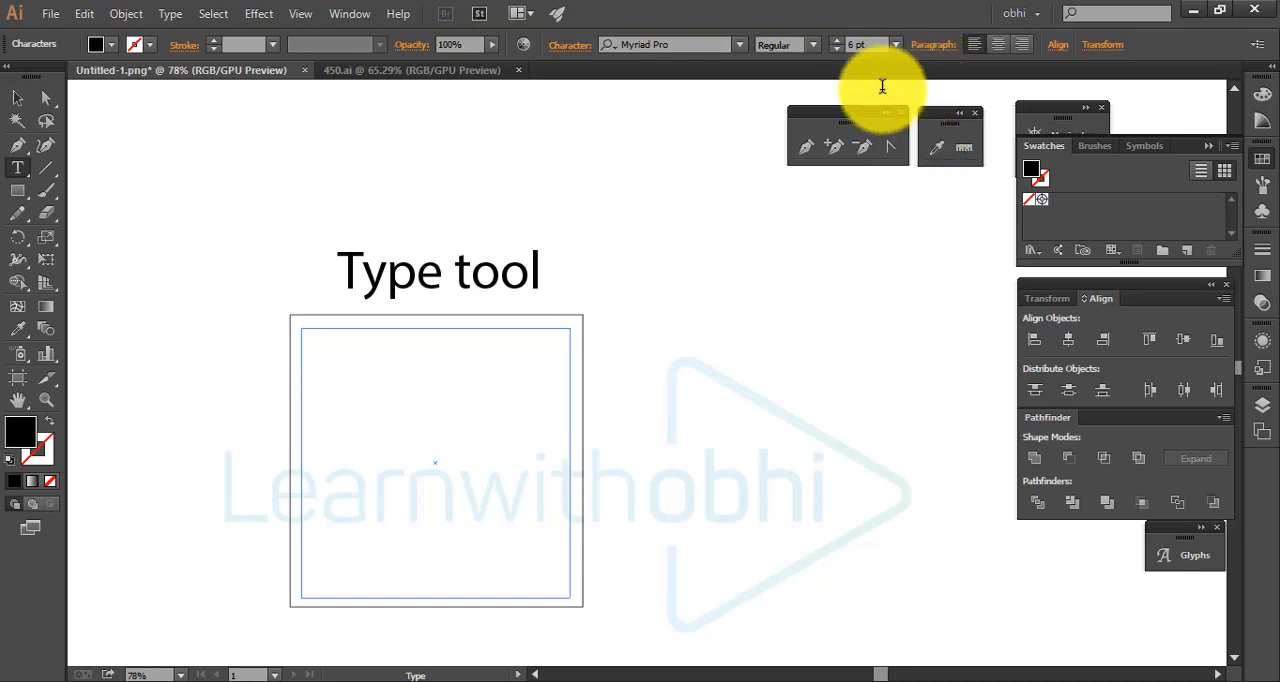
{"action": "left_click", "coordinate": [170, 13]}
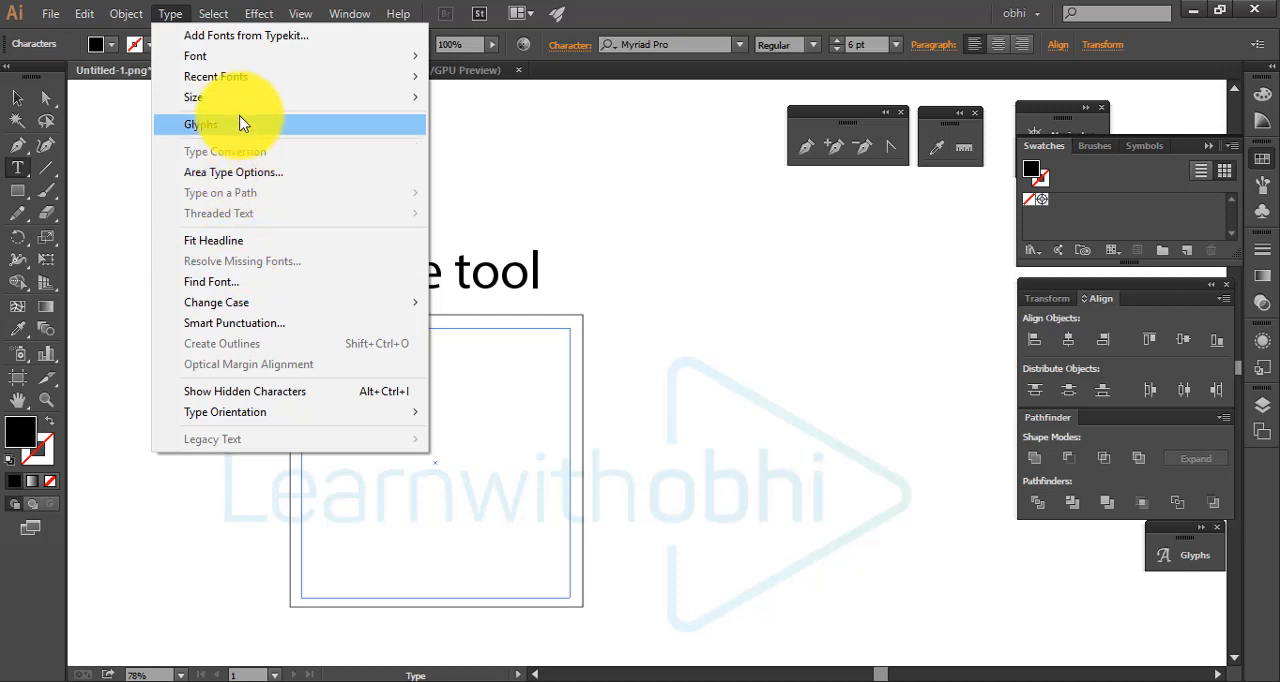
{"action": "mouse_move", "coordinate": [243, 72]}
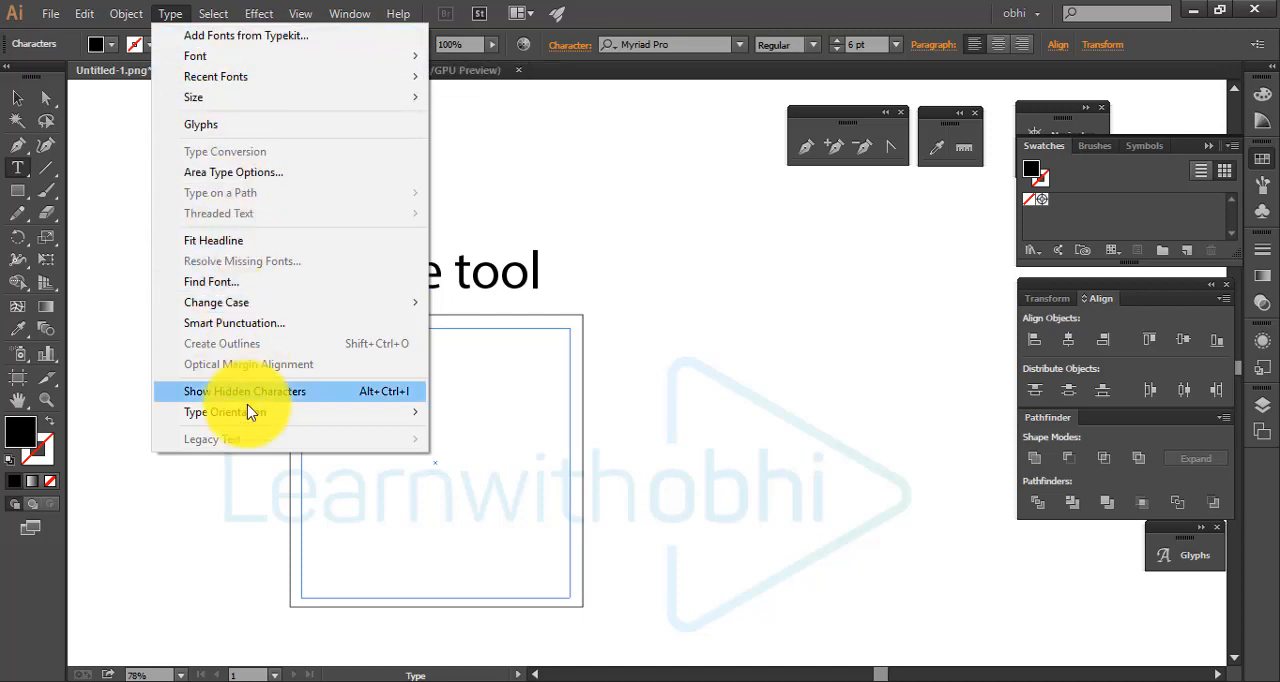
{"action": "left_click", "coordinate": [17, 97]}
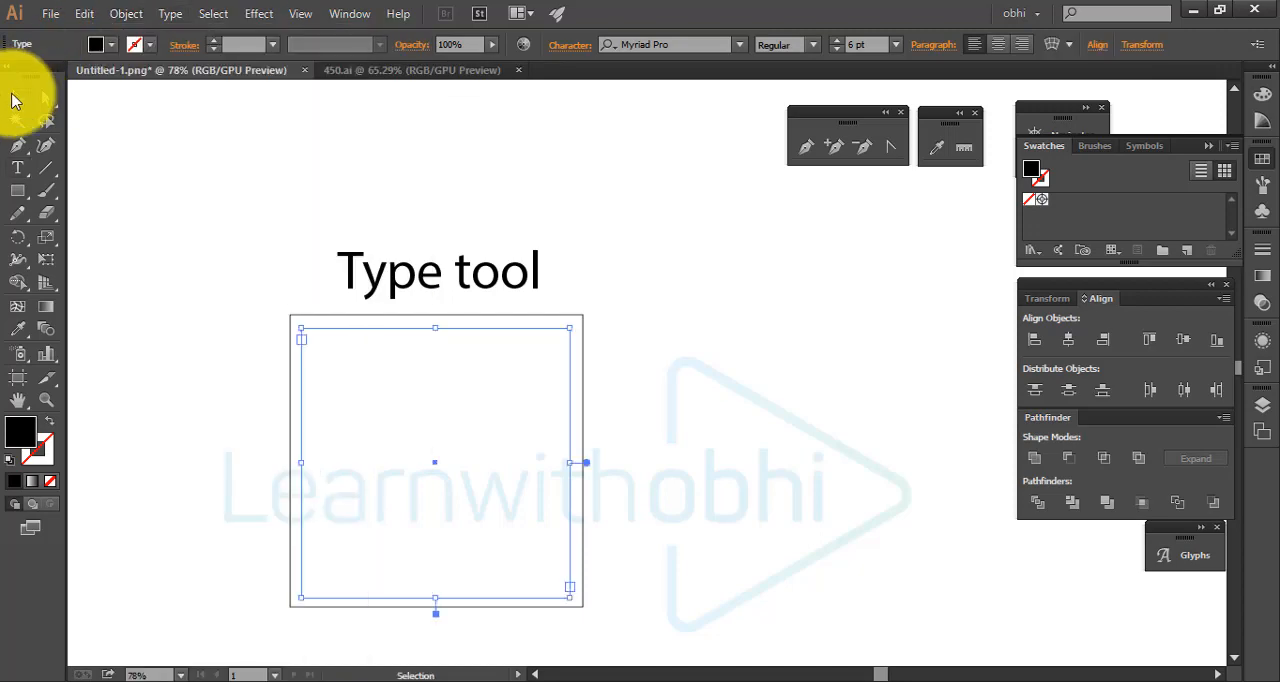
Copy the "Type tool" heading text and paste it repeatedly into the text frame inside the square
{"action": "triple_click", "coordinate": [423, 277]}
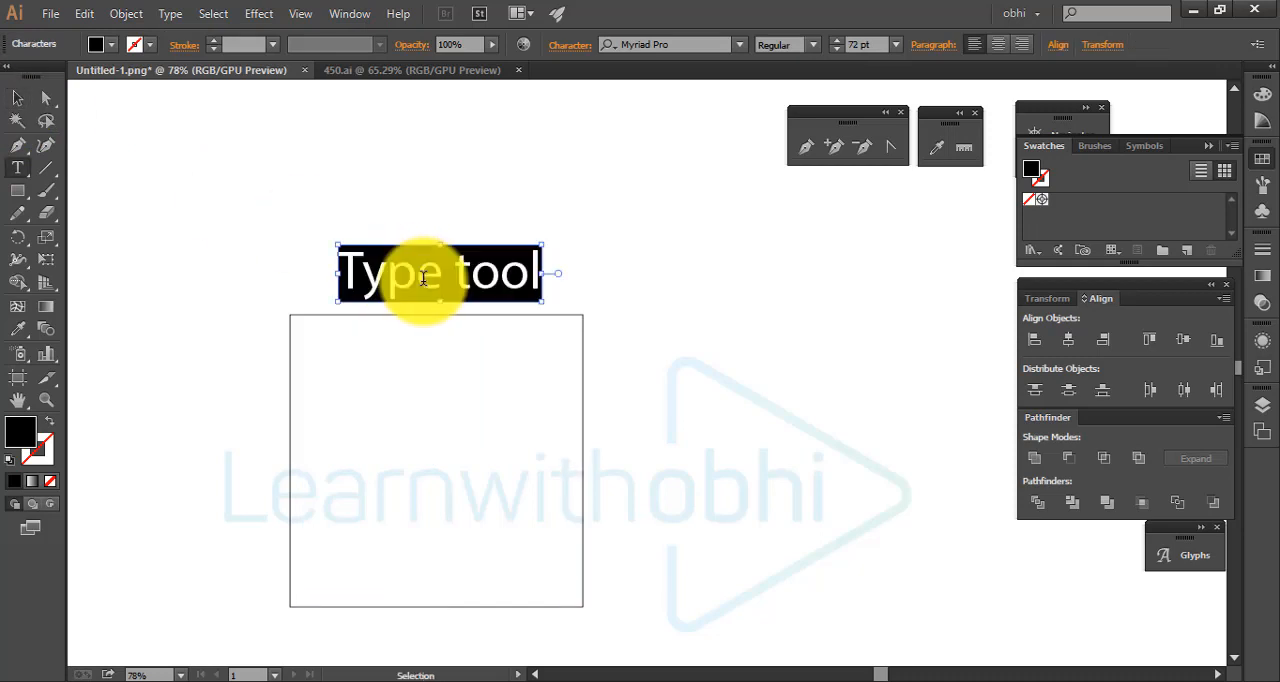
{"action": "left_click", "coordinate": [326, 346]}
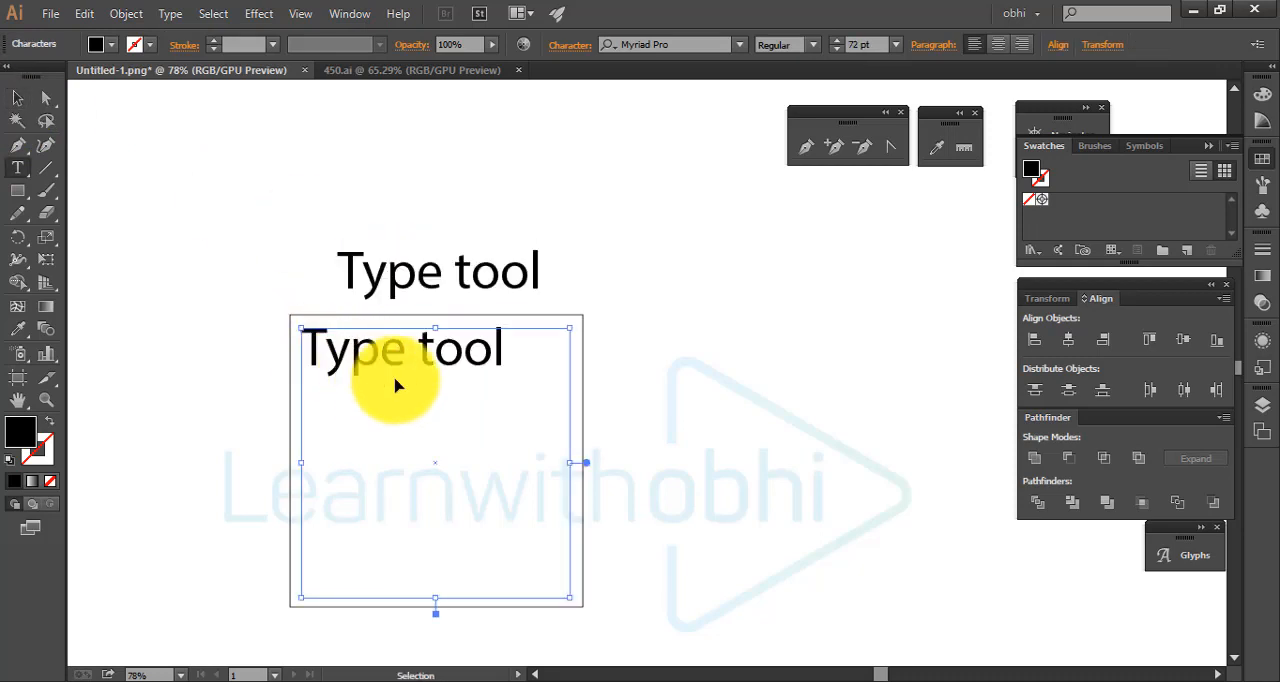
{"action": "left_click", "coordinate": [489, 353]}
{"action": "key", "text": "ctrl+v"}
{"action": "key", "text": "ctrl+v"}
{"action": "key", "text": "ctrl+v"}
{"action": "key", "text": "ctrl+v"}
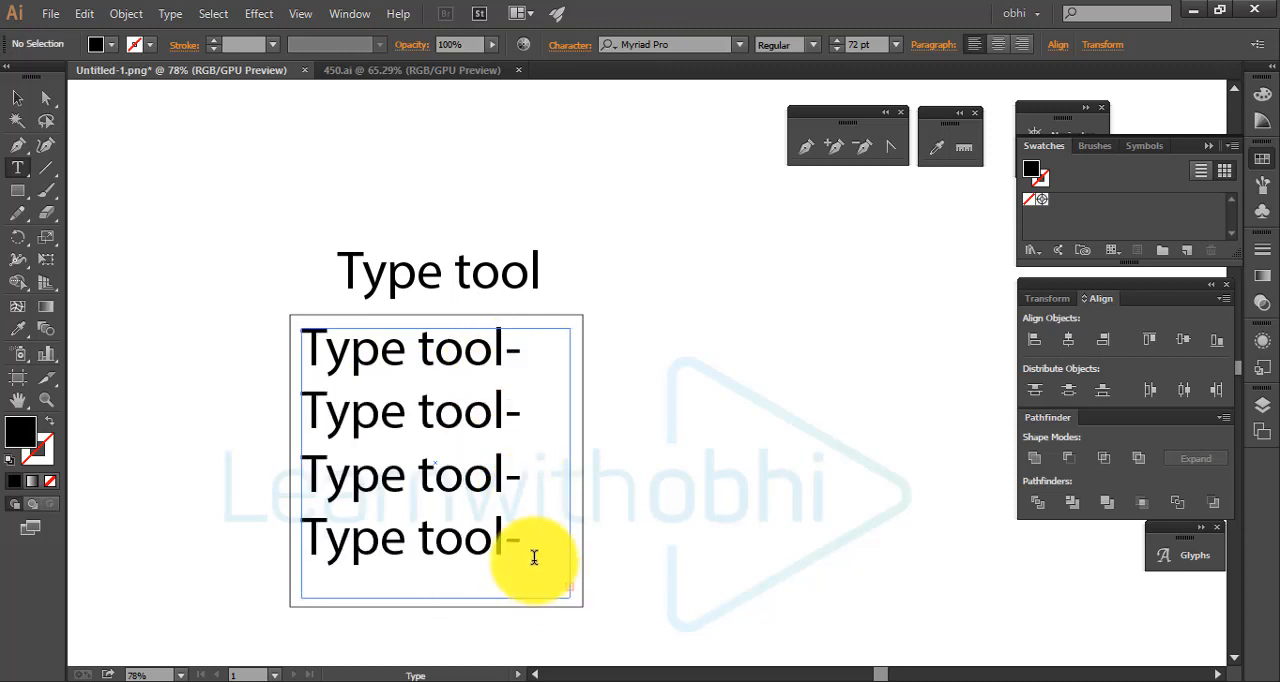
Reduce the font size of all text in the frame to 31 pt and leave the frame deselected
{"action": "key", "text": "ctrl+a"}
{"action": "left_click", "coordinate": [870, 43]}
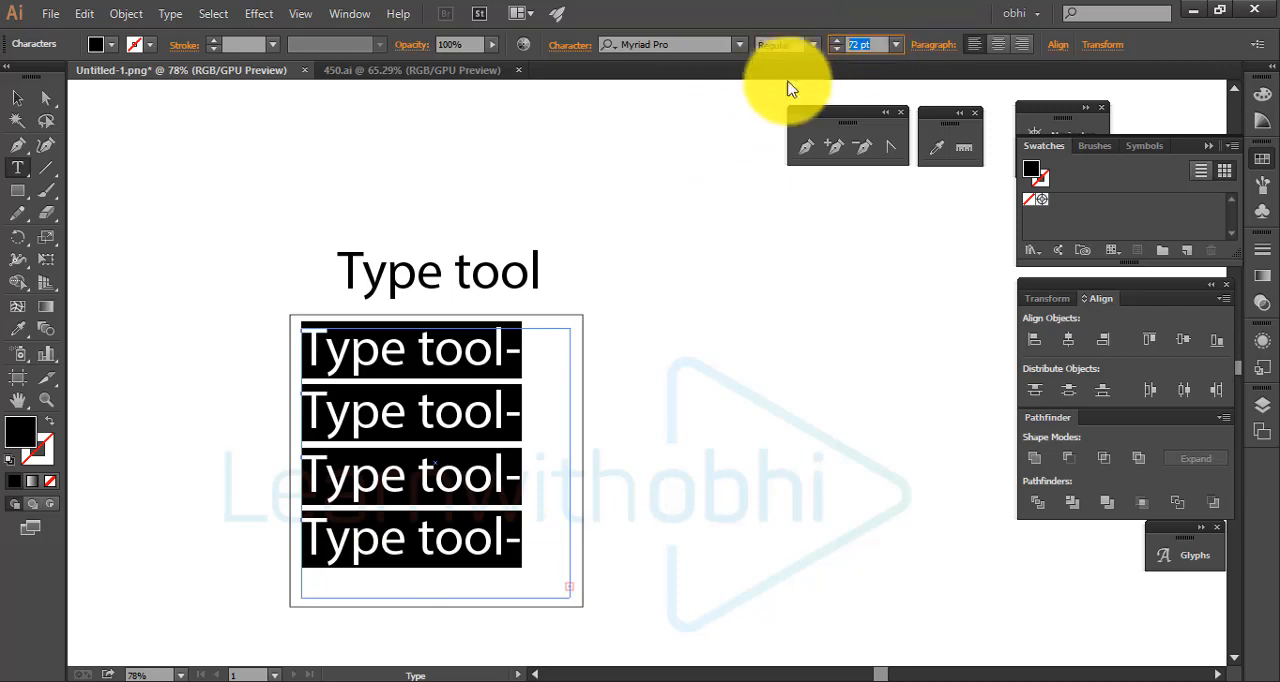
{"action": "key", "text": "Down"}
{"action": "key", "text": "Down"}
{"action": "key", "text": "Down"}
{"action": "key", "text": "Down"}
{"action": "key", "text": "Down"}
{"action": "key", "text": "Down"}
{"action": "key", "text": "Down"}
{"action": "key", "text": "Down"}
{"action": "key", "text": "Down"}
{"action": "key", "text": "Down"}
{"action": "key", "text": "Down"}
{"action": "key", "text": "Down"}
{"action": "key", "text": "Down"}
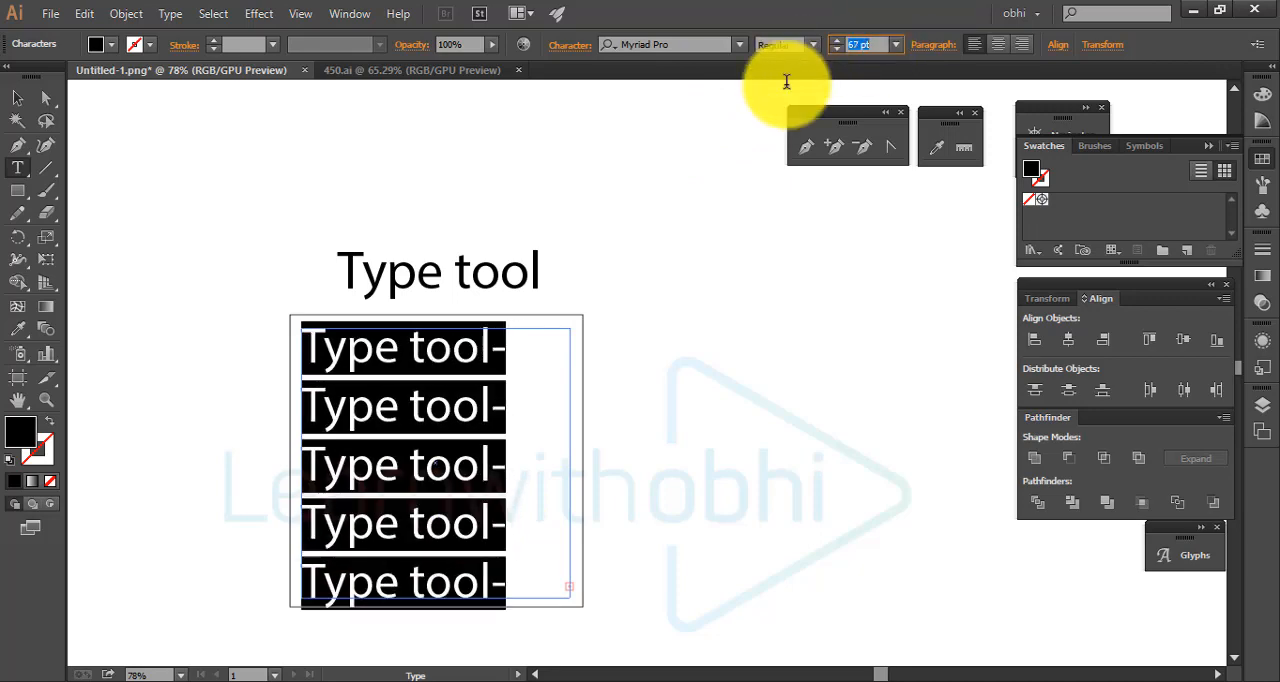
{"action": "key", "text": "Down"}
{"action": "key", "text": "Down"}
{"action": "key", "text": "Down"}
{"action": "key", "text": "Down"}
{"action": "key", "text": "Down"}
{"action": "key", "text": "Down"}
{"action": "key", "text": "Down"}
{"action": "key", "text": "Down"}
{"action": "key", "text": "Down"}
{"action": "key", "text": "Down"}
{"action": "key", "text": "Down"}
{"action": "key", "text": "Down"}
{"action": "key", "text": "Down"}
{"action": "key", "text": "Down"}
{"action": "key", "text": "Down"}
{"action": "key", "text": "Down"}
{"action": "key", "text": "Down"}
{"action": "key", "text": "Down"}
{"action": "key", "text": "Down"}
{"action": "key", "text": "Down"}
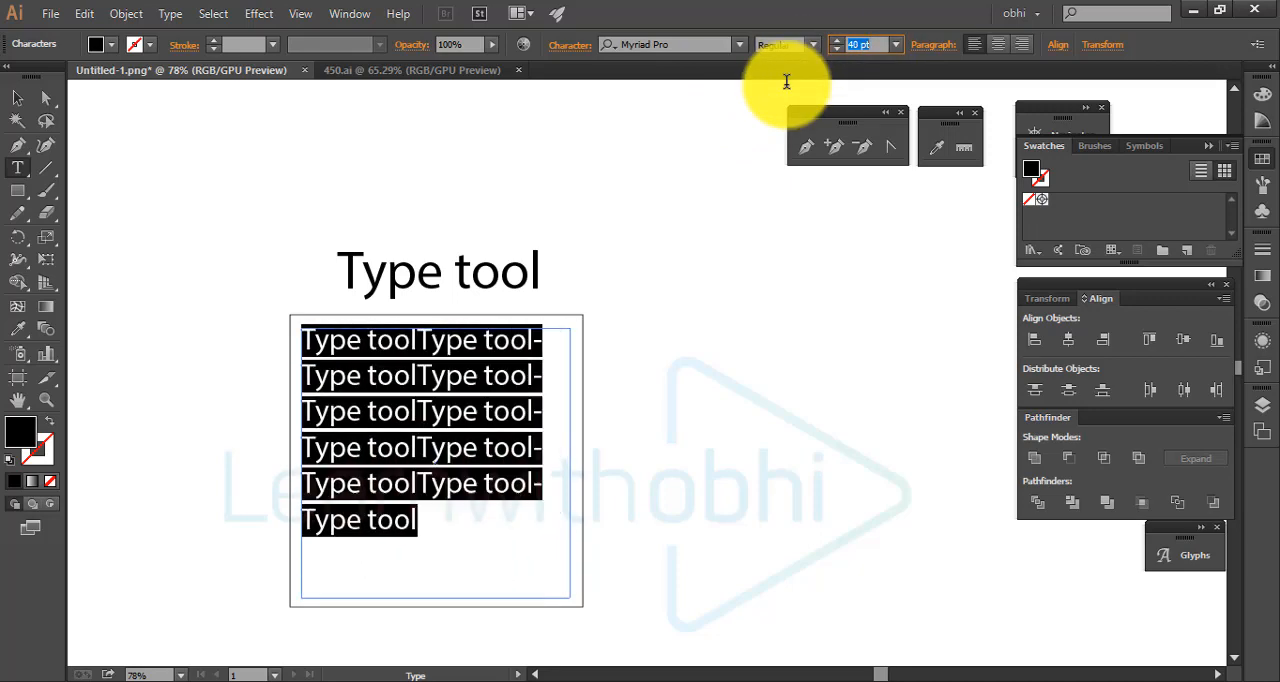
{"action": "key", "text": "Down"}
{"action": "key", "text": "Down"}
{"action": "key", "text": "Down"}
{"action": "key", "text": "Down"}
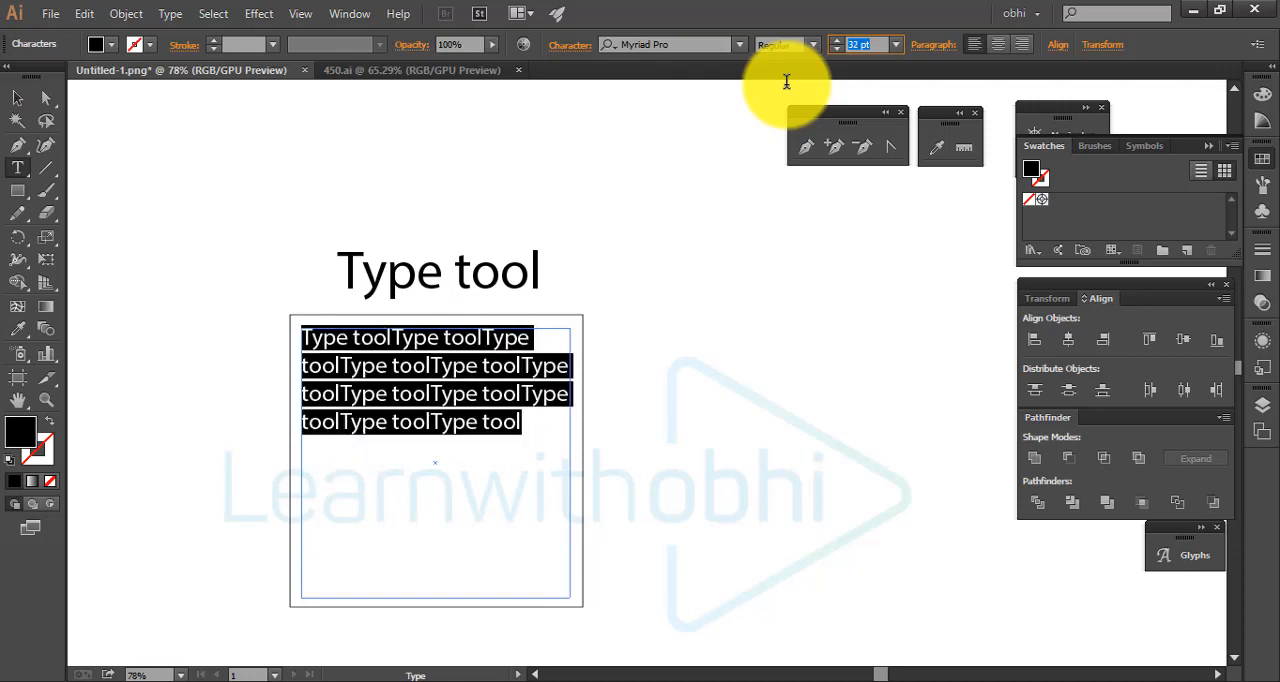
{"action": "key", "text": "Down"}
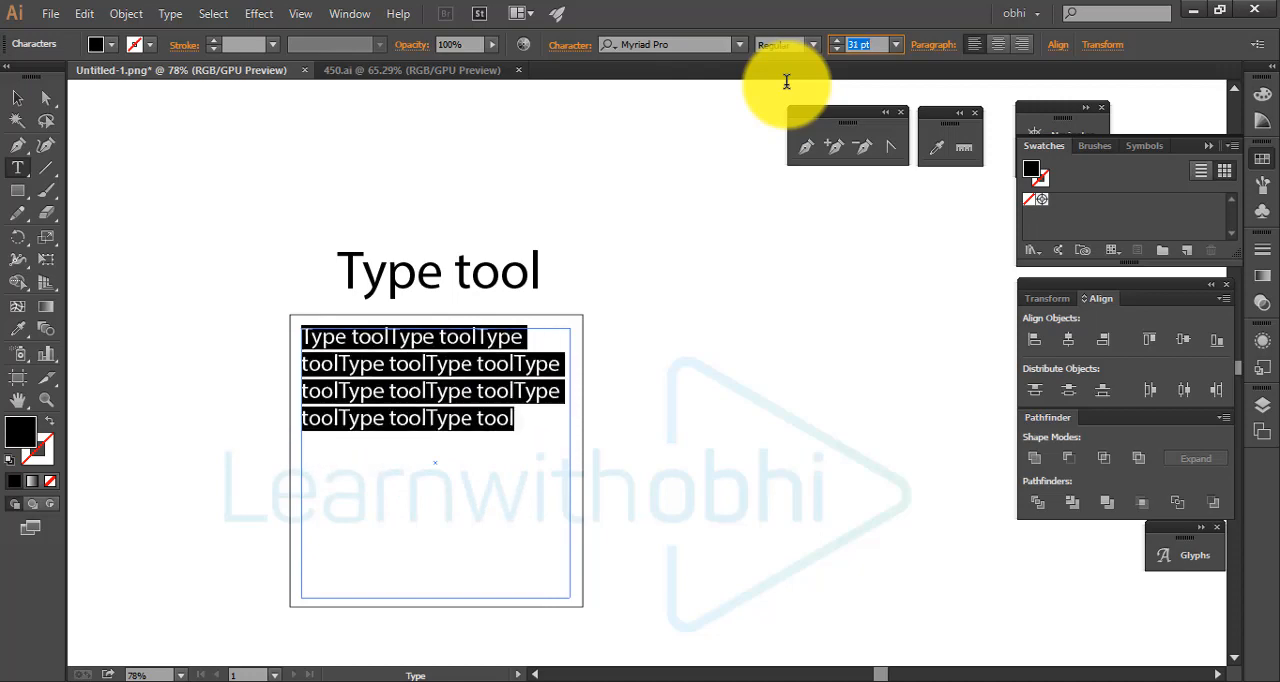
{"action": "left_click", "coordinate": [529, 434]}
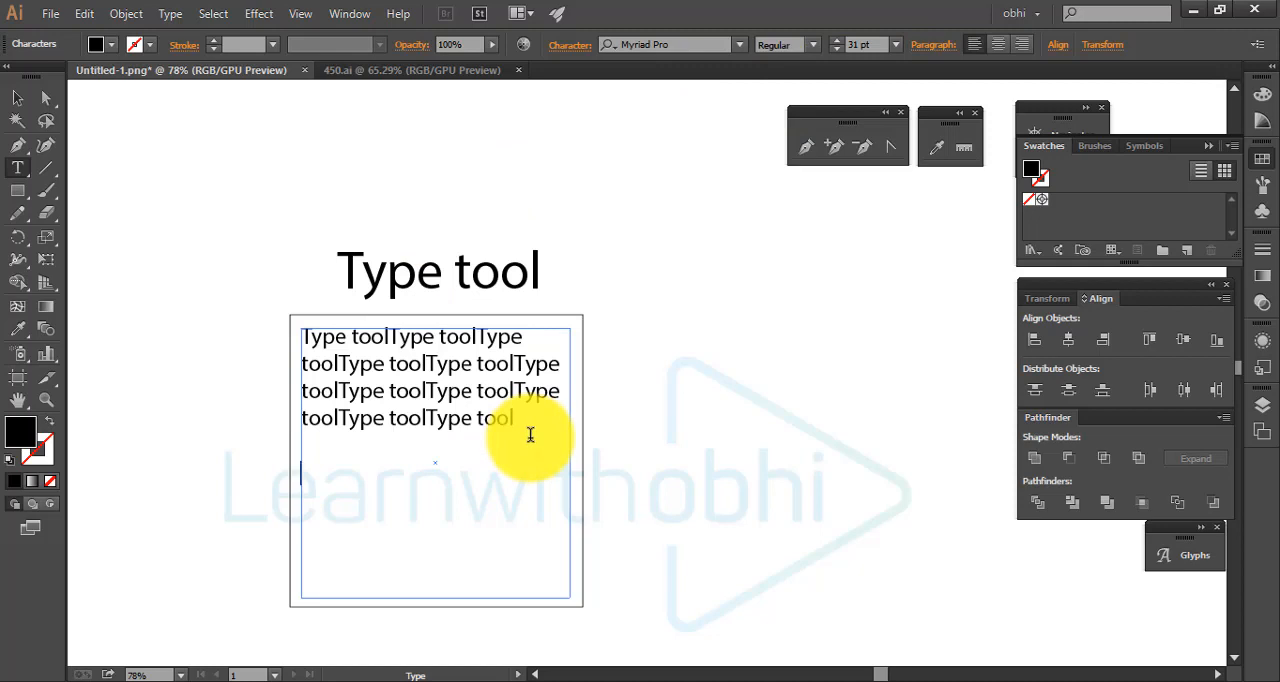
{"action": "left_click", "coordinate": [17, 100]}
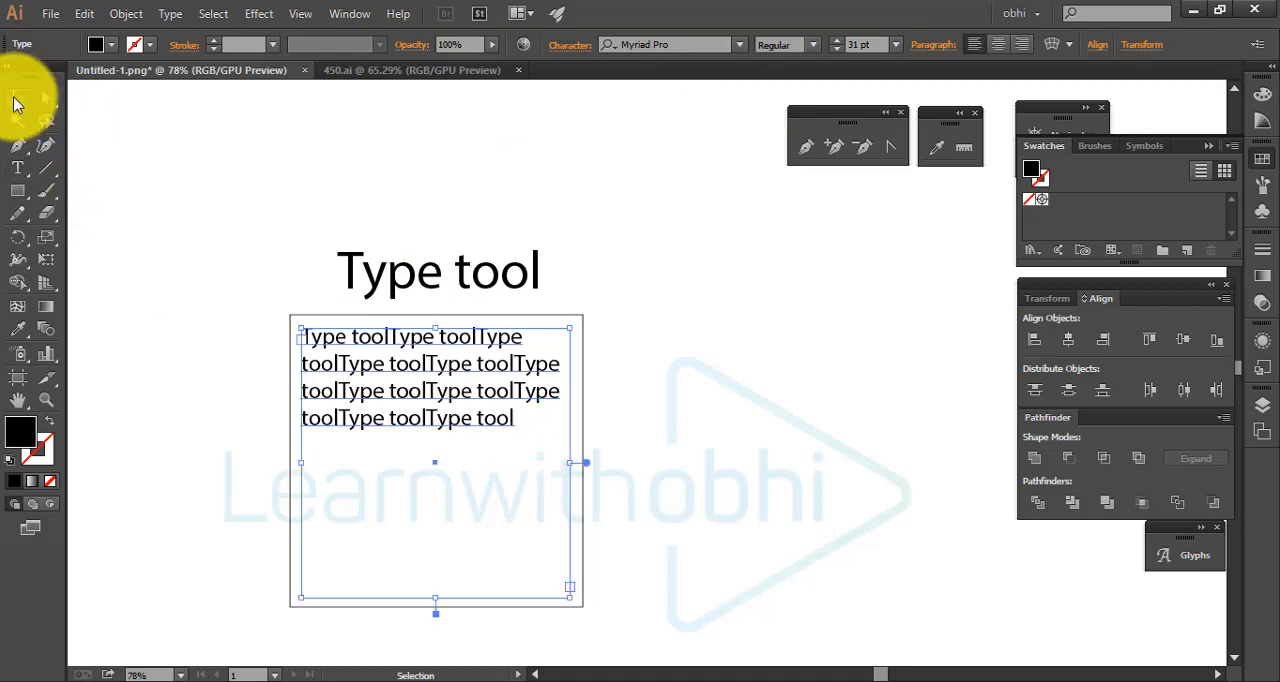
{"action": "left_click", "coordinate": [538, 243]}
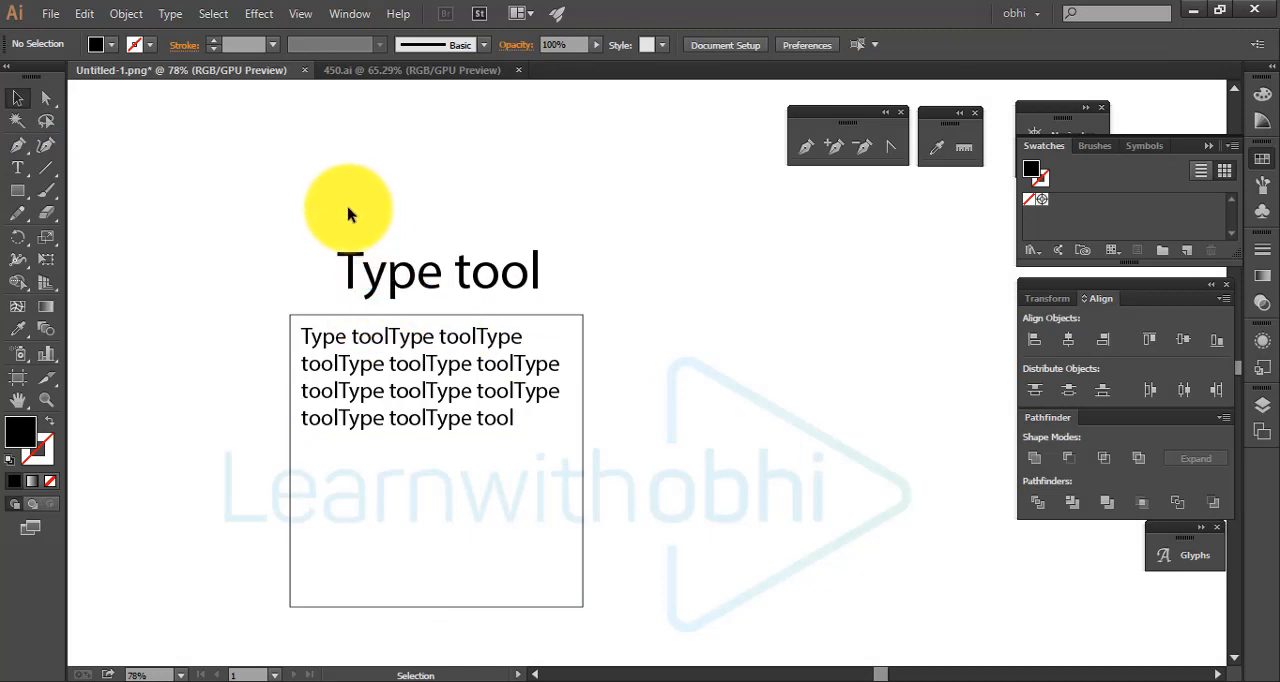
Look through the Type tool variants and delete the "Type tool" heading and the area text inside the square
{"action": "left_click_drag", "start_coordinate": [646, 233], "coordinate": [931, 419]}
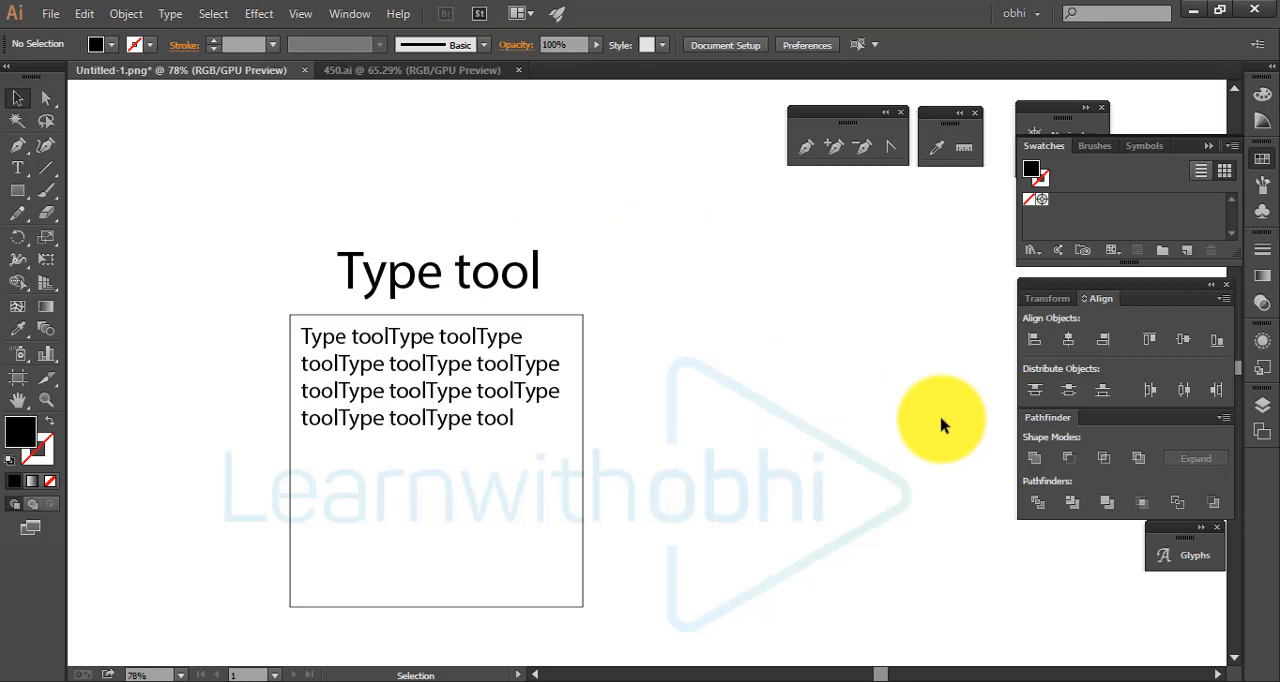
{"action": "left_click", "coordinate": [22, 172]}
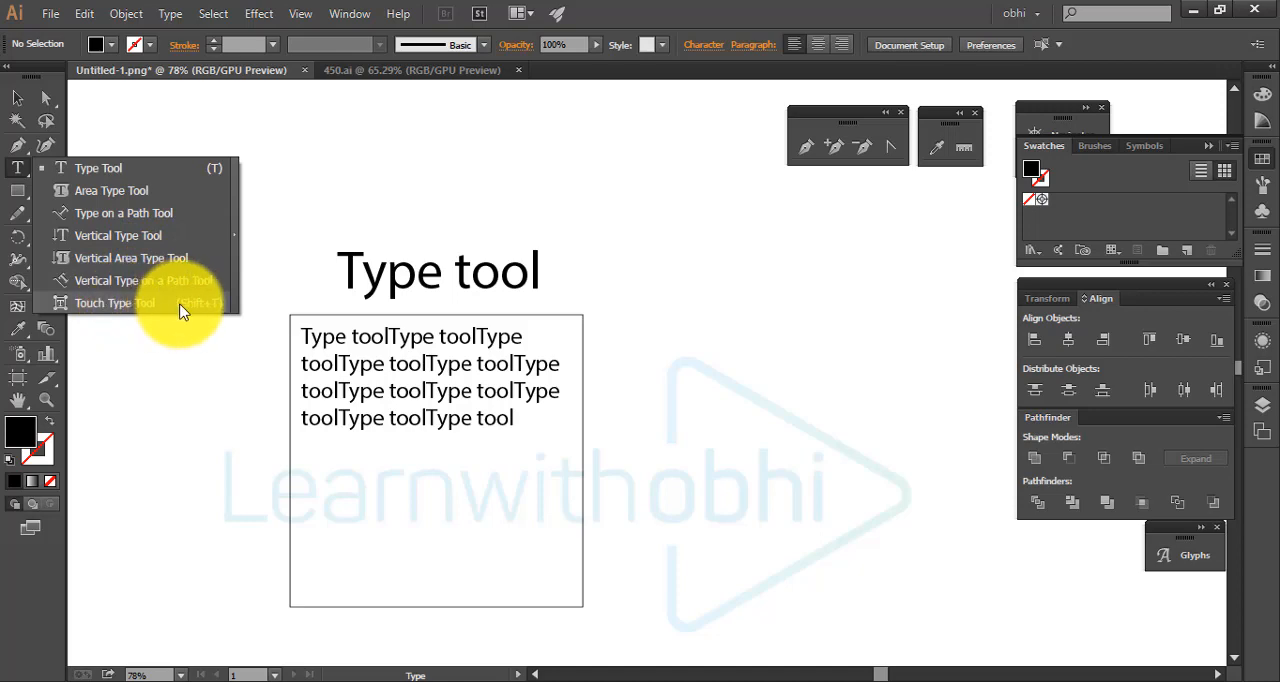
{"action": "left_click", "coordinate": [15, 101]}
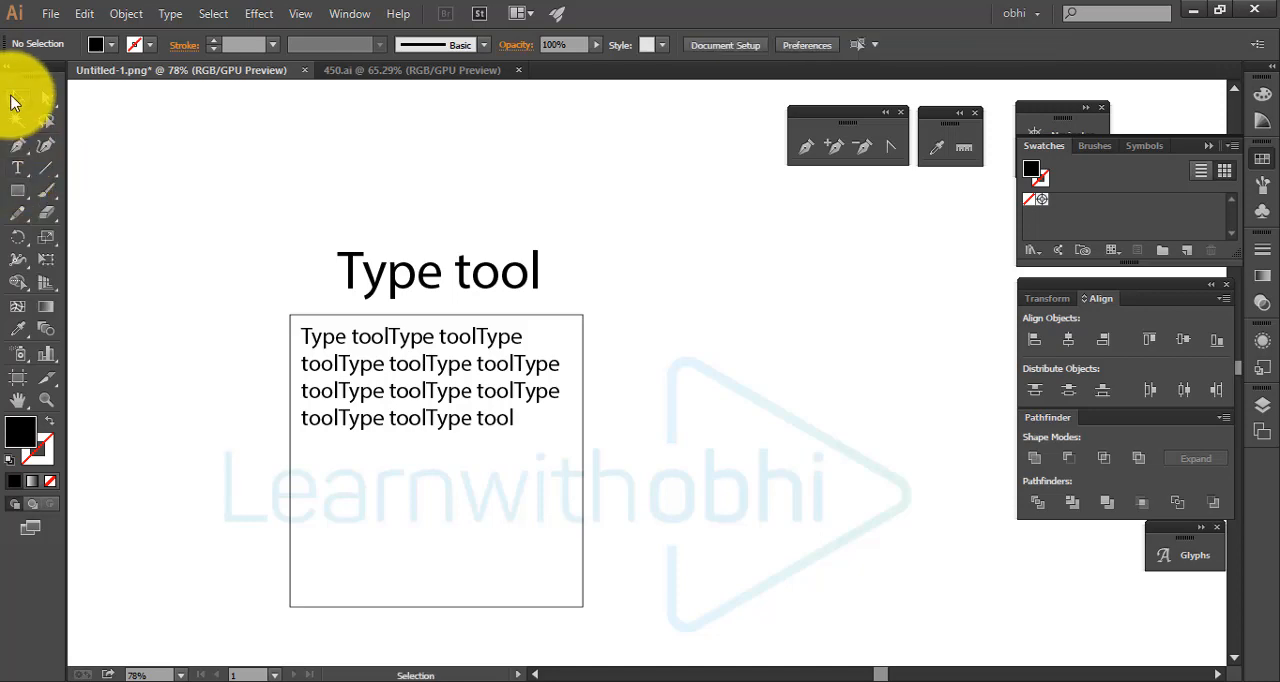
{"action": "left_click_drag", "start_coordinate": [272, 174], "coordinate": [520, 455]}
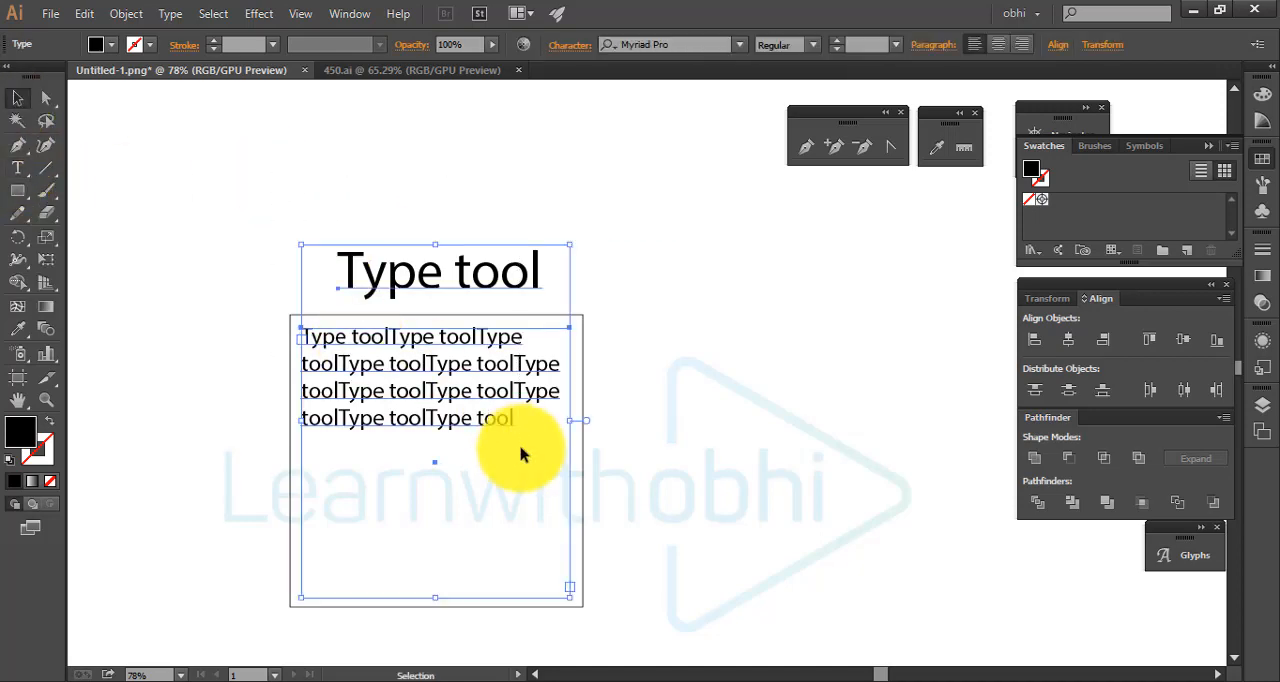
{"action": "key", "text": "Delete"}
Draw a circle in the empty area beside the square and swap its fill and stroke, leaving only a black outline
{"action": "scroll", "coordinate": [226, 271], "scroll_direction": "right", "scroll_amount": 3}
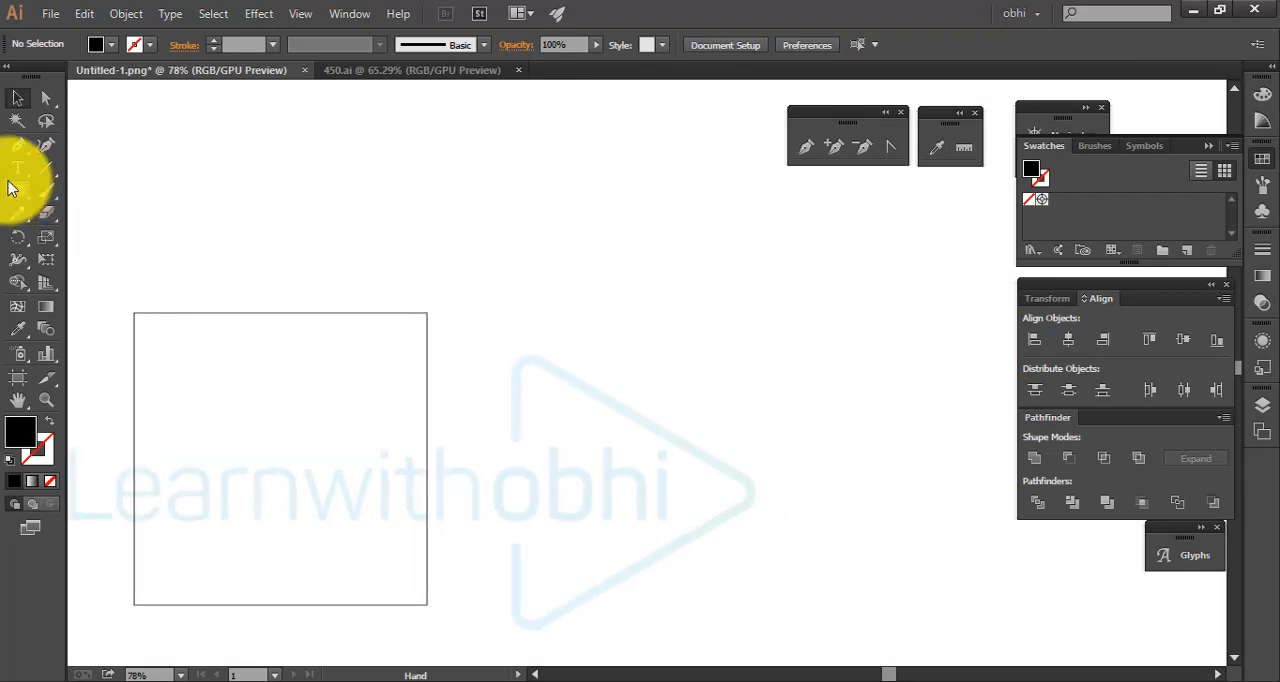
{"action": "left_click_drag", "start_coordinate": [15, 193], "coordinate": [68, 234]}
{"action": "left_click_drag", "start_coordinate": [710, 315], "coordinate": [800, 411]}
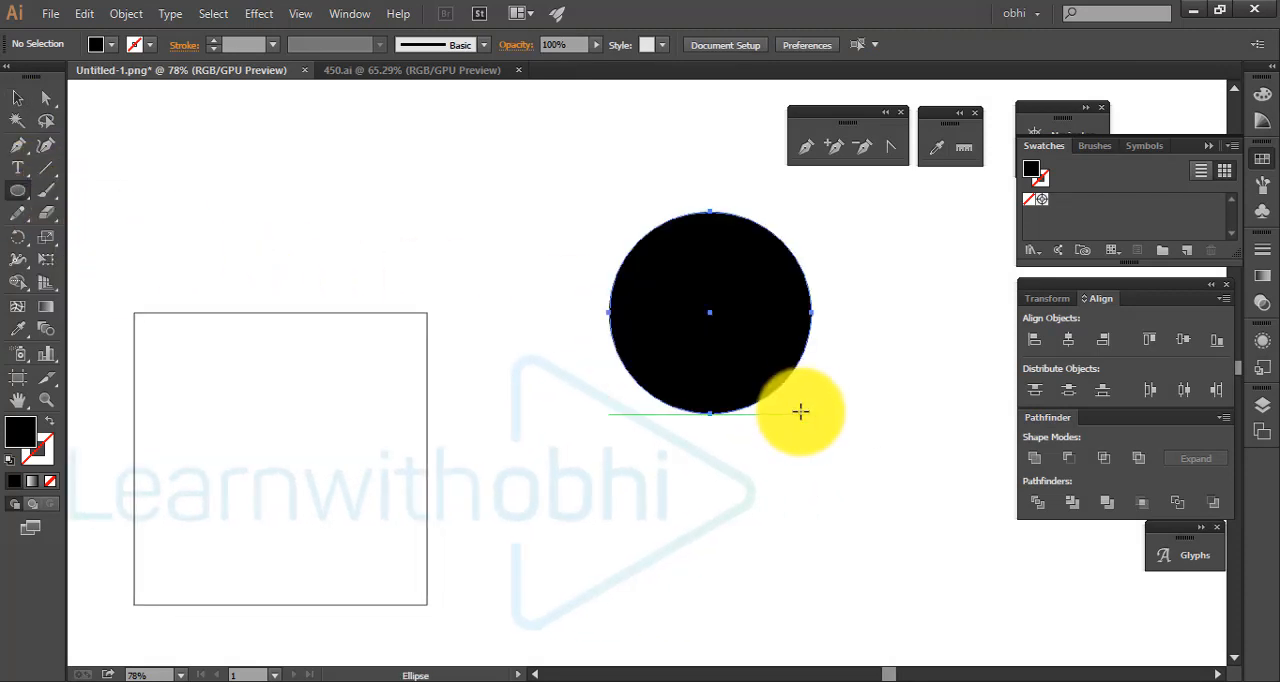
{"action": "left_click", "coordinate": [51, 423]}
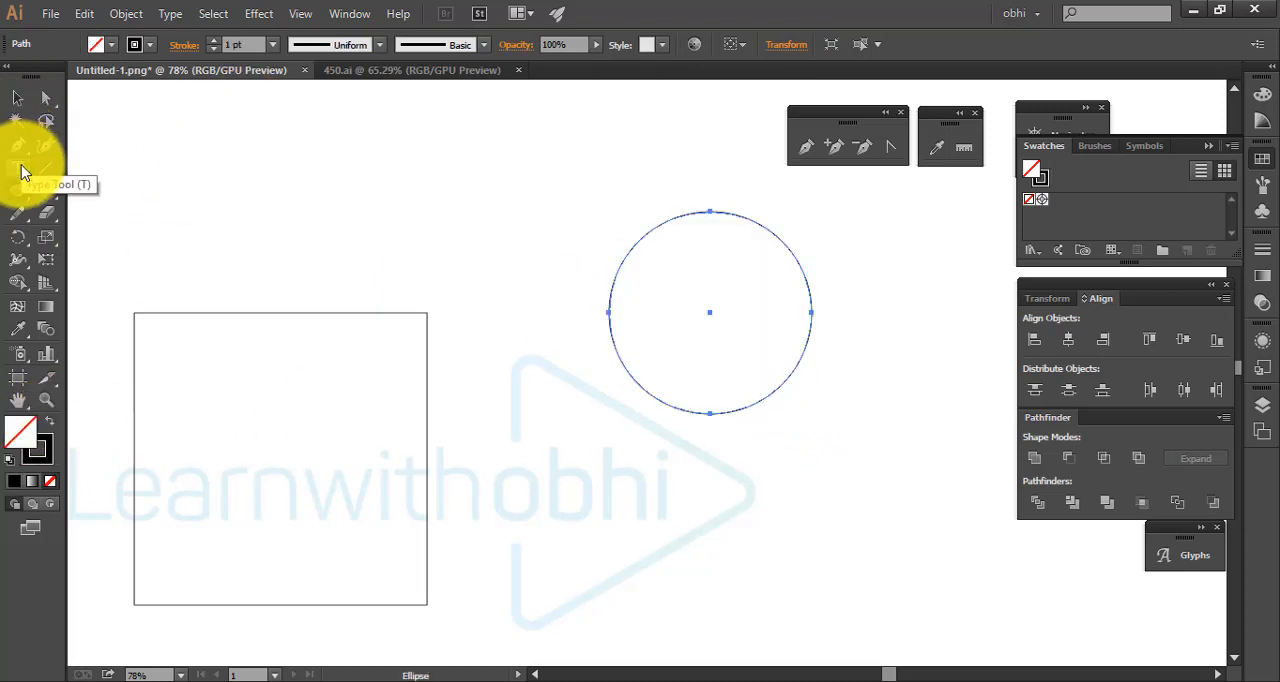
Add repeated "Type tool" text along the circle with the Type on a Path tool and reduce its font size to 68 pt
{"action": "left_click_drag", "start_coordinate": [20, 169], "coordinate": [172, 222]}
{"action": "left_click", "coordinate": [607, 311]}
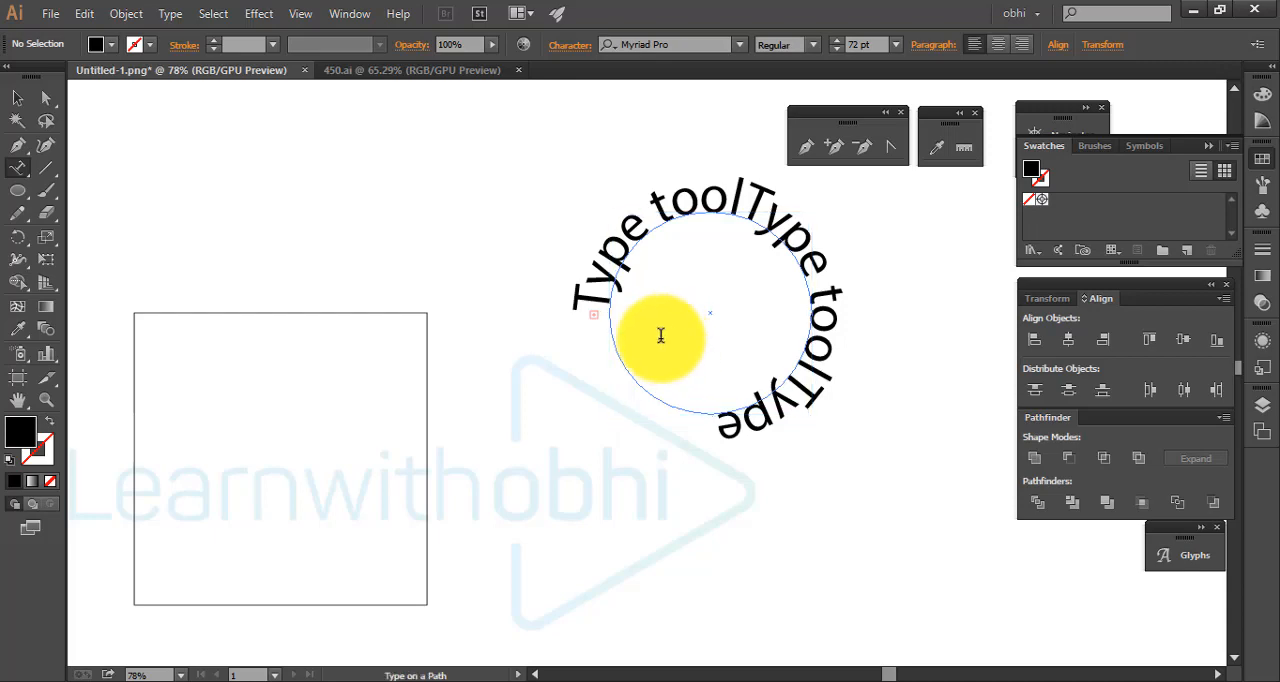
{"action": "key", "text": "ctrl+a"}
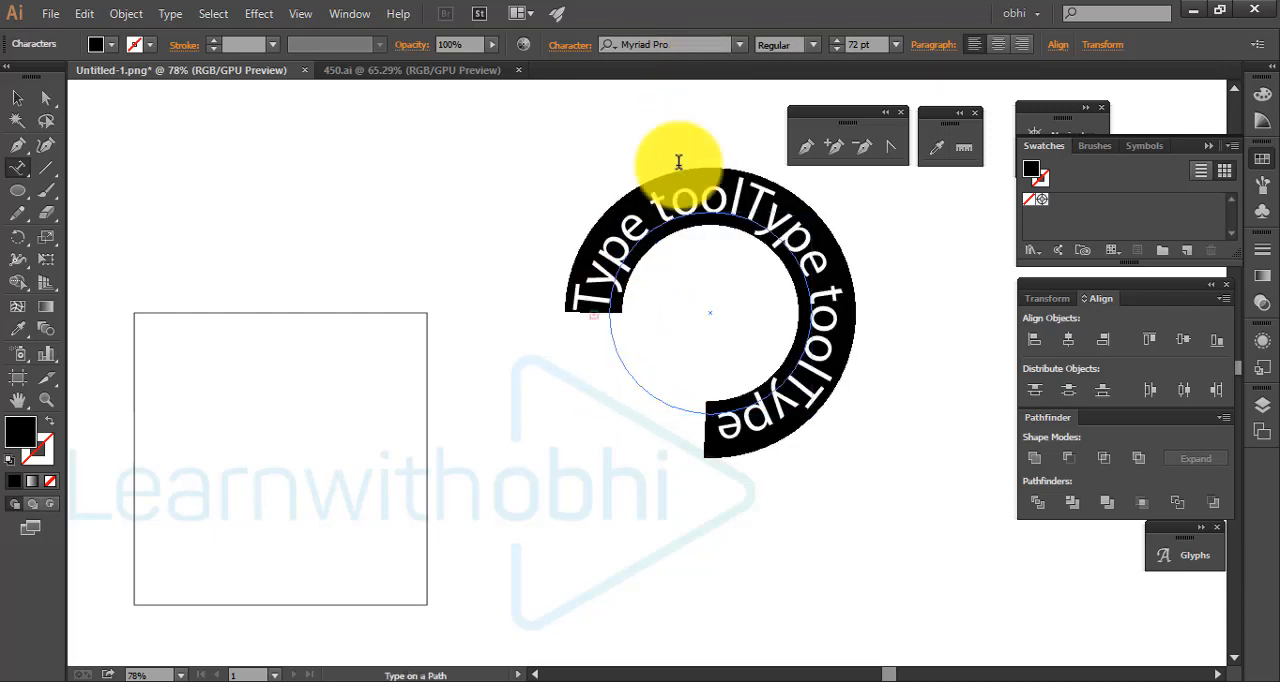
{"action": "left_click", "coordinate": [868, 44]}
{"action": "key", "text": "Down"}
{"action": "key", "text": "Down"}
{"action": "key", "text": "Down"}
{"action": "key", "text": "Down"}
{"action": "key", "text": "Down"}
{"action": "key", "text": "Down"}
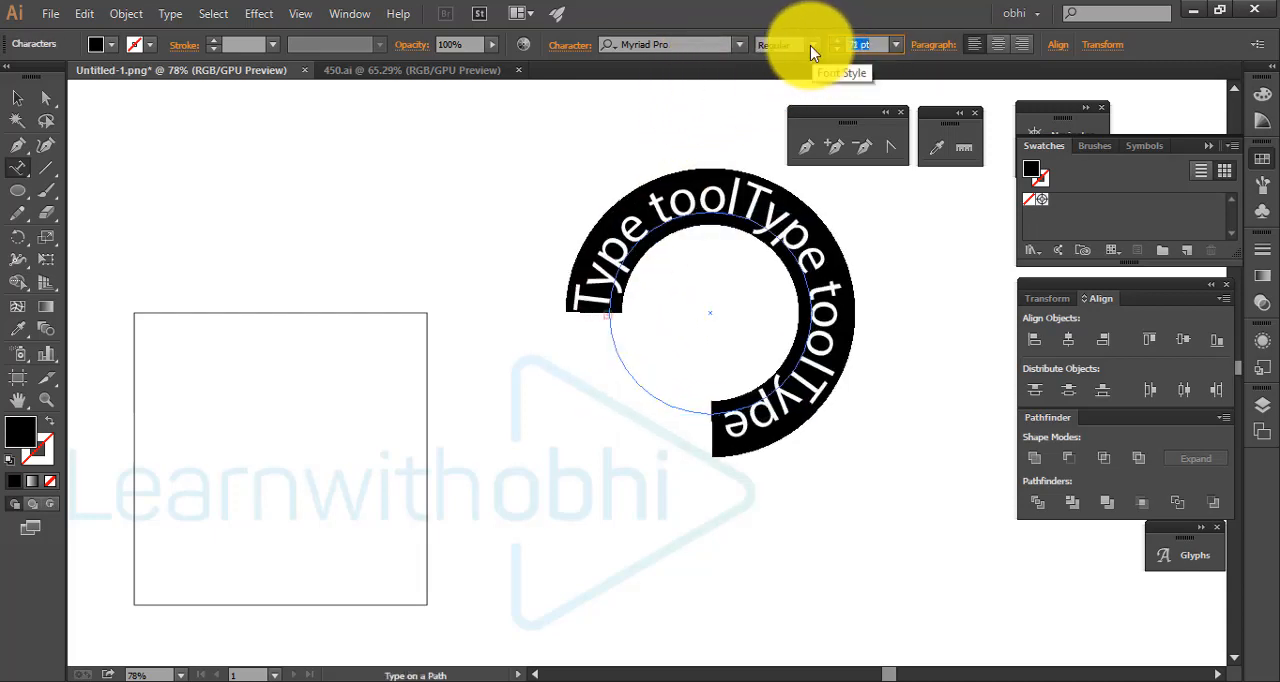
{"action": "key", "text": "Up"}
{"action": "key", "text": "Up"}
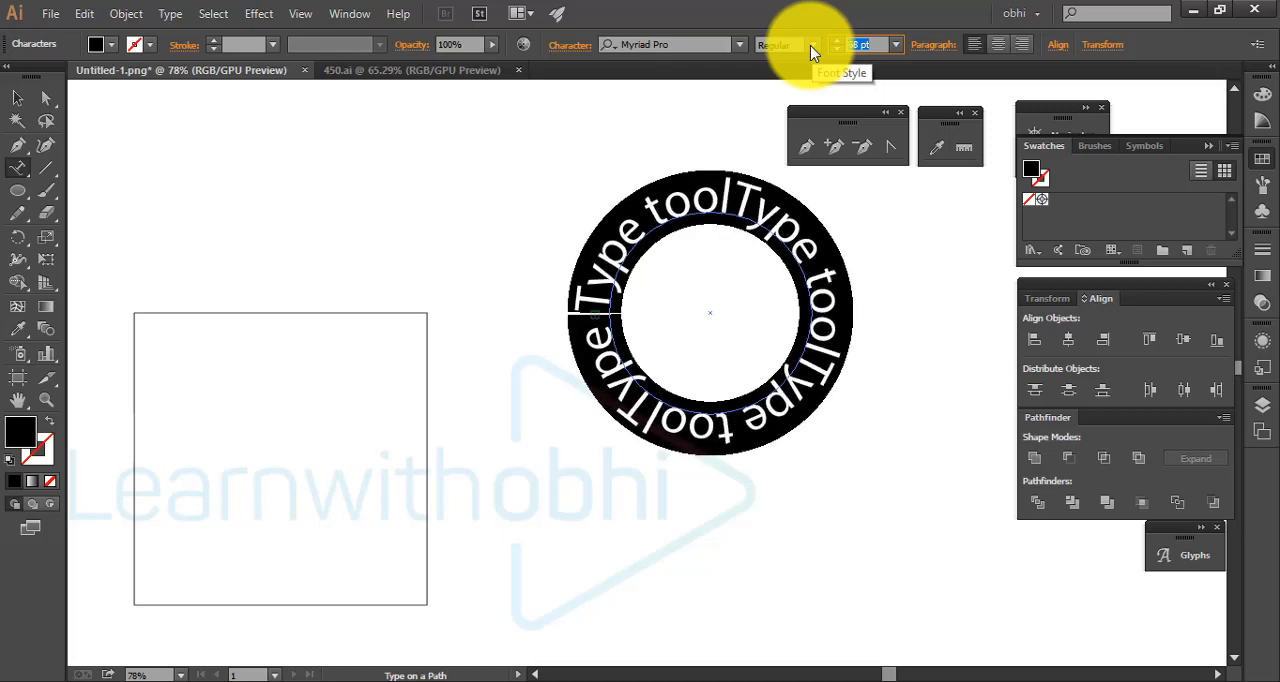
{"action": "left_click", "coordinate": [18, 98]}
{"action": "left_click", "coordinate": [709, 166]}
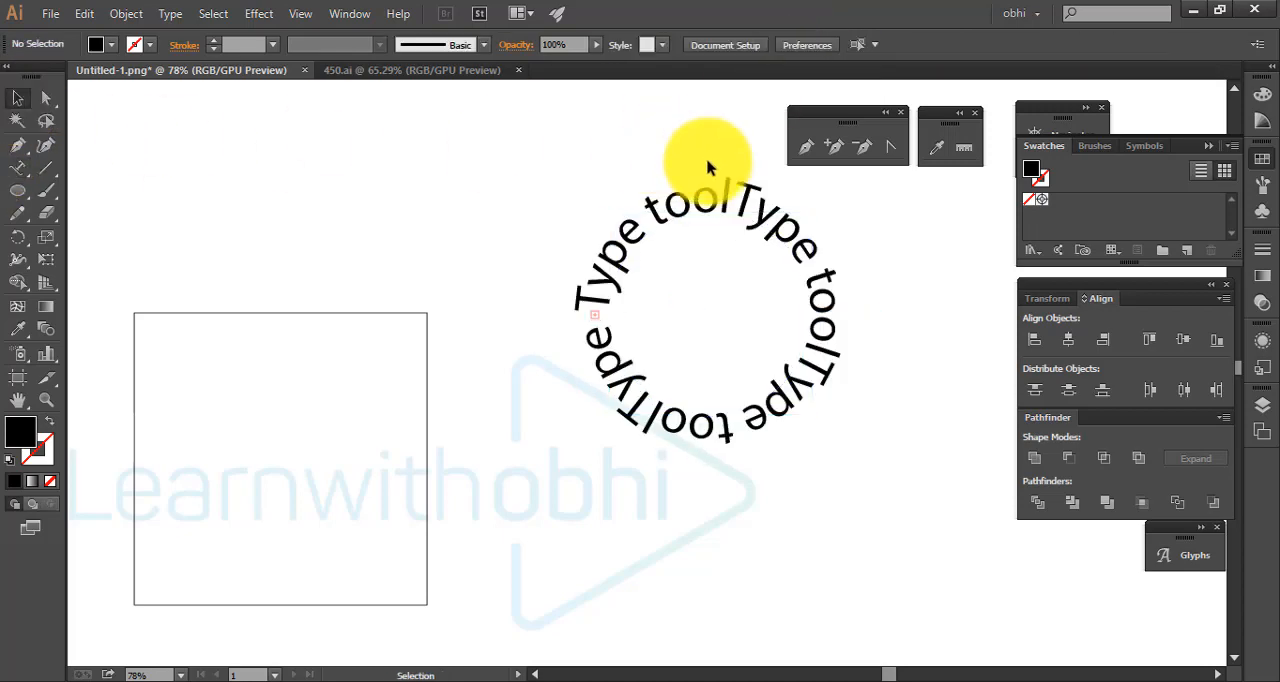
Delete the circular text on a path
{"action": "left_click", "coordinate": [828, 420]}
{"action": "left_click_drag", "start_coordinate": [784, 312], "coordinate": [682, 368]}
{"action": "left_click_drag", "start_coordinate": [820, 372], "coordinate": [565, 341]}
{"action": "left_click_drag", "start_coordinate": [339, 148], "coordinate": [612, 436]}
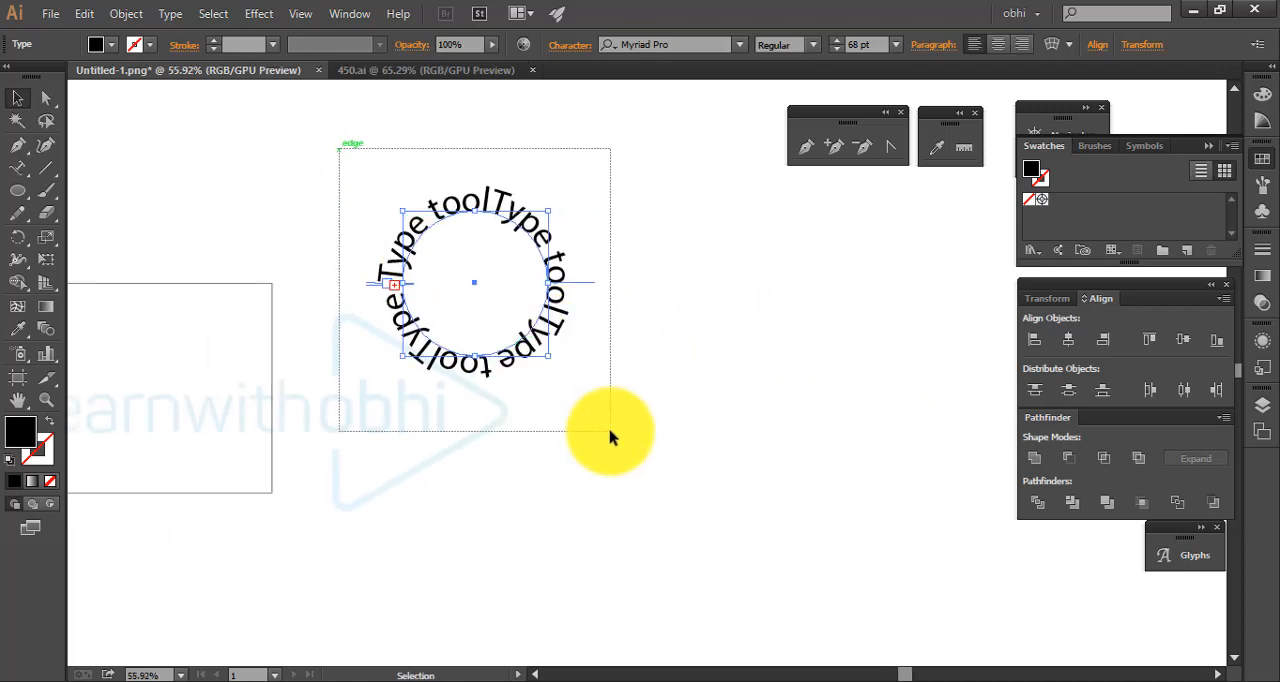
{"action": "key", "text": "Delete"}
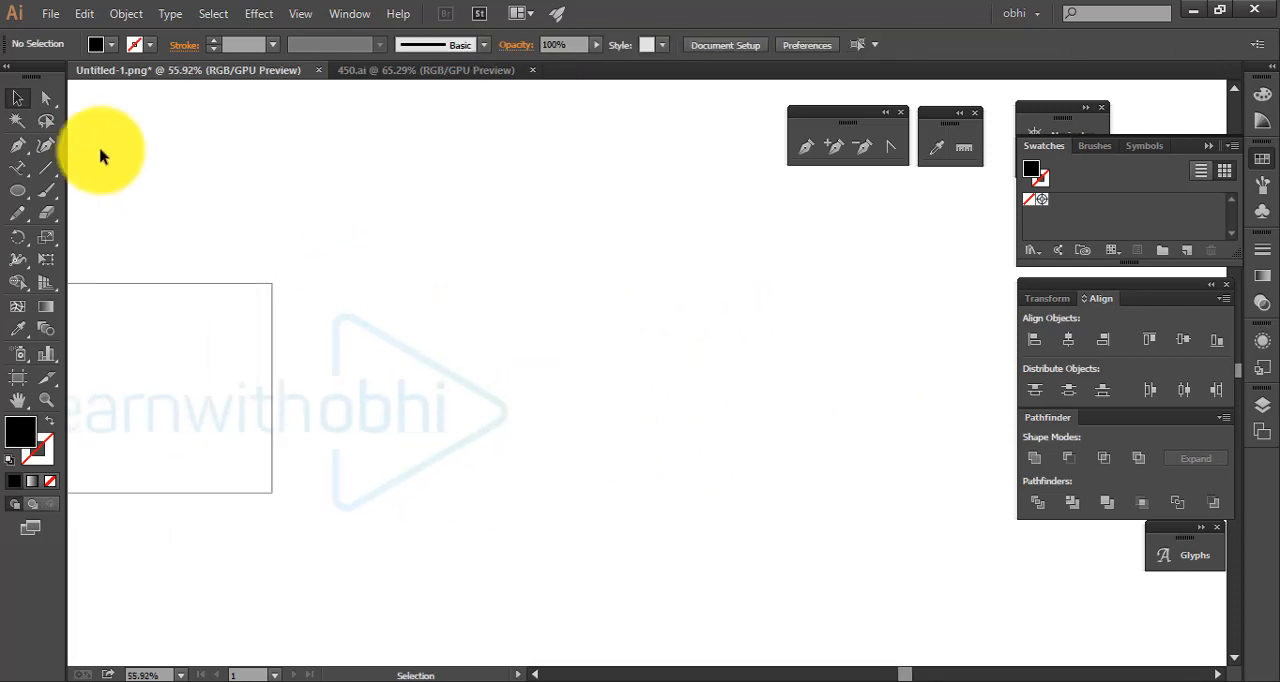
Place the text "Type tool" at 72 pt as point text in the empty area beside the square
{"action": "left_click_drag", "start_coordinate": [28, 180], "coordinate": [100, 171]}
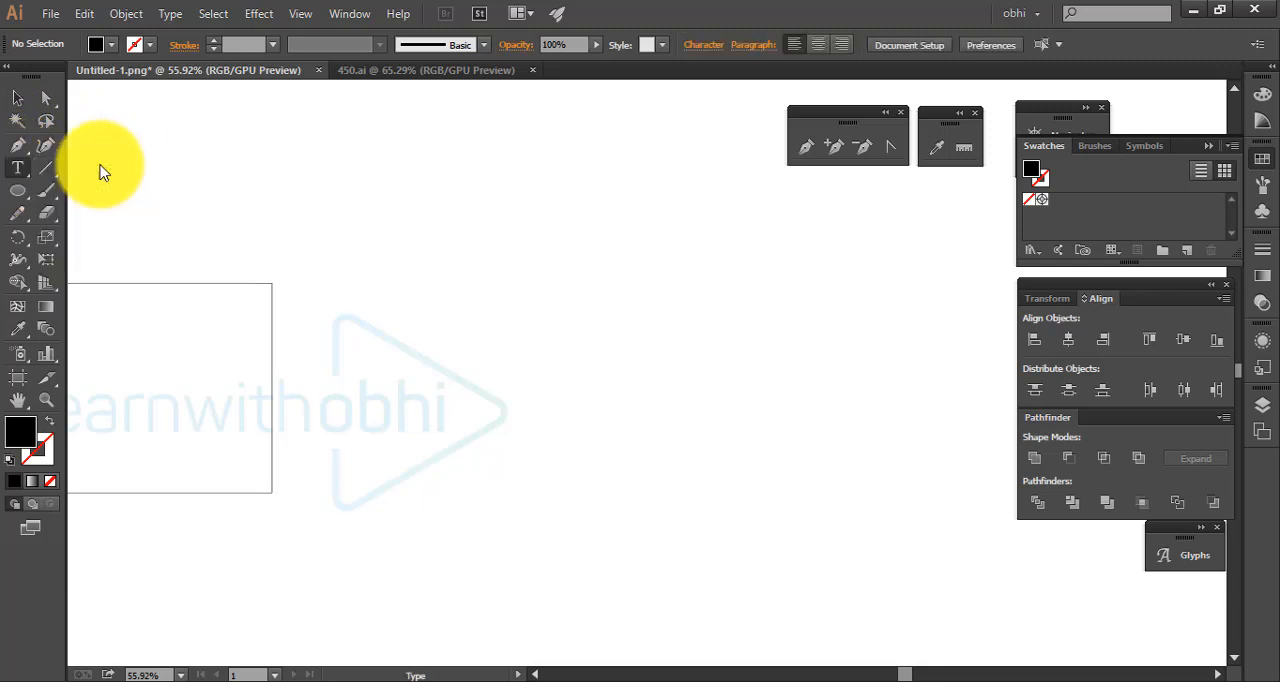
{"action": "left_click", "coordinate": [565, 300]}
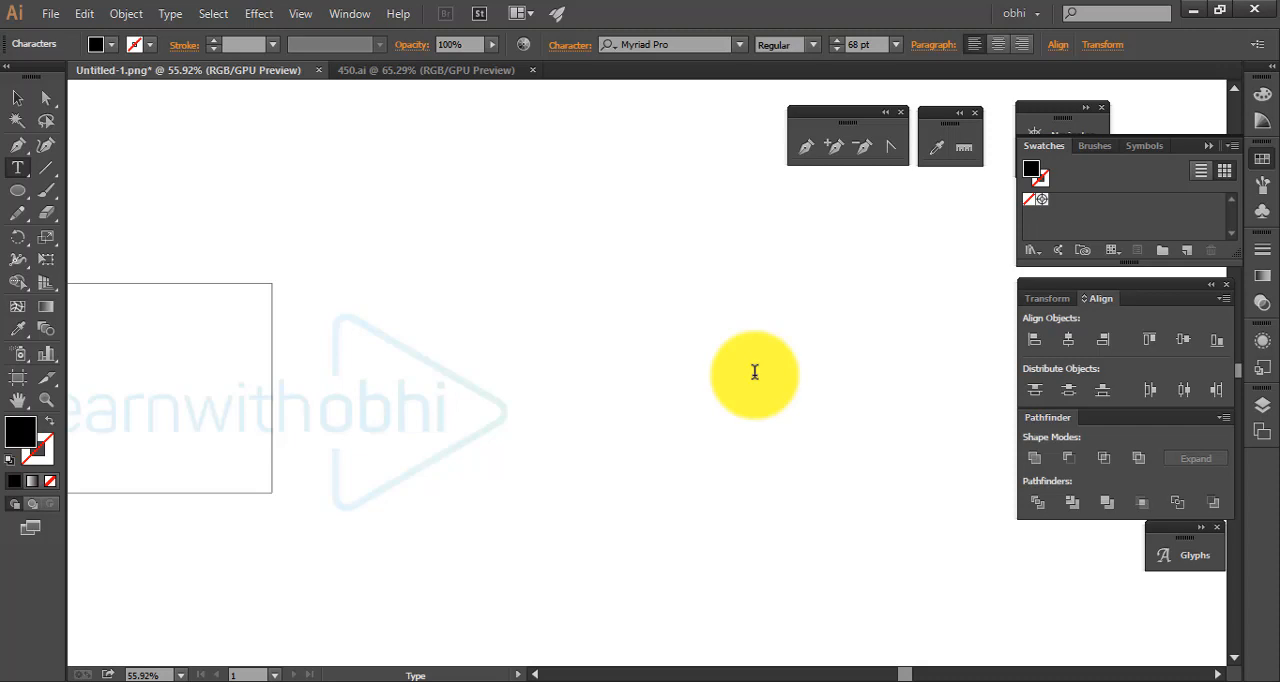
{"action": "left_click", "coordinate": [755, 372], "text": "ctrl"}
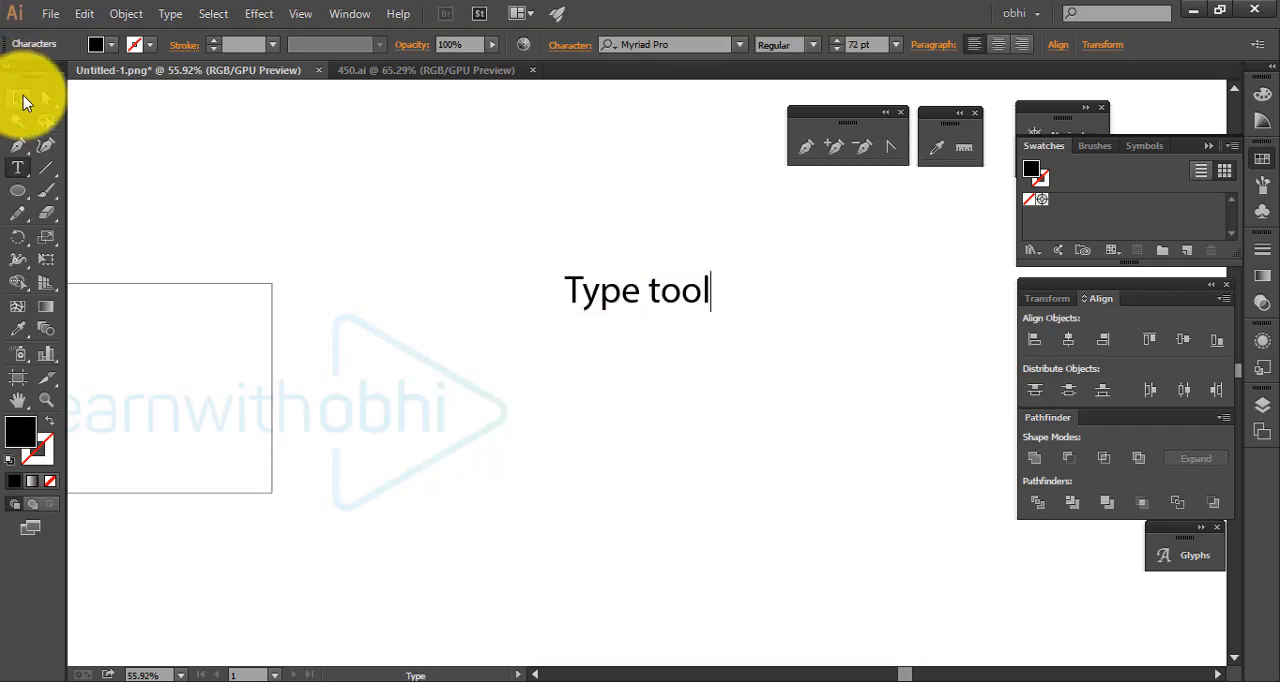
Duplicate the "Type tool" text twice below the original, making three separate lines
{"action": "left_click", "coordinate": [20, 99]}
{"action": "left_click_drag", "start_coordinate": [651, 314], "coordinate": [714, 481]}
{"action": "left_click", "coordinate": [881, 473]}
Align the three "Type tool" texts by their horizontal centers
{"action": "left_click_drag", "start_coordinate": [508, 191], "coordinate": [800, 507]}
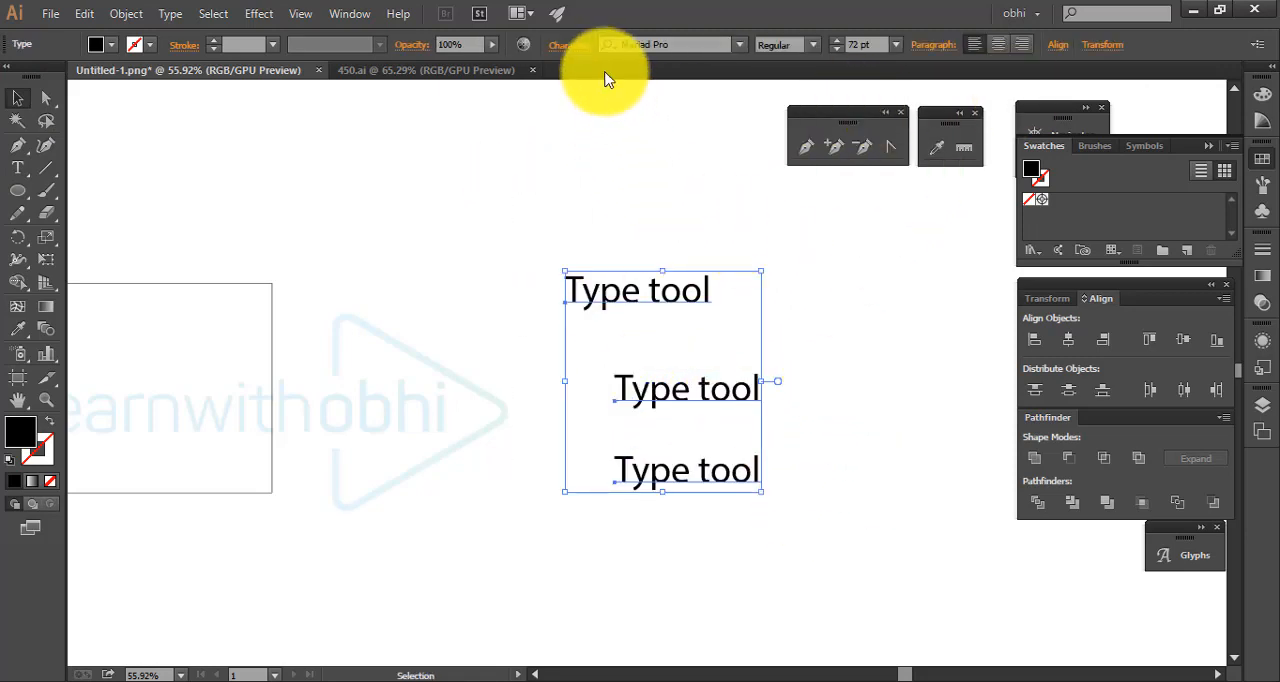
{"action": "left_click", "coordinate": [1058, 44]}
{"action": "left_click", "coordinate": [902, 94]}
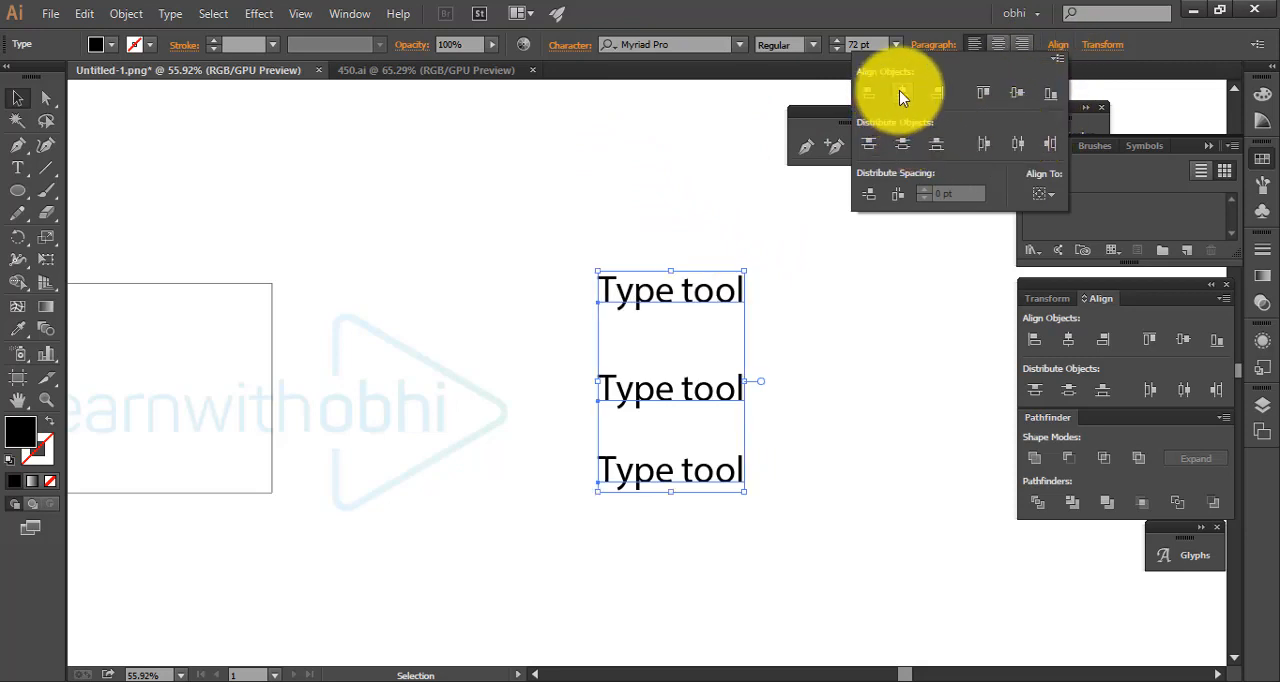
{"action": "left_click", "coordinate": [897, 312]}
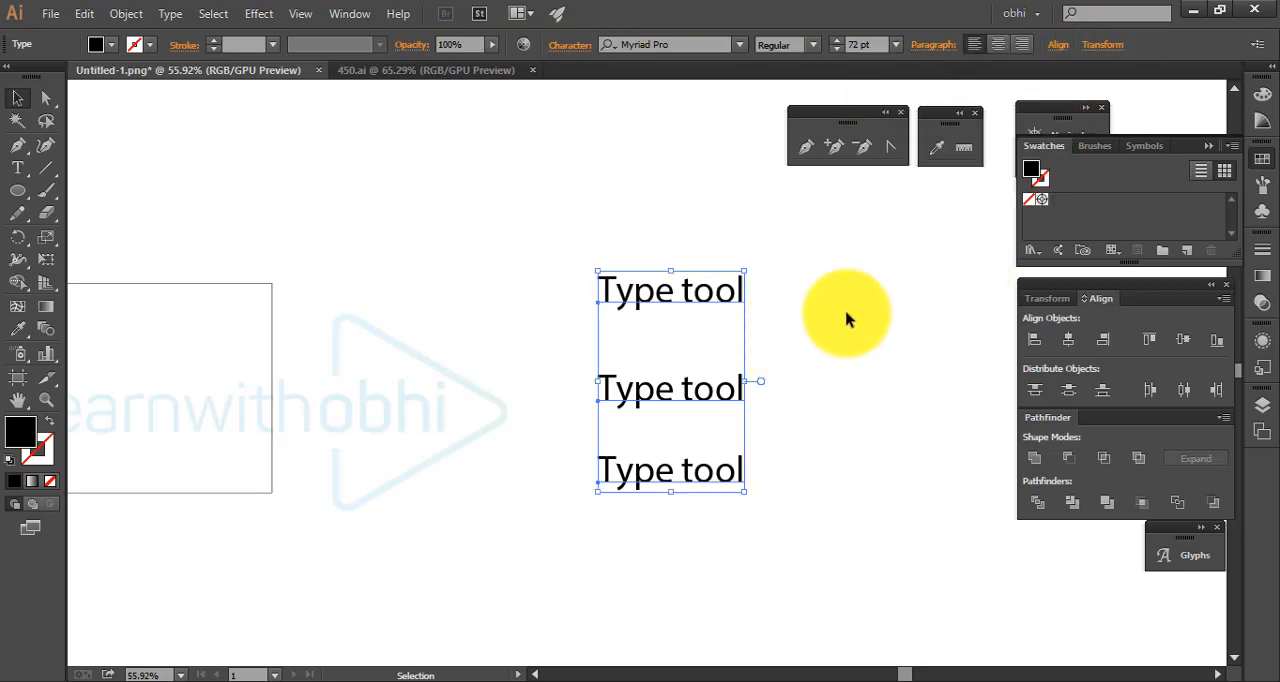
{"action": "key", "text": "space"}
{"action": "left_click_drag", "start_coordinate": [830, 296], "coordinate": [621, 195]}
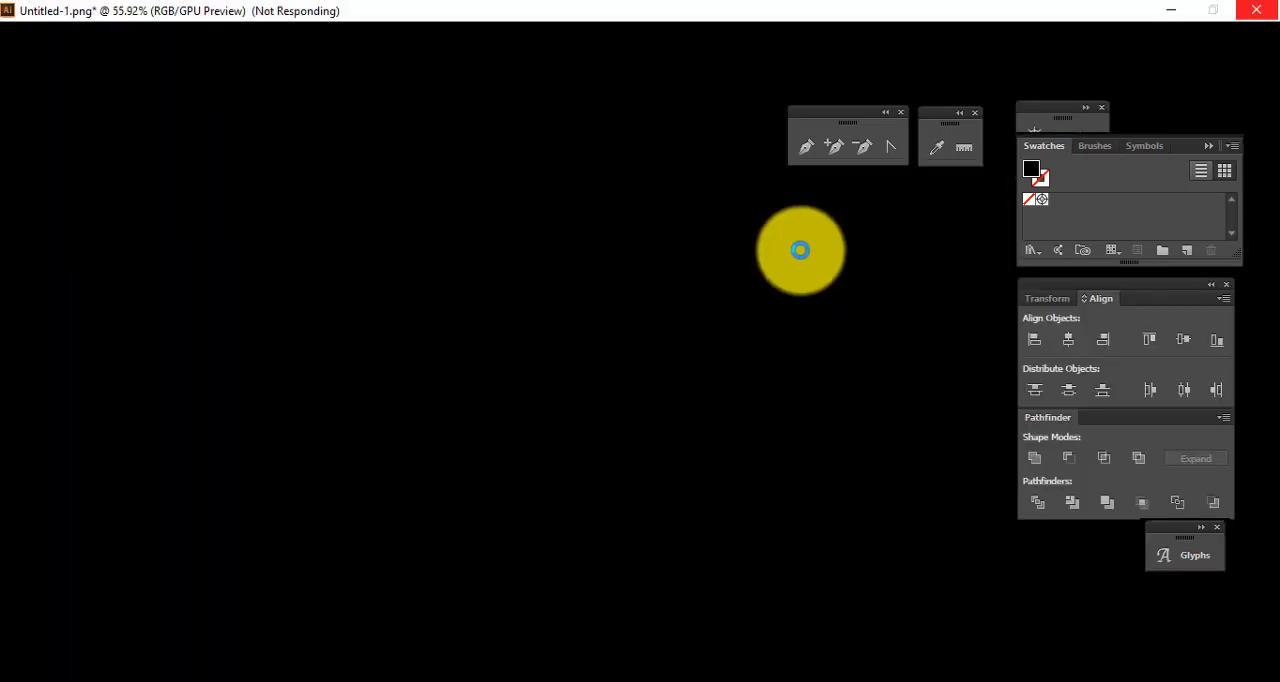
{"action": "left_click", "coordinate": [402, 681]}
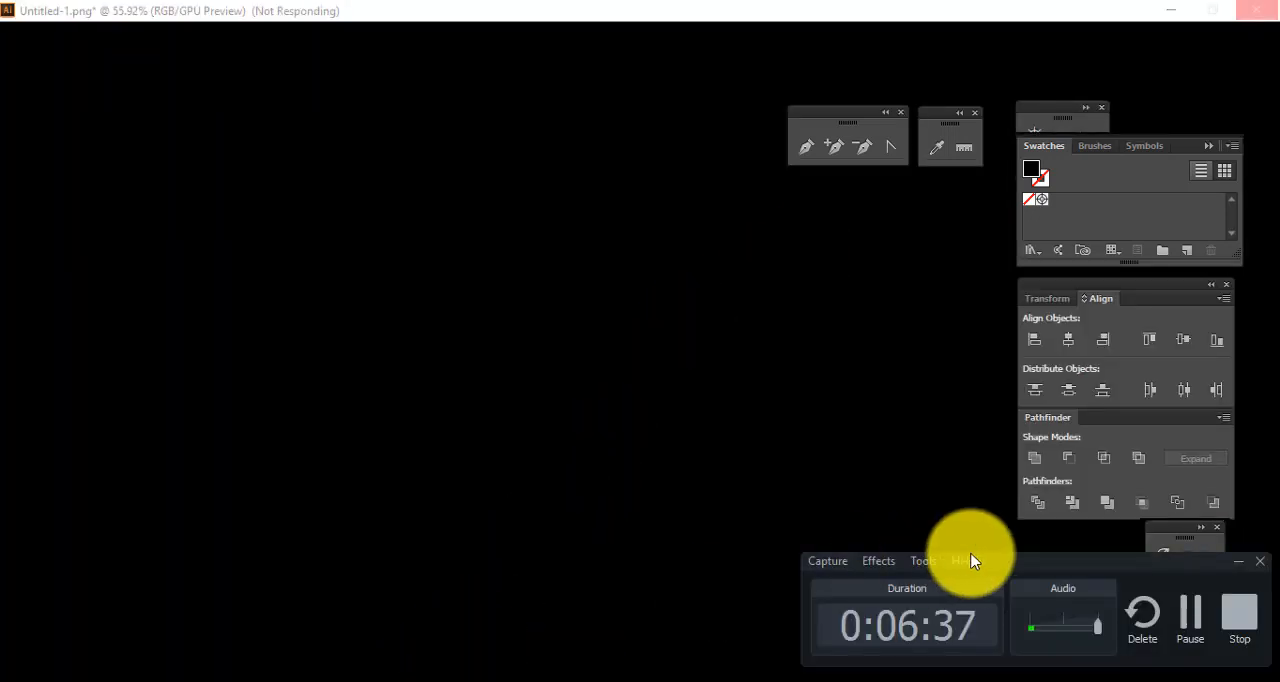
{"action": "left_click", "coordinate": [1177, 633]}
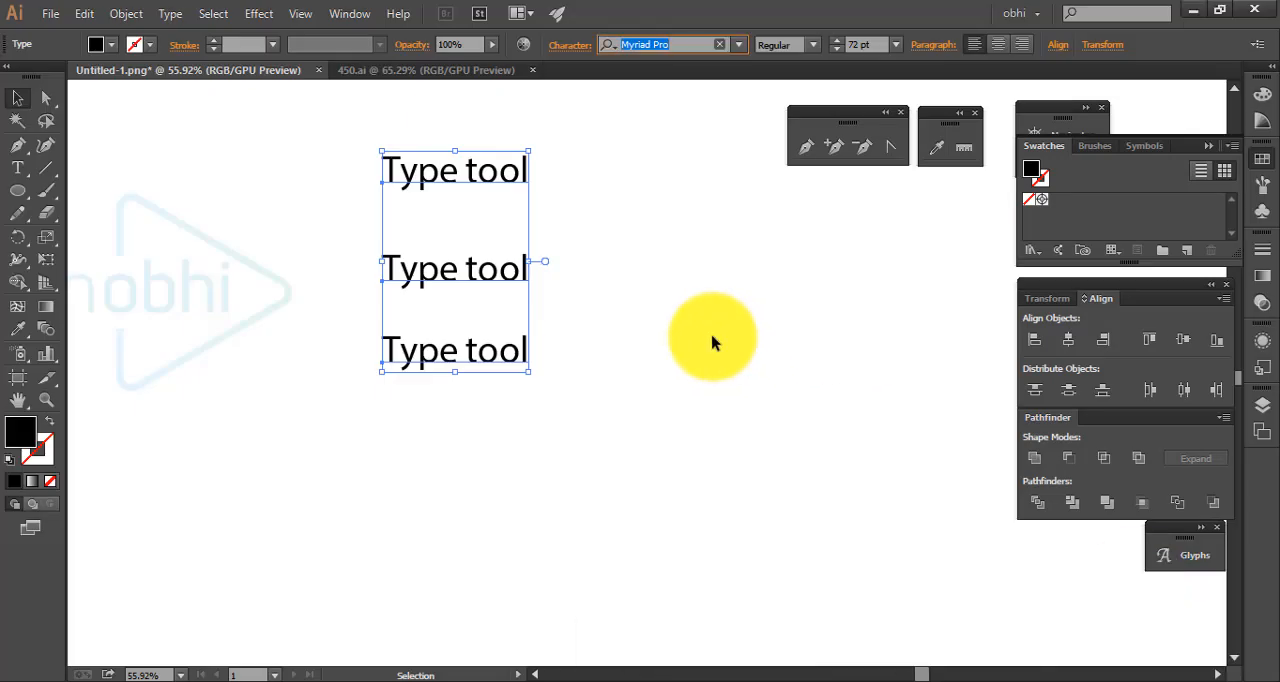
Move the uppermost "Type tool" text into the empty area away from the others and set its font style to Semibold
{"action": "left_click", "coordinate": [684, 333]}
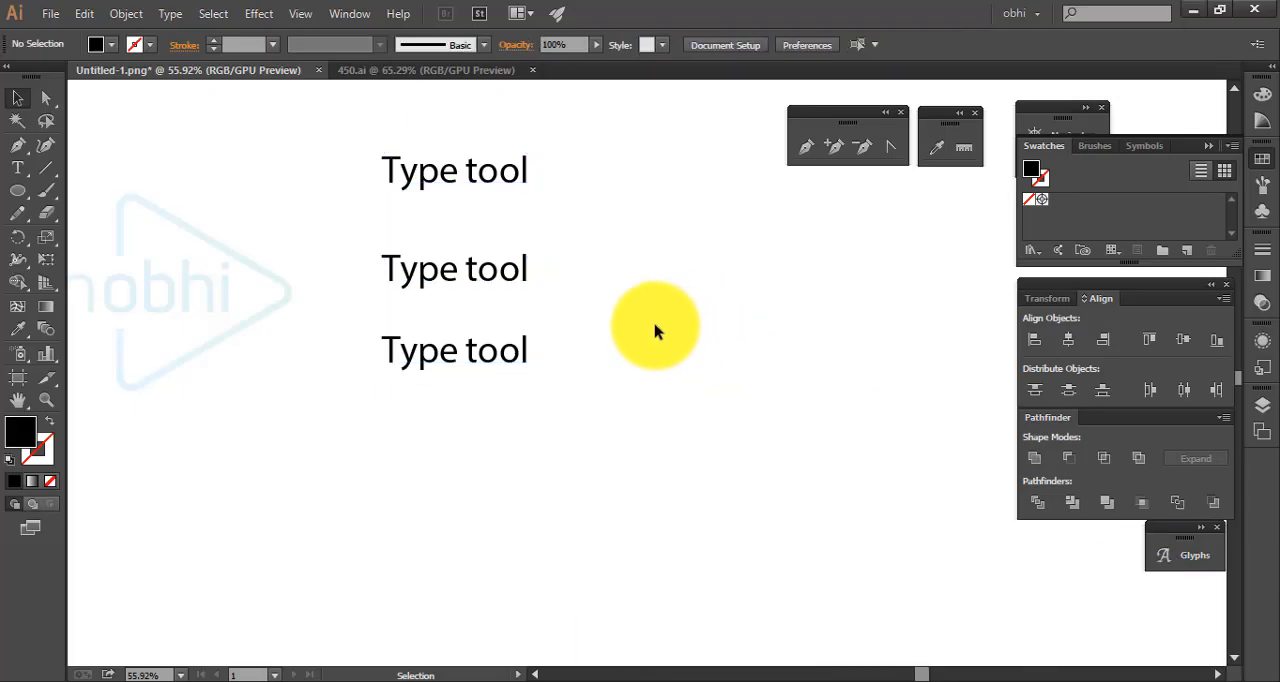
{"action": "left_click", "coordinate": [476, 177]}
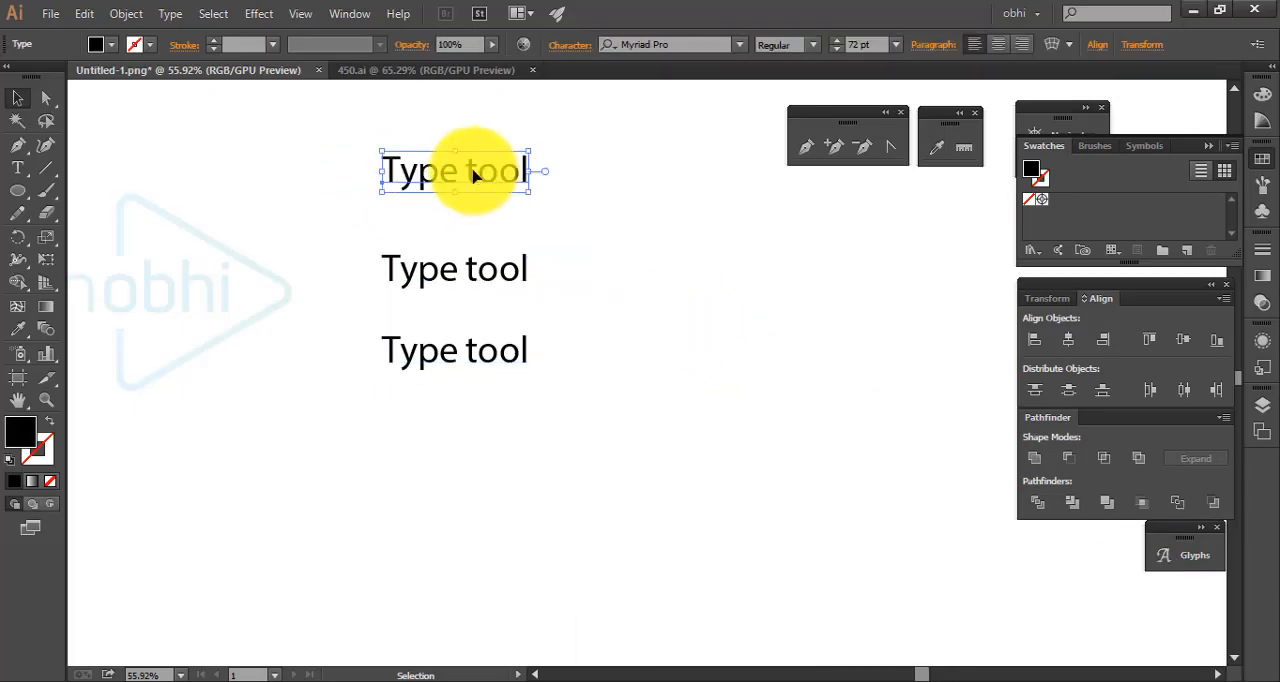
{"action": "left_click_drag", "start_coordinate": [476, 177], "coordinate": [774, 400]}
{"action": "left_click", "coordinate": [826, 486]}
{"action": "left_click_drag", "start_coordinate": [826, 486], "coordinate": [843, 361]}
{"action": "left_click_drag", "start_coordinate": [537, 370], "coordinate": [648, 393]}
{"action": "left_click", "coordinate": [562, 318]}
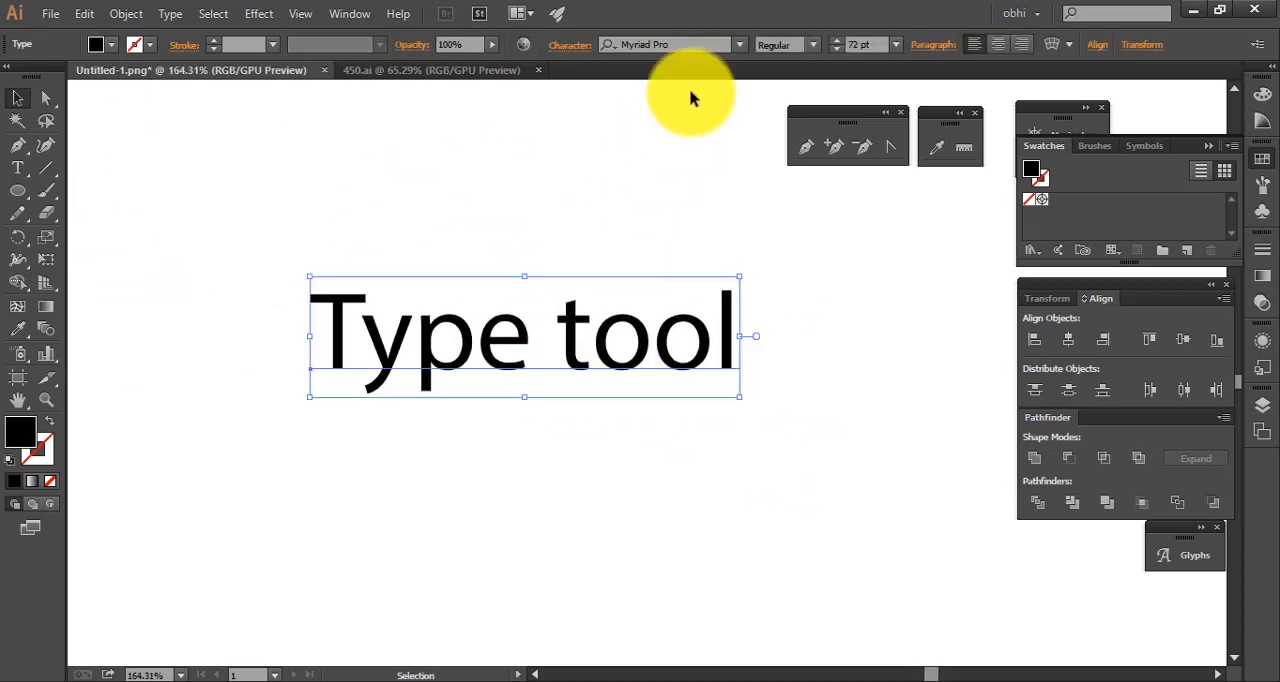
{"action": "left_click", "coordinate": [809, 44]}
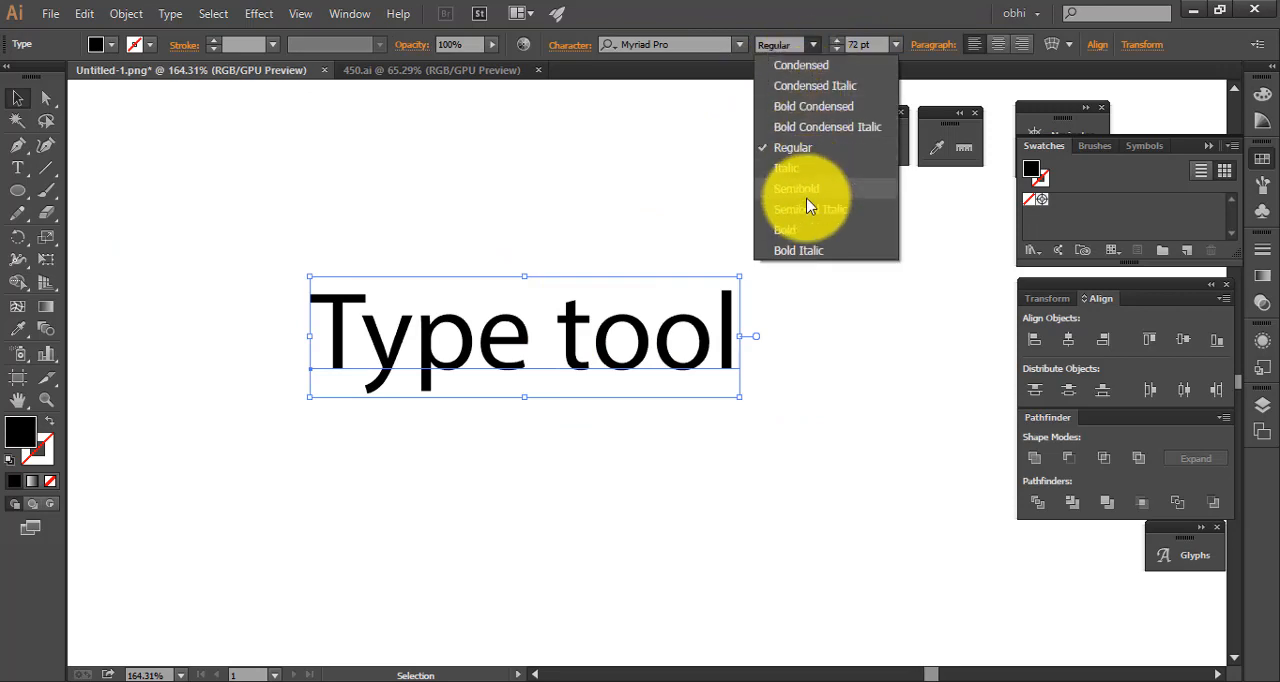
{"action": "left_click", "coordinate": [813, 190]}
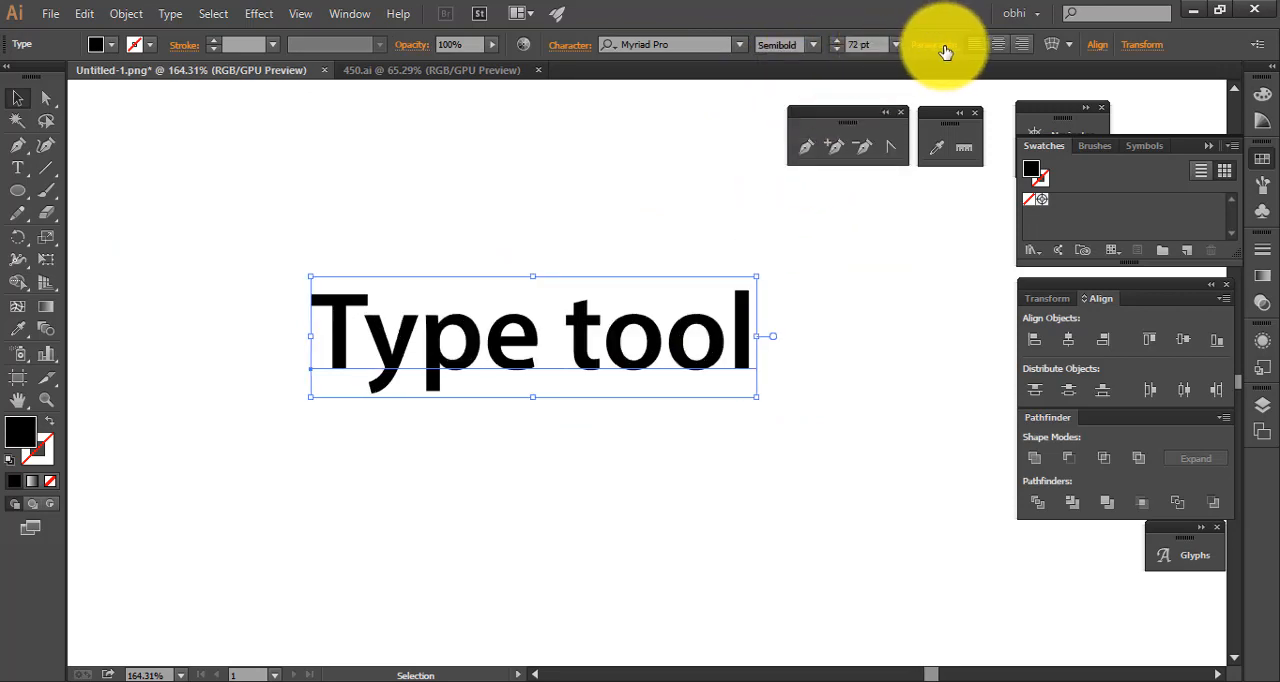
Preview the Arch, Fish, Inflate and Squeeze warp styles on the Semibold text, then cancel the warp and deselect the text
{"action": "left_click", "coordinate": [1050, 44]}
{"action": "left_click", "coordinate": [822, 124]}
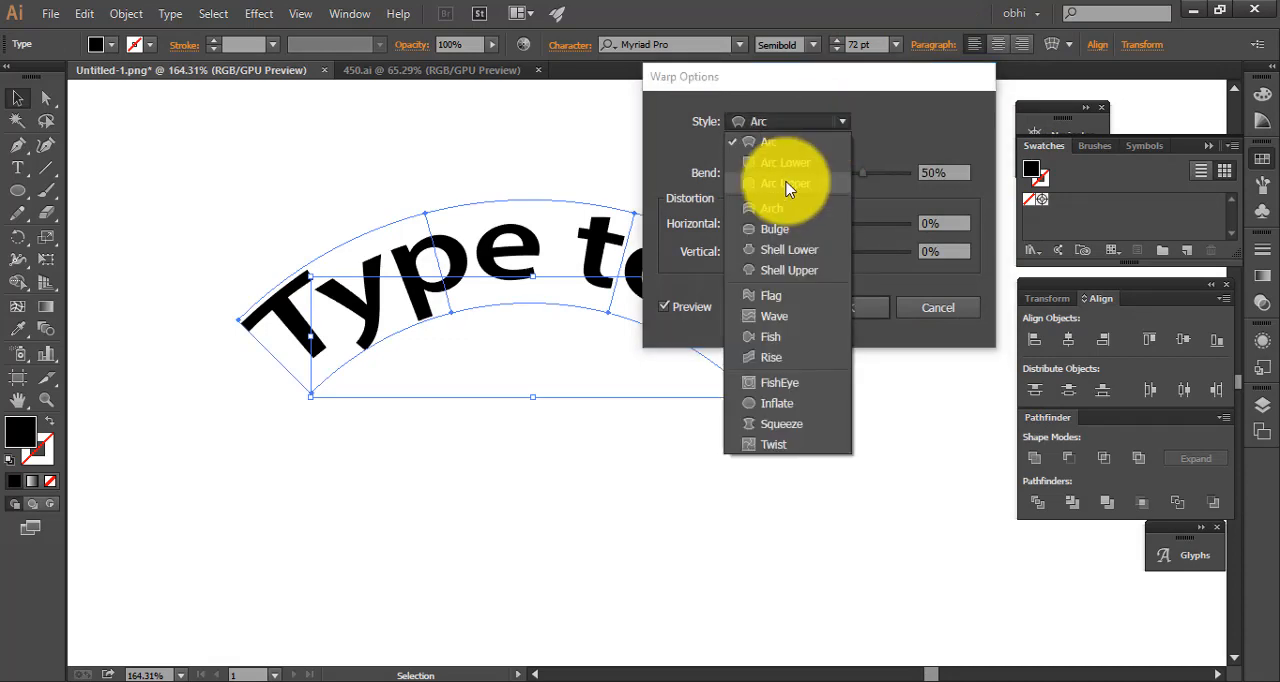
{"action": "left_click", "coordinate": [783, 201]}
{"action": "left_click", "coordinate": [812, 121]}
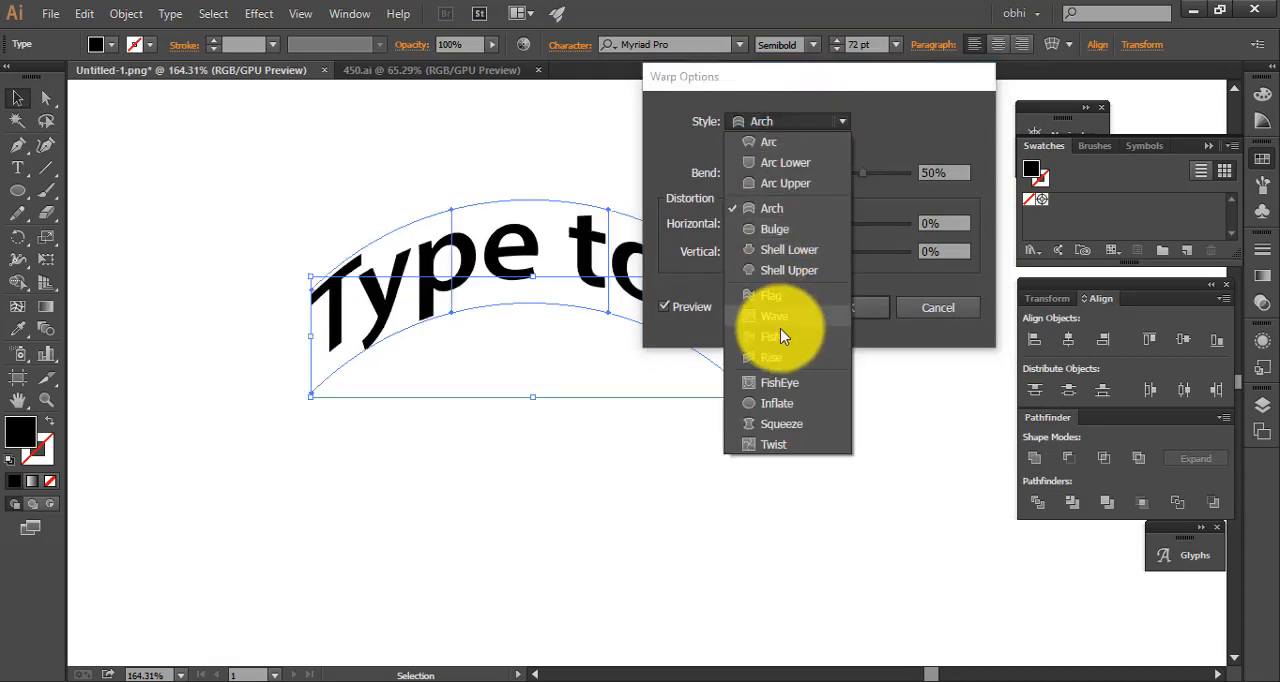
{"action": "left_click", "coordinate": [780, 338]}
{"action": "left_click", "coordinate": [794, 123]}
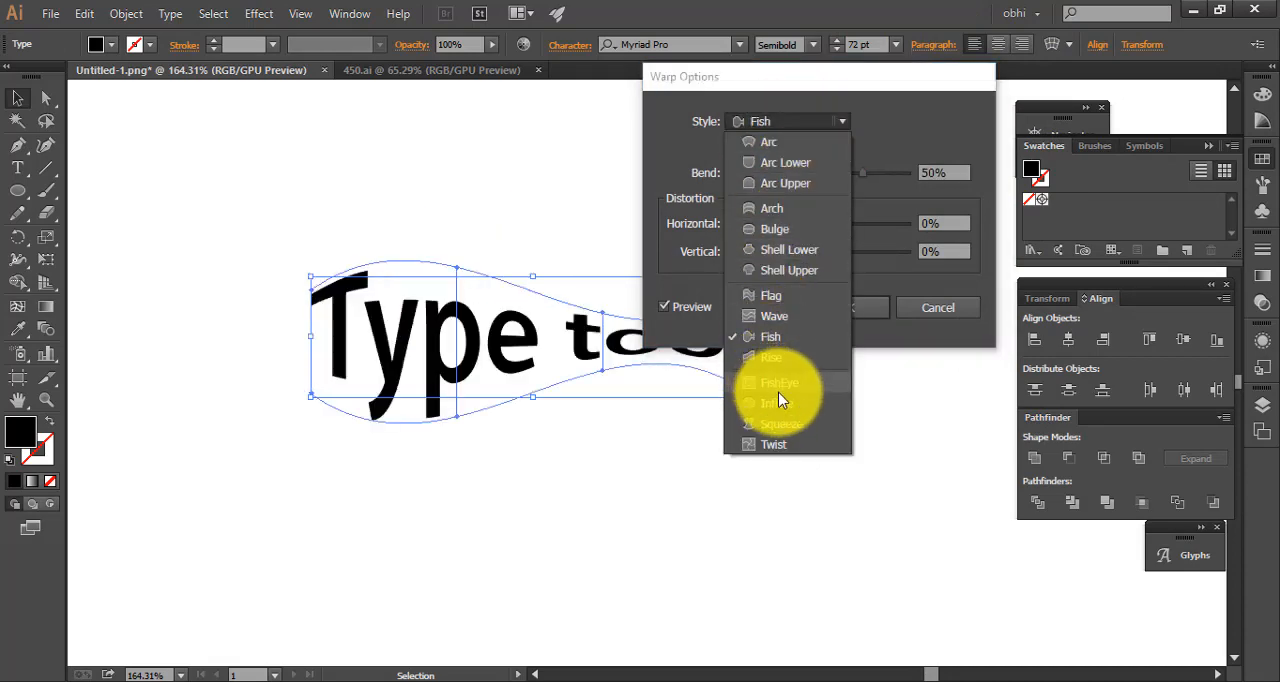
{"action": "left_click", "coordinate": [782, 404]}
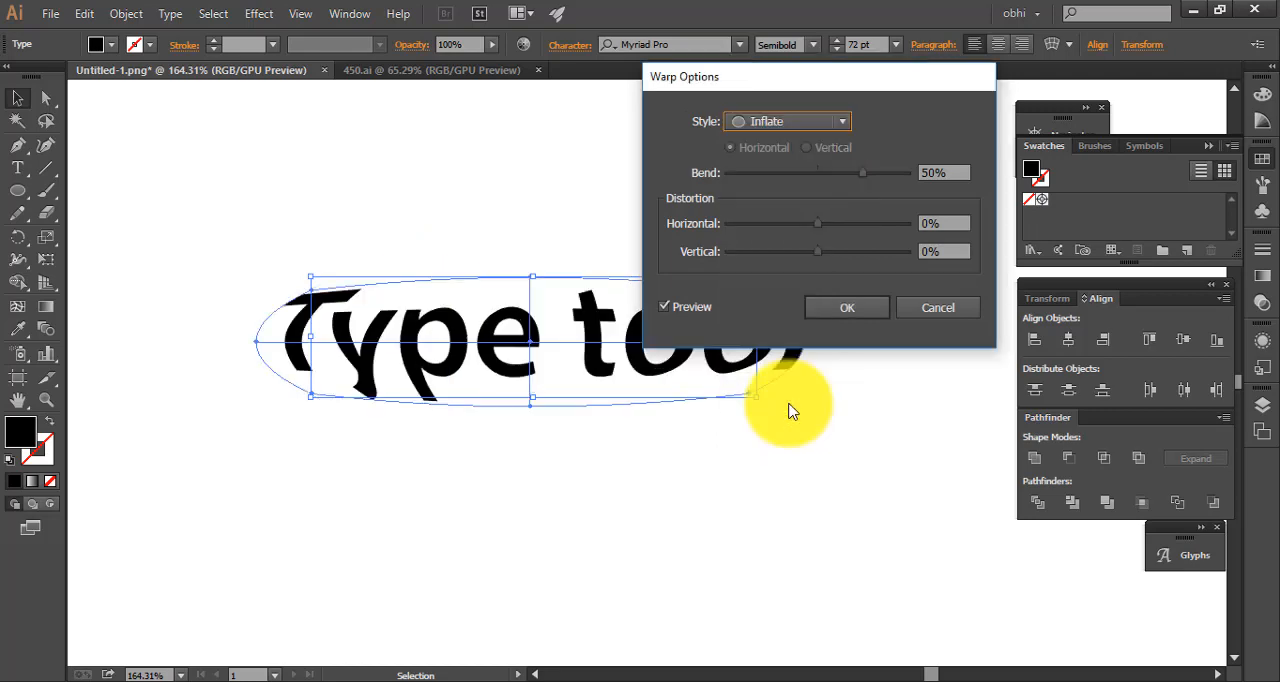
{"action": "left_click", "coordinate": [806, 123]}
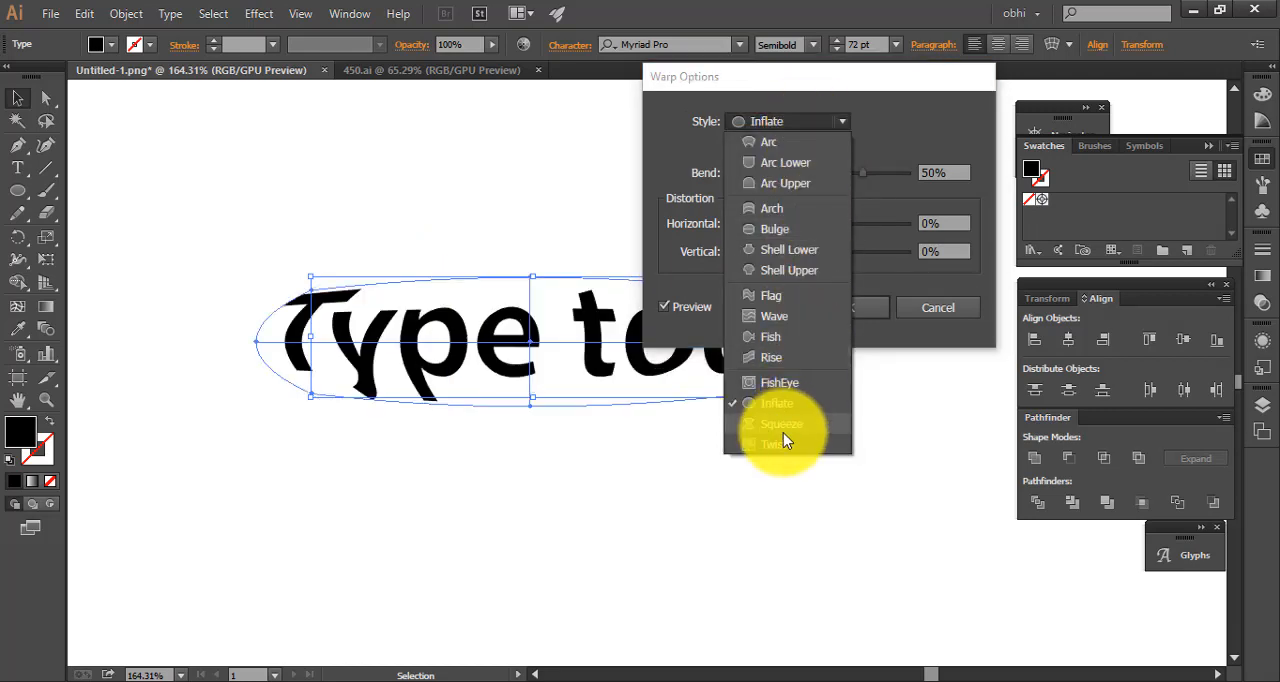
{"action": "left_click", "coordinate": [781, 425]}
{"action": "left_click", "coordinate": [932, 307]}
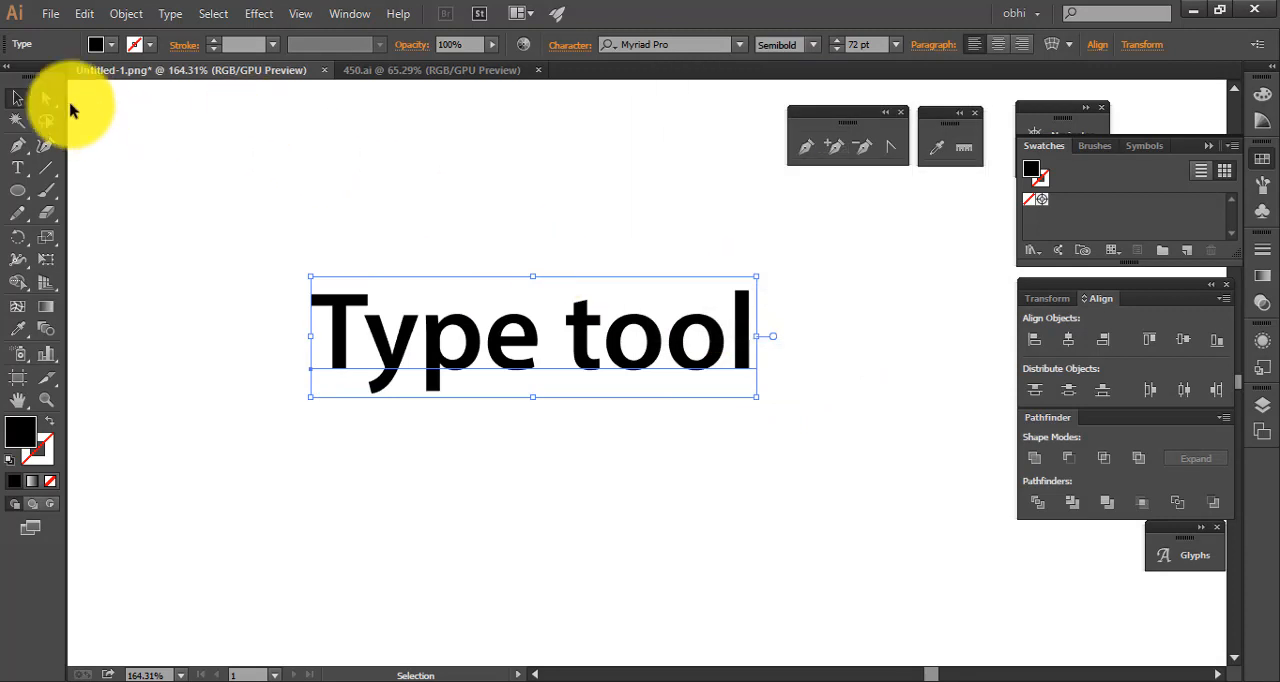
{"action": "left_click", "coordinate": [455, 186]}
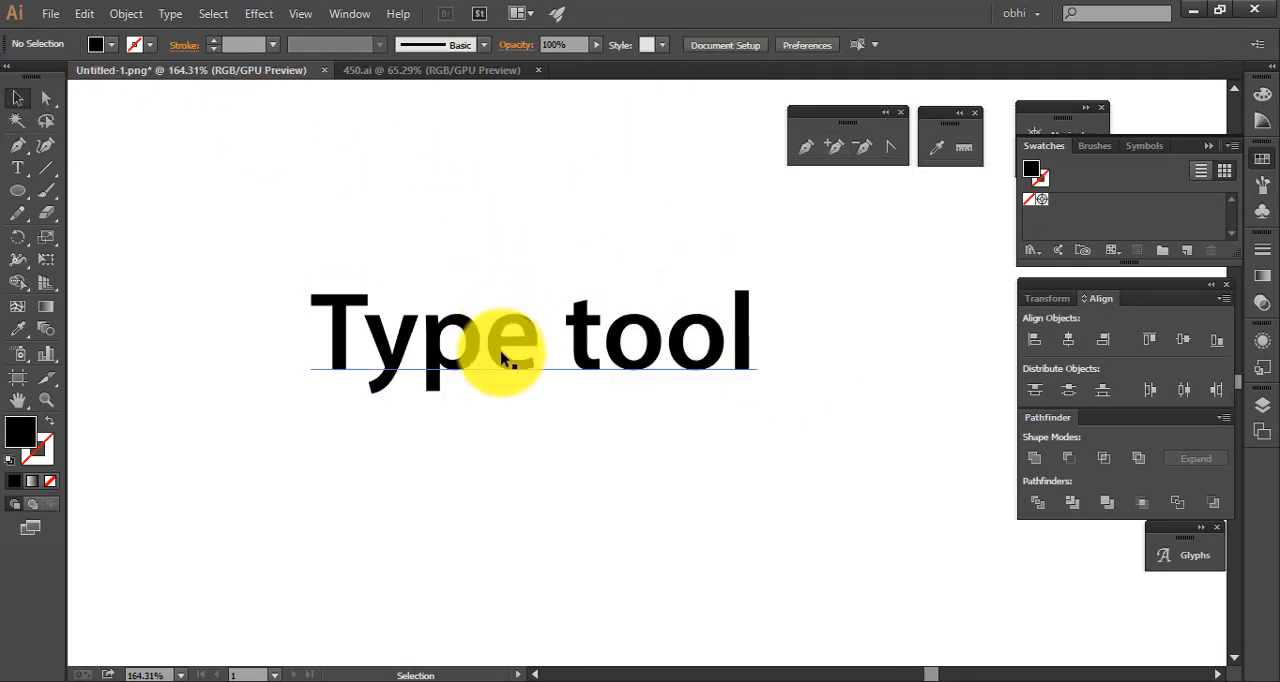
Move the Semibold "Type tool" text higher on the canvas and fill it with red DD1717
{"action": "left_click_drag", "start_coordinate": [513, 356], "coordinate": [588, 263]}
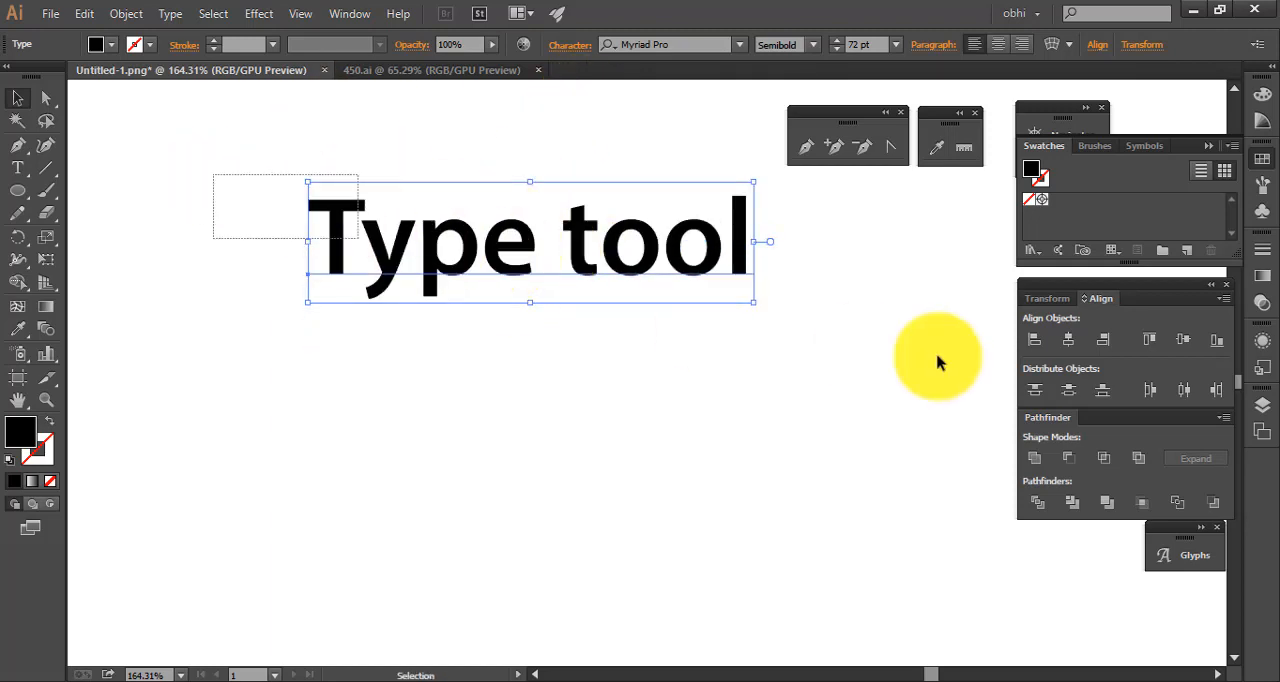
{"action": "left_click_drag", "start_coordinate": [257, 196], "coordinate": [903, 366]}
{"action": "double_click", "coordinate": [20, 438]}
{"action": "left_click", "coordinate": [517, 353]}
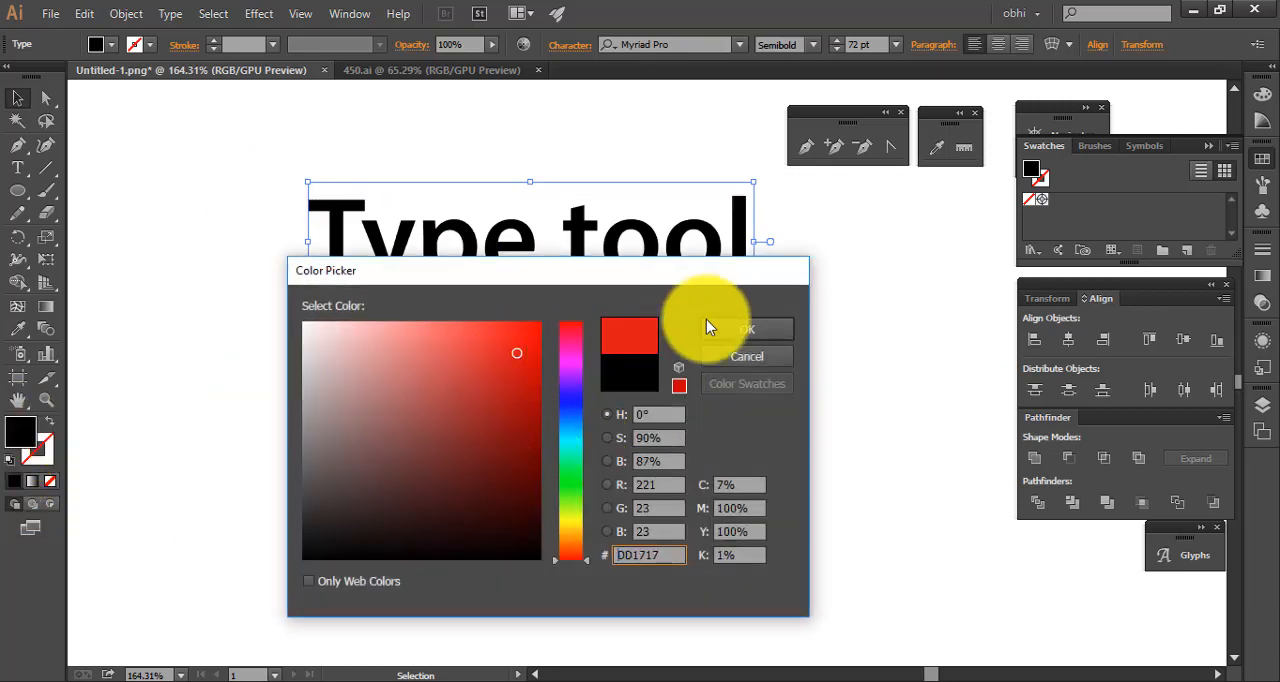
{"action": "left_click", "coordinate": [737, 336]}
{"action": "left_click_drag", "start_coordinate": [274, 243], "coordinate": [646, 354]}
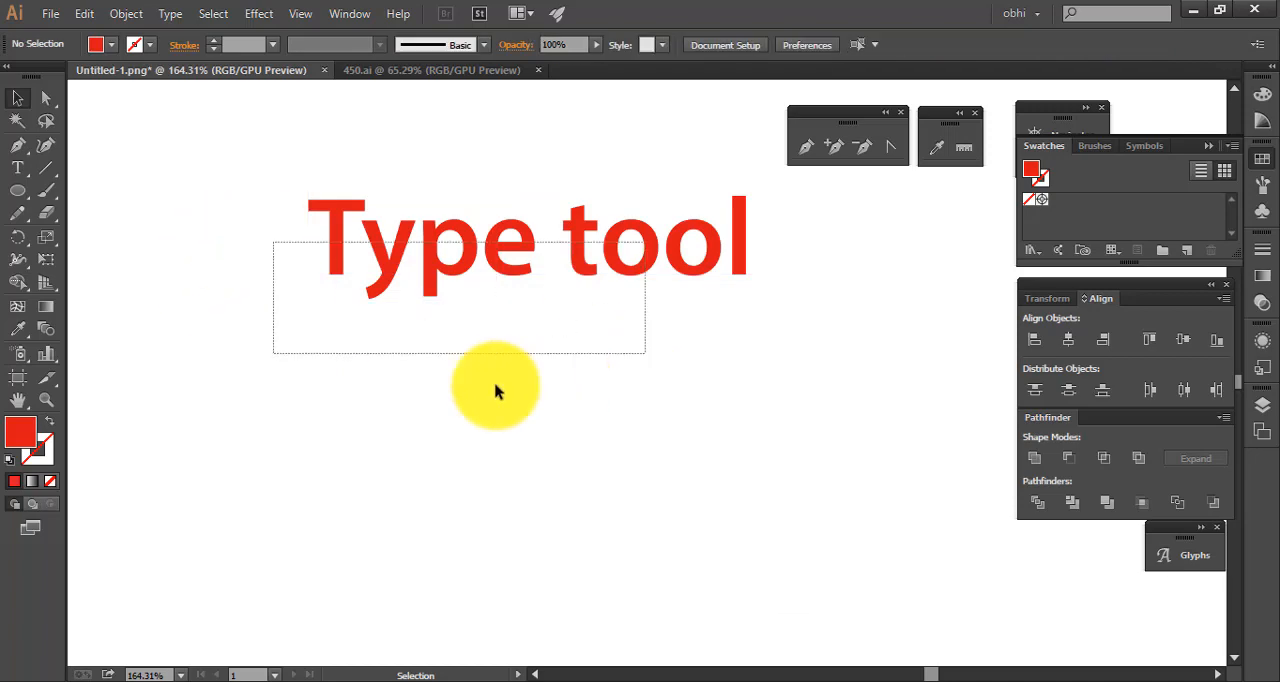
Give the red "Type tool" text a black stroke
{"action": "double_click", "coordinate": [50, 462]}
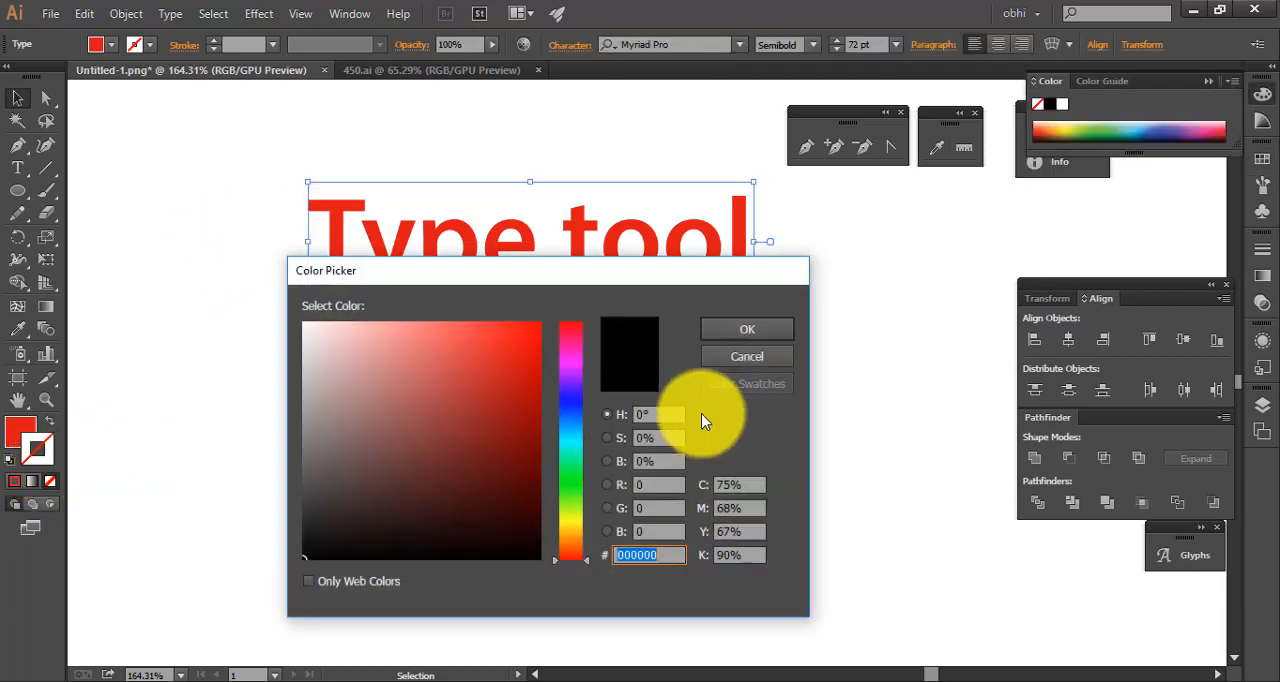
{"action": "left_click", "coordinate": [570, 524]}
{"action": "left_click", "coordinate": [529, 327]}
{"action": "mouse_move", "coordinate": [504, 506]}
{"action": "left_mouse_down"}
{"action": "mouse_move", "coordinate": [340, 568]}
{"action": "mouse_move", "coordinate": [561, 449]}
{"action": "mouse_move", "coordinate": [288, 564]}
{"action": "mouse_move", "coordinate": [302, 557]}
{"action": "left_mouse_up"}
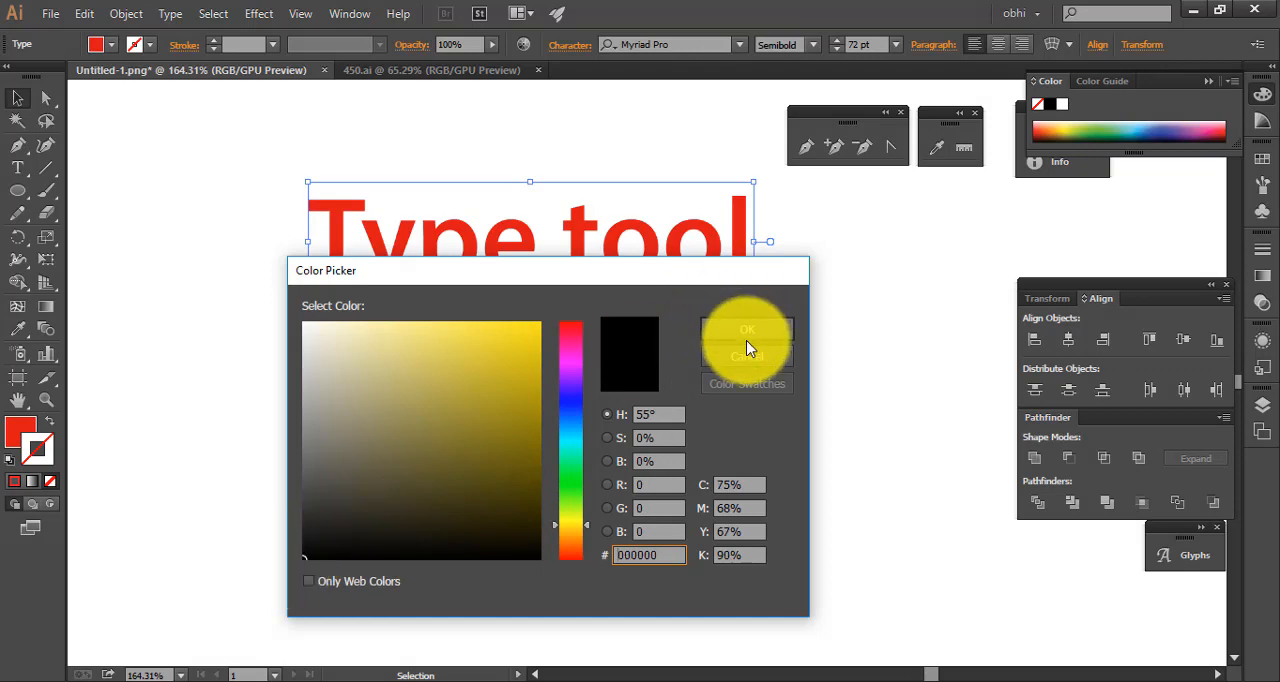
{"action": "left_click", "coordinate": [748, 338]}
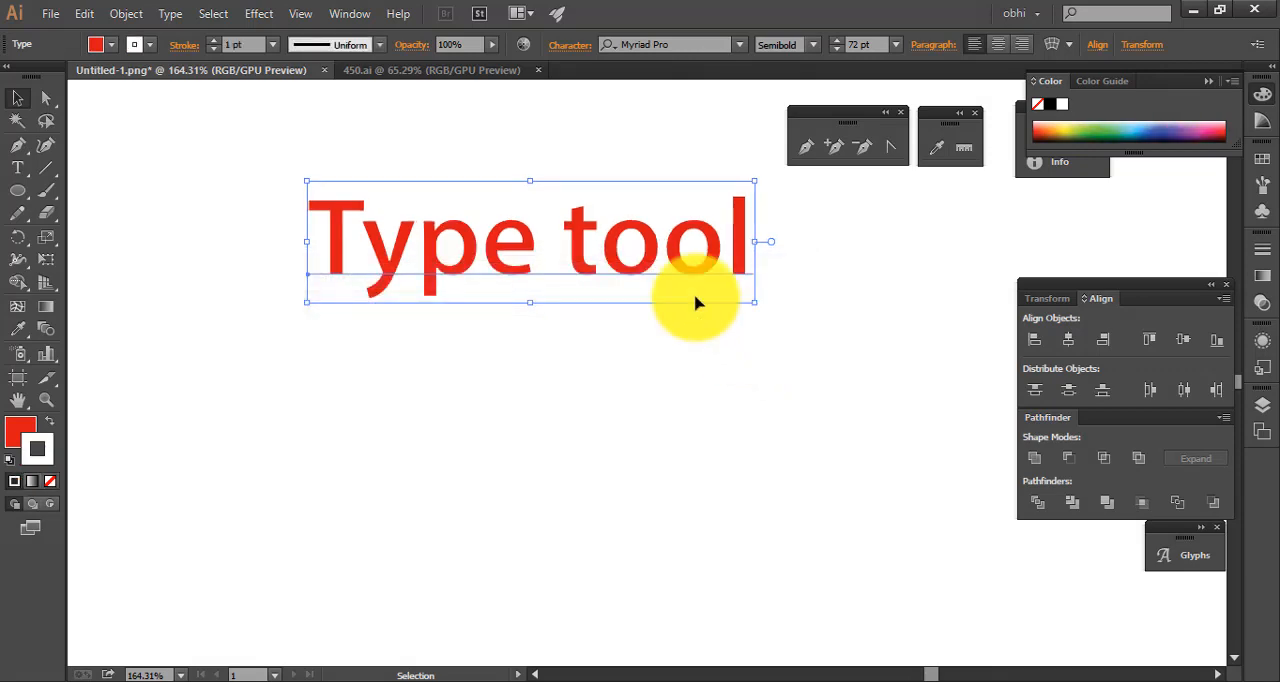
{"action": "double_click", "coordinate": [43, 460]}
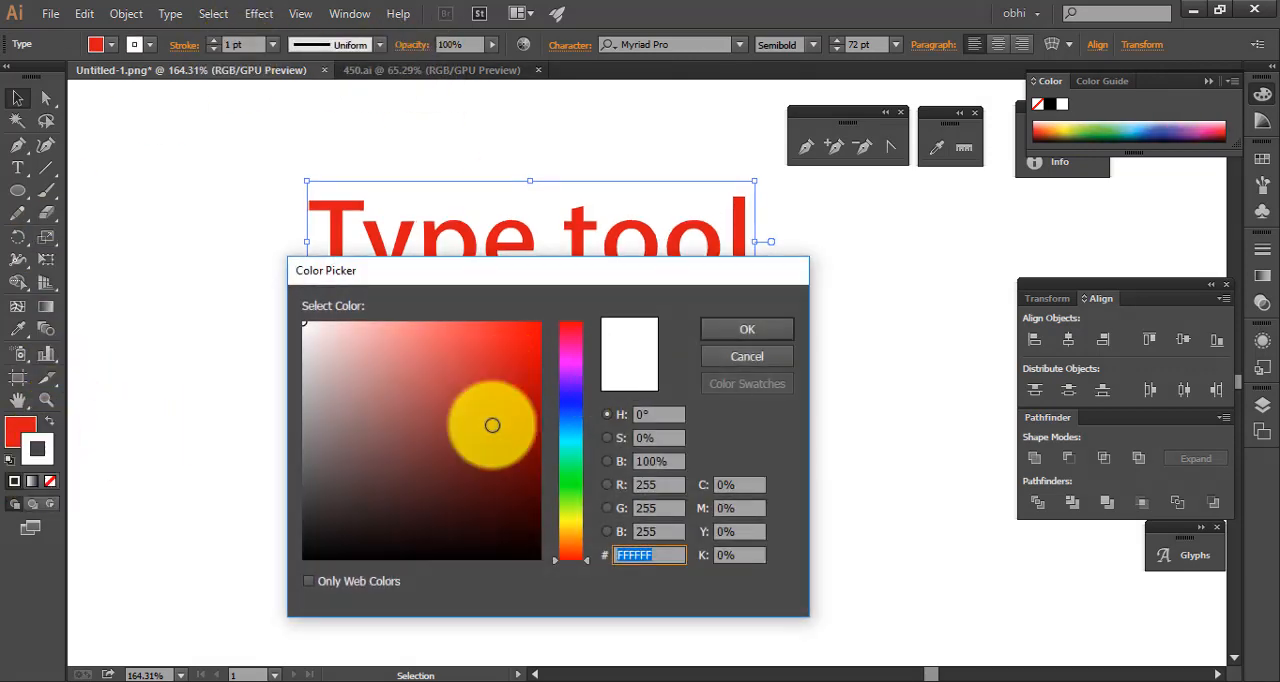
{"action": "left_click", "coordinate": [514, 557]}
{"action": "left_click", "coordinate": [749, 328]}
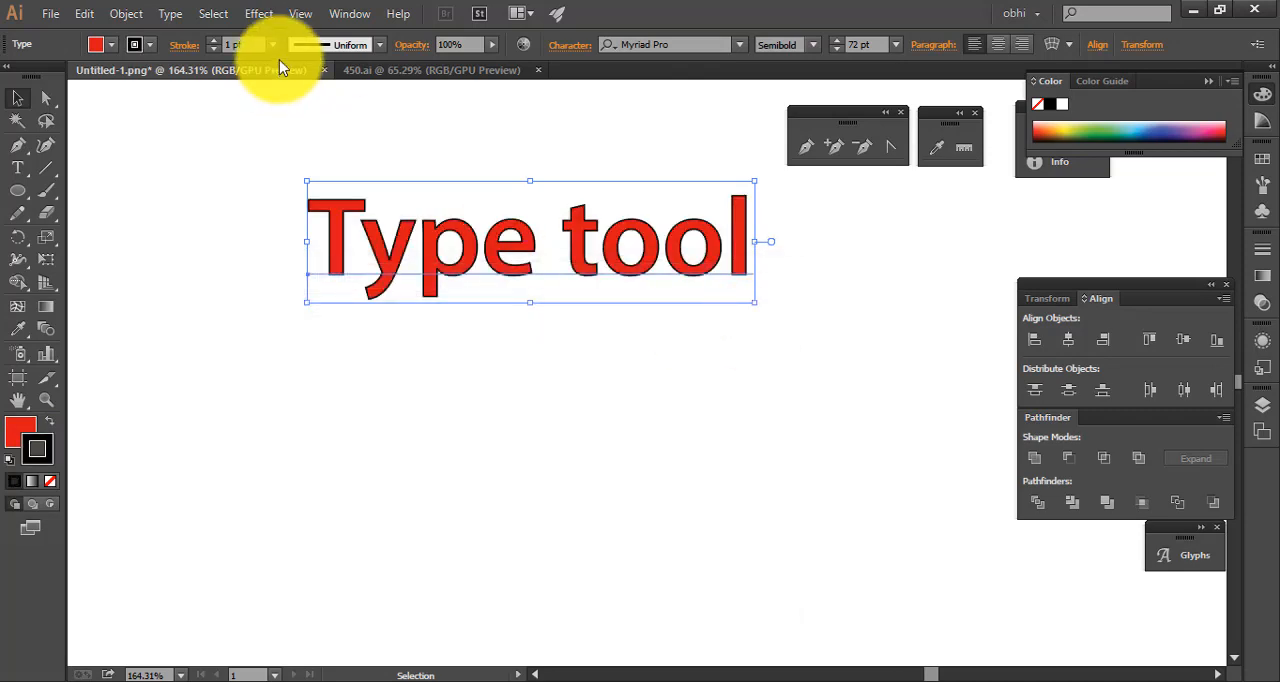
Set the stroke weight of the "Type tool" text to 3 pt and deselect it
{"action": "left_click", "coordinate": [240, 42]}
{"action": "key", "text": "Up"}
{"action": "key", "text": "Up"}
{"action": "key", "text": "Up"}
{"action": "key", "text": "Up"}
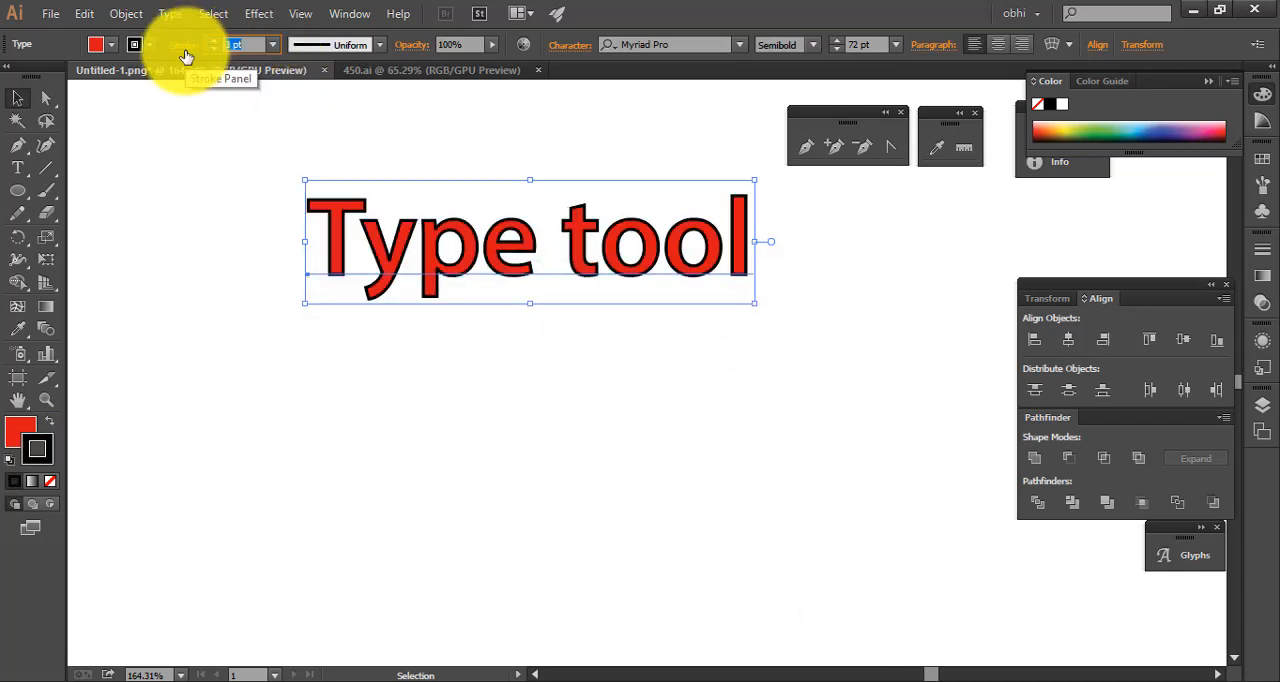
{"action": "key", "text": "Down"}
{"action": "key", "text": "Down"}
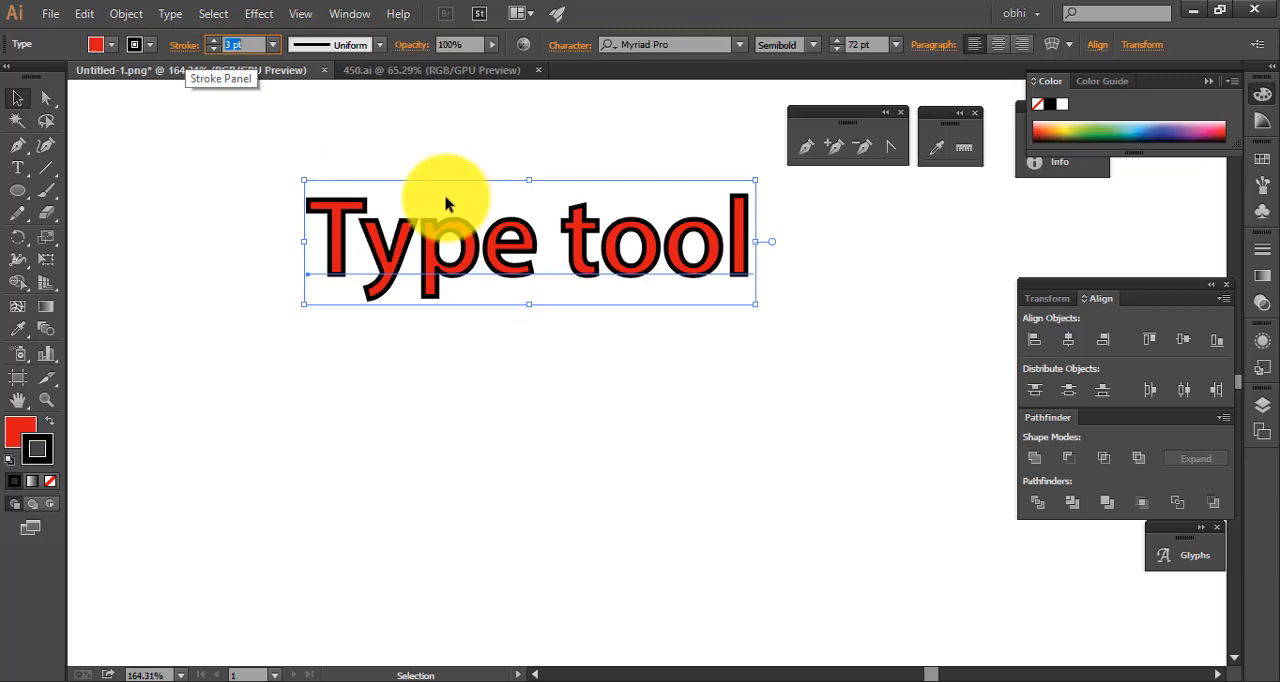
{"action": "left_click", "coordinate": [849, 290]}
Convert the red "Type tool" text with the black stroke to outlines
{"action": "left_click_drag", "start_coordinate": [298, 163], "coordinate": [662, 276]}
{"action": "left_click_drag", "start_coordinate": [662, 276], "coordinate": [244, 119]}
{"action": "left_click_drag", "start_coordinate": [650, 188], "coordinate": [418, 250]}
{"action": "left_click_drag", "start_coordinate": [665, 309], "coordinate": [723, 346]}
{"action": "left_click", "coordinate": [581, 229]}
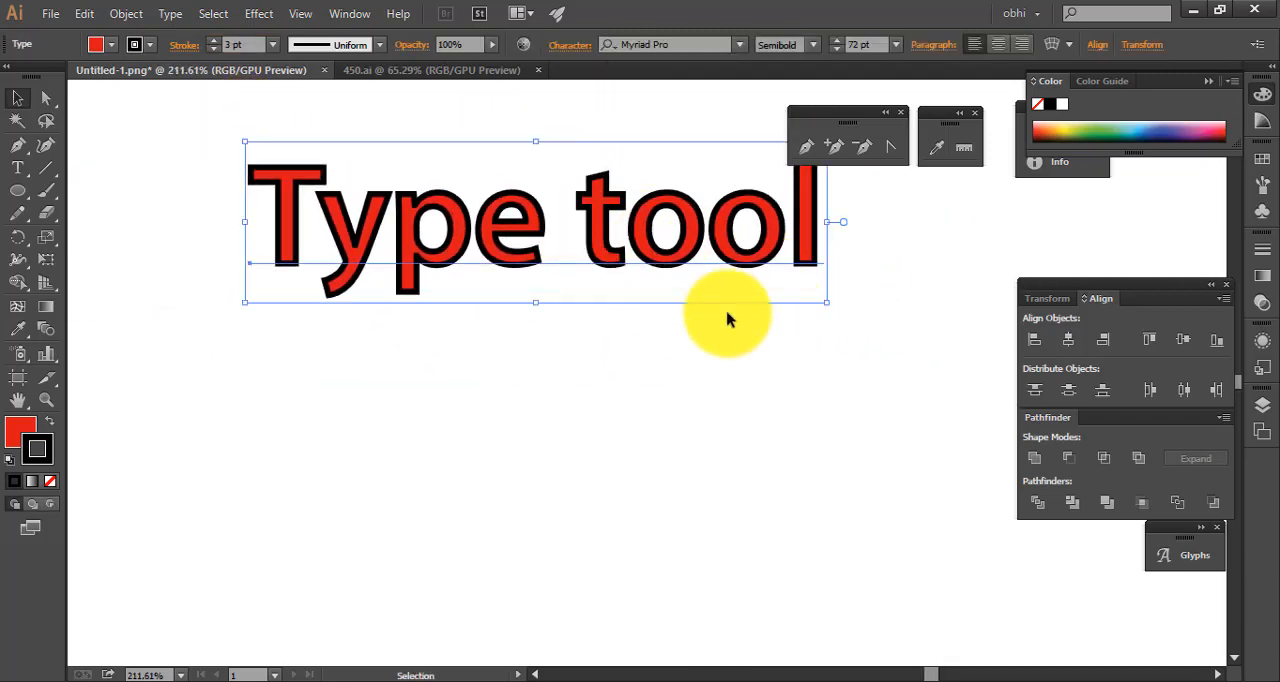
{"action": "left_click_drag", "start_coordinate": [614, 251], "coordinate": [606, 218]}
{"action": "right_click", "coordinate": [592, 205]}
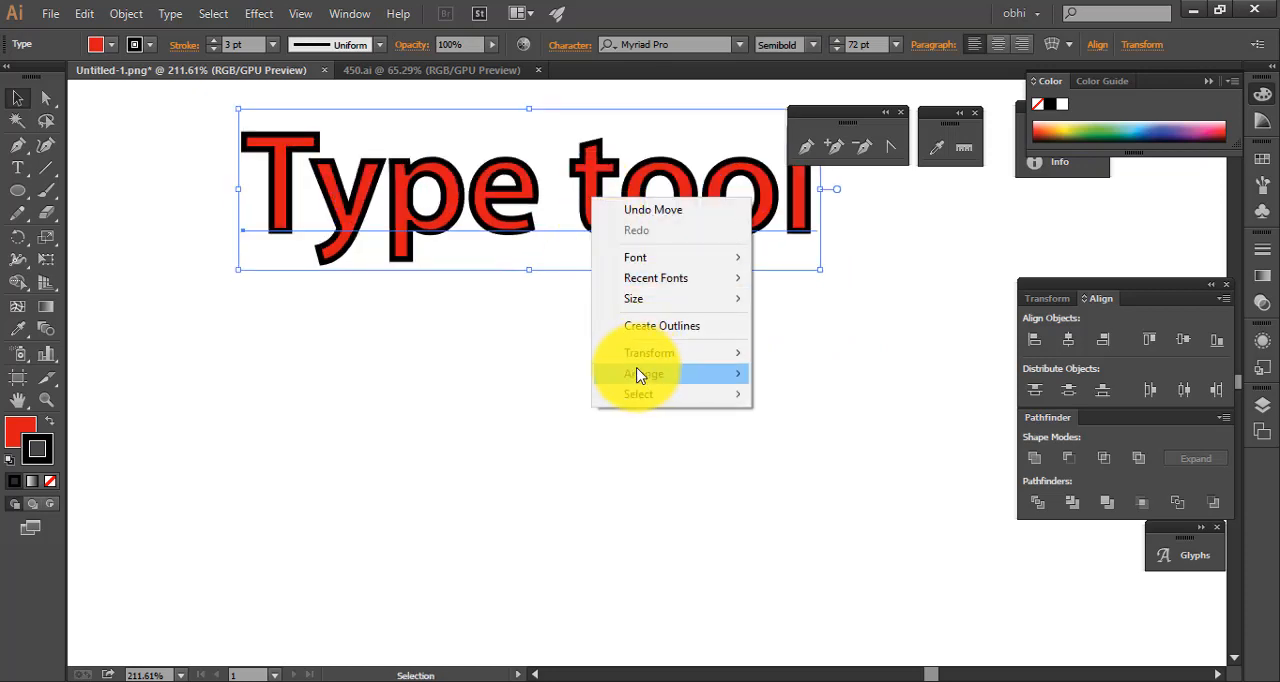
{"action": "left_click", "coordinate": [509, 323]}
{"action": "left_click", "coordinate": [562, 224]}
{"action": "right_click", "coordinate": [563, 220]}
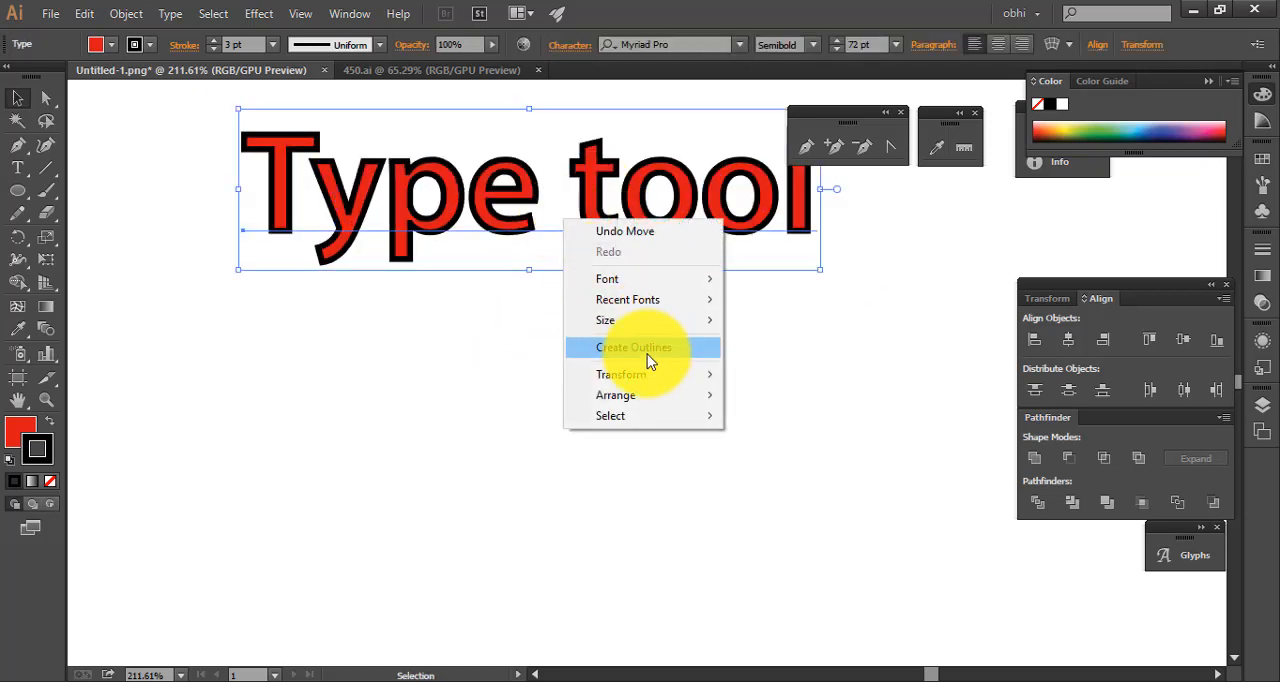
{"action": "left_click", "coordinate": [645, 345]}
{"action": "left_click", "coordinate": [503, 277]}
{"action": "mouse_move", "coordinate": [507, 263]}
{"action": "left_mouse_down"}
{"action": "mouse_move", "coordinate": [515, 398]}
{"action": "mouse_move", "coordinate": [501, 255]}
{"action": "left_mouse_up"}
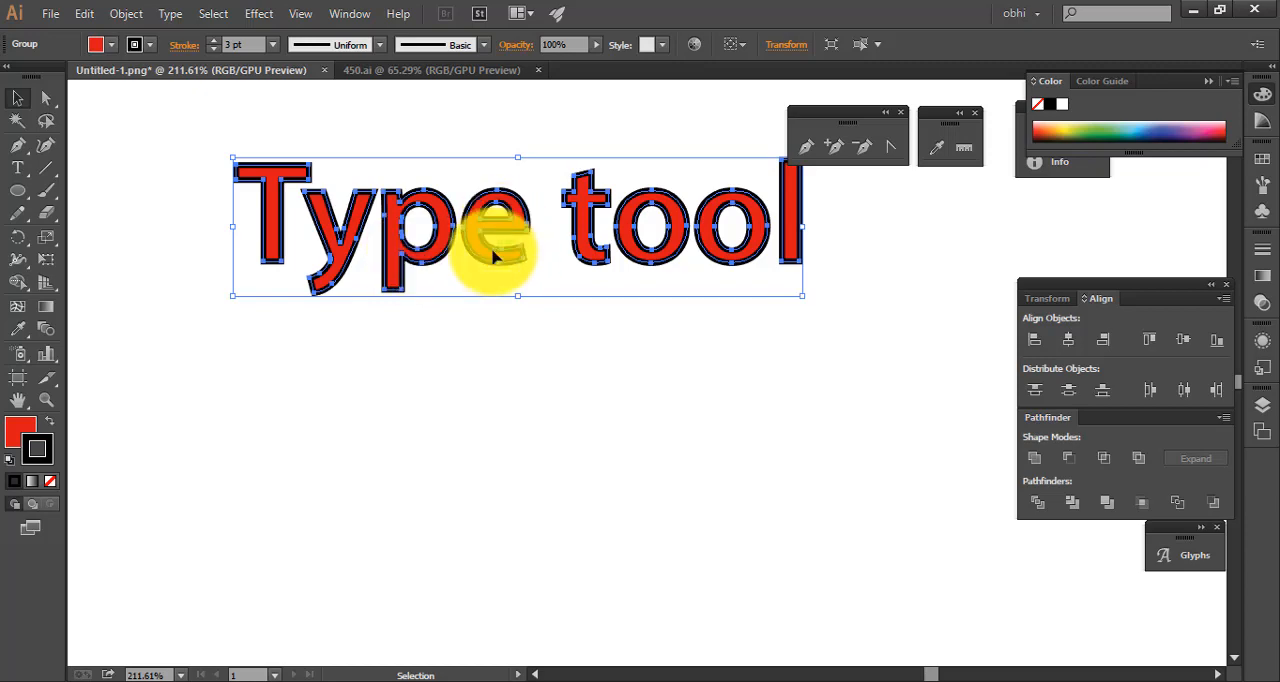
Try pasting a copy of the outlined text, undo it, then place a copy over the original and shrink it slightly
{"action": "left_click", "coordinate": [507, 314]}
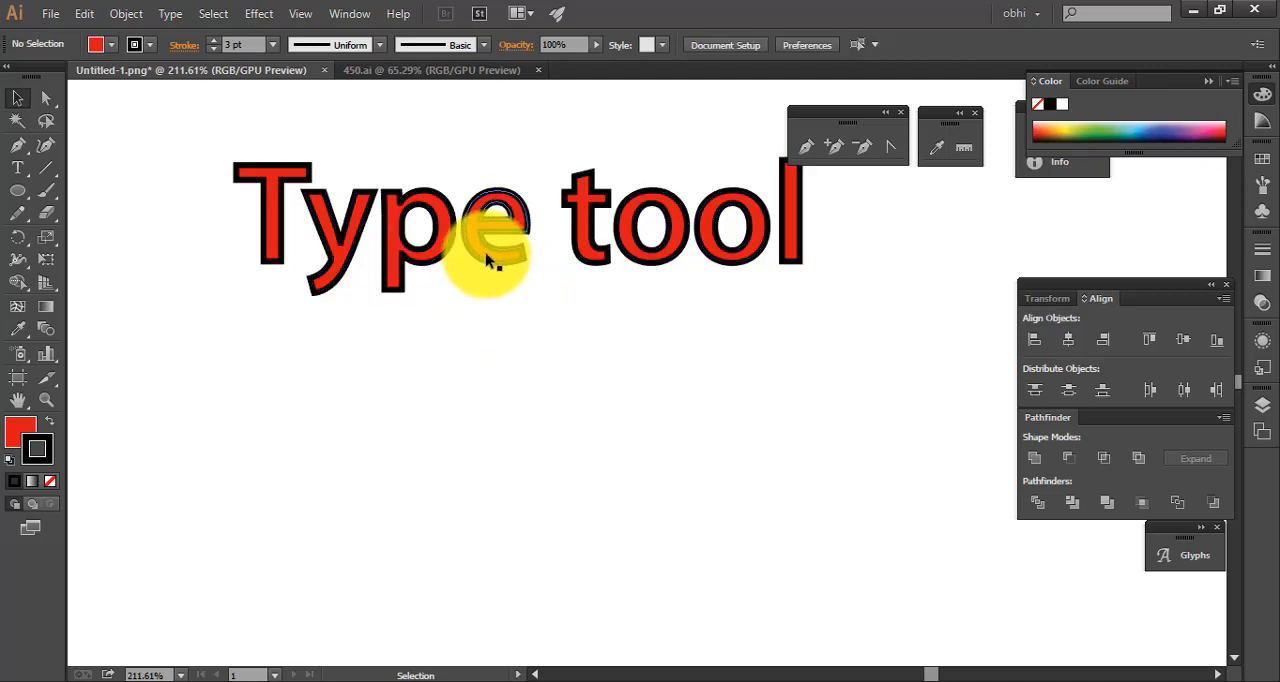
{"action": "left_click", "coordinate": [486, 242]}
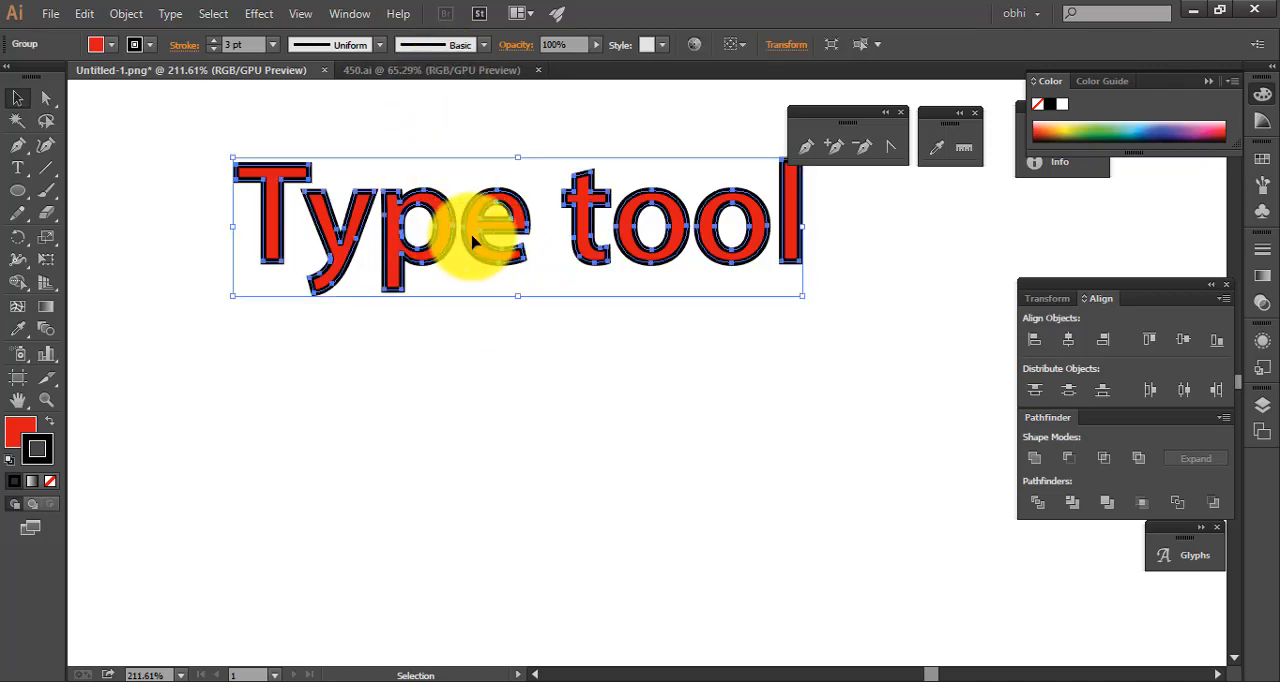
{"action": "scroll", "coordinate": [493, 256], "scroll_direction": "up", "scroll_amount": 3}
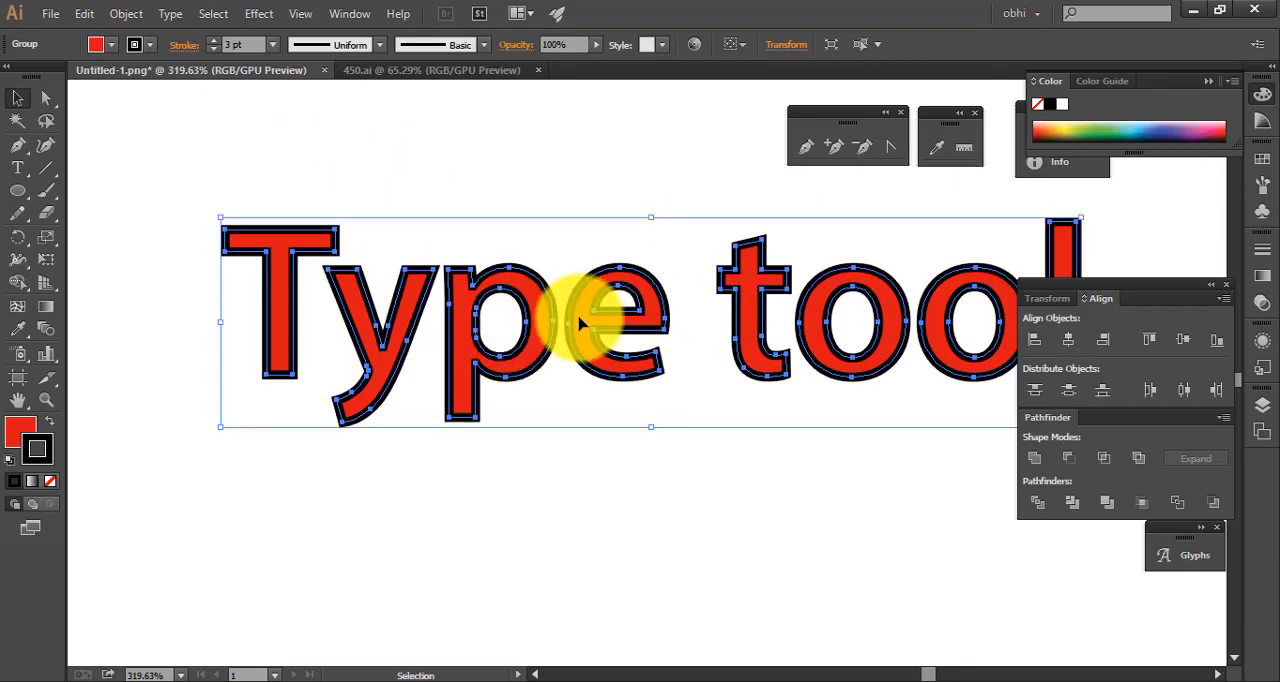
{"action": "key", "text": "a"}
{"action": "key", "text": "ctrl+v"}
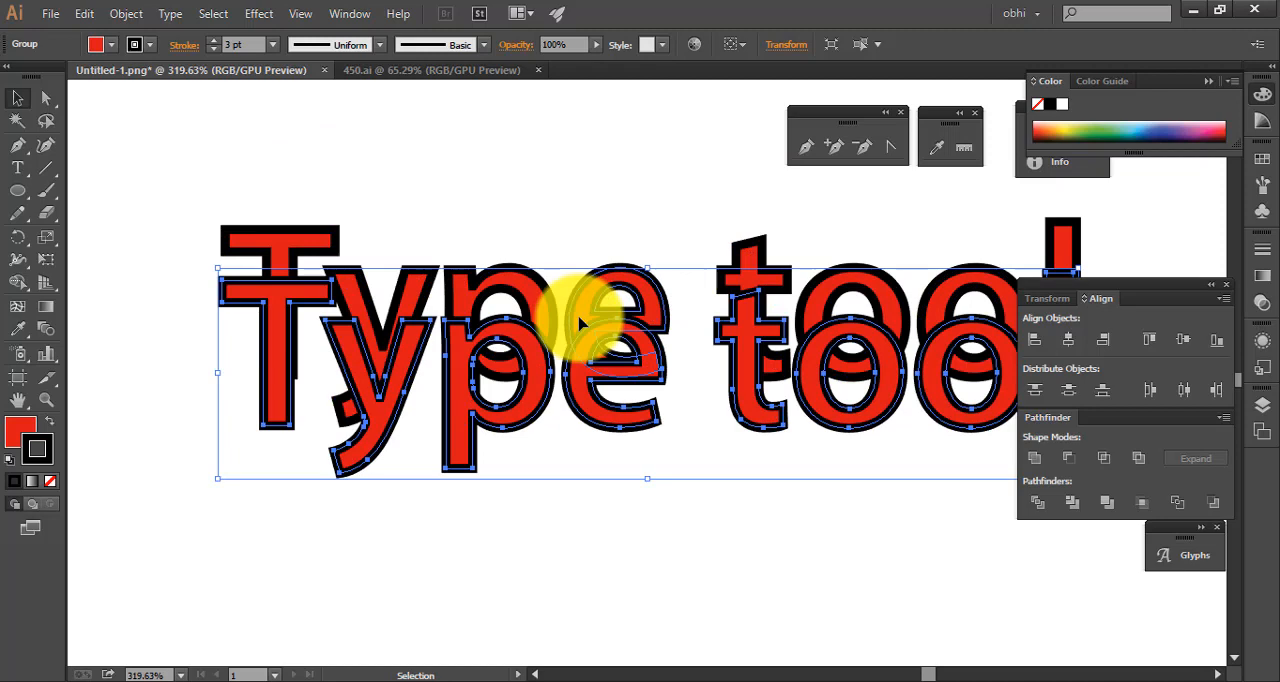
{"action": "key", "text": "ctrl+z"}
{"action": "key", "text": "a"}
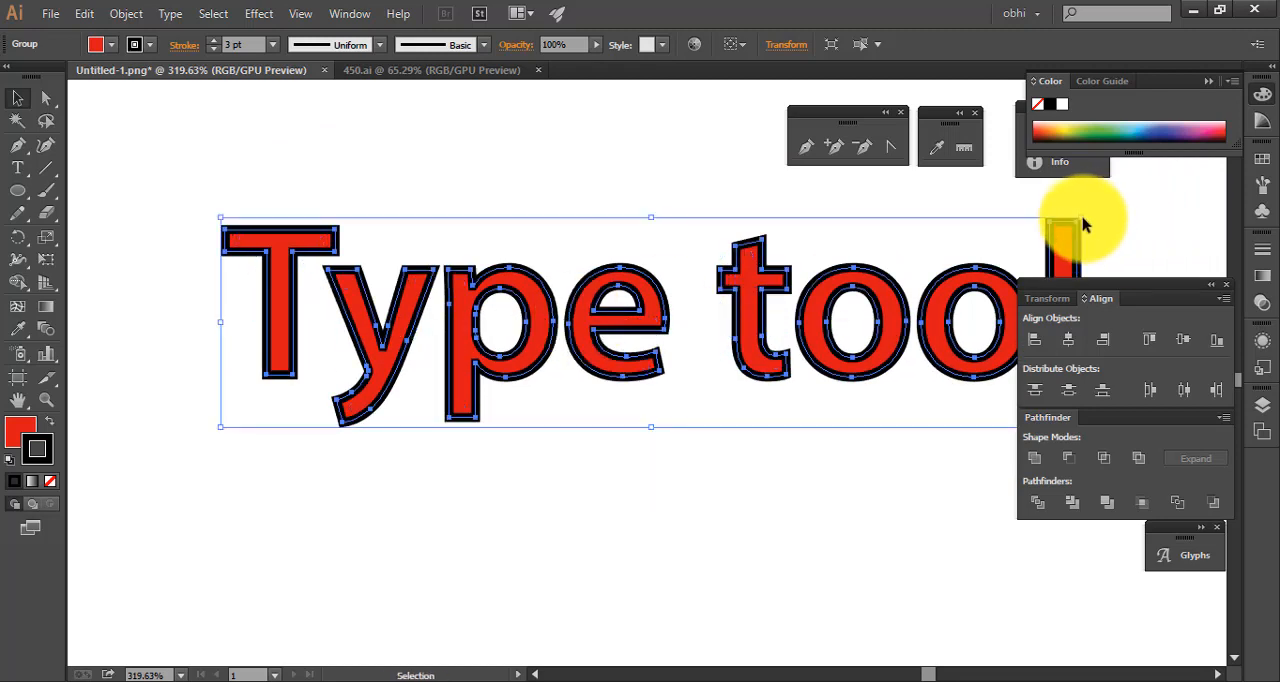
{"action": "left_click_drag", "start_coordinate": [1081, 219], "coordinate": [1063, 229]}
Fill the upper copy of the outlined text with black 000000, remove its stroke and deselect it
{"action": "double_click", "coordinate": [22, 428]}
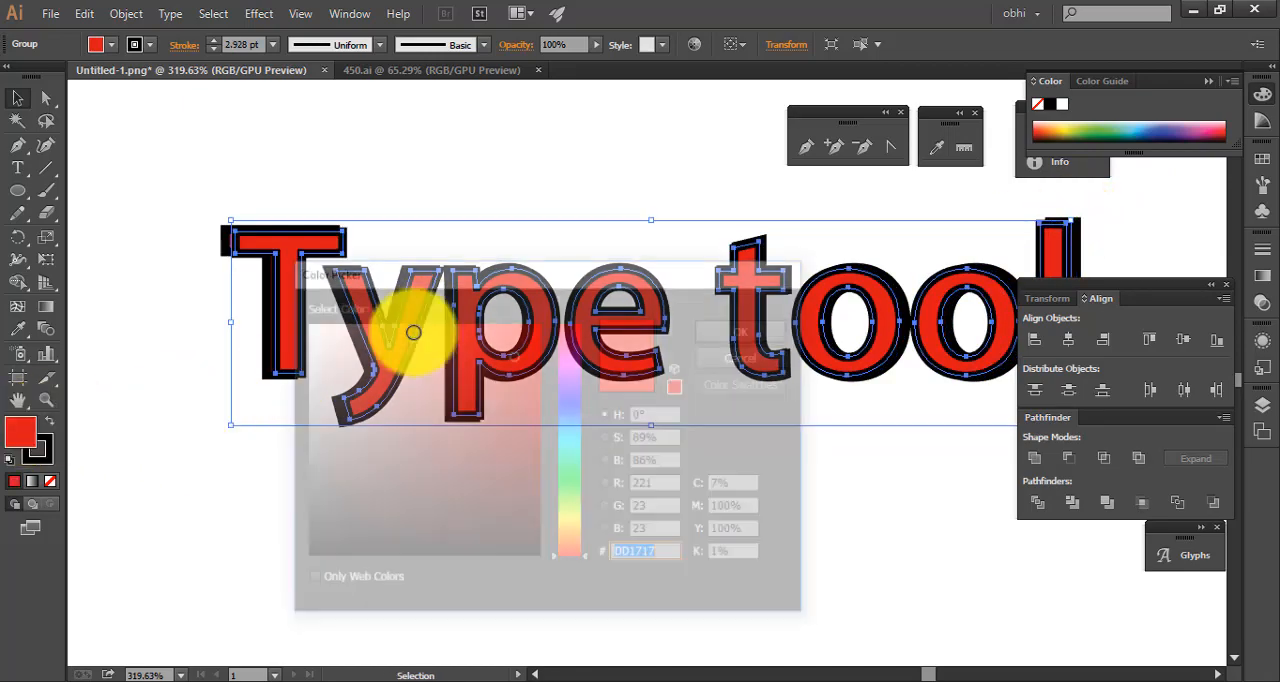
{"action": "left_click_drag", "start_coordinate": [480, 363], "coordinate": [543, 562]}
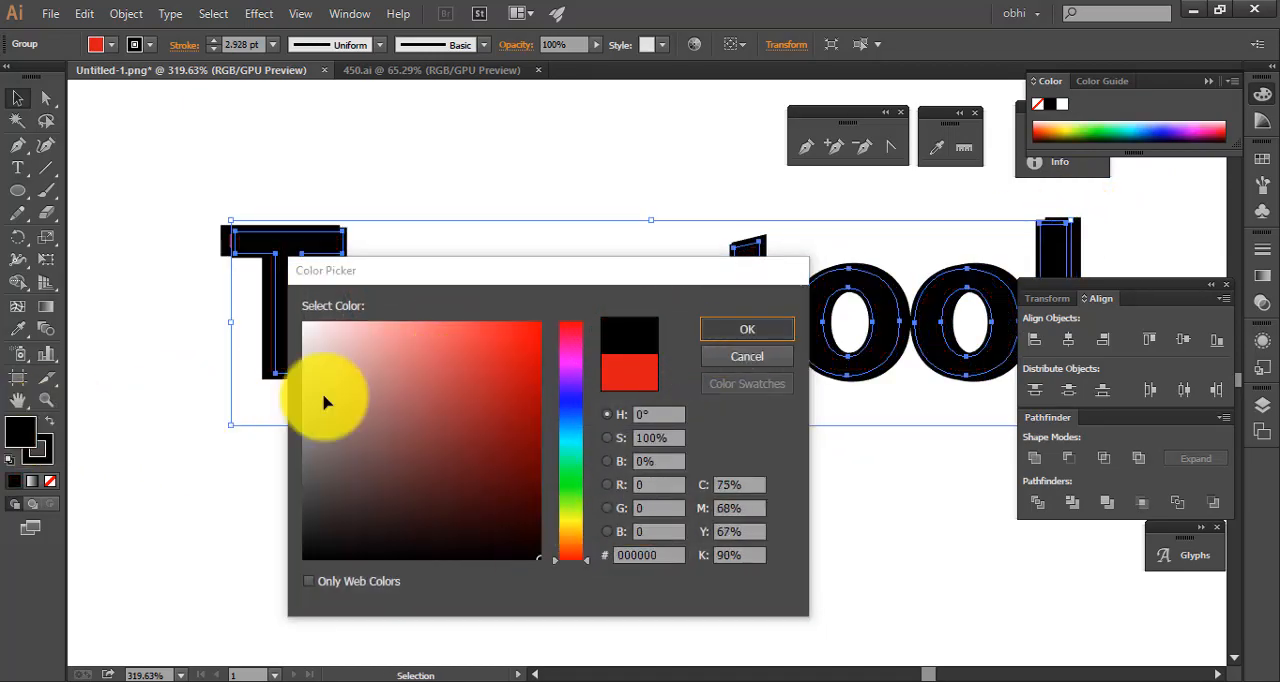
{"action": "key", "text": "Return"}
{"action": "left_click", "coordinate": [51, 479]}
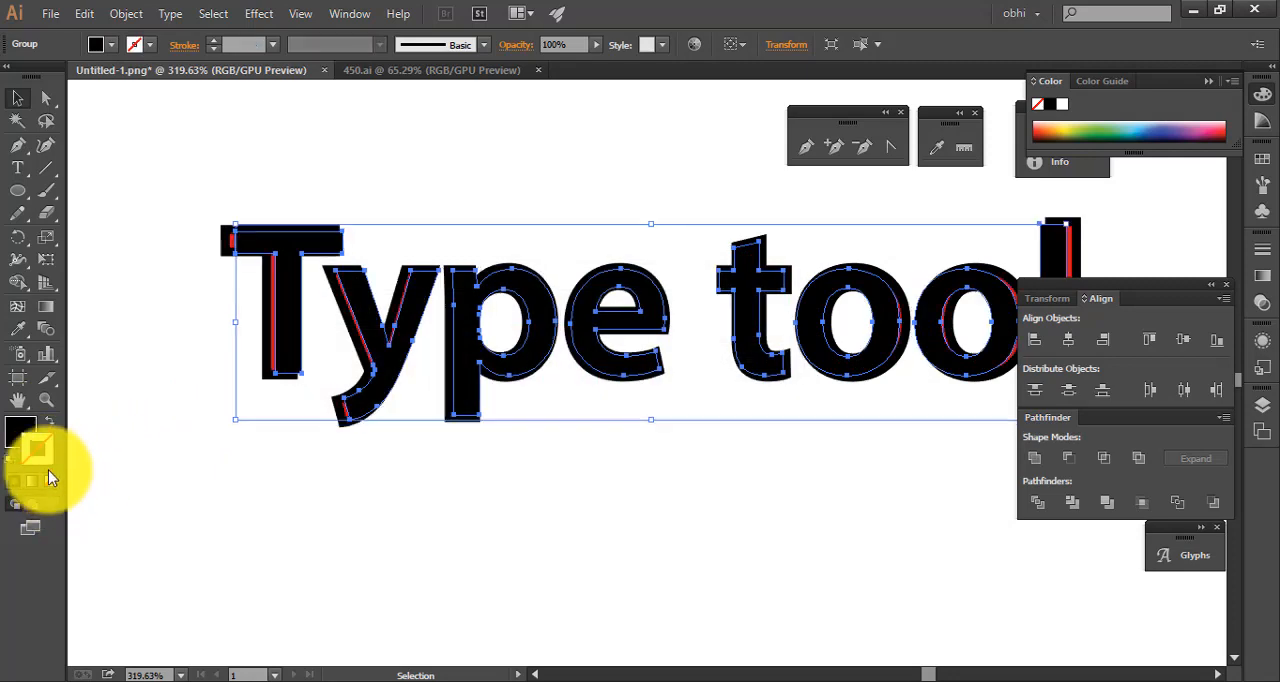
{"action": "left_click", "coordinate": [399, 286]}
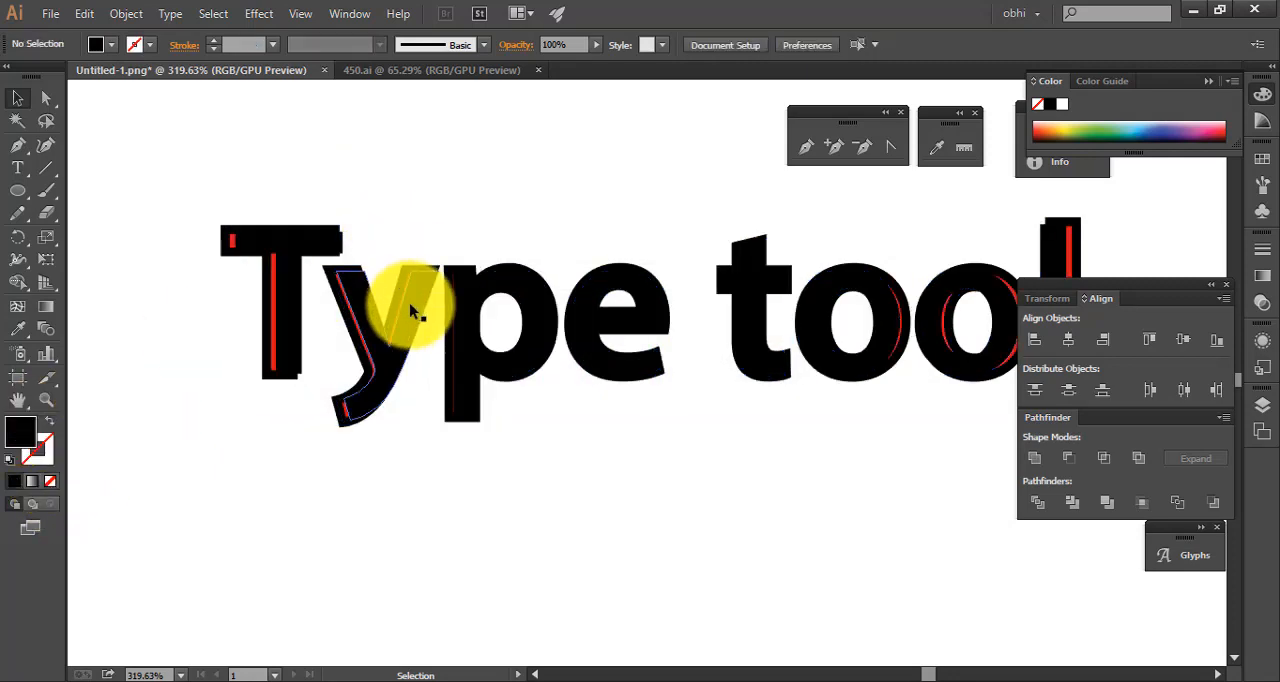
{"action": "left_click", "coordinate": [408, 311]}
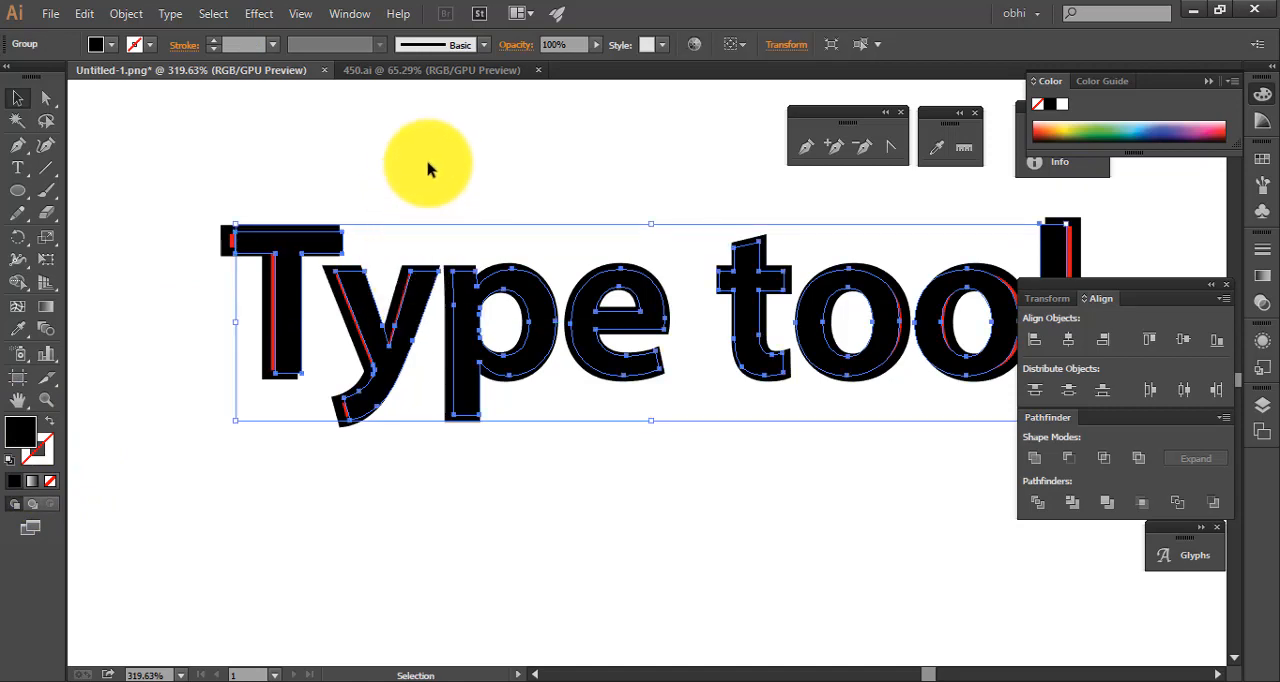
{"action": "left_click", "coordinate": [429, 171]}
{"action": "scroll", "coordinate": [371, 229], "scroll_direction": "down", "scroll_amount": 1}
{"action": "left_click_drag", "start_coordinate": [475, 326], "coordinate": [413, 358]}
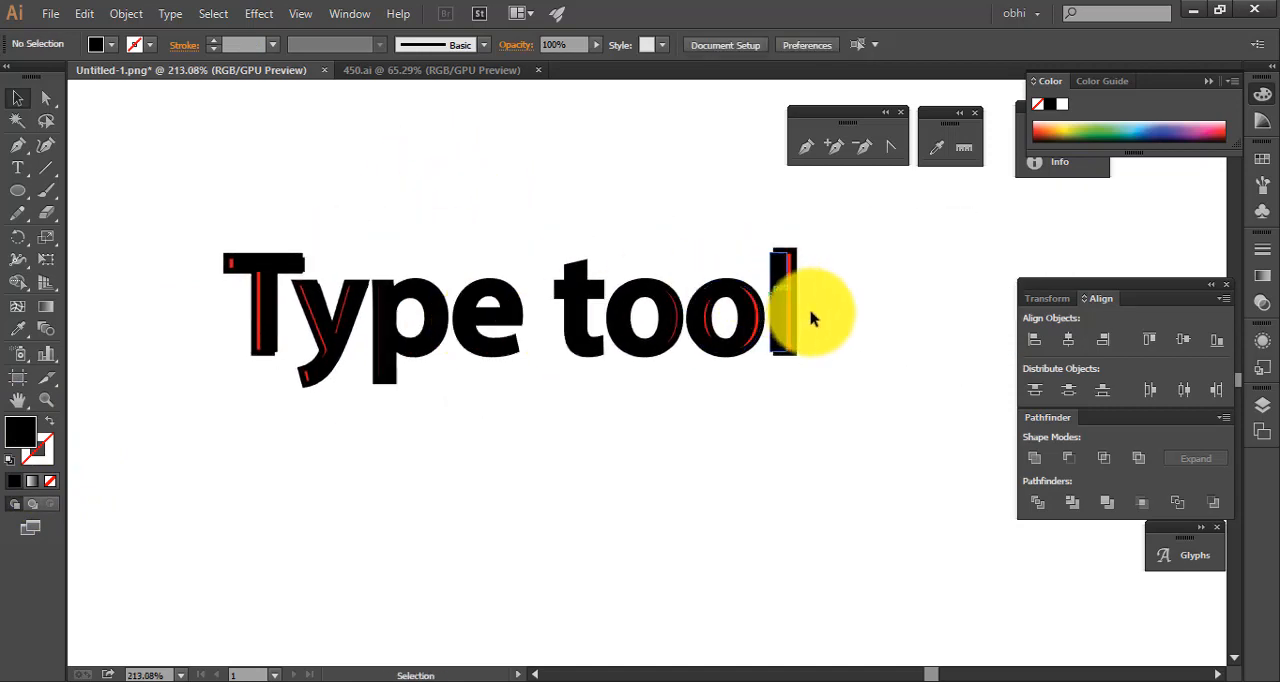
Undo the black fill, the stroke removal, the resizing and the overlaid copy of the outlined text
{"action": "key", "text": "ctrl+a"}
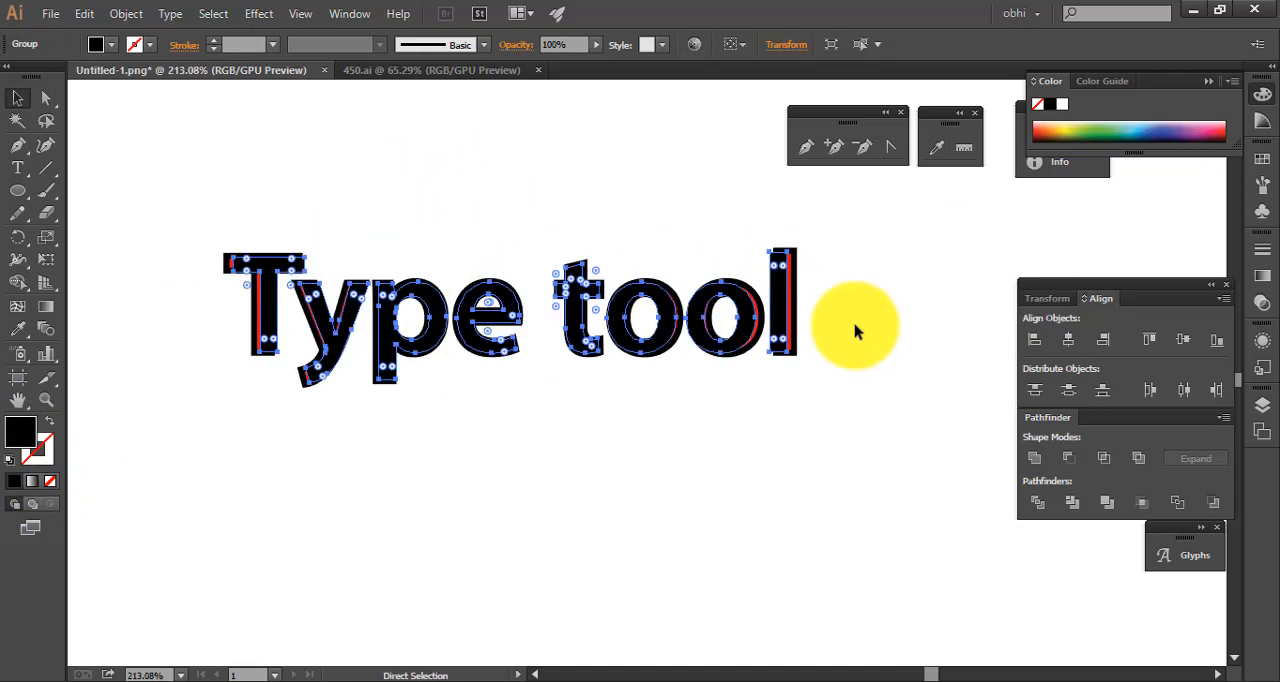
{"action": "key", "text": "shift+x"}
{"action": "left_click", "coordinate": [852, 338]}
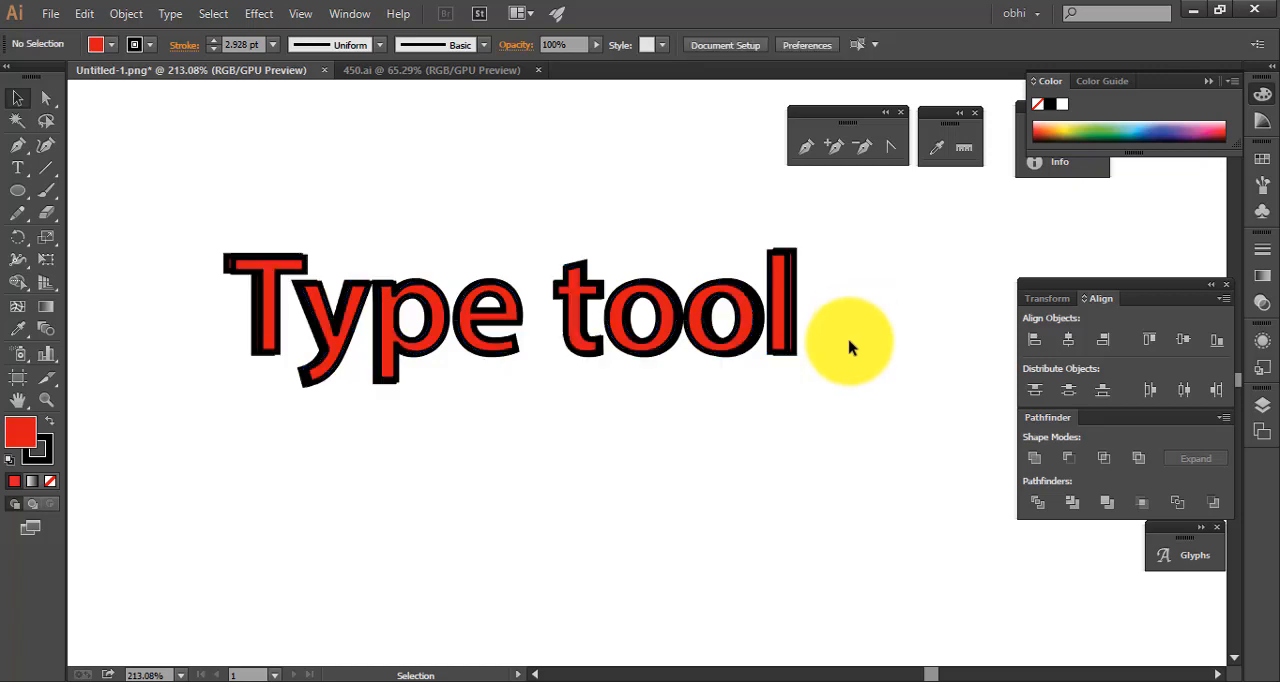
{"action": "left_click_drag", "start_coordinate": [870, 347], "coordinate": [273, 373]}
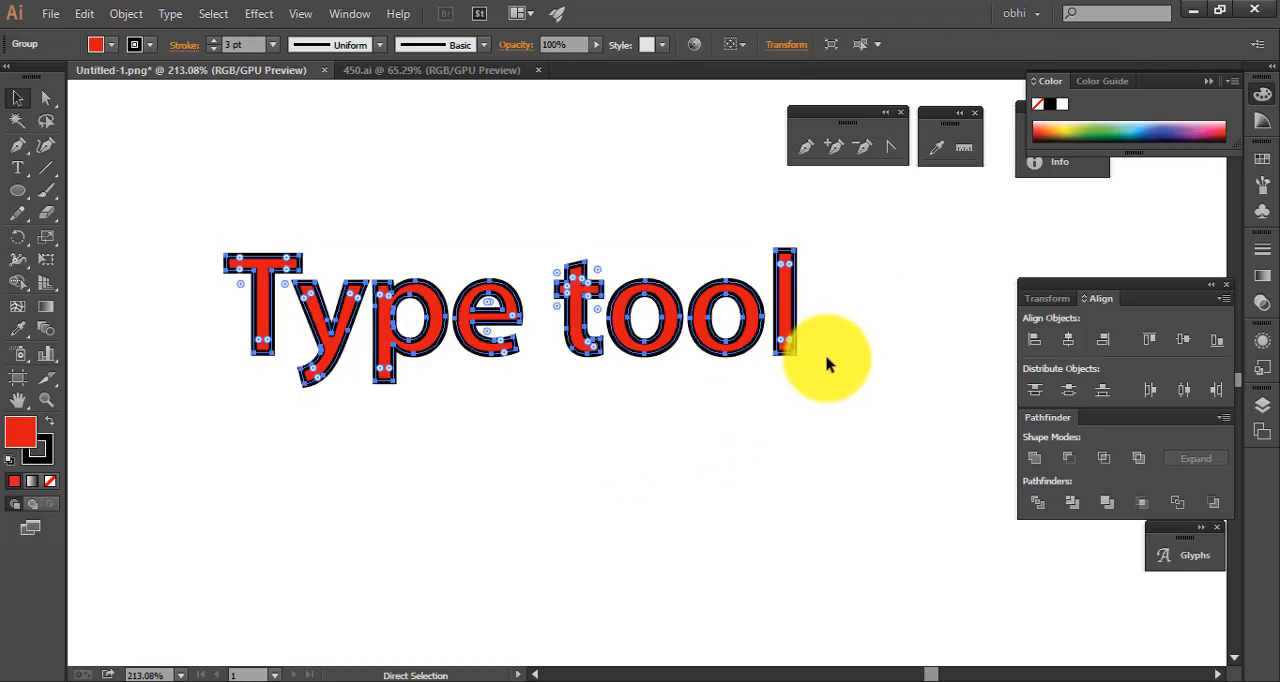
{"action": "left_click", "coordinate": [822, 330]}
Select the outlined "Type tool" group and open the Textures graphic style library
{"action": "left_click", "coordinate": [642, 327]}
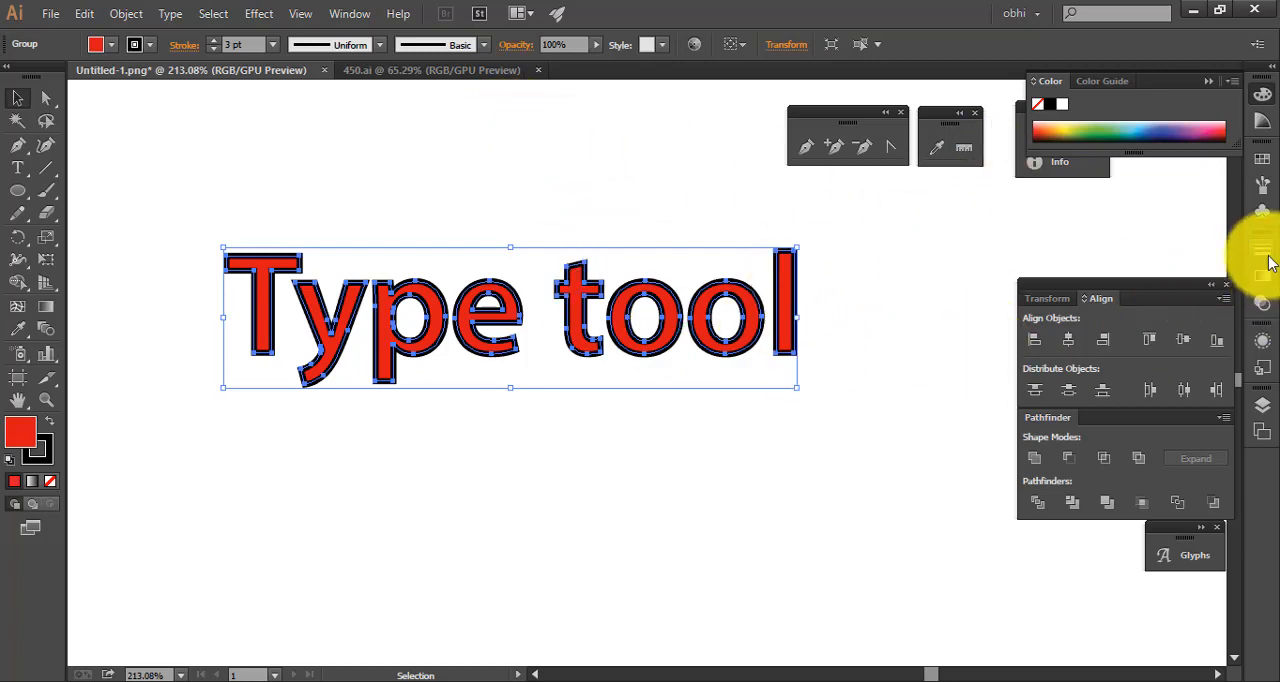
{"action": "left_click", "coordinate": [1263, 302]}
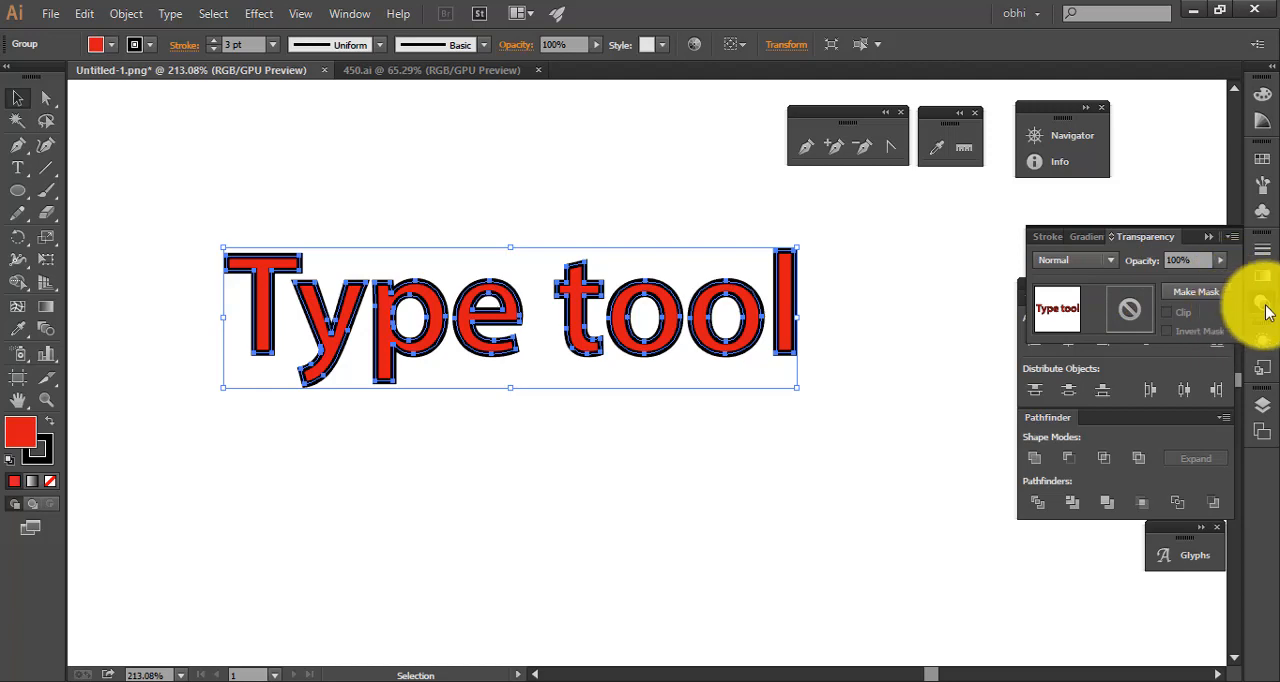
{"action": "left_click", "coordinate": [1265, 305]}
{"action": "left_click", "coordinate": [1265, 337]}
{"action": "left_click", "coordinate": [1113, 323]}
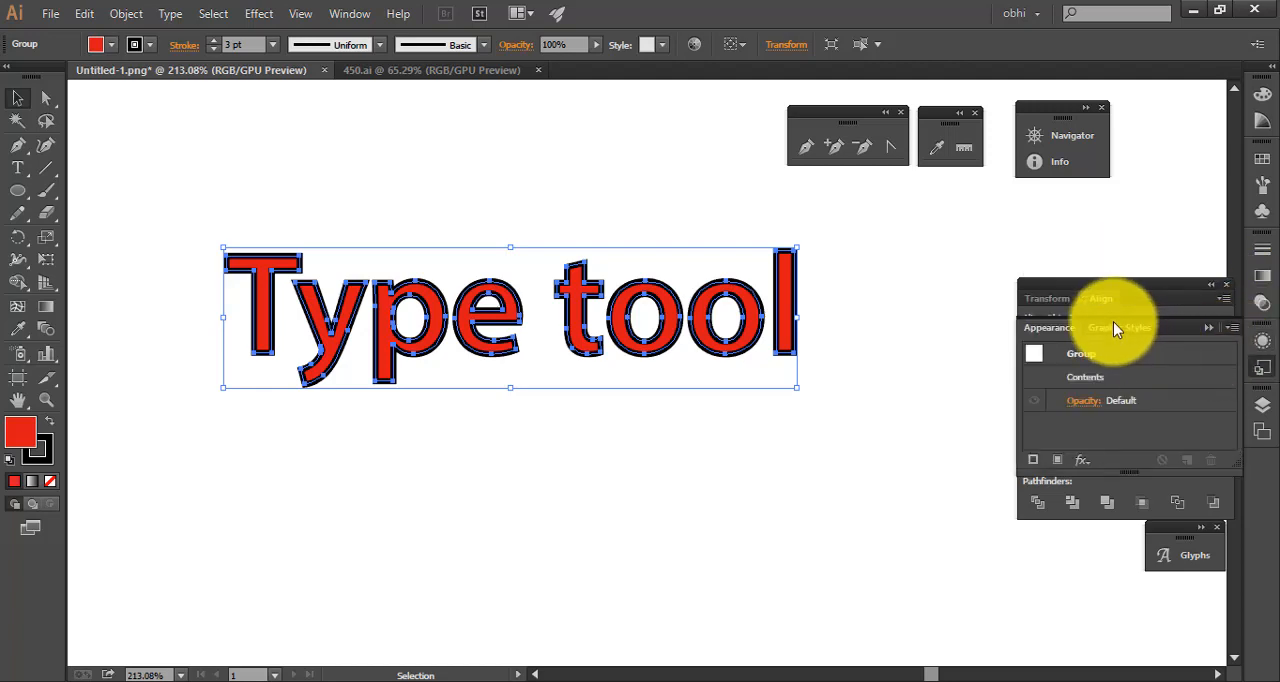
{"action": "left_click", "coordinate": [1032, 459]}
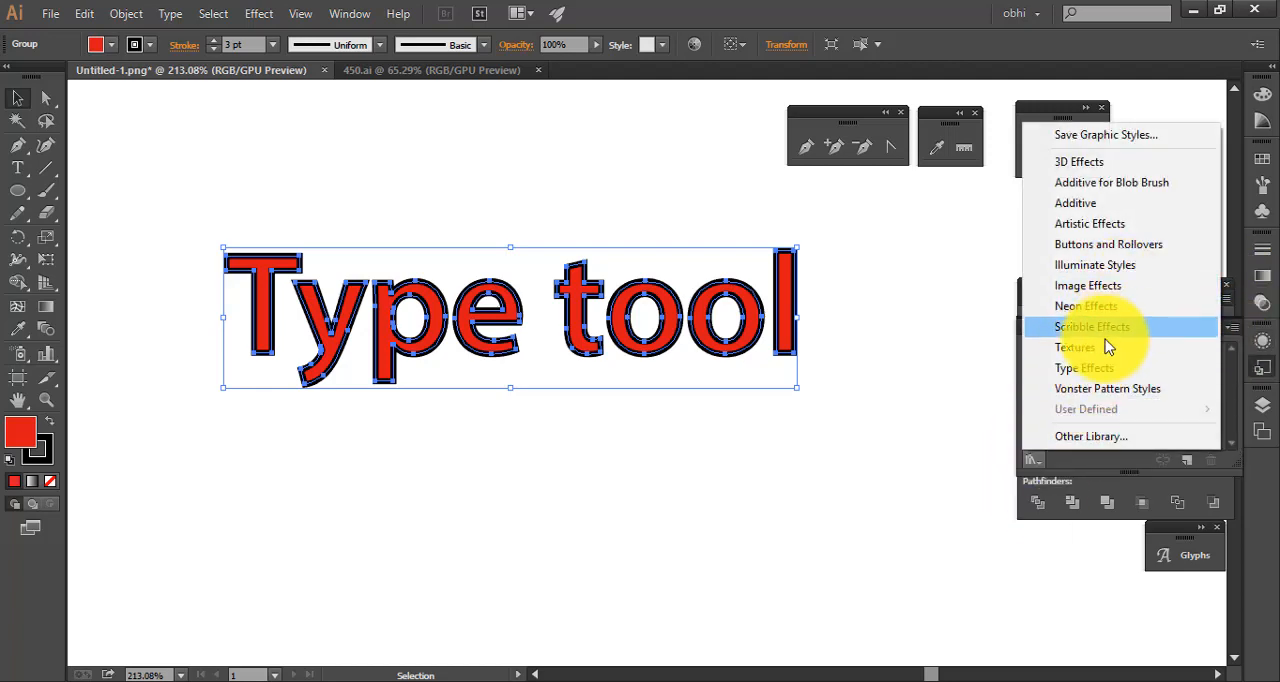
{"action": "left_click", "coordinate": [1100, 347]}
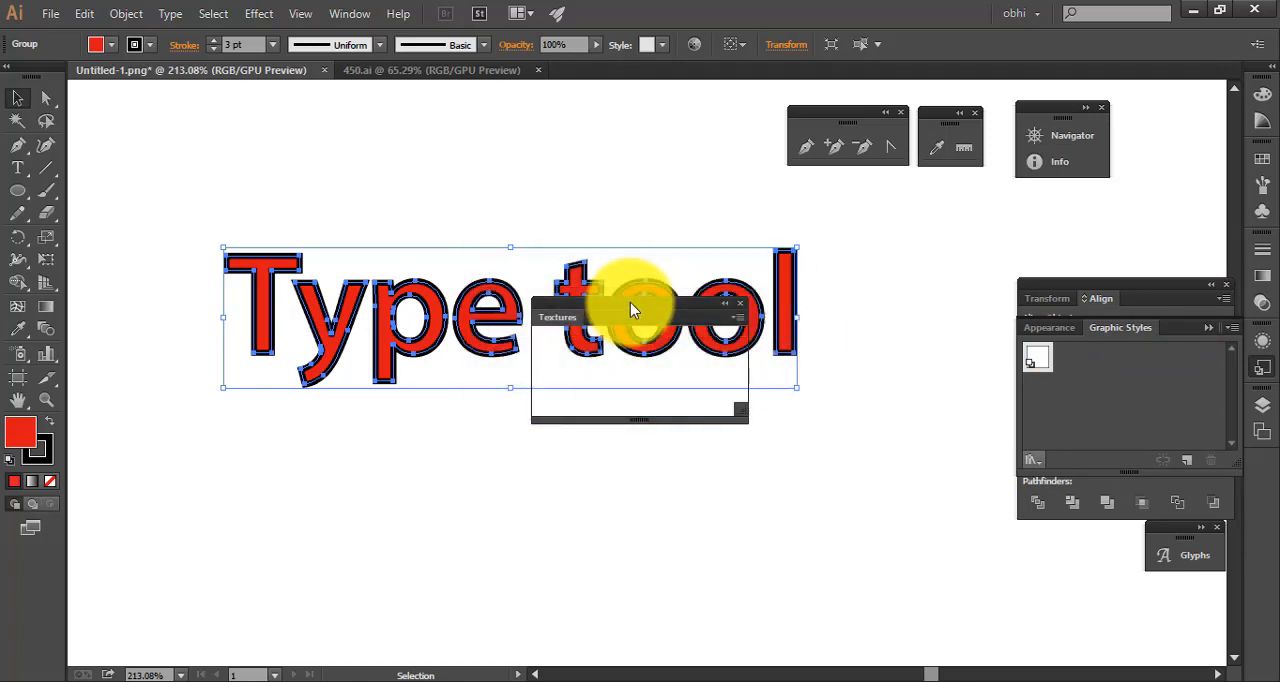
Move the Textures library beside the artwork, apply its brown texture style to the outlined text and deselect it
{"action": "left_click_drag", "start_coordinate": [630, 303], "coordinate": [842, 266]}
{"action": "left_click_drag", "start_coordinate": [907, 244], "coordinate": [937, 208]}
{"action": "left_click", "coordinate": [923, 258]}
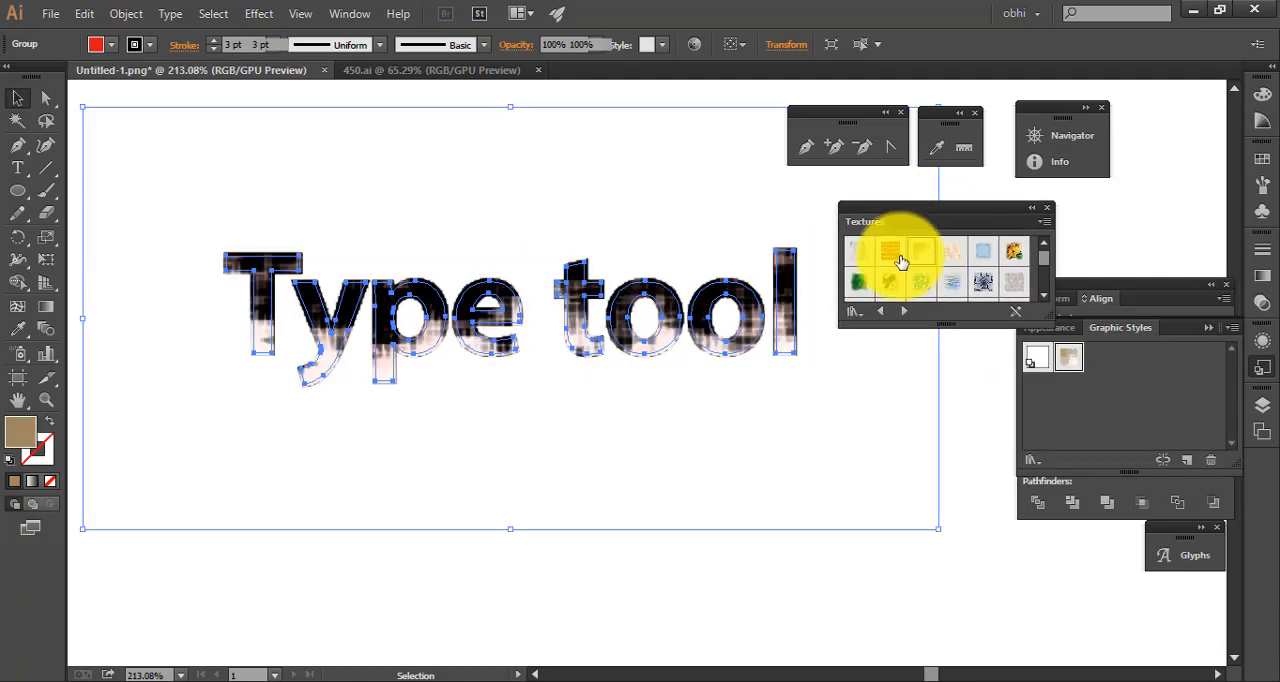
{"action": "left_click", "coordinate": [587, 632]}
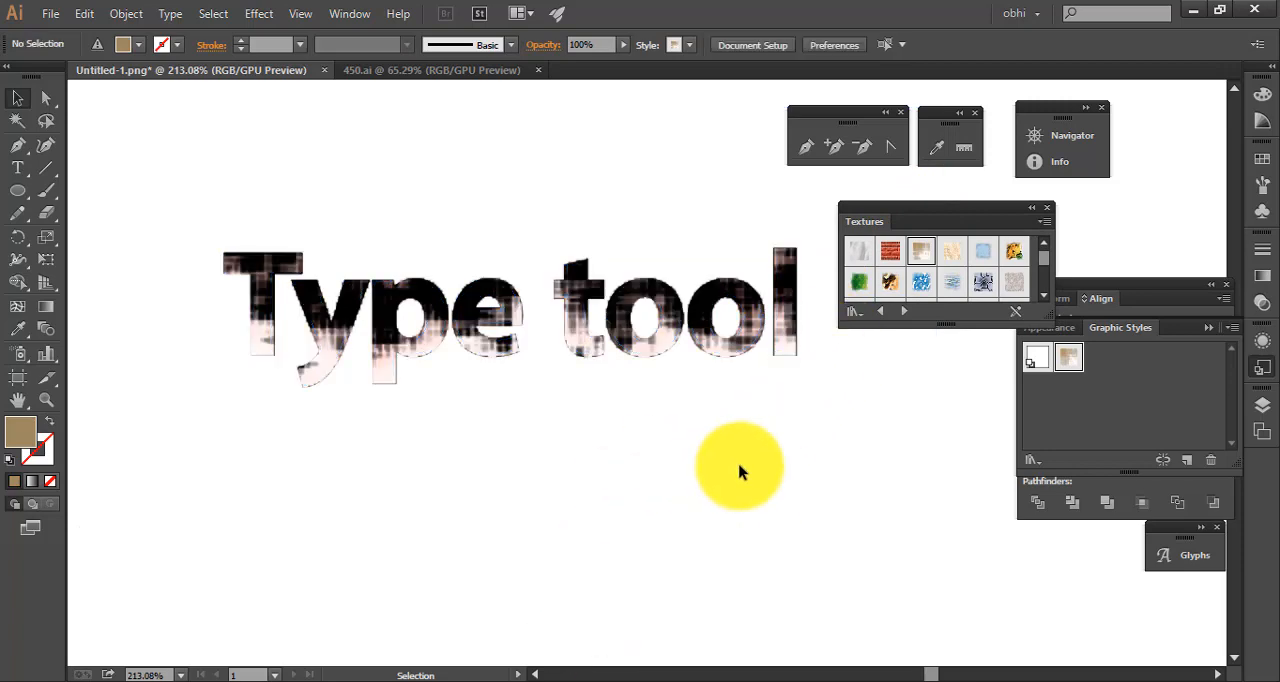
Select the textured "Type tool" outlines and undo the brown texture style, restoring the red fill and black stroke
{"action": "left_click", "coordinate": [659, 326]}
{"action": "left_click_drag", "start_coordinate": [640, 337], "coordinate": [512, 373]}
{"action": "mouse_move", "coordinate": [512, 373]}
{"action": "left_mouse_down"}
{"action": "mouse_move", "coordinate": [556, 369]}
{"action": "mouse_move", "coordinate": [518, 361]}
{"action": "left_mouse_up"}
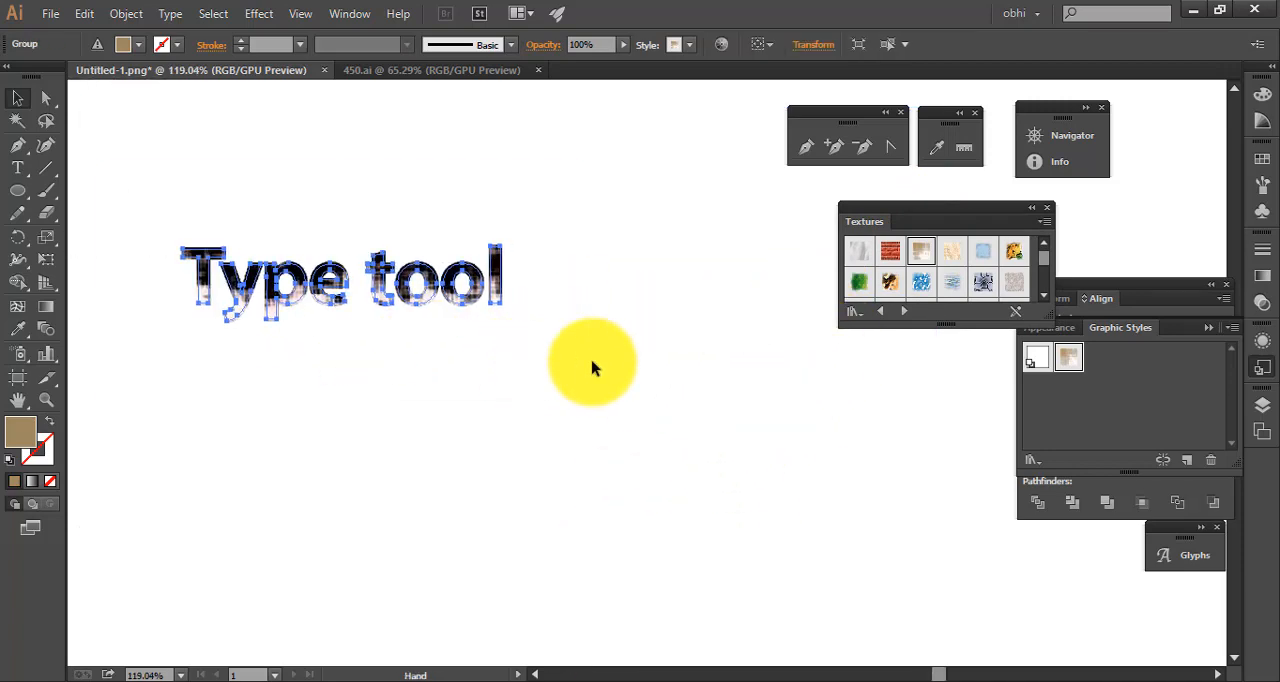
{"action": "left_click", "coordinate": [612, 362]}
{"action": "left_click_drag", "start_coordinate": [464, 257], "coordinate": [528, 350]}
{"action": "left_click_drag", "start_coordinate": [505, 334], "coordinate": [572, 357]}
{"action": "key", "text": "ctrl+z"}
Select the outlined "Type tool" group and switch the graphic style library from Textures to Type Effects
{"action": "left_click", "coordinate": [684, 348]}
{"action": "left_click", "coordinate": [590, 340]}
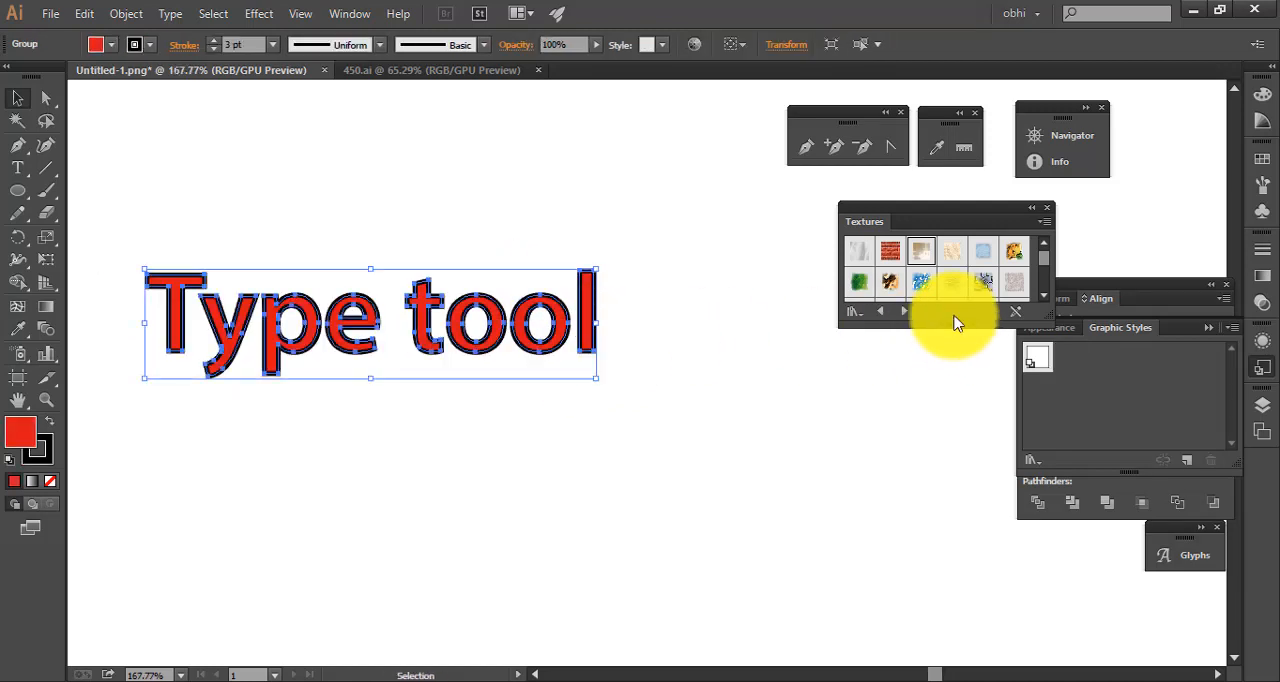
{"action": "left_click", "coordinate": [902, 311]}
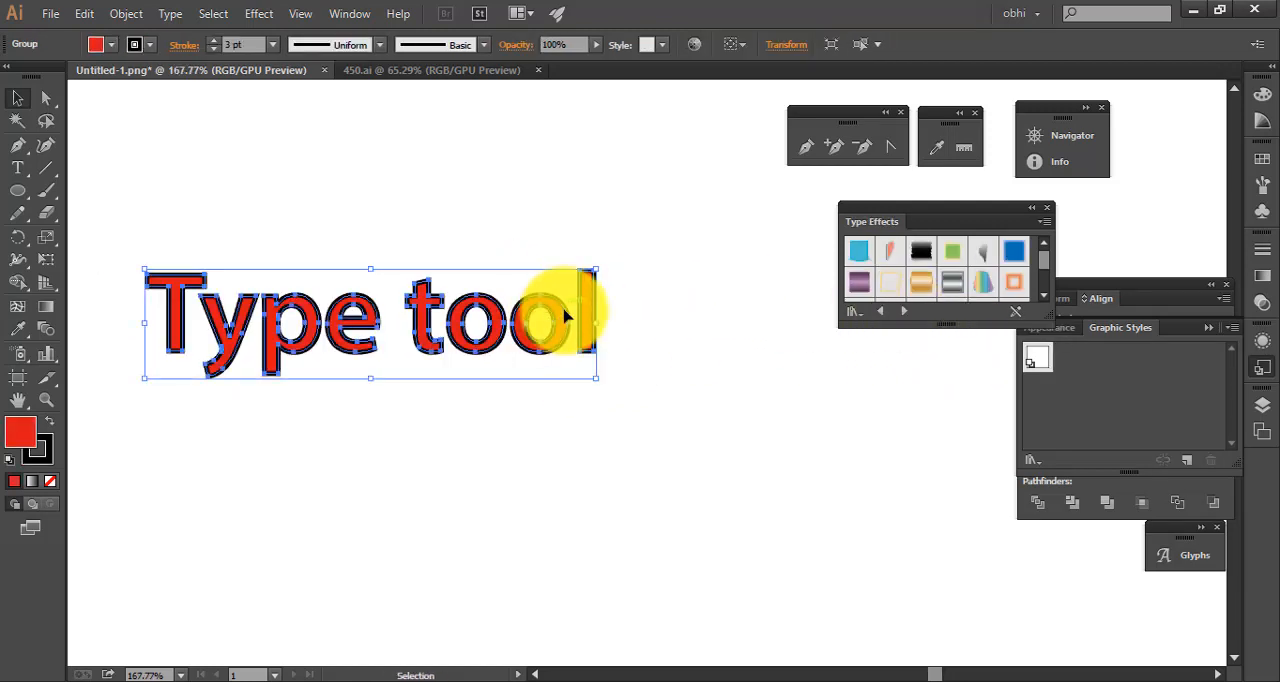
{"action": "left_click", "coordinate": [241, 174]}
{"action": "left_click", "coordinate": [329, 314]}
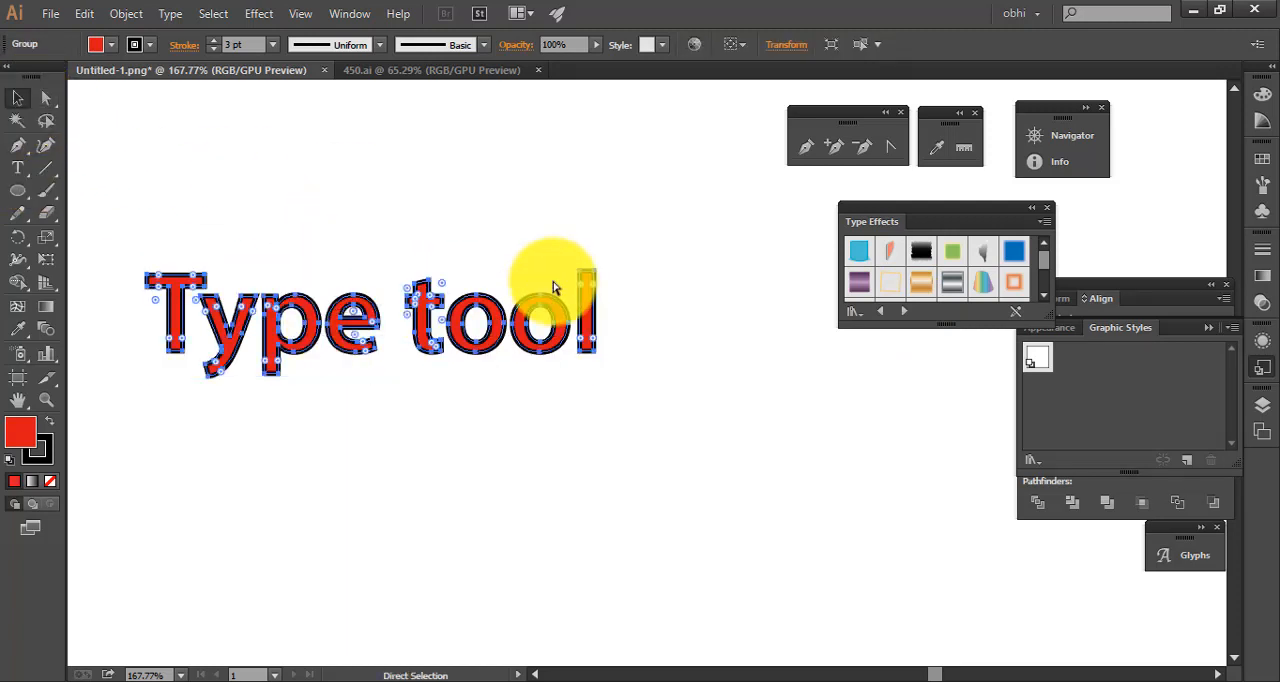
Separate the outlined "Type tool" text from the live text, undo its trial deletion and place it directly below
{"action": "key", "text": "ctrl+z"}
{"action": "key", "text": "ctrl+z"}
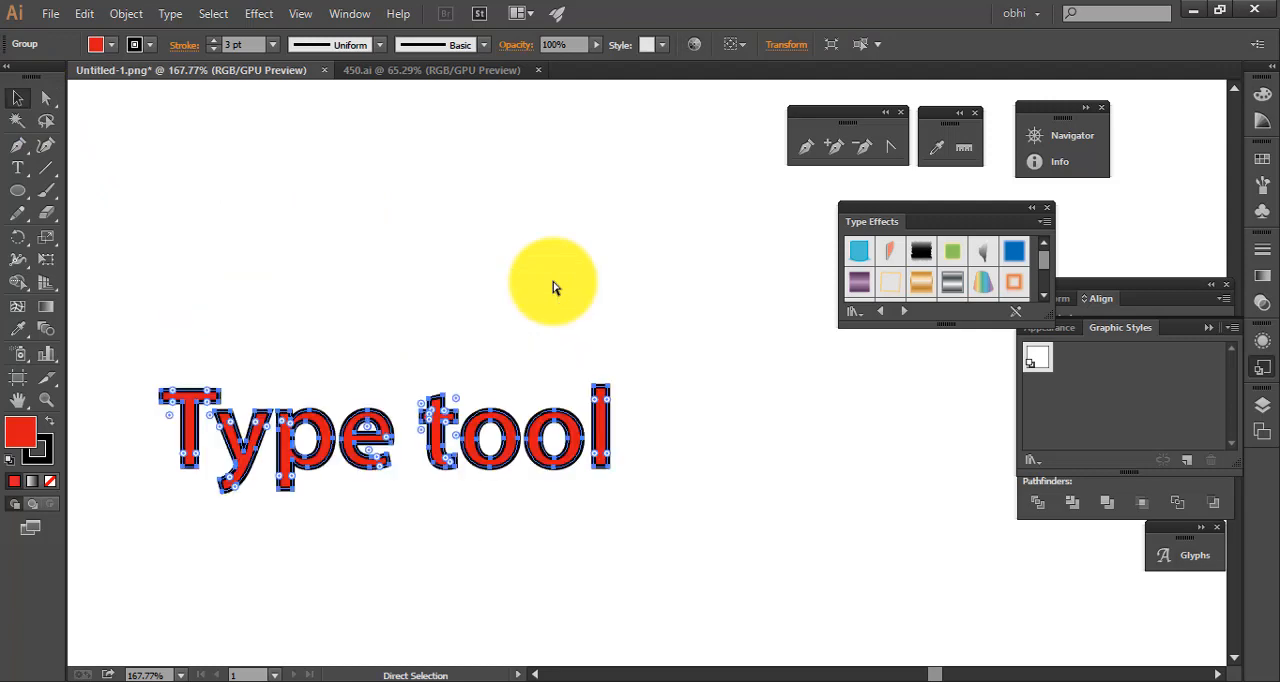
{"action": "left_click_drag", "start_coordinate": [512, 292], "coordinate": [514, 428]}
{"action": "key", "text": "Delete"}
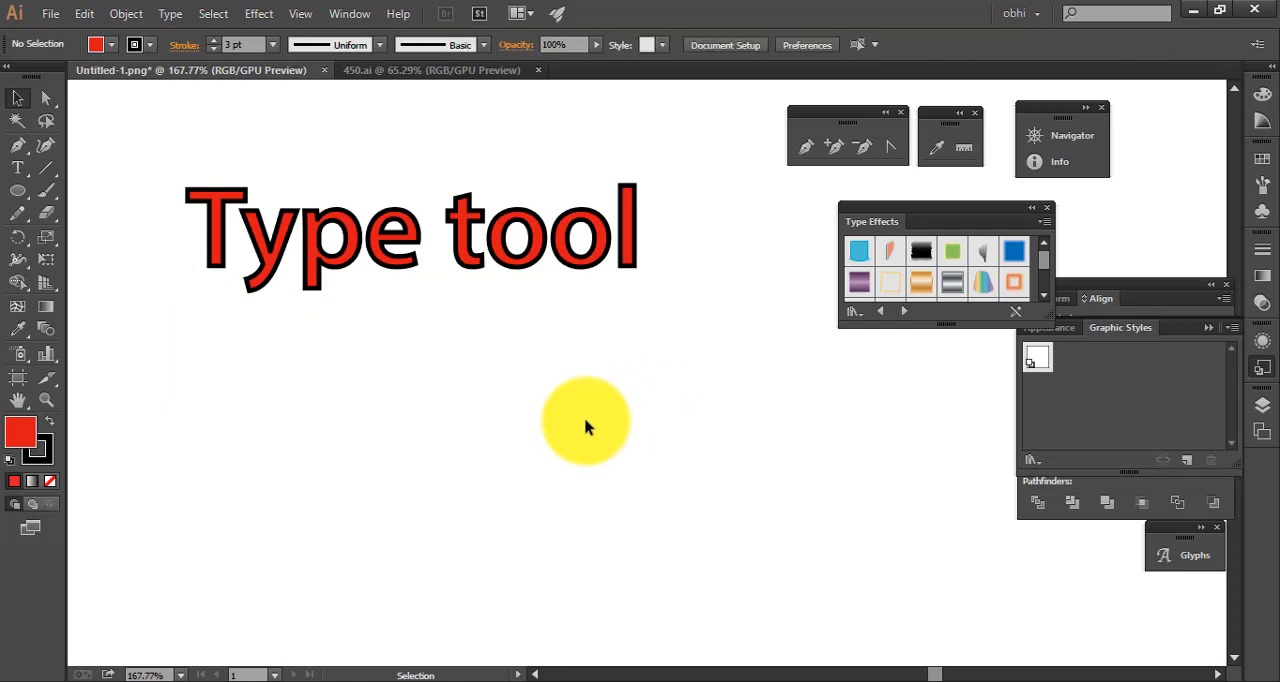
{"action": "key", "text": "ctrl+z"}
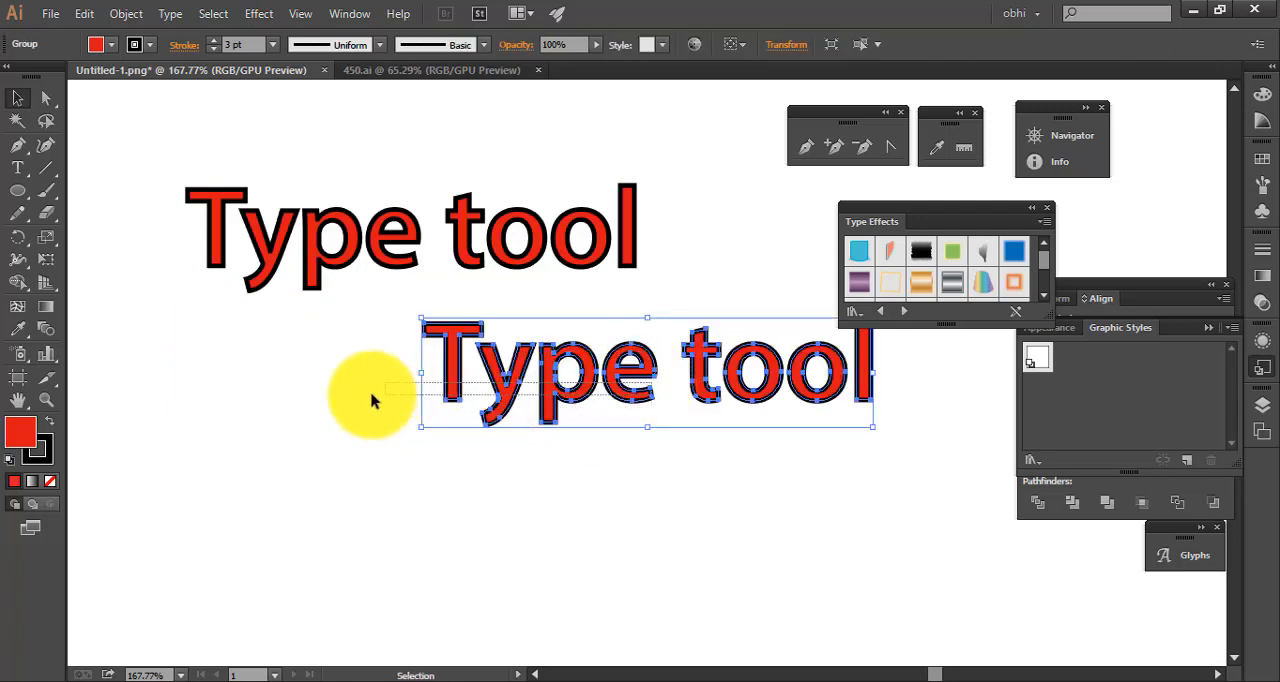
{"action": "left_click_drag", "start_coordinate": [600, 396], "coordinate": [356, 443]}
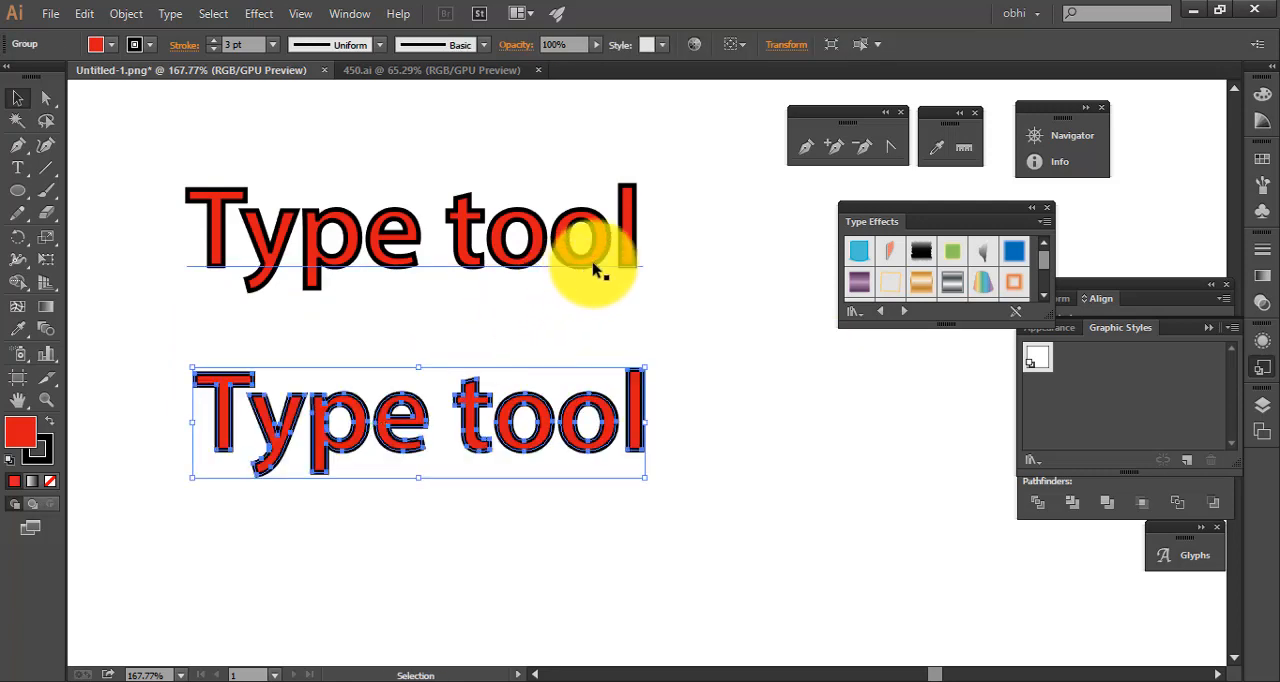
Append "s" to the live text above so that it reads "Type tools"
{"action": "key", "text": "t"}
{"action": "triple_click", "coordinate": [639, 239]}
{"action": "left_click", "coordinate": [639, 239]}
{"action": "type", "text": "s"}
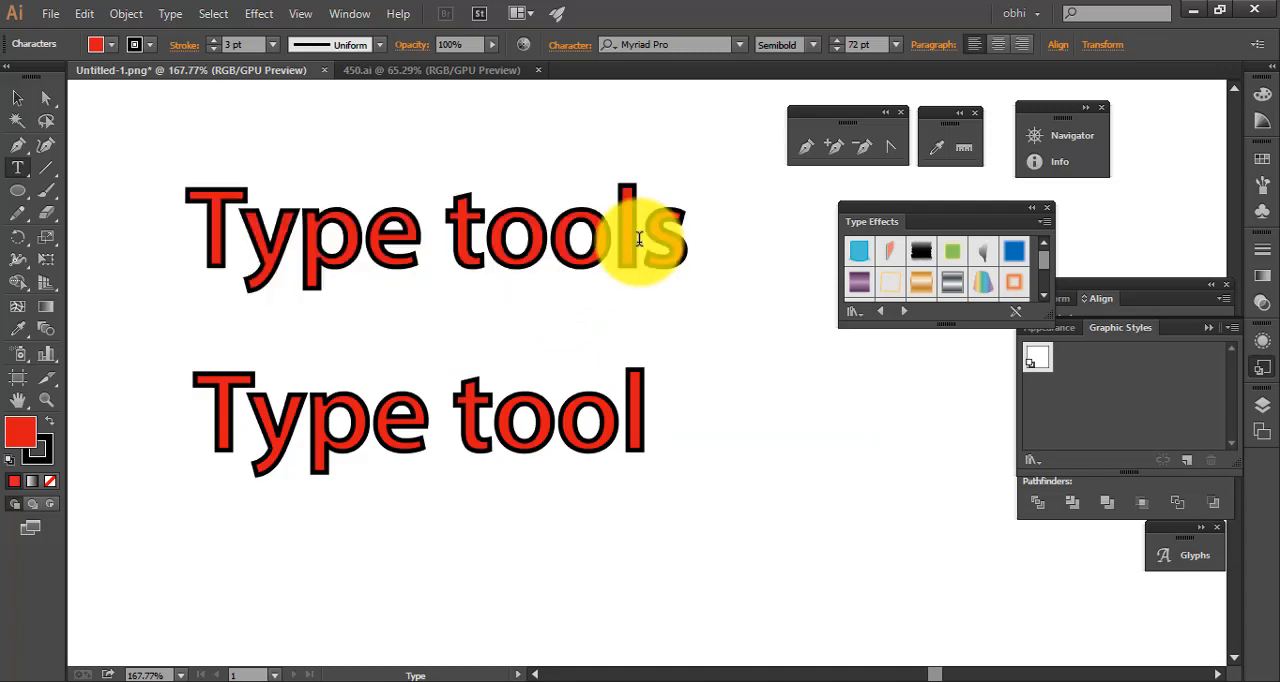
Compare the outlined group with the live "Type tools" text by viewing the context commands available for the live text
{"action": "left_click", "coordinate": [634, 425]}
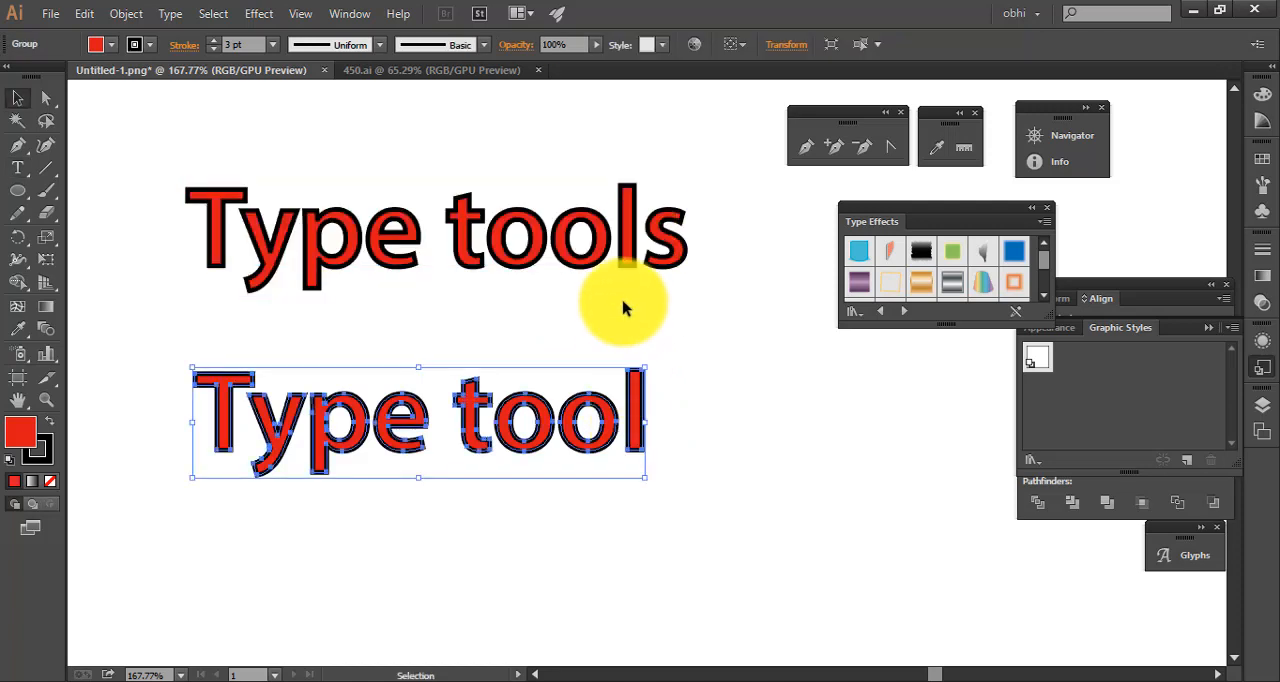
{"action": "right_click", "coordinate": [637, 259]}
{"action": "left_click", "coordinate": [571, 240]}
{"action": "left_click", "coordinate": [578, 242]}
{"action": "right_click", "coordinate": [580, 243]}
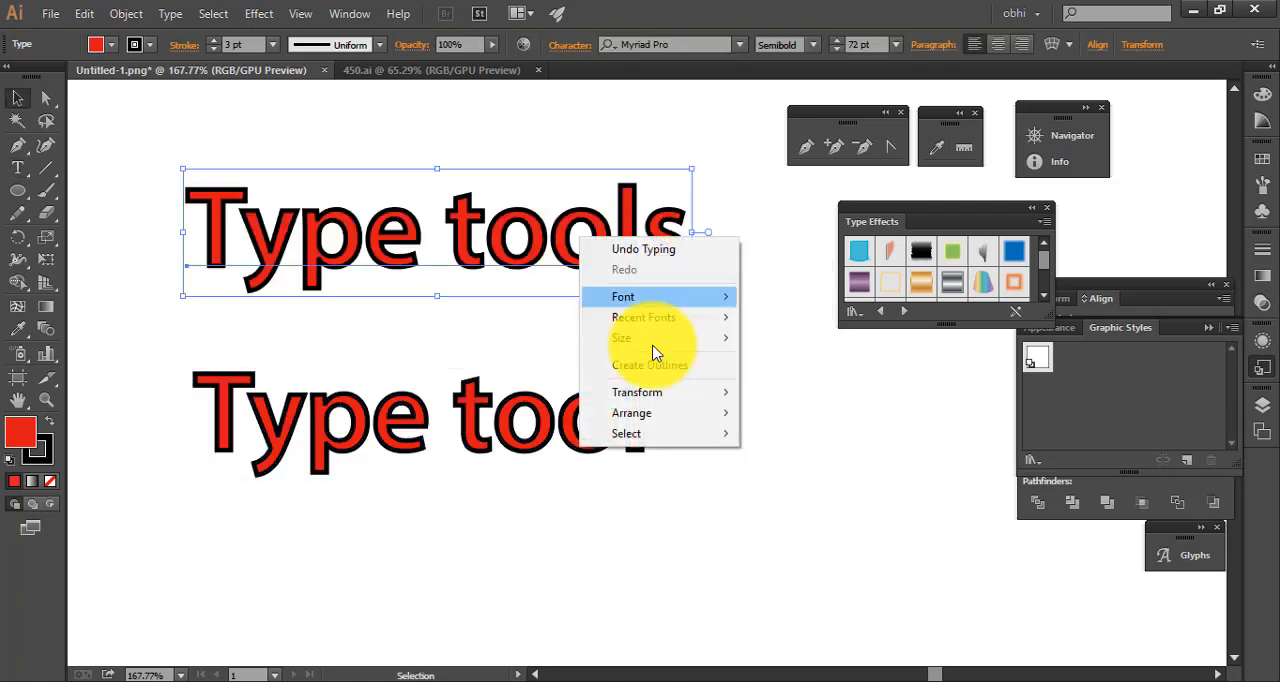
Apply the gold metallic Type Effects style to the outlined "Type tool" group and deselect it
{"action": "left_click", "coordinate": [530, 420]}
{"action": "left_click", "coordinate": [636, 430]}
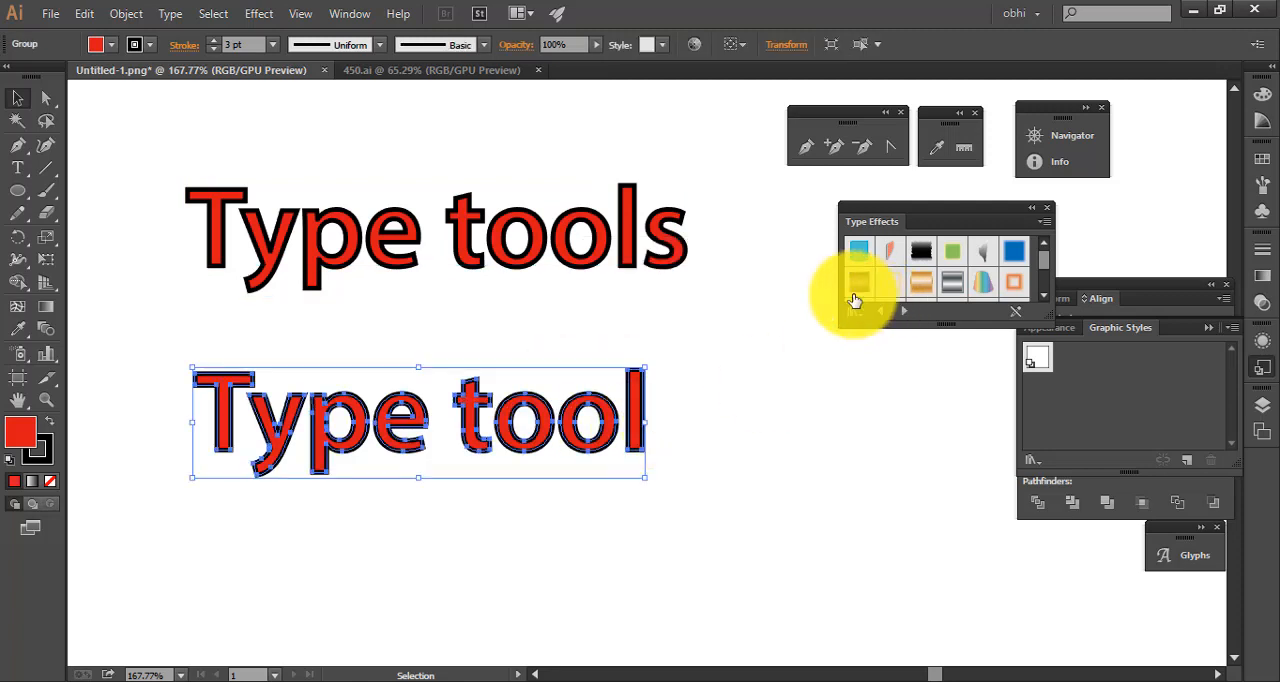
{"action": "left_click_drag", "start_coordinate": [757, 418], "coordinate": [113, 458]}
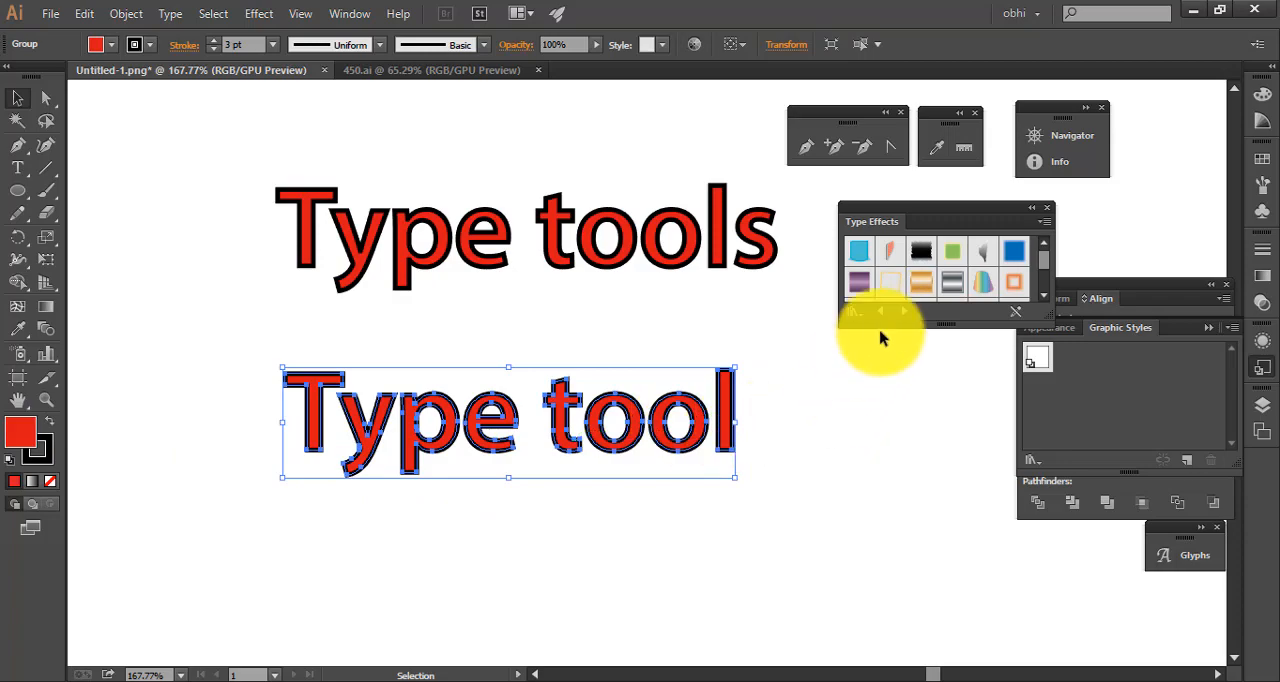
{"action": "left_click", "coordinate": [926, 288]}
{"action": "left_click", "coordinate": [839, 422]}
{"action": "key", "text": "ctrl+space"}
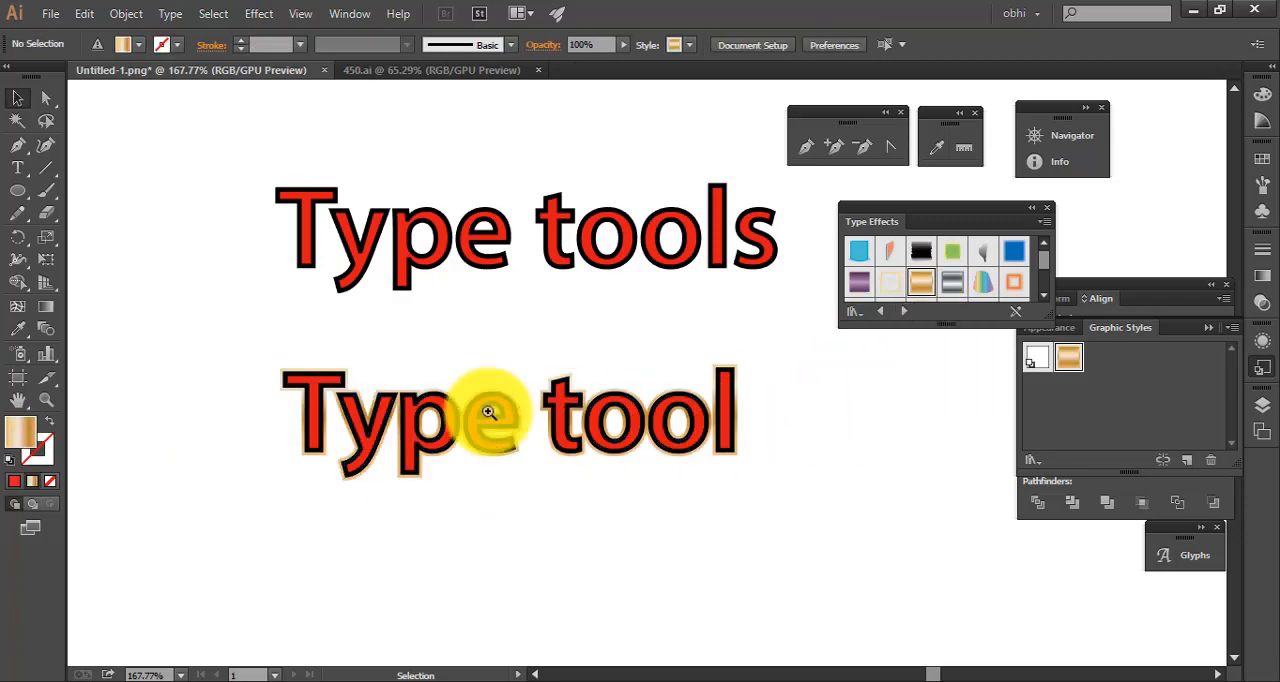
{"action": "left_click_drag", "start_coordinate": [520, 437], "coordinate": [728, 471]}
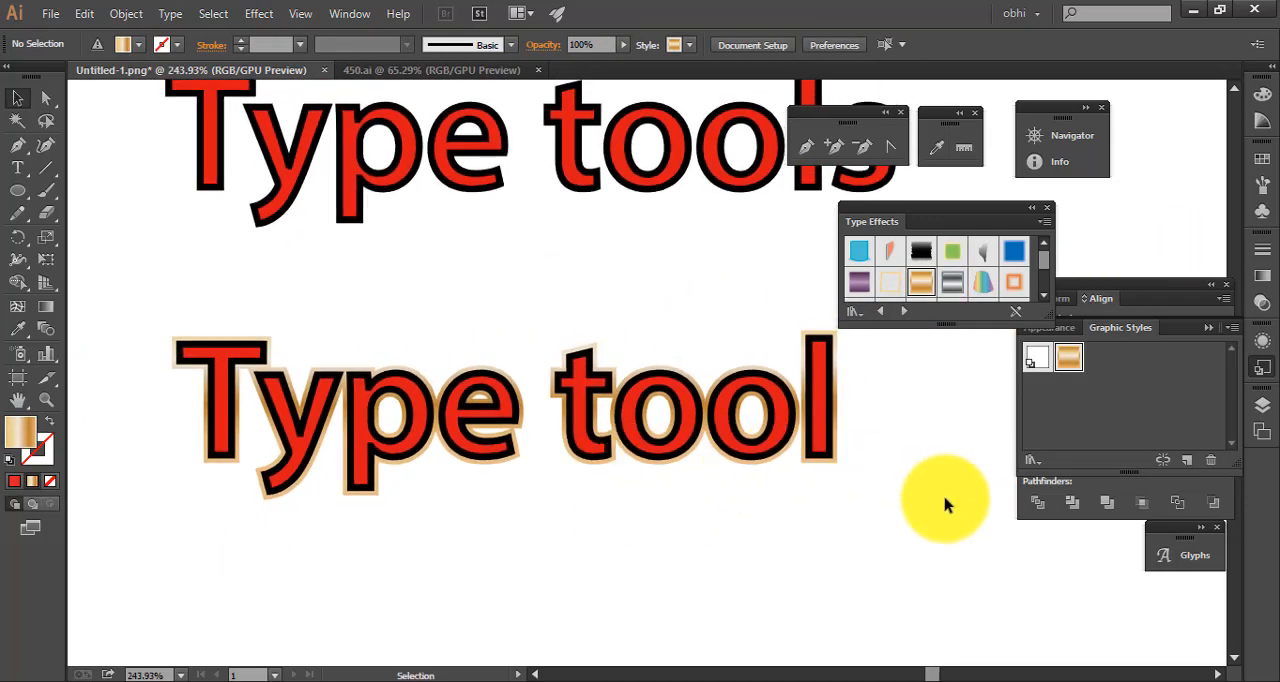
Apply the Metal Silver 2 type effect to the outlined "Type tool" group and deselect it
{"action": "left_click", "coordinate": [549, 345]}
{"action": "left_click", "coordinate": [953, 283]}
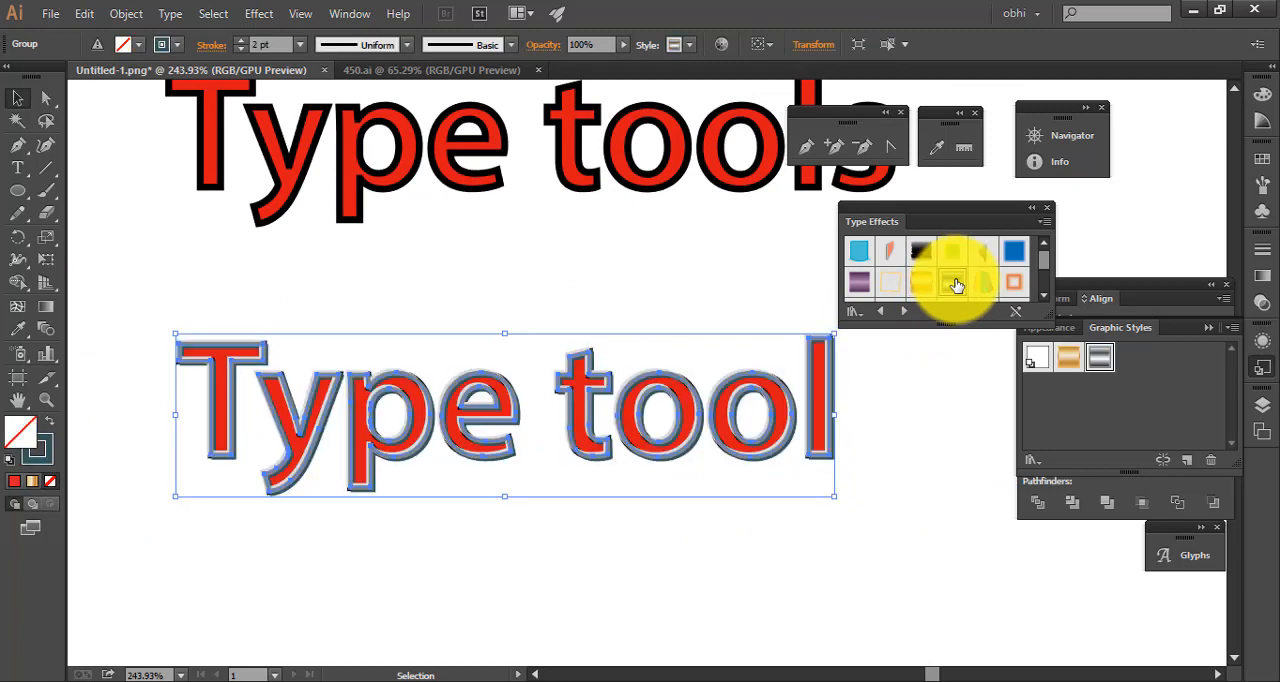
{"action": "left_click", "coordinate": [893, 410]}
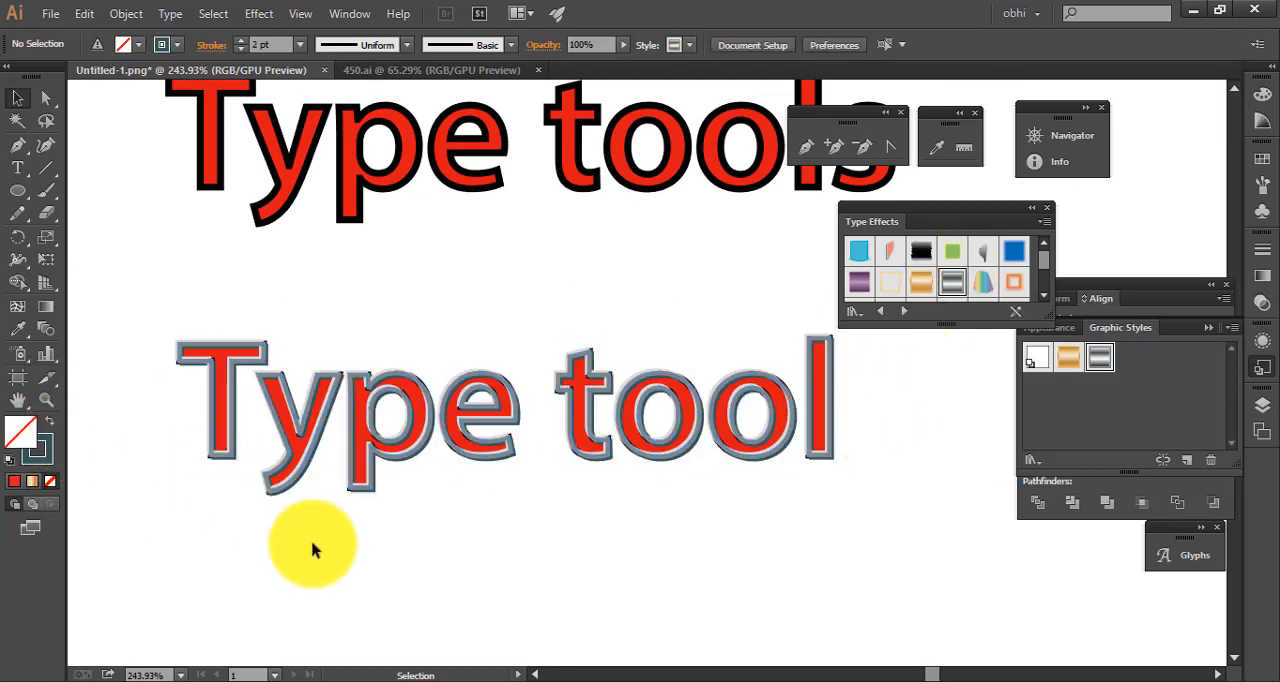
Remove the stroke from the silver-styled "Type tool" outlines, give them a dark teal fill and deselect them
{"action": "left_click", "coordinate": [307, 480]}
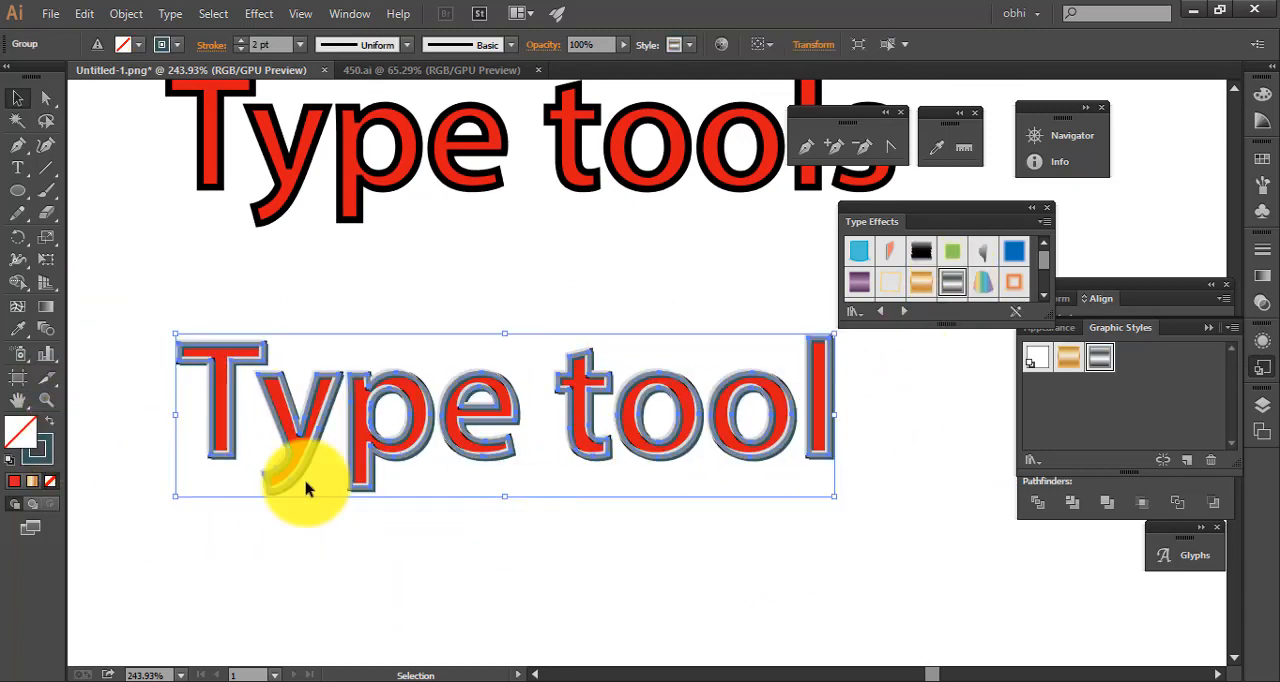
{"action": "left_click", "coordinate": [43, 460]}
{"action": "left_click", "coordinate": [51, 484]}
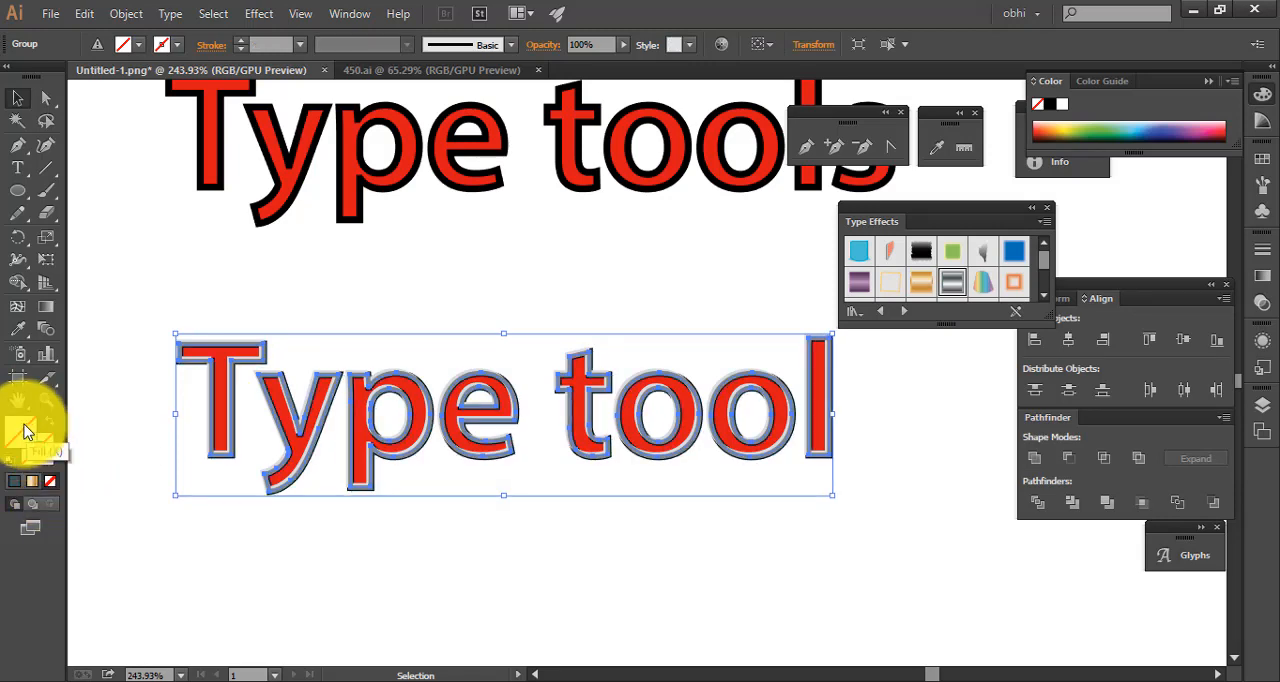
{"action": "left_click", "coordinate": [344, 416]}
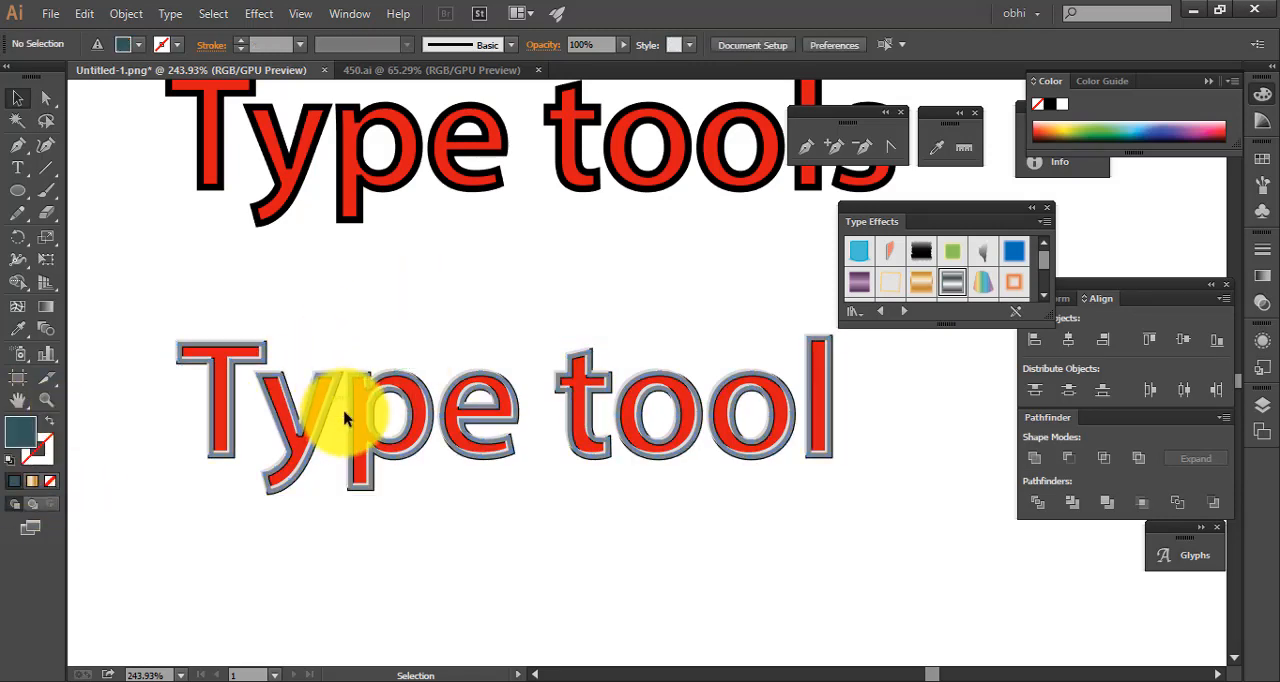
Reapply the Metal Silver 2 type effect to the outlined "Type tool" group and deselect it
{"action": "left_click", "coordinate": [318, 407]}
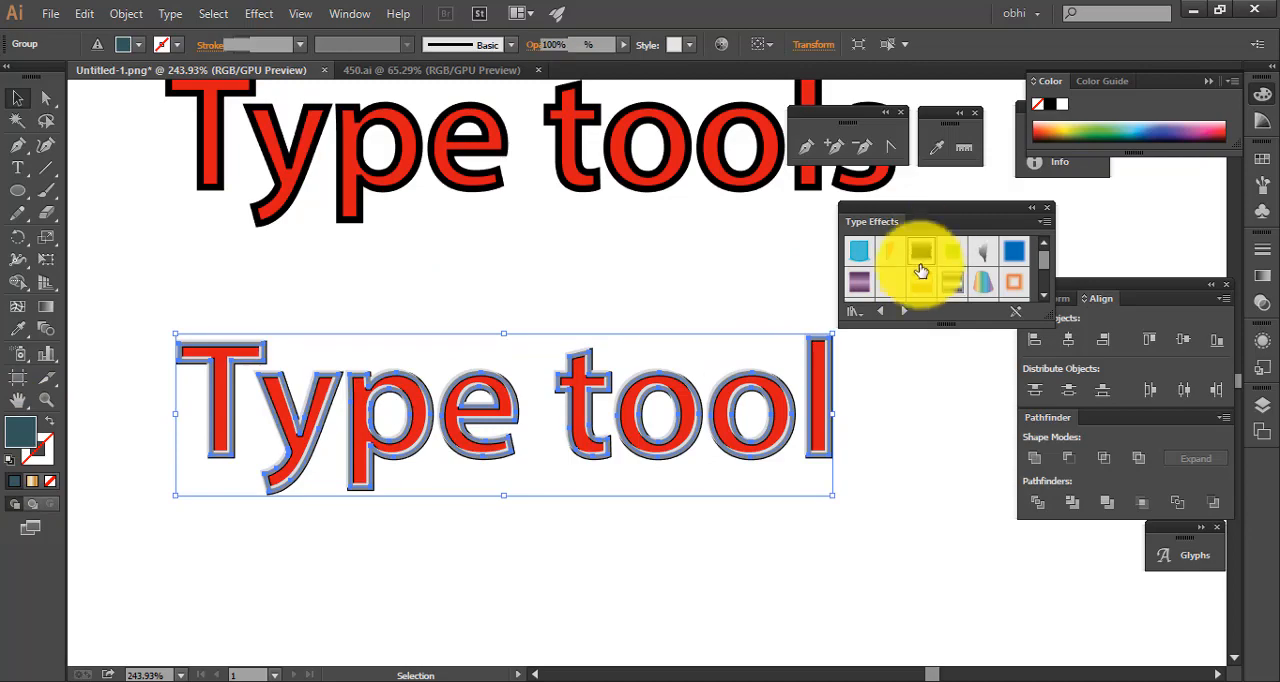
{"action": "left_click", "coordinate": [921, 270]}
{"action": "left_click", "coordinate": [948, 288]}
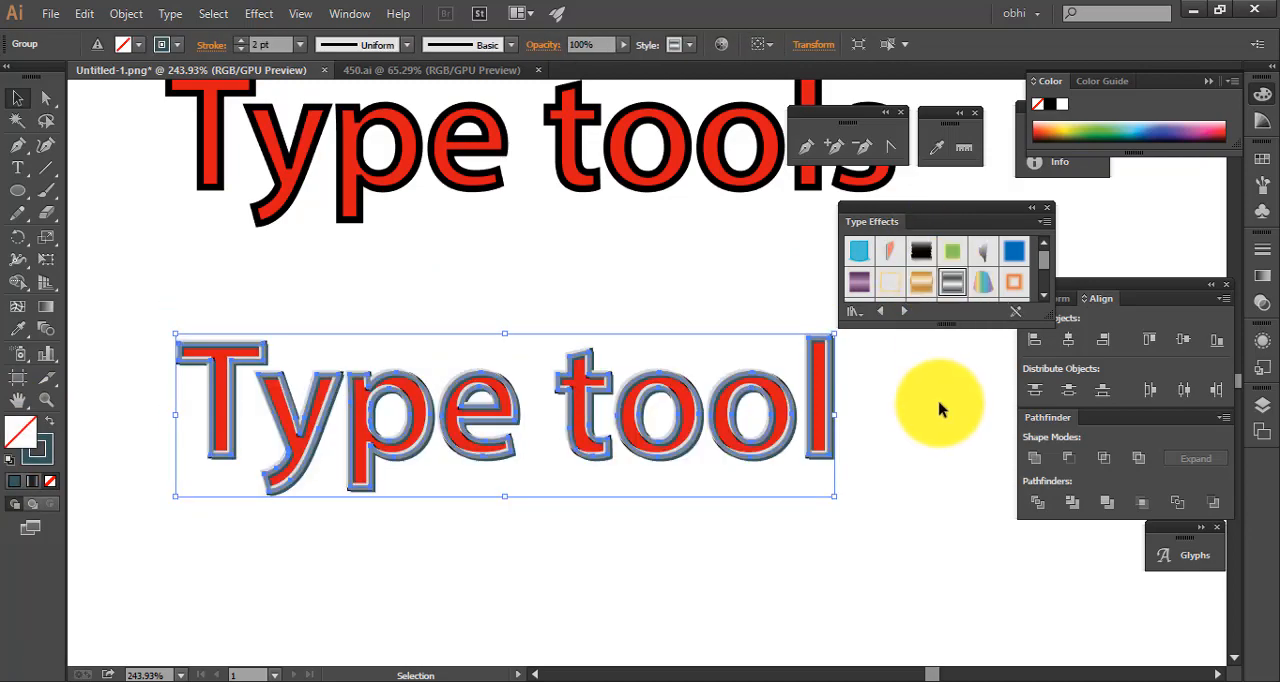
{"action": "left_click", "coordinate": [905, 402]}
{"action": "left_click", "coordinate": [395, 462]}
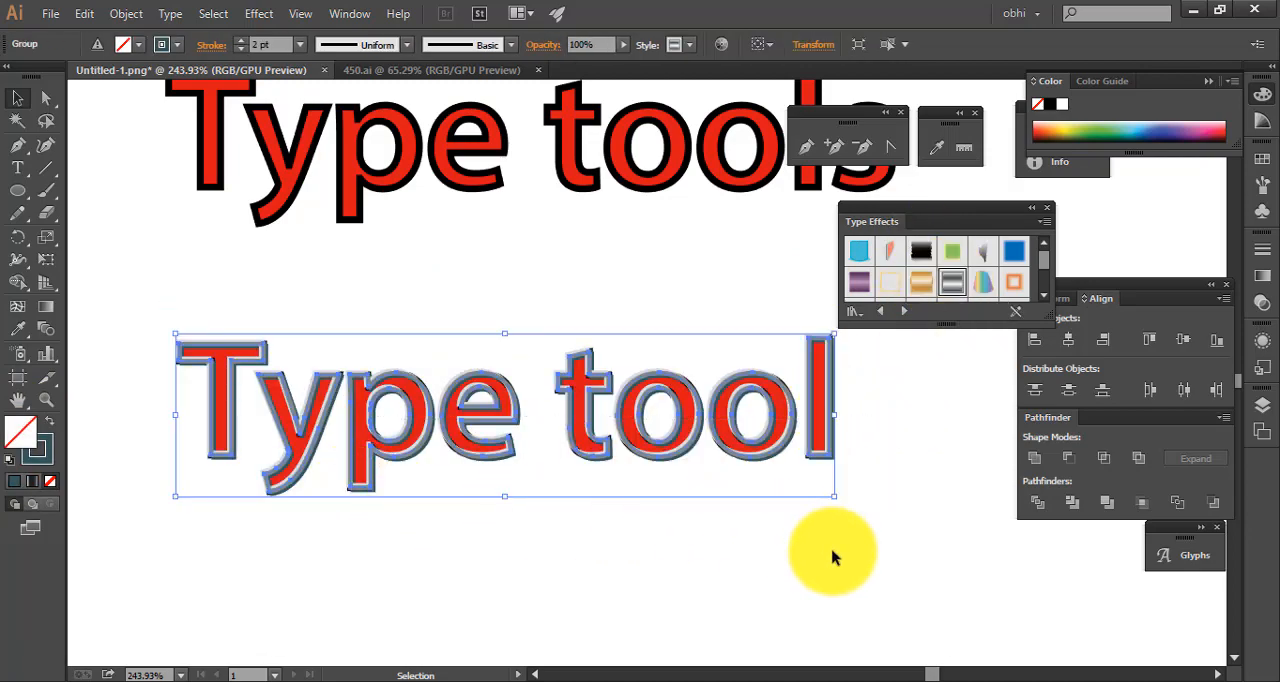
{"action": "left_click", "coordinate": [900, 525]}
Select the silver-styled "Type tool" group and display the full list of its appearance attributes
{"action": "left_click", "coordinate": [647, 441]}
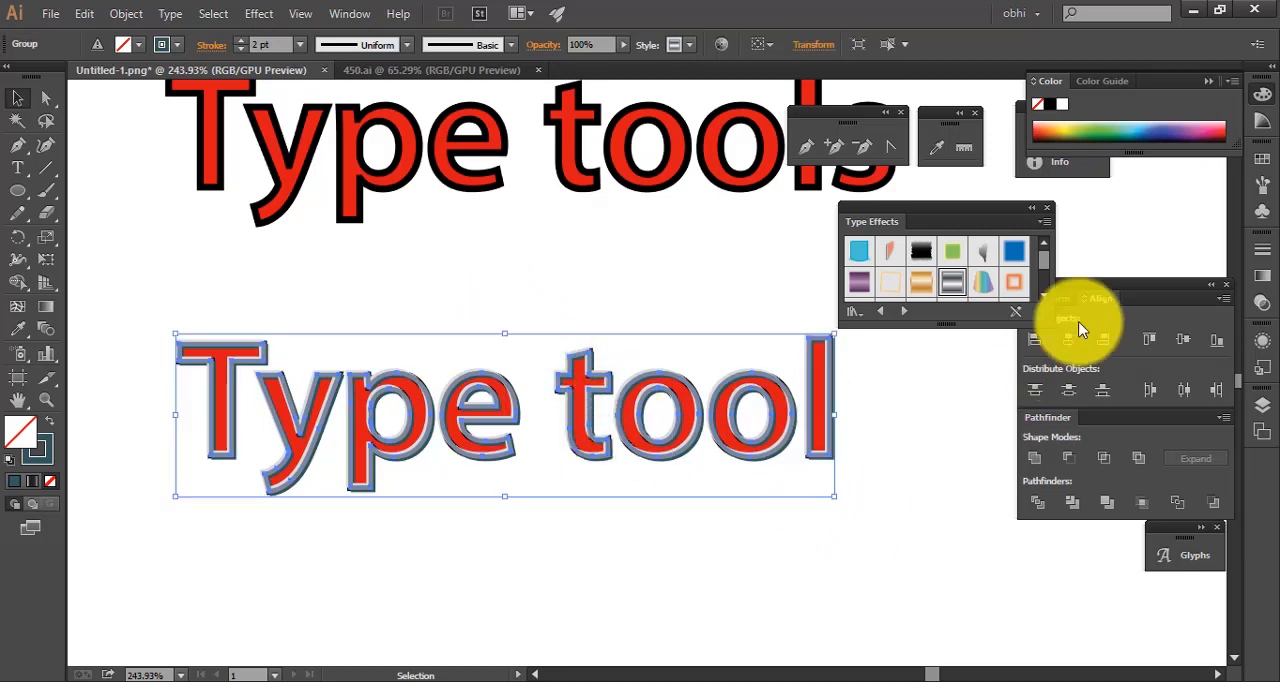
{"action": "left_click", "coordinate": [1262, 275]}
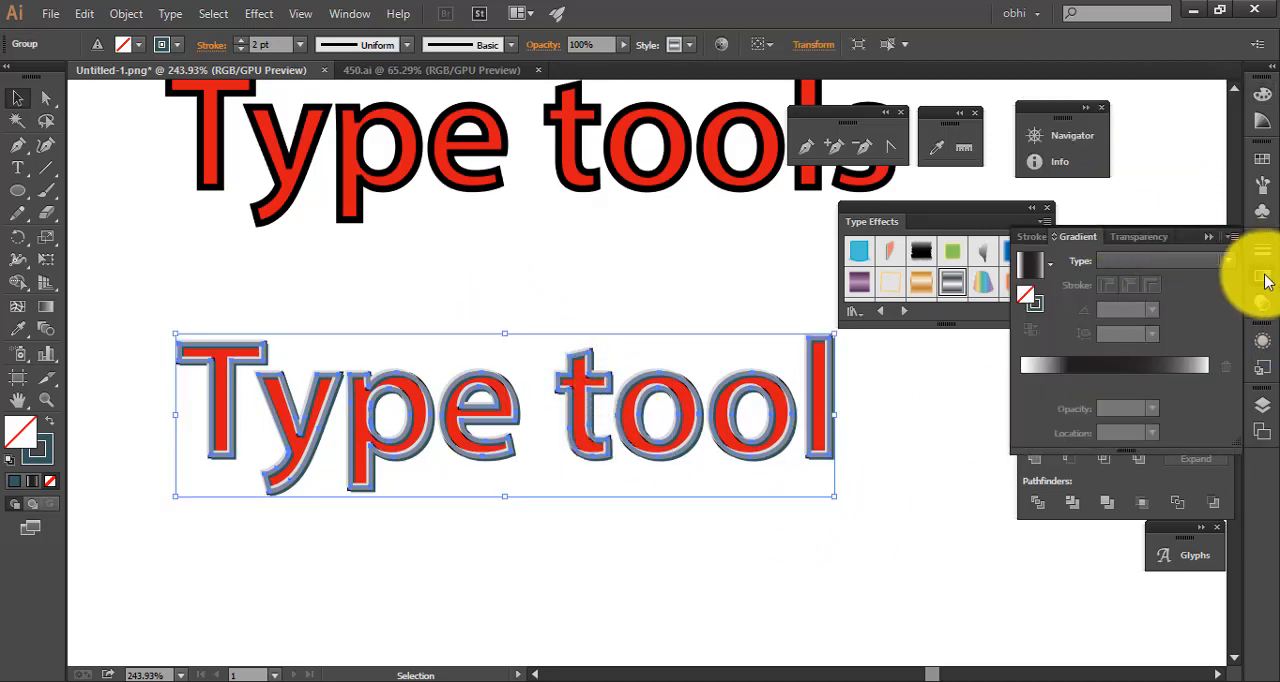
{"action": "left_click", "coordinate": [1262, 304]}
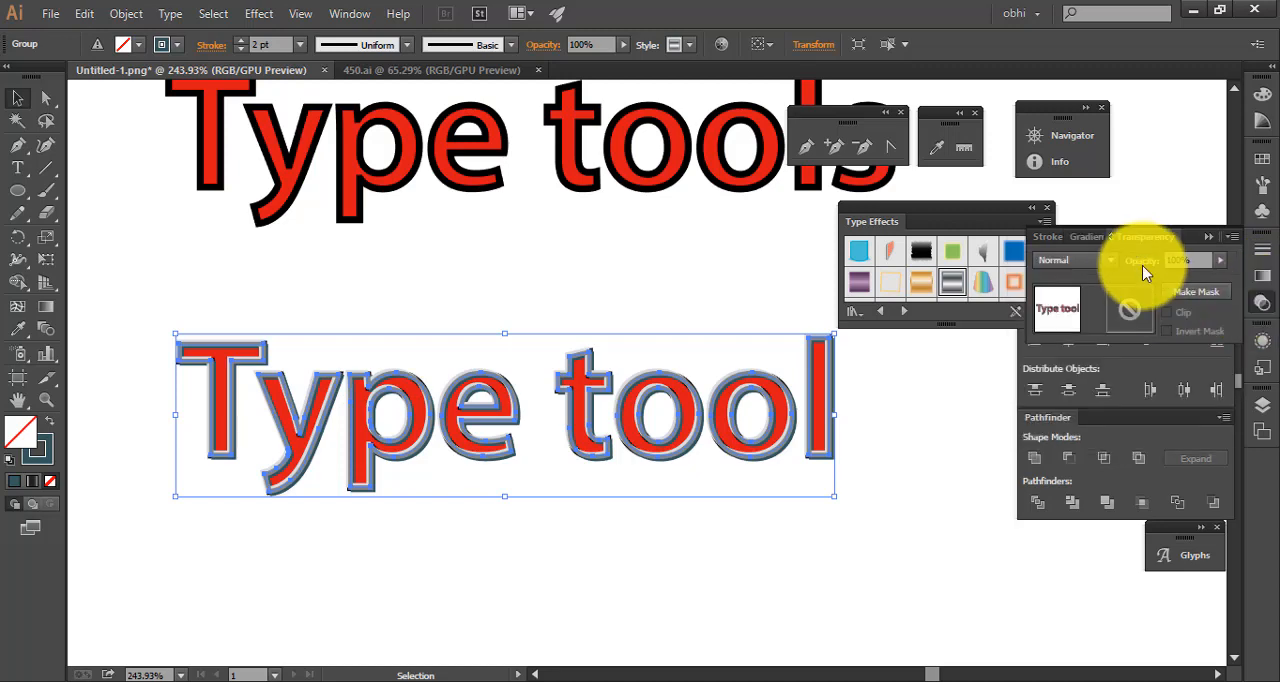
{"action": "left_click", "coordinate": [1262, 346]}
{"action": "left_click_drag", "start_coordinate": [1119, 474], "coordinate": [1127, 645]}
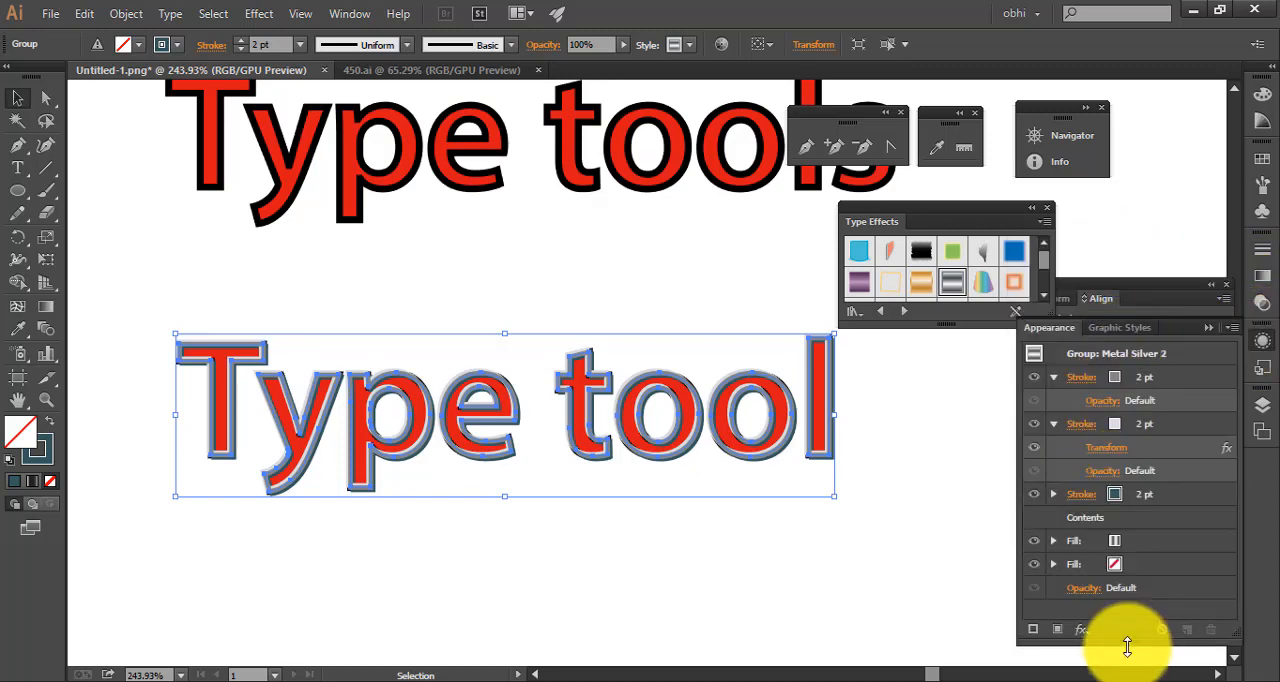
Hide and reshow the group's first and second stroke attributes one after the other to compare their effect
{"action": "left_click", "coordinate": [1037, 383]}
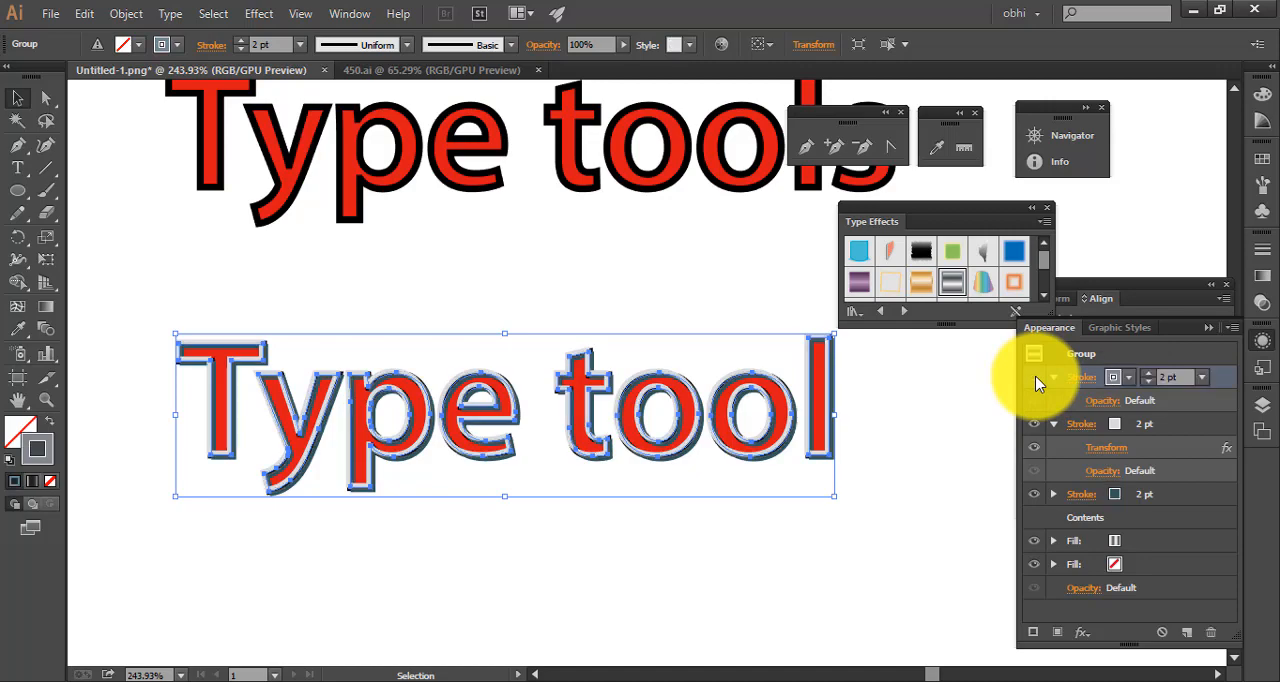
{"action": "left_click", "coordinate": [1037, 383]}
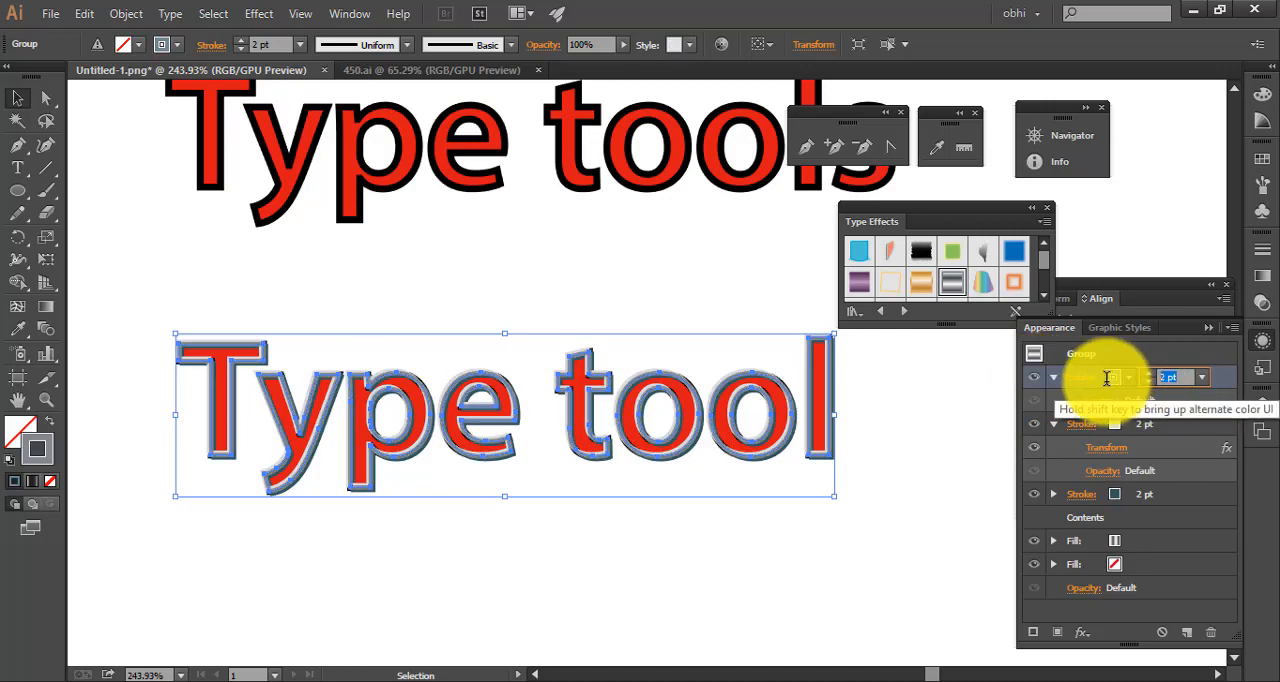
{"action": "scroll", "coordinate": [1107, 379], "scroll_direction": "up", "scroll_amount": 3}
{"action": "scroll", "coordinate": [1107, 379], "scroll_direction": "down", "scroll_amount": 4}
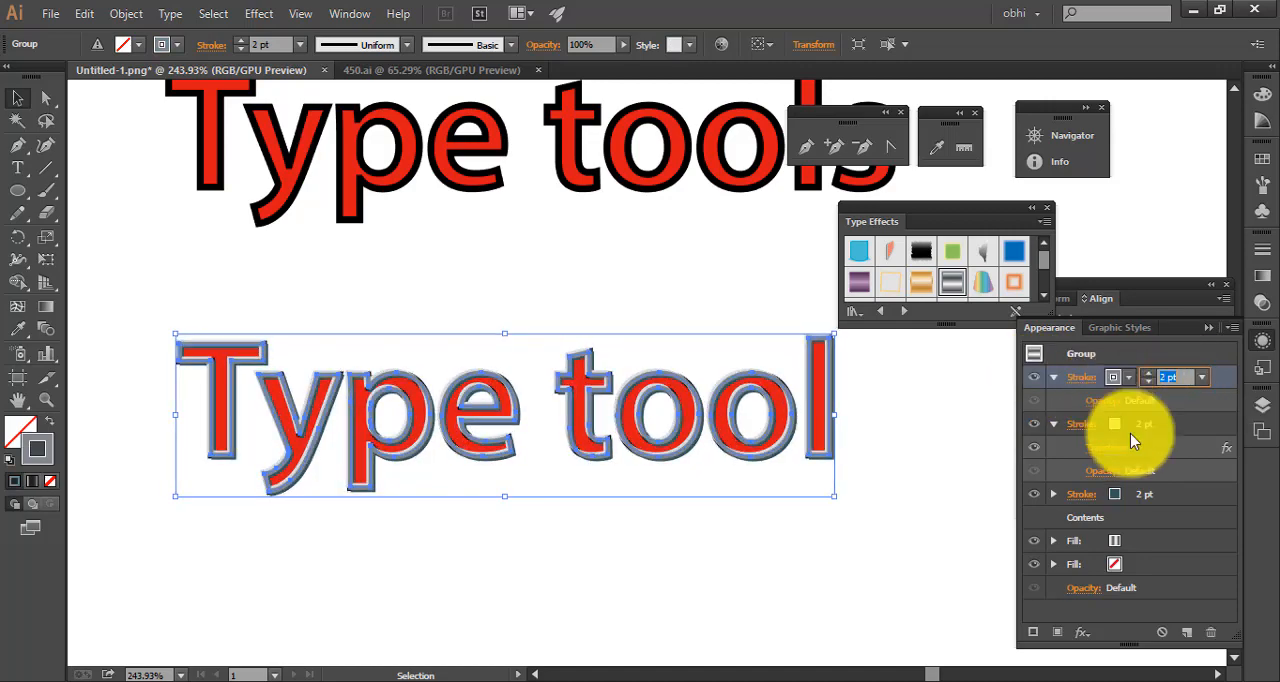
{"action": "left_click", "coordinate": [1172, 436]}
{"action": "left_click", "coordinate": [1035, 425]}
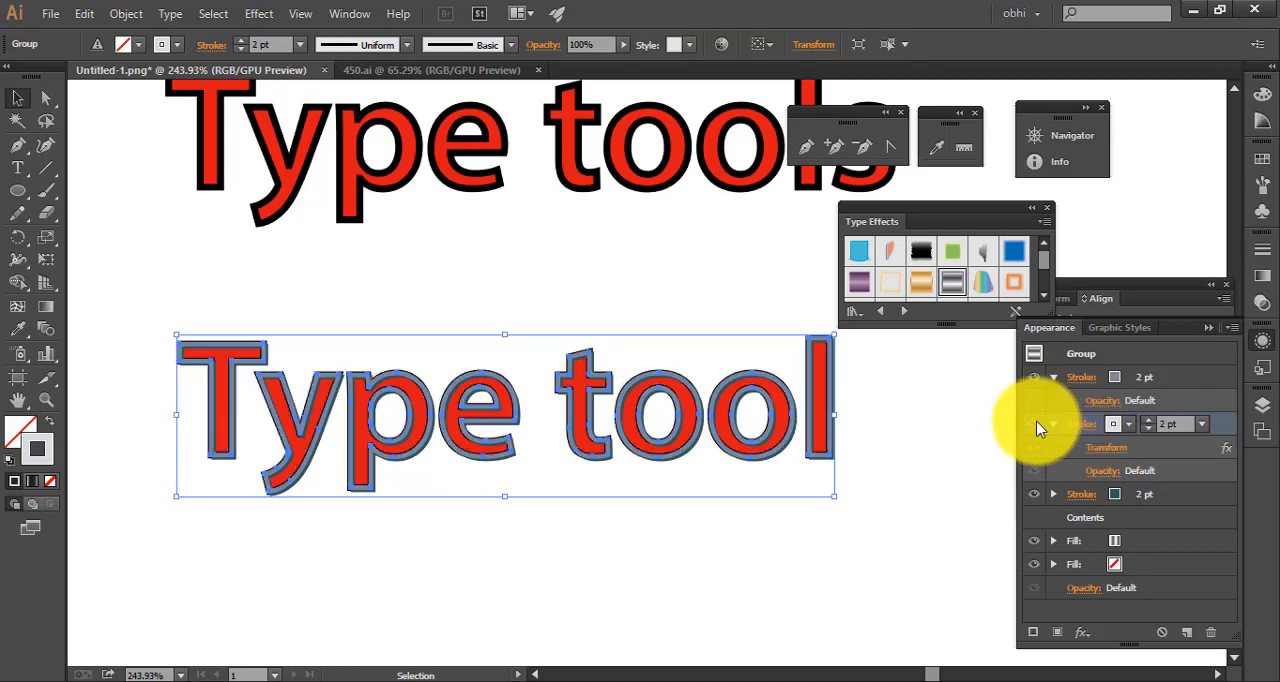
{"action": "left_click", "coordinate": [1037, 428]}
Select the group's third stroke attribute and examine its weight, cap, corner and profile options
{"action": "left_click", "coordinate": [1163, 492]}
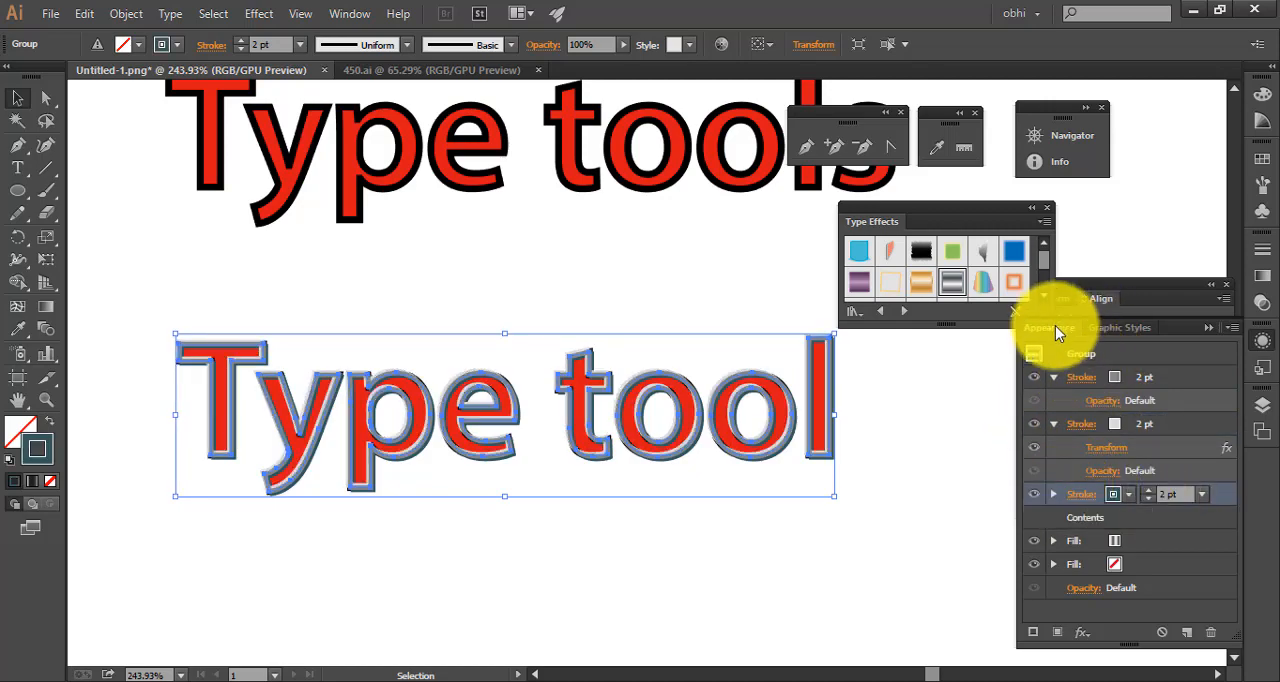
{"action": "left_click", "coordinate": [348, 14]}
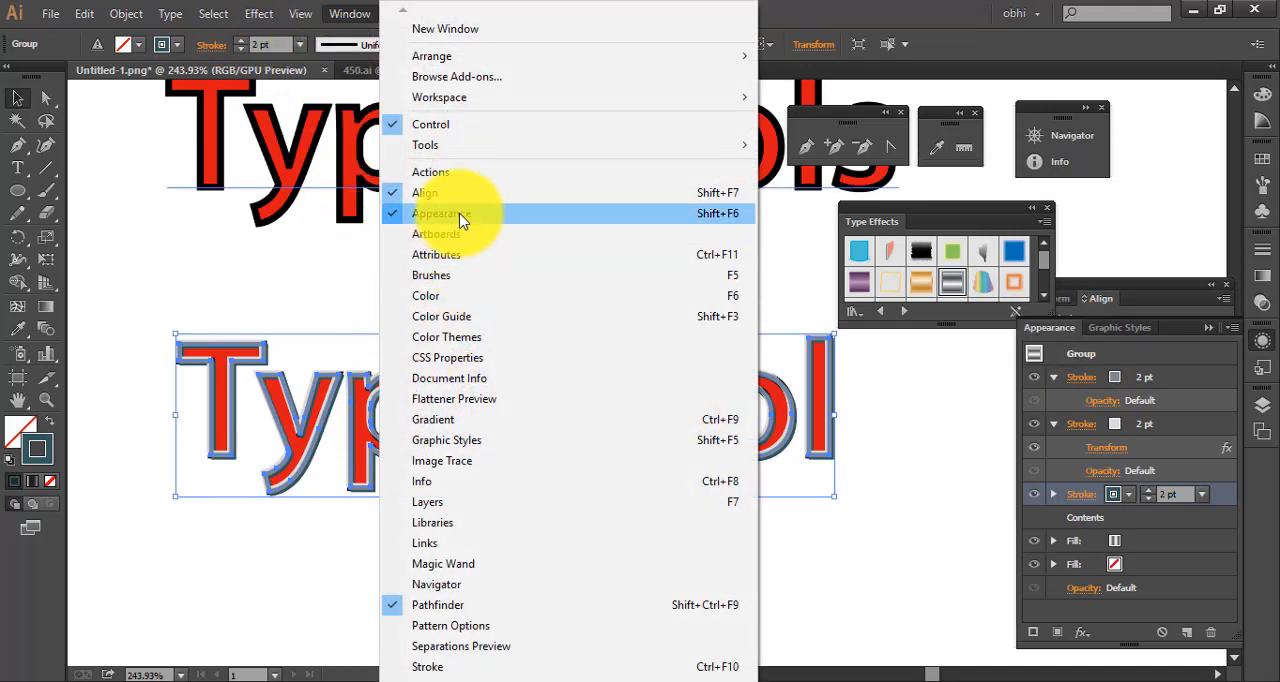
{"action": "left_click", "coordinate": [1083, 492]}
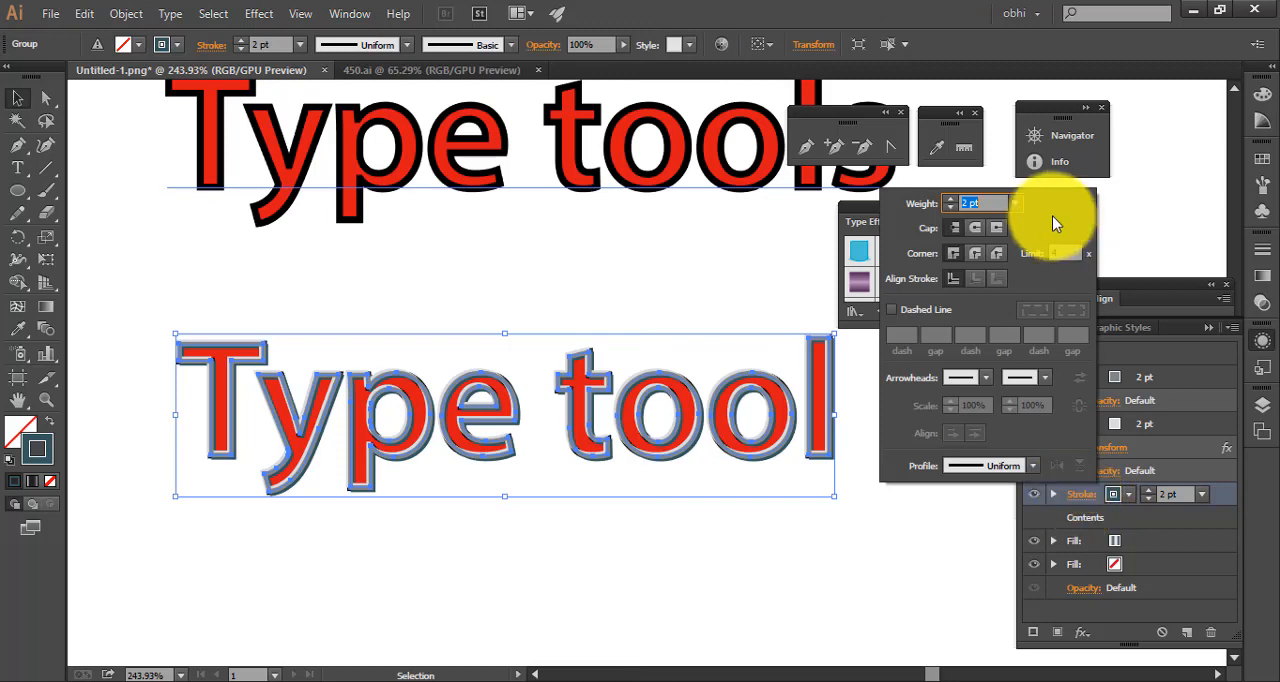
{"action": "left_click", "coordinate": [1210, 494]}
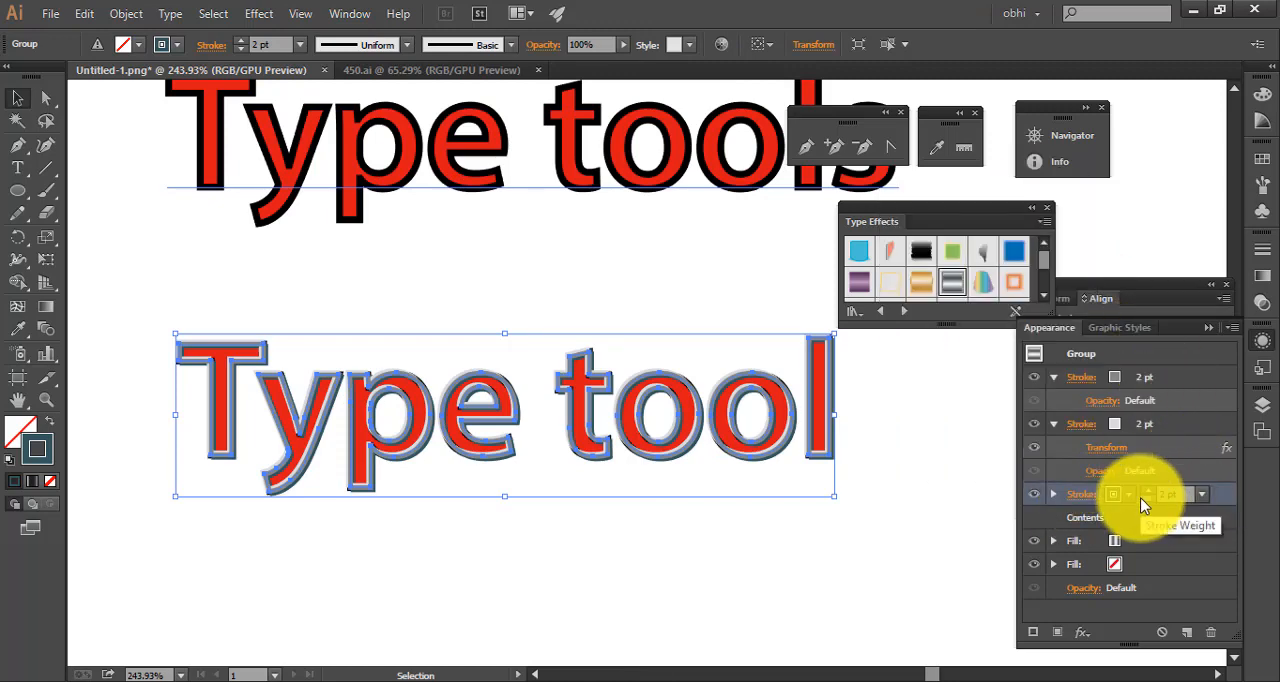
Delete the silver-styled "Type tool" group, collapse the Type Effects library and move the red "Type tools" text down into the freed space
{"action": "left_click", "coordinate": [871, 520]}
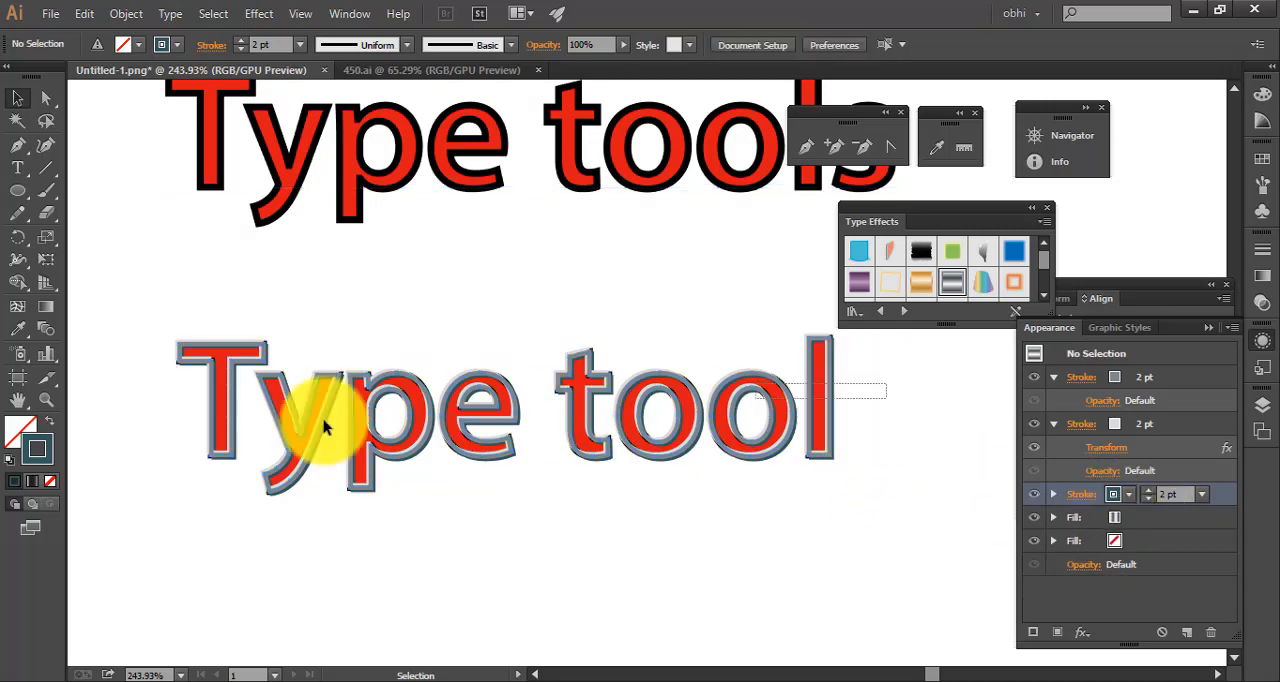
{"action": "left_click", "coordinate": [318, 428]}
{"action": "key", "text": "Delete"}
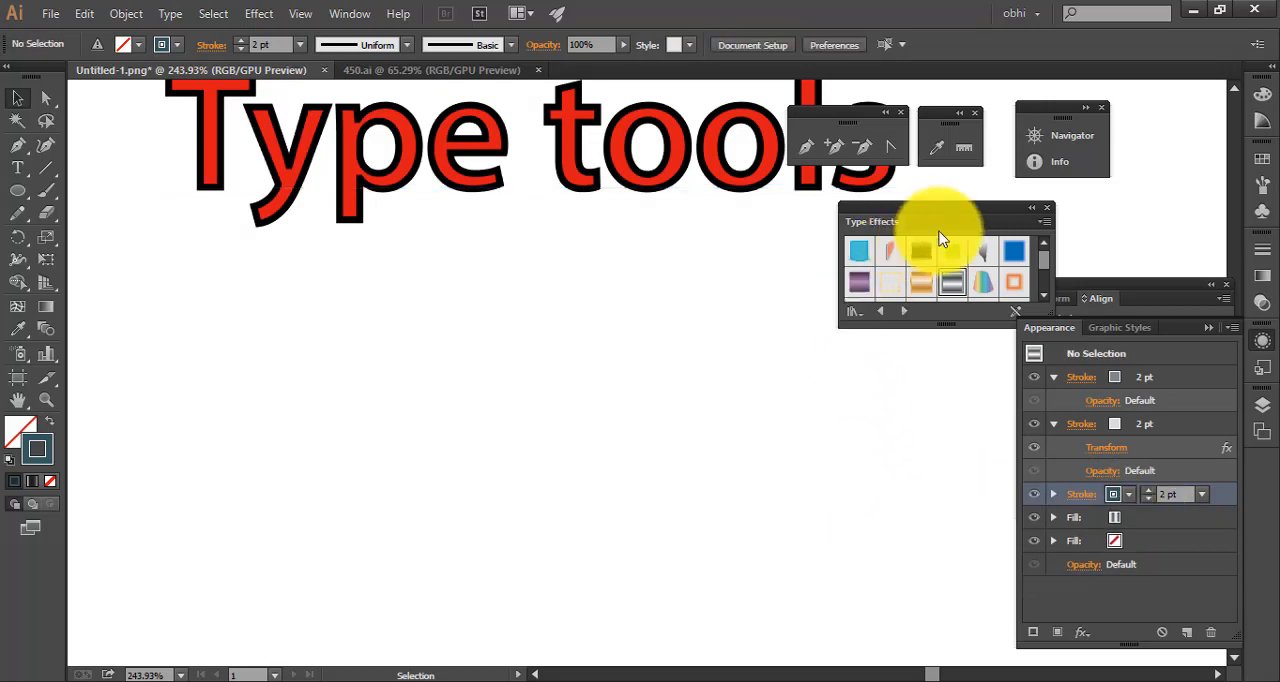
{"action": "left_click", "coordinate": [1032, 208]}
{"action": "left_click_drag", "start_coordinate": [697, 182], "coordinate": [697, 408]}
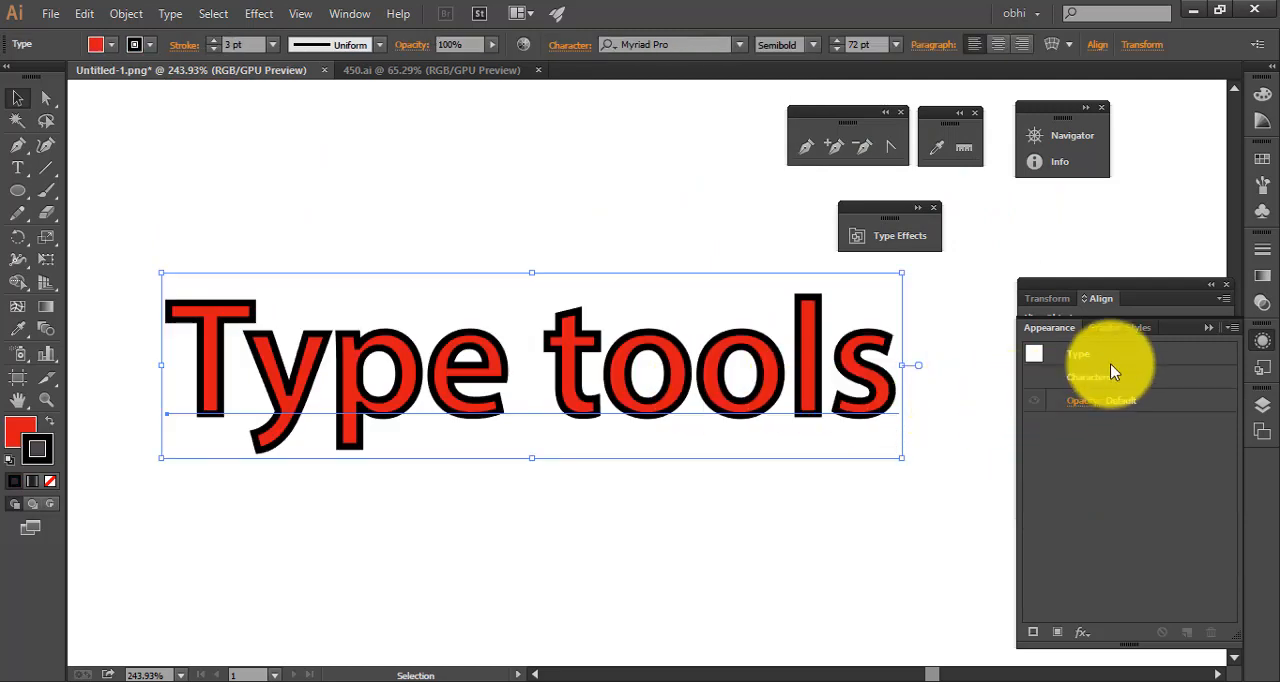
Add a new stroke attribute to the "Type tools" text and set its weight to 4 pt
{"action": "left_click", "coordinate": [1038, 634]}
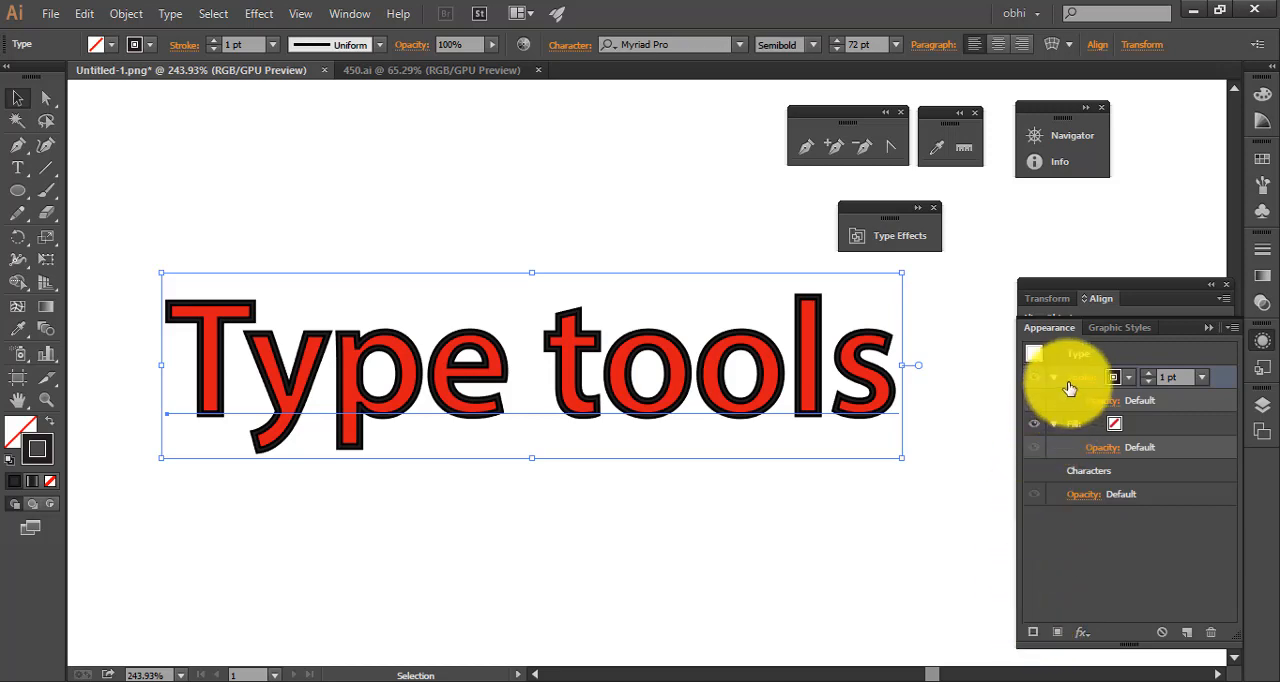
{"action": "left_click", "coordinate": [1186, 376]}
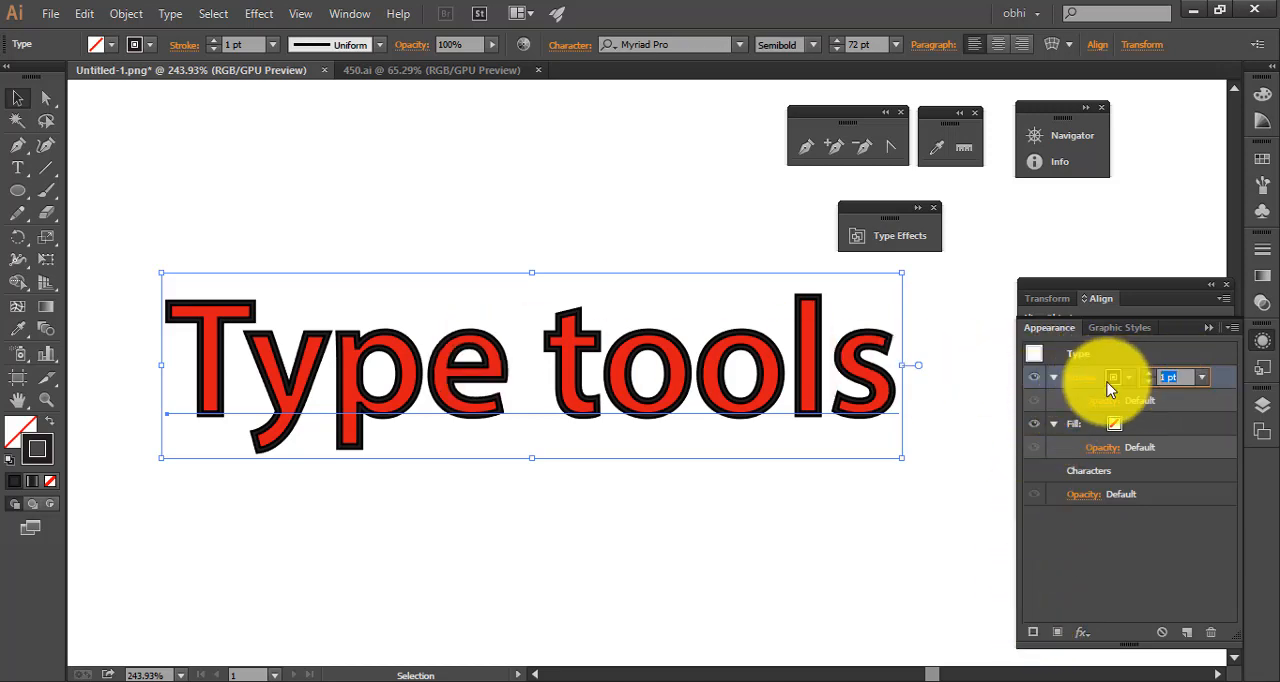
{"action": "type", "text": "4"}
{"action": "key", "text": "Return"}
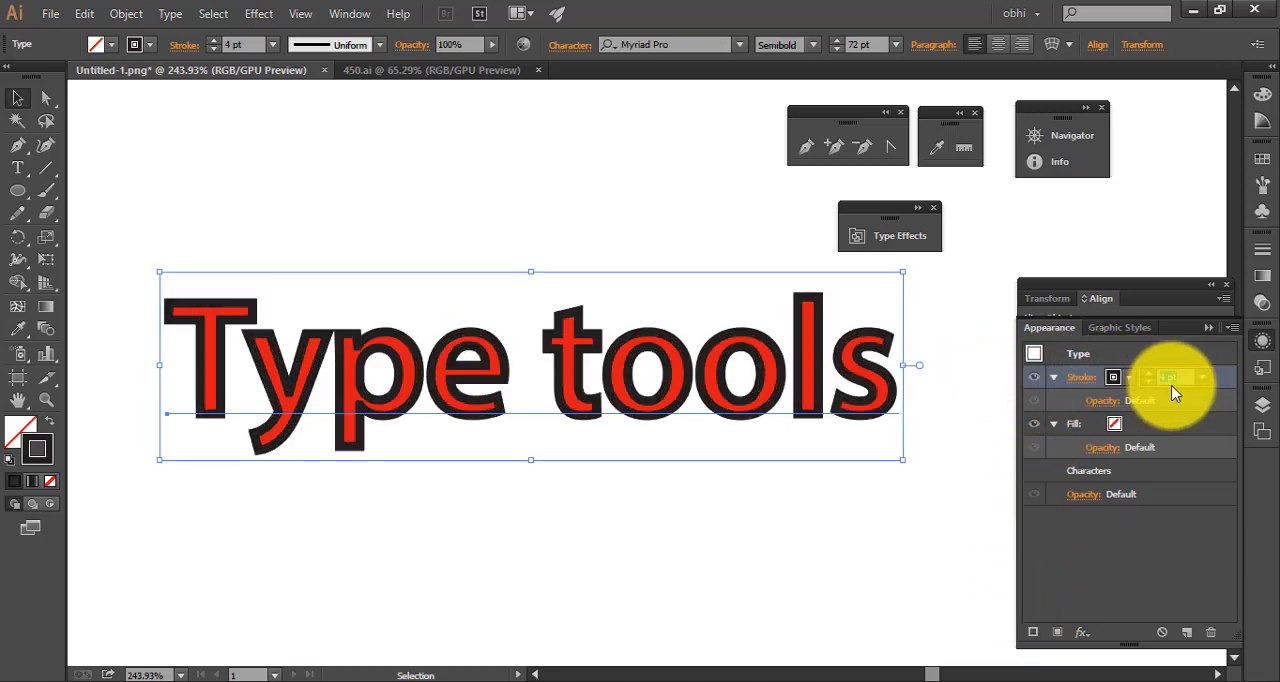
Colour the new stroke yellow from the Corporate swatch library and move that library clear of the text
{"action": "left_click", "coordinate": [1122, 378]}
{"action": "left_click", "coordinate": [932, 495]}
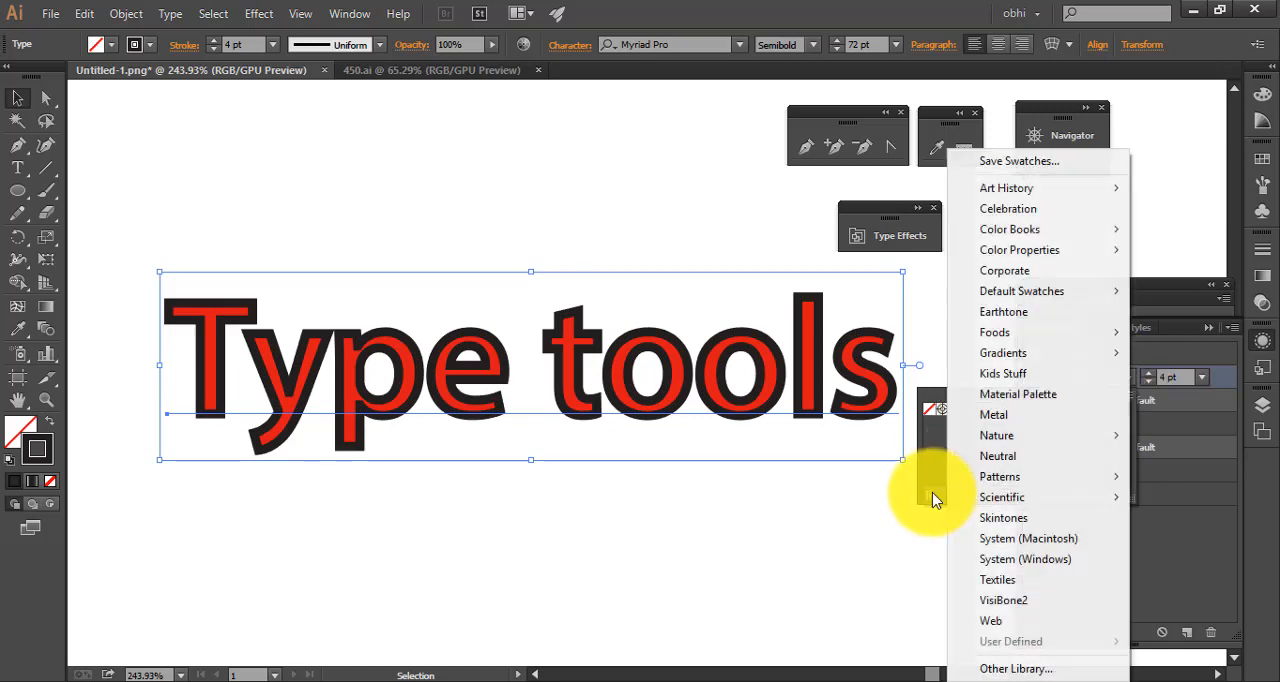
{"action": "left_click", "coordinate": [1030, 271]}
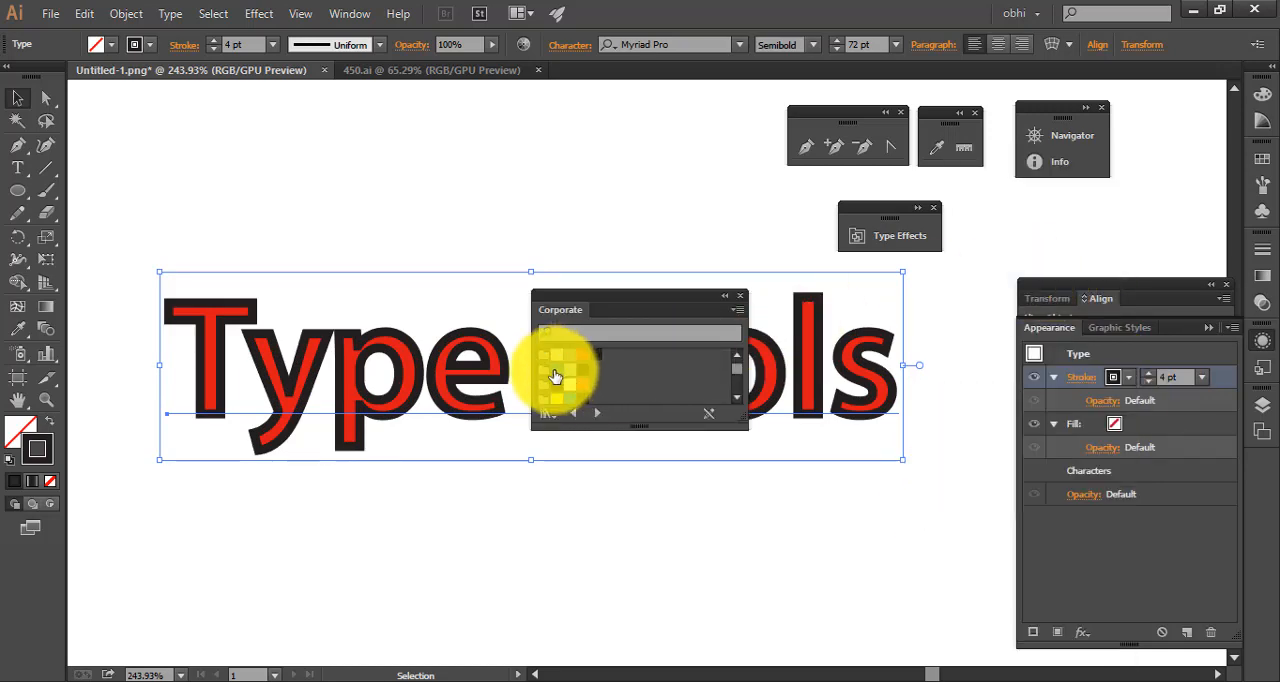
{"action": "left_click", "coordinate": [558, 399]}
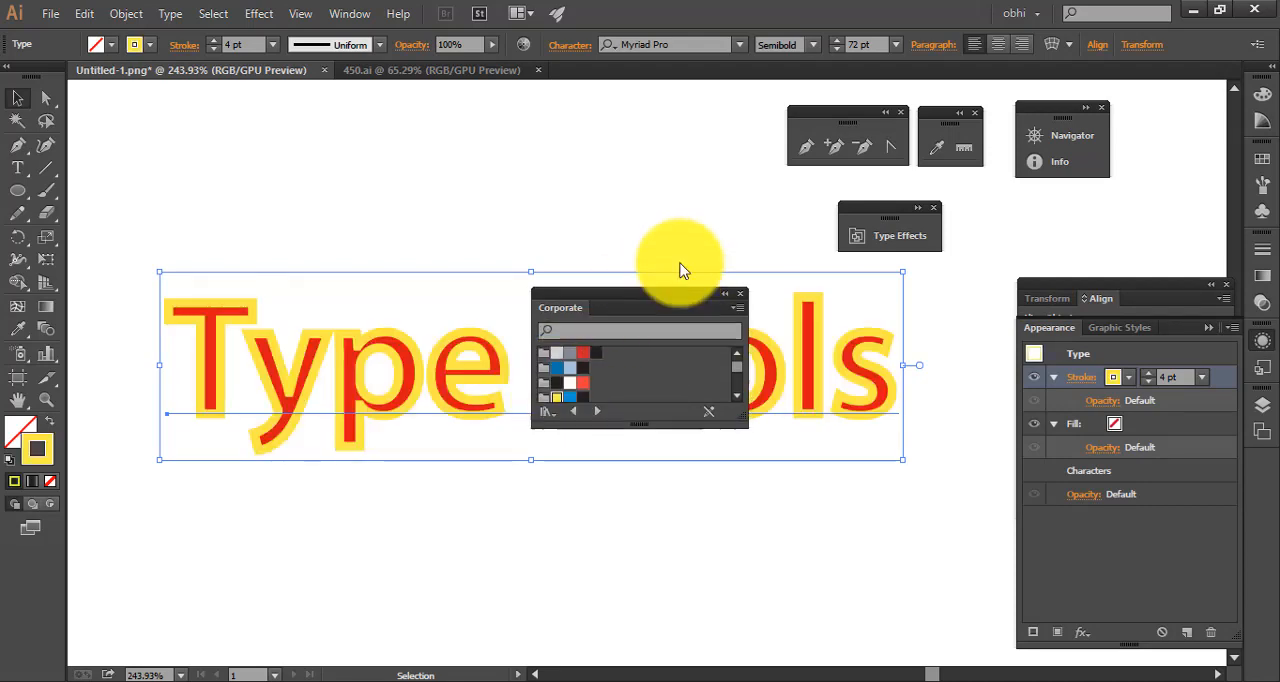
{"action": "left_click_drag", "start_coordinate": [677, 298], "coordinate": [674, 104]}
{"action": "left_click", "coordinate": [907, 541]}
{"action": "left_click", "coordinate": [519, 391]}
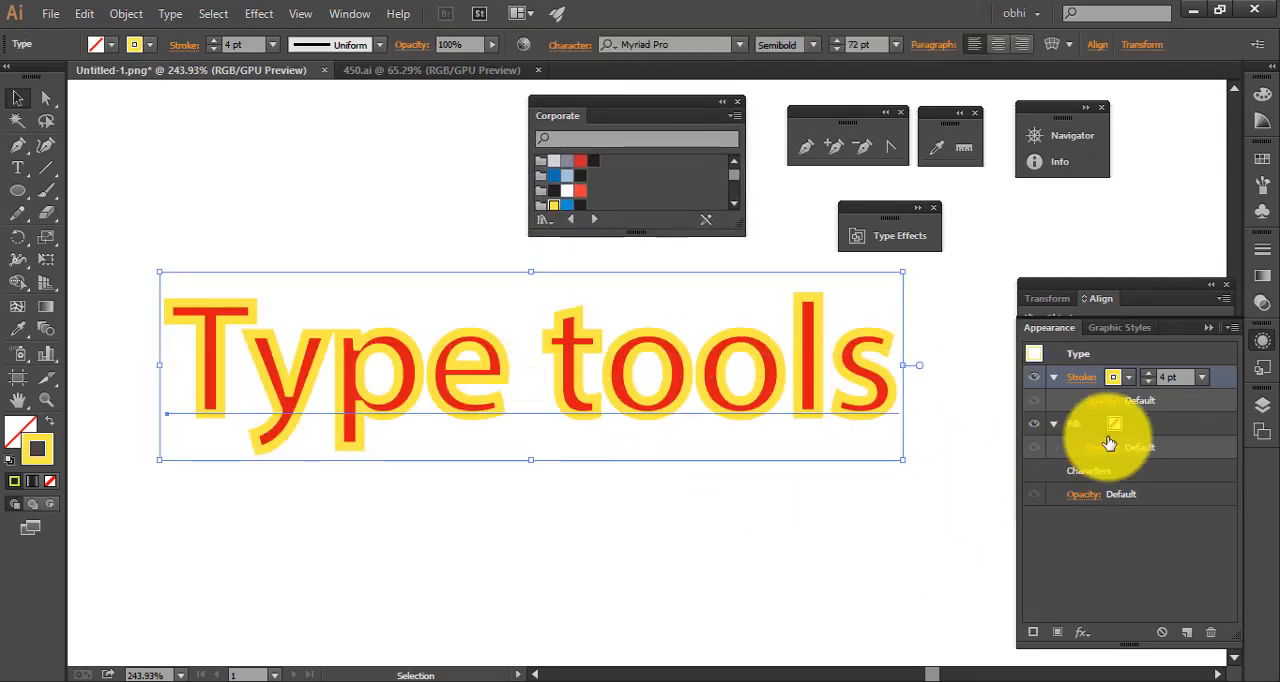
Add a new fill attribute to the "Type tools" text, colour it with the Corporate blue swatch and deselect the text
{"action": "left_click", "coordinate": [1062, 632]}
{"action": "left_click", "coordinate": [1128, 379]}
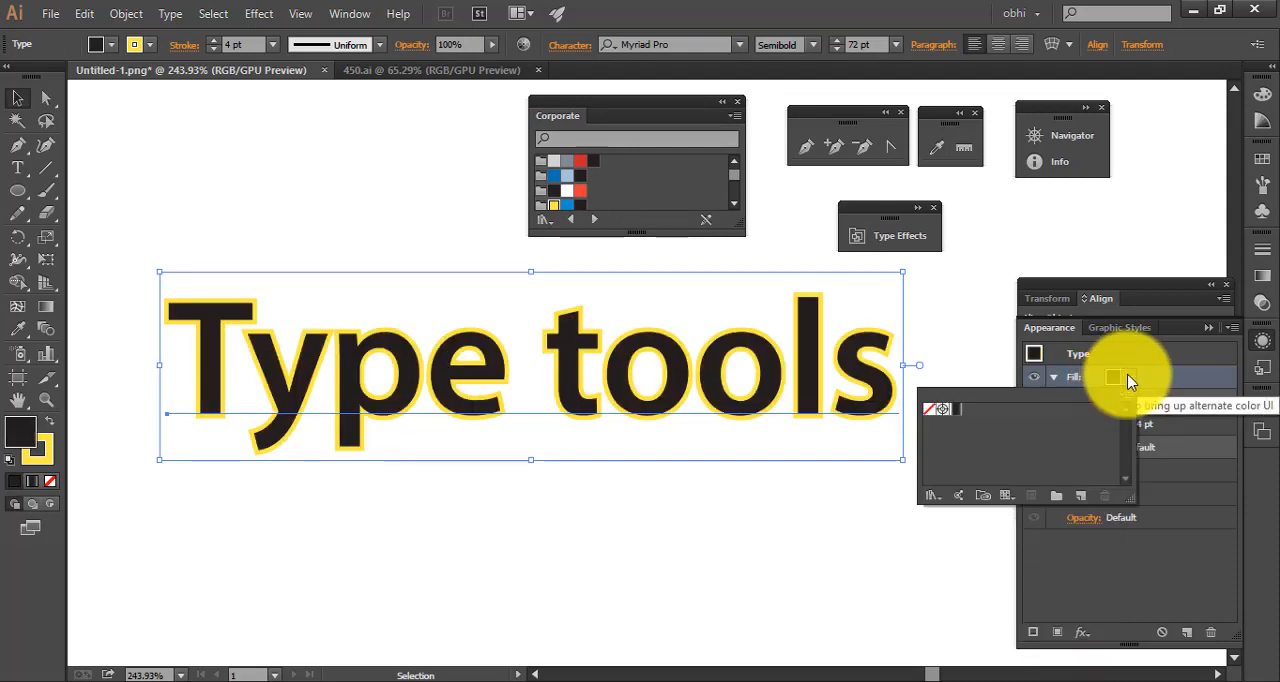
{"action": "left_click", "coordinate": [568, 196]}
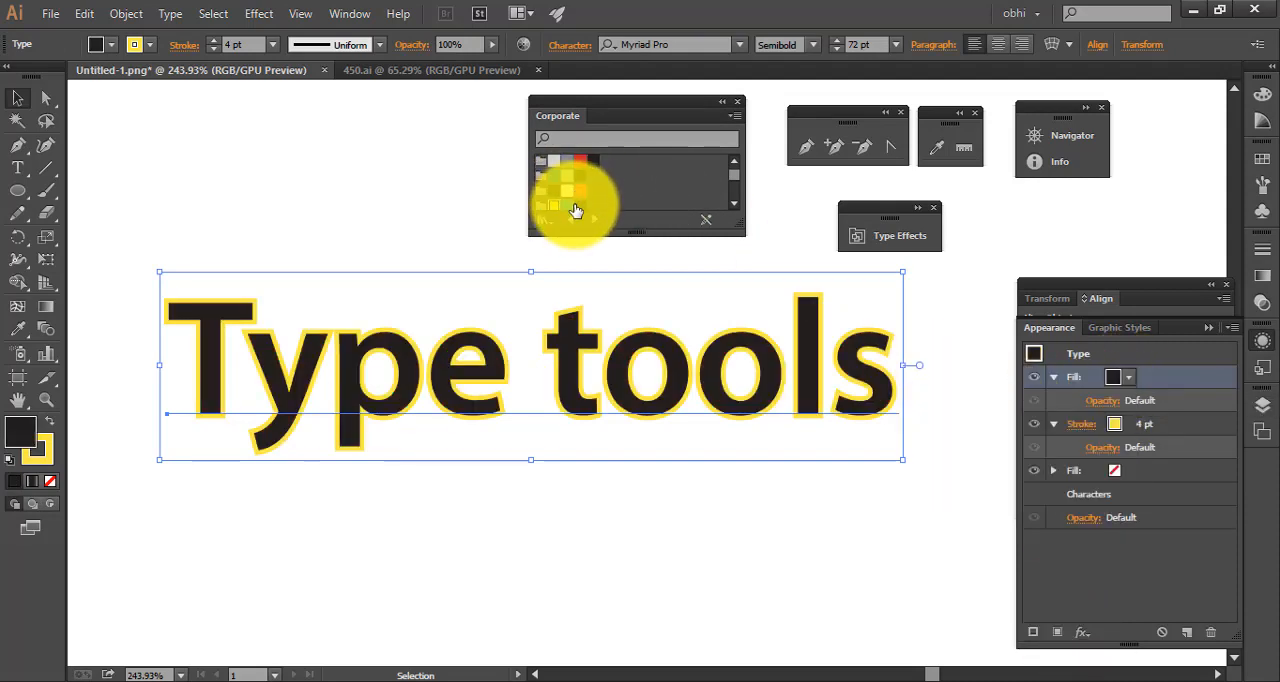
{"action": "left_click", "coordinate": [572, 208]}
{"action": "left_click", "coordinate": [790, 515]}
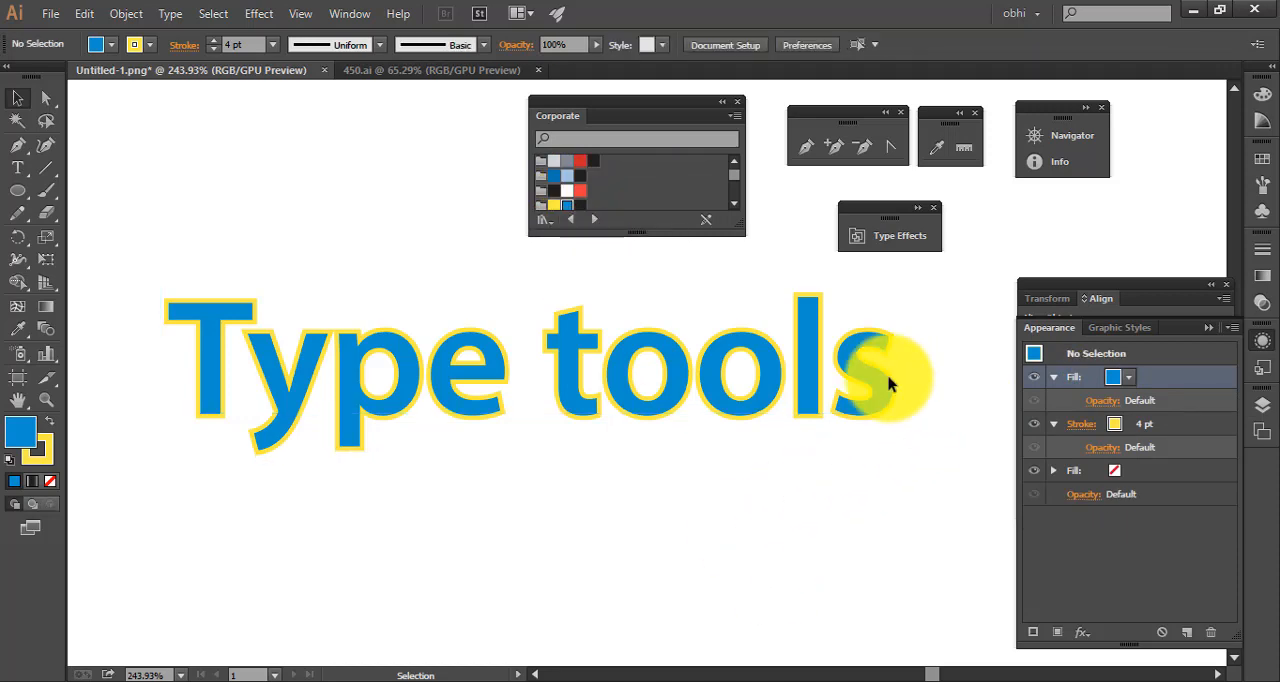
Collapse the Corporate swatch library and move the "Type tools" text to the upper left of the canvas to free up space
{"action": "left_click", "coordinate": [278, 382]}
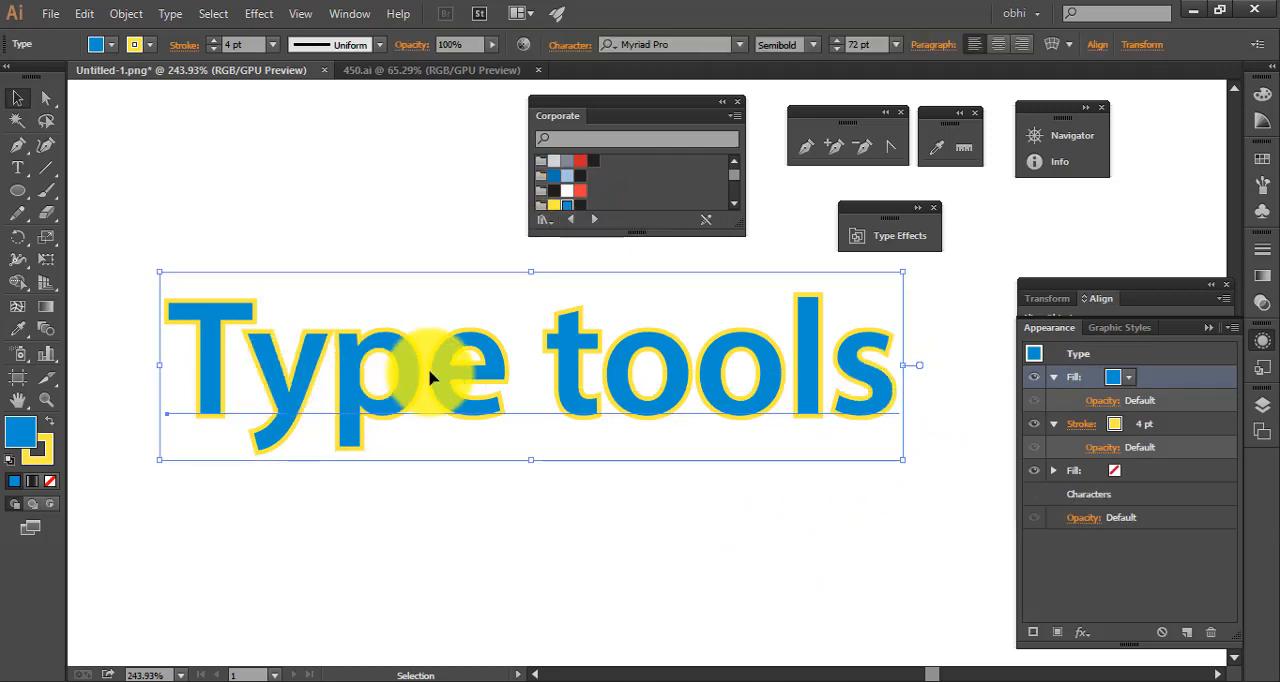
{"action": "mouse_move", "coordinate": [624, 360]}
{"action": "left_mouse_down"}
{"action": "mouse_move", "coordinate": [531, 374]}
{"action": "mouse_move", "coordinate": [613, 345]}
{"action": "left_mouse_up"}
{"action": "double_click", "coordinate": [723, 108]}
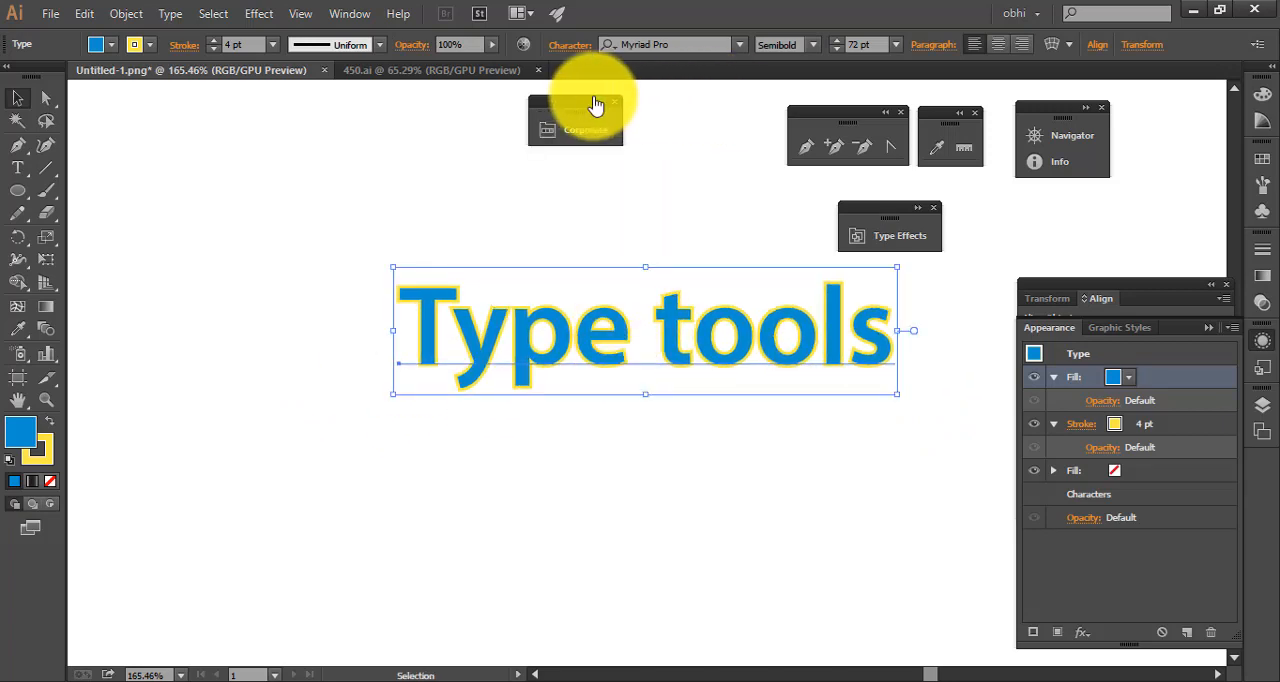
{"action": "left_click_drag", "start_coordinate": [594, 106], "coordinate": [674, 100]}
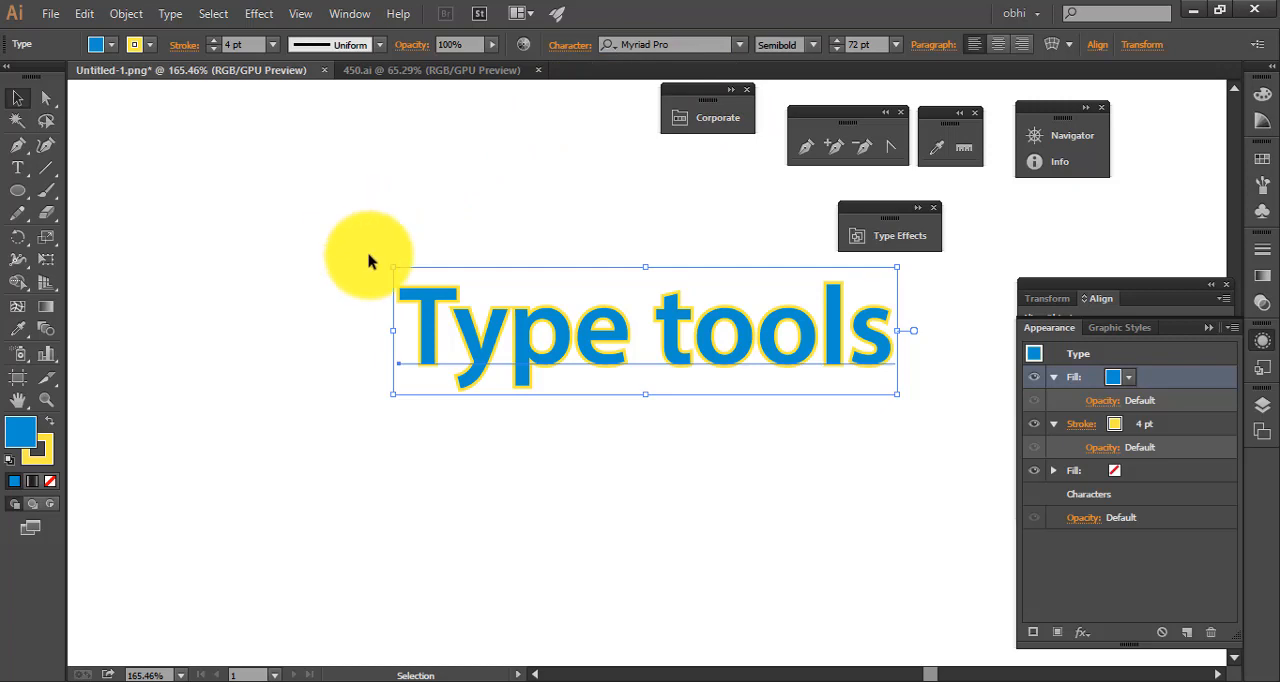
{"action": "left_click_drag", "start_coordinate": [491, 231], "coordinate": [372, 267]}
{"action": "left_click_drag", "start_coordinate": [596, 323], "coordinate": [280, 267]}
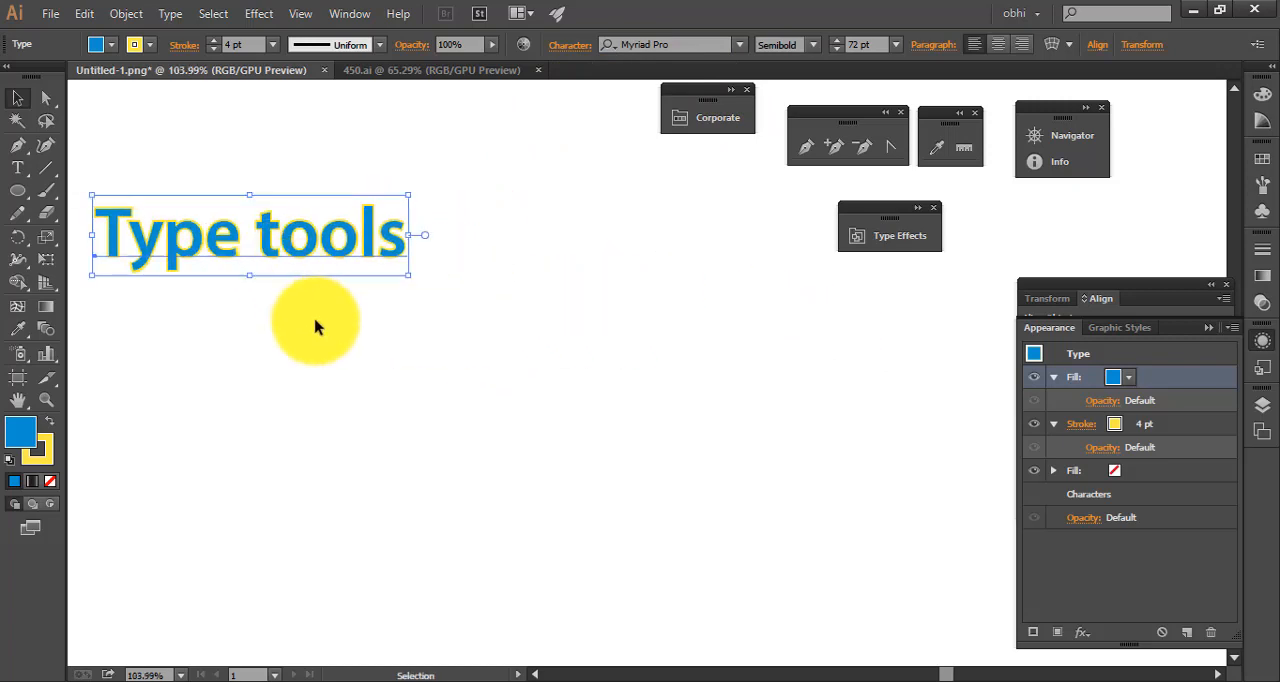
{"action": "left_click", "coordinate": [19, 170]}
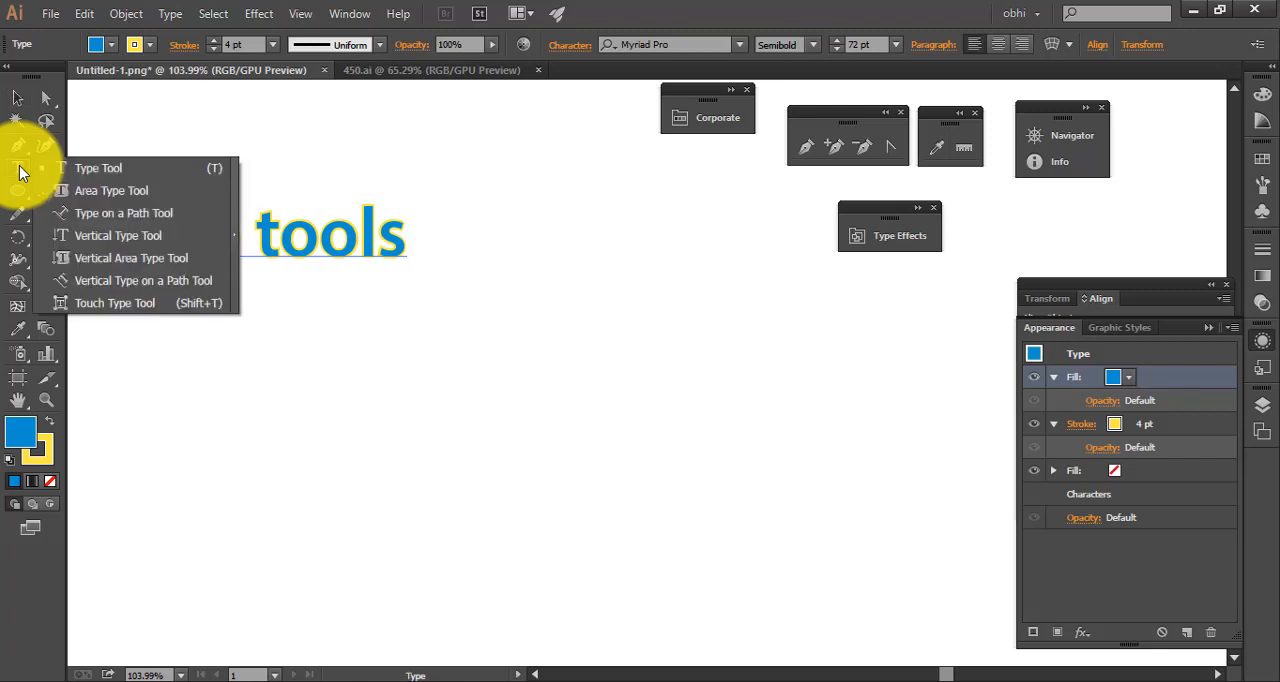
{"action": "left_click", "coordinate": [82, 168]}
{"action": "left_click_drag", "start_coordinate": [523, 396], "coordinate": [650, 440]}
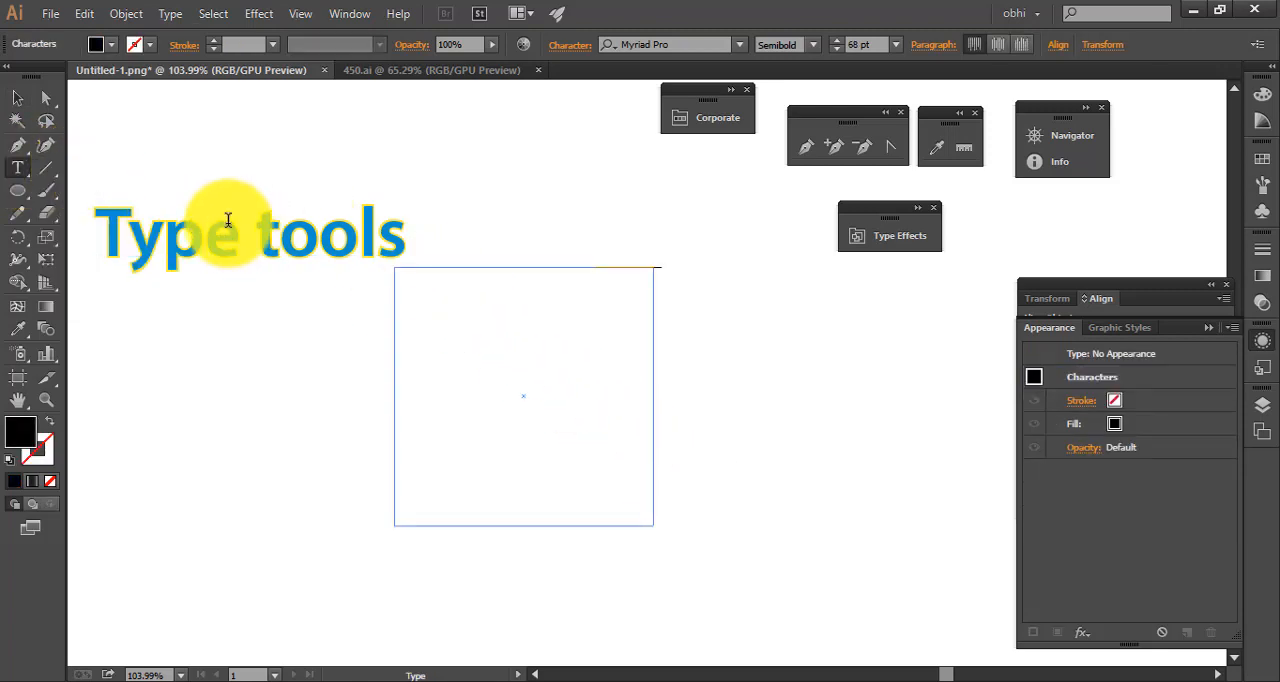
{"action": "left_click", "coordinate": [17, 97]}
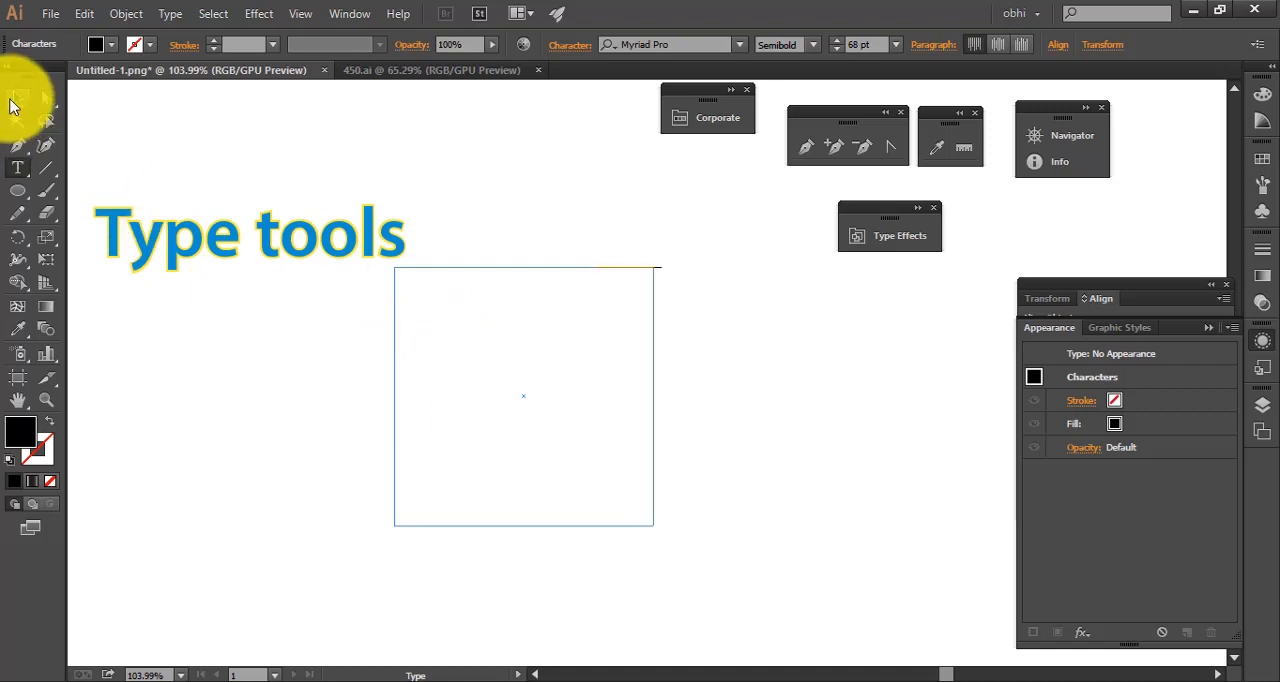
{"action": "left_click", "coordinate": [637, 398]}
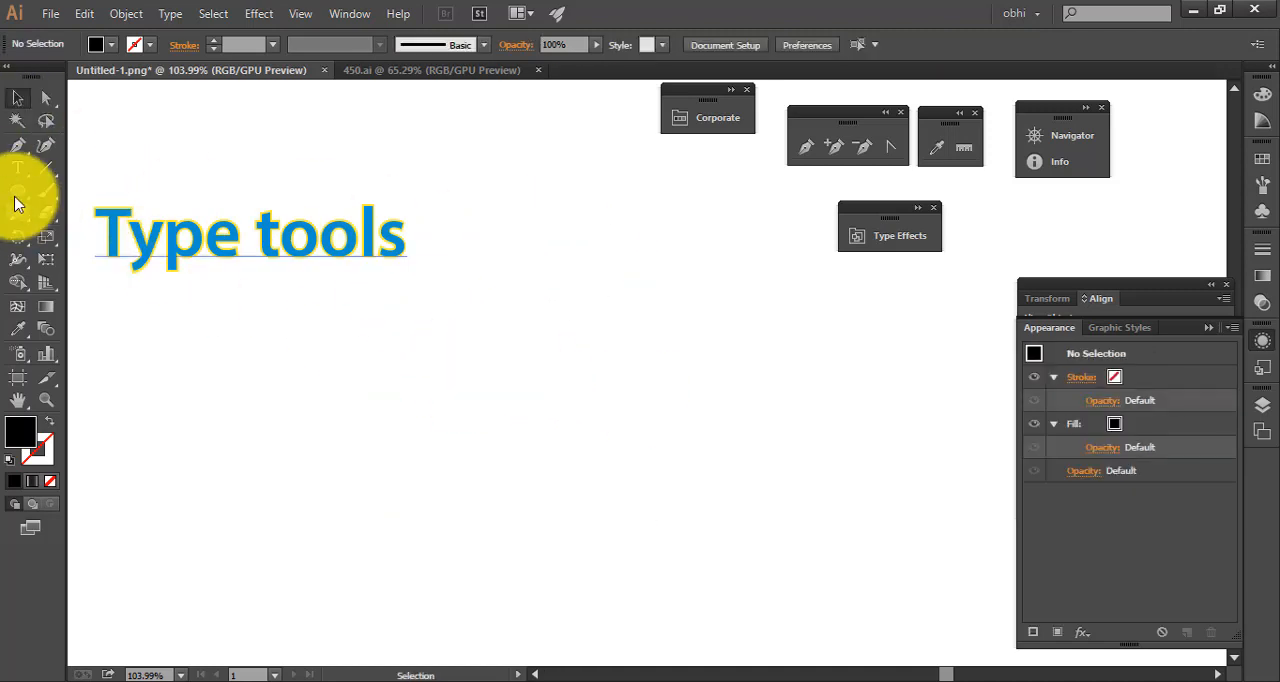
Draw a wide text area below the "Type tools" heading and enter the designer's full name and "Graphic Designer" on two lines at 20 pt
{"action": "left_click_drag", "start_coordinate": [16, 167], "coordinate": [112, 169]}
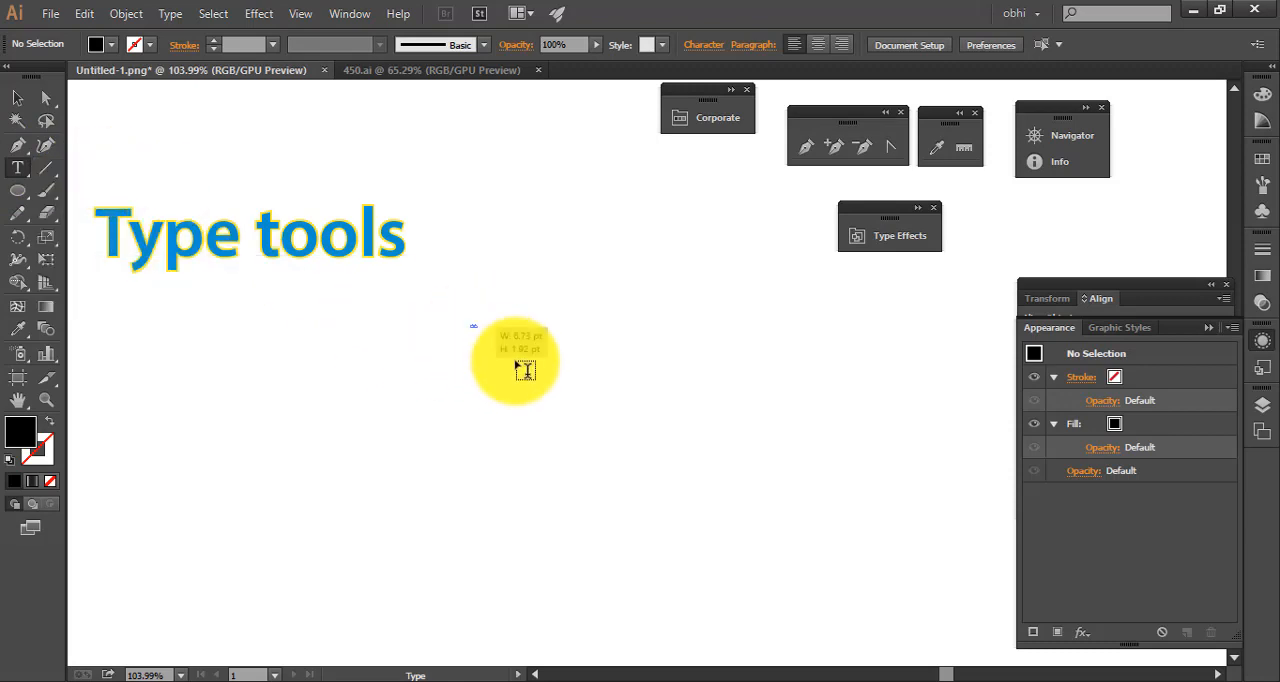
{"action": "left_click_drag", "start_coordinate": [471, 326], "coordinate": [817, 527]}
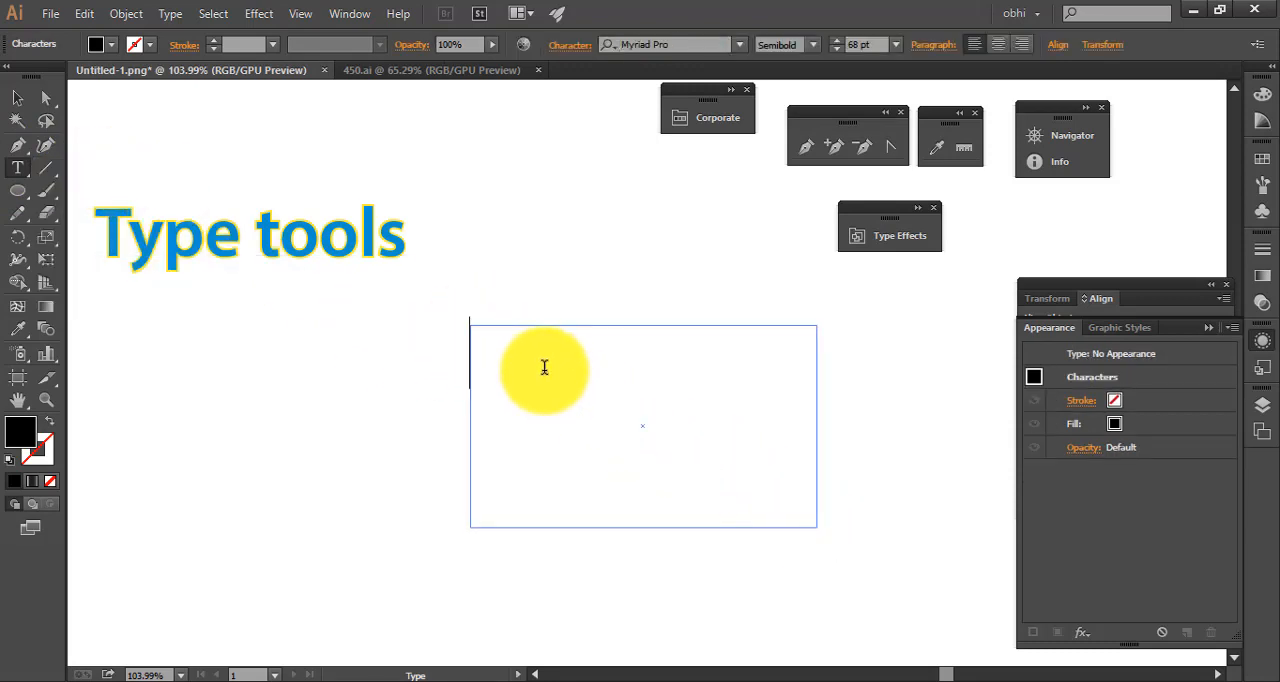
{"action": "left_click", "coordinate": [870, 44]}
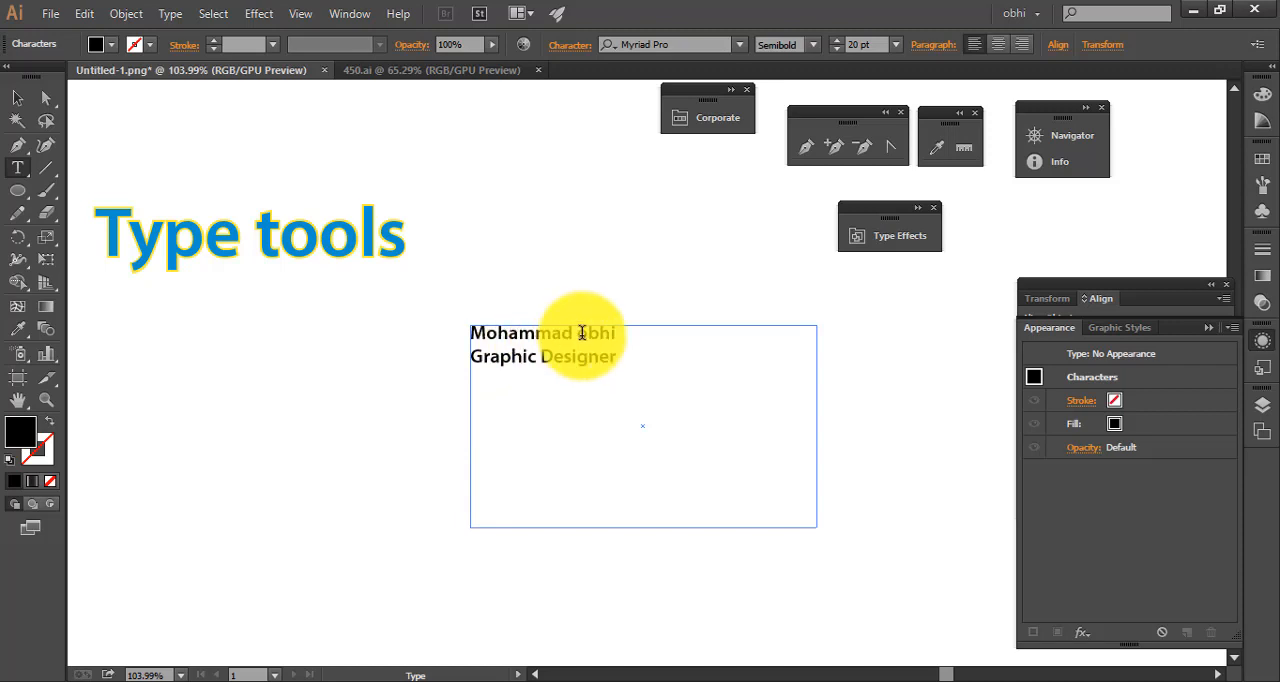
Set the "Graphic Designer" line to 16 pt with the Regular font style and finish editing the text
{"action": "left_click_drag", "start_coordinate": [617, 333], "coordinate": [470, 334]}
{"action": "left_click_drag", "start_coordinate": [657, 355], "coordinate": [469, 356]}
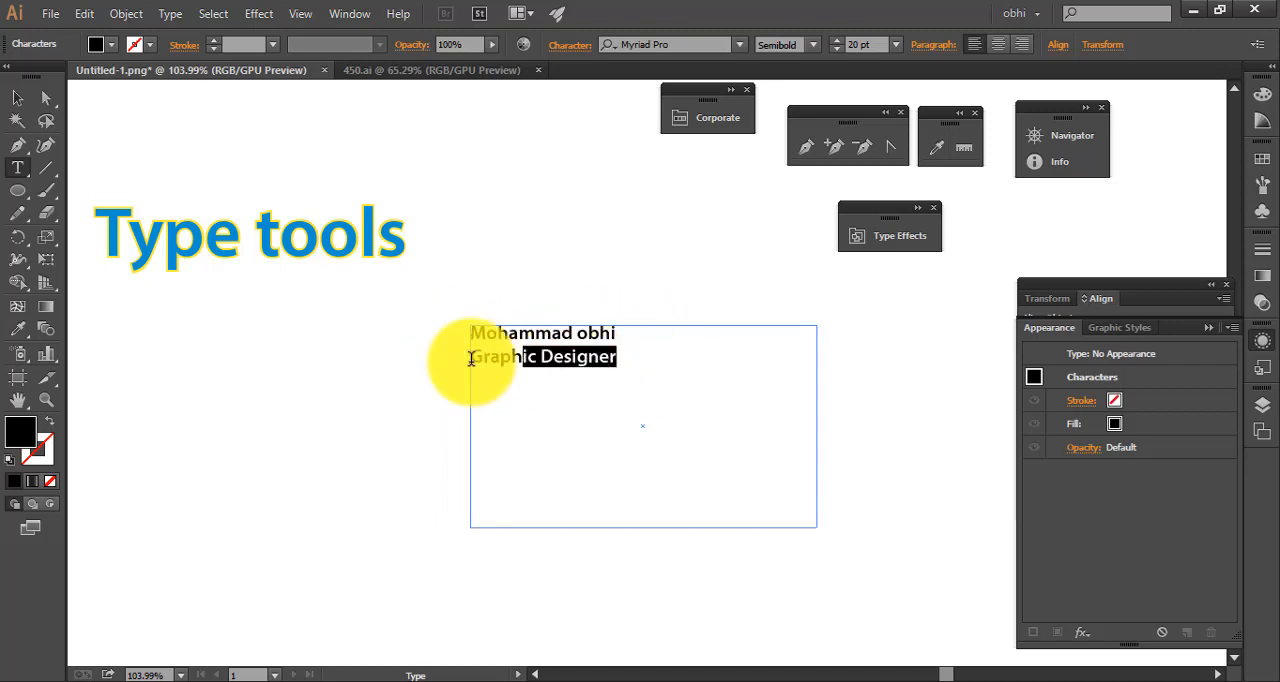
{"action": "left_click", "coordinate": [862, 44]}
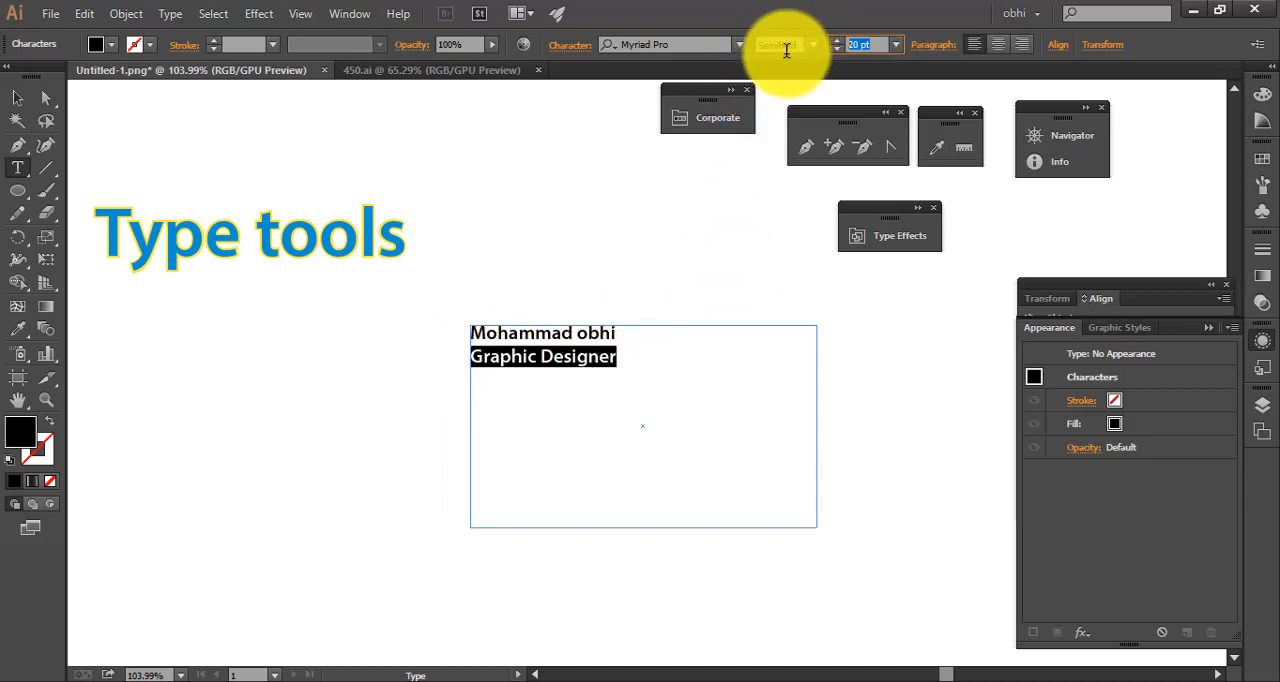
{"action": "key", "text": "Down"}
{"action": "key", "text": "Down"}
{"action": "key", "text": "Down"}
{"action": "key", "text": "Down"}
{"action": "key", "text": "Down"}
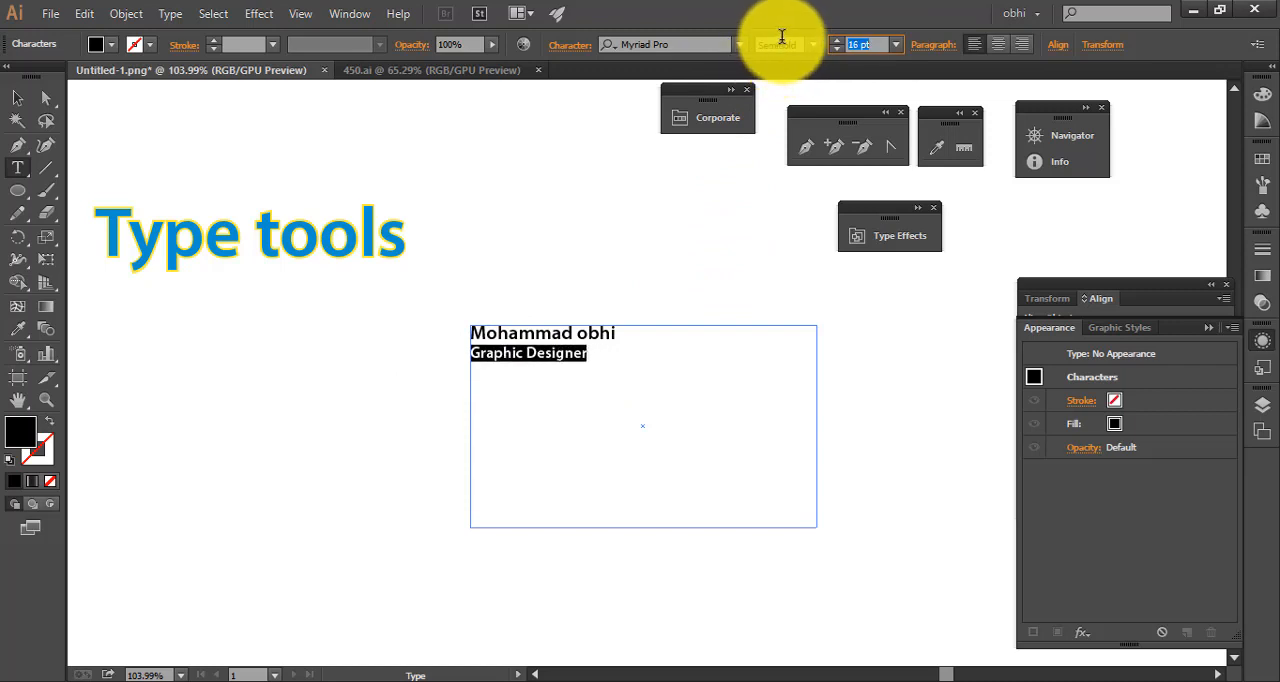
{"action": "left_click", "coordinate": [812, 46]}
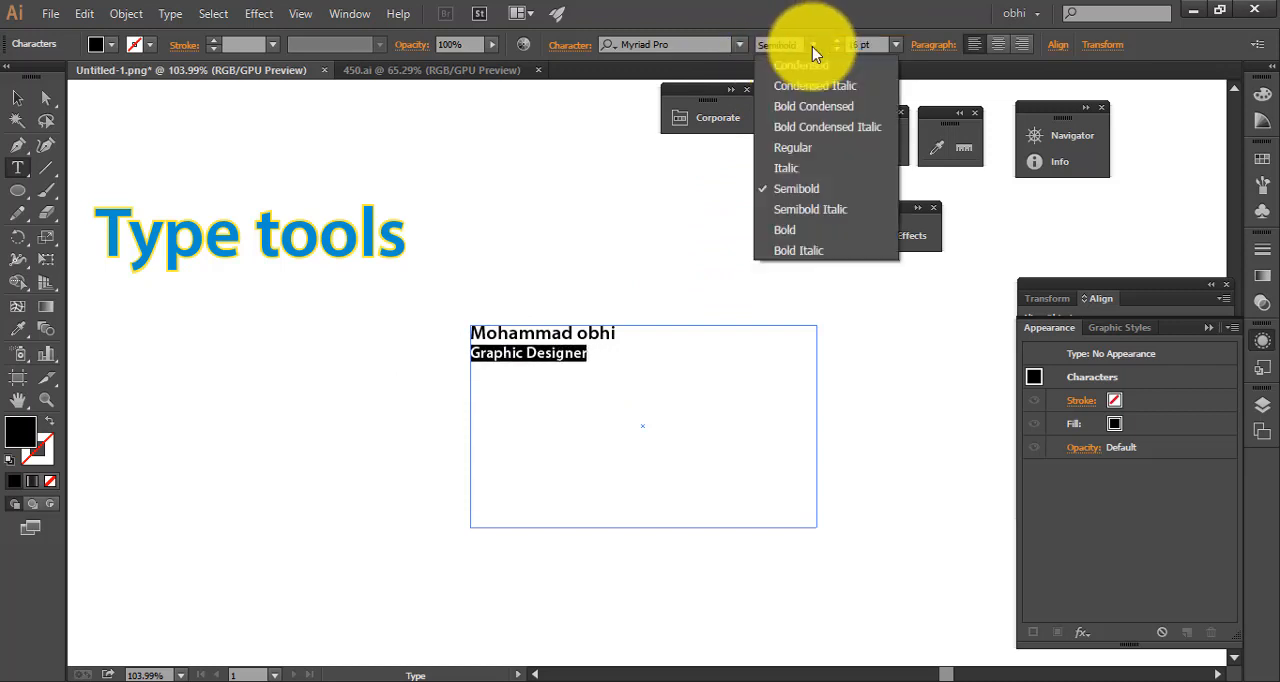
{"action": "left_click", "coordinate": [812, 152]}
{"action": "left_click", "coordinate": [17, 97]}
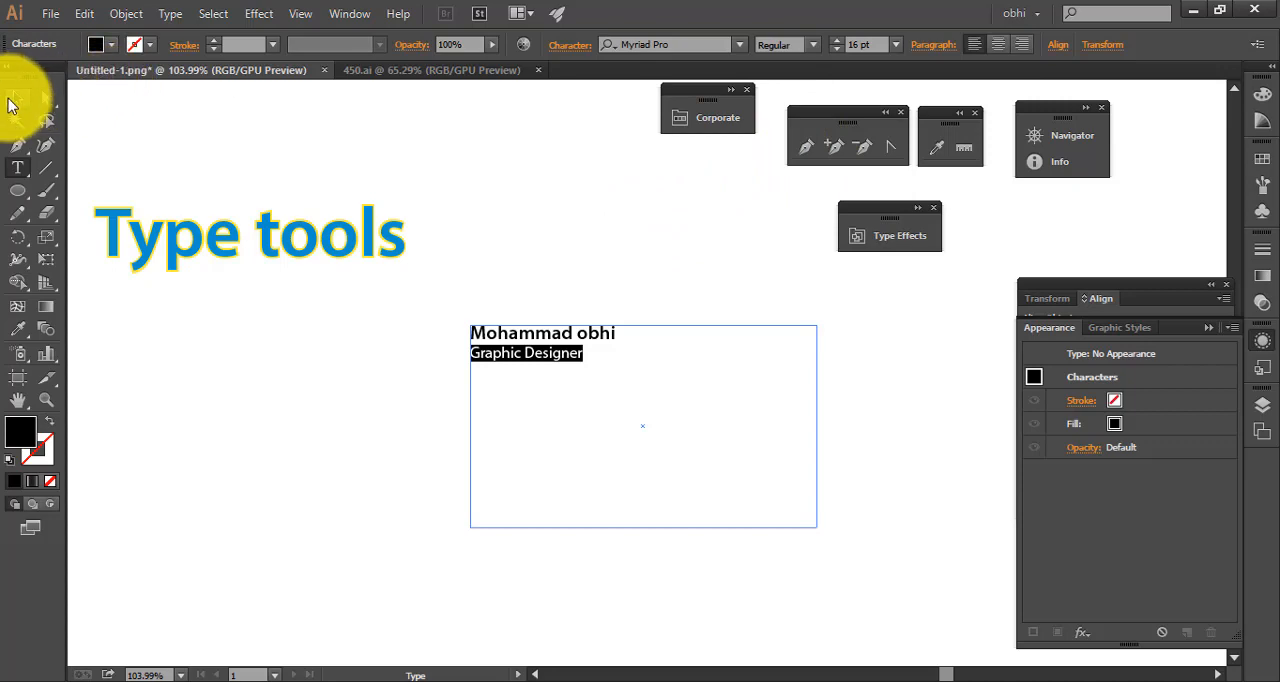
{"action": "left_click", "coordinate": [634, 257]}
Select the whole name line in the text area and change its fill colour to a medium grey
{"action": "left_click_drag", "start_coordinate": [416, 322], "coordinate": [890, 404]}
{"action": "left_click_drag", "start_coordinate": [900, 406], "coordinate": [570, 341]}
{"action": "left_click", "coordinate": [484, 319]}
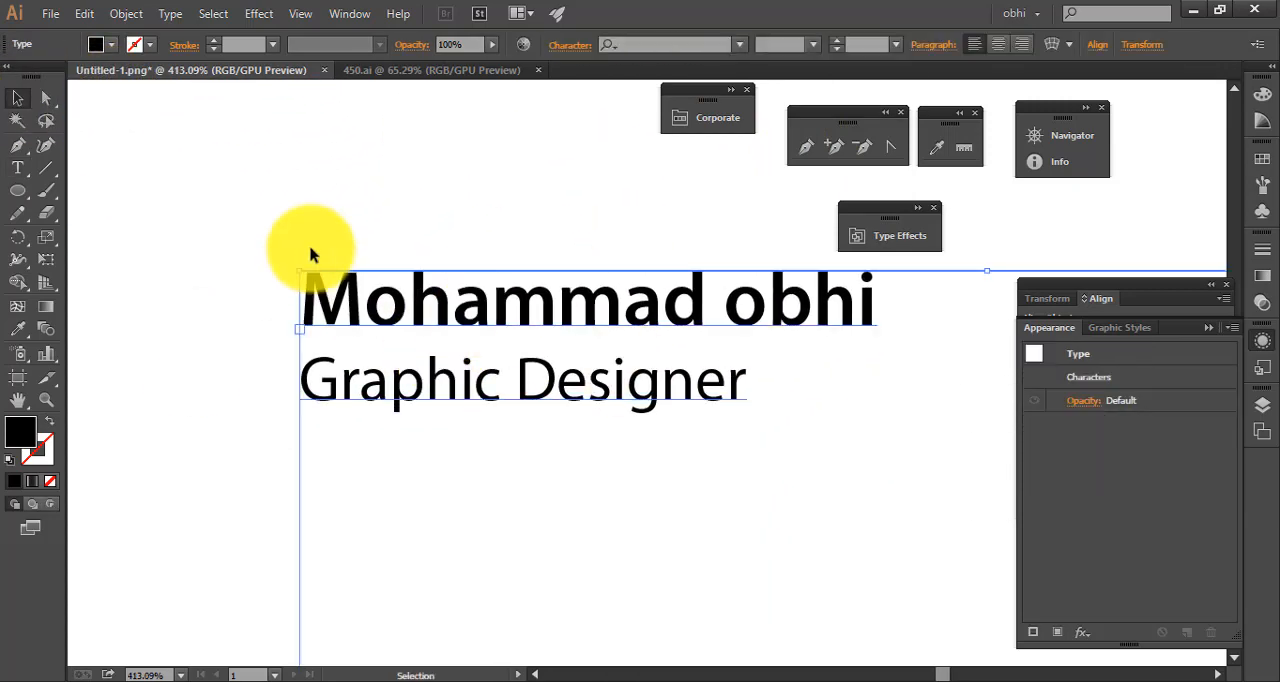
{"action": "left_click", "coordinate": [245, 205]}
{"action": "double_click", "coordinate": [437, 312]}
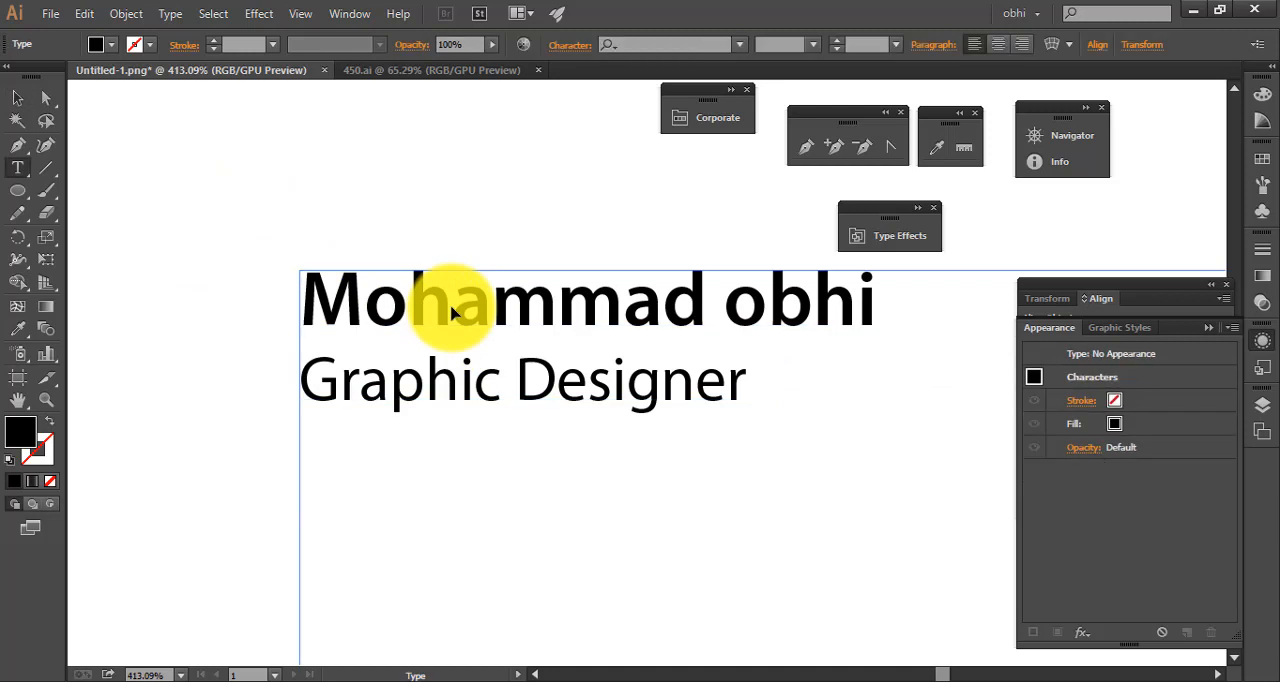
{"action": "left_click", "coordinate": [305, 300], "text": "shift"}
{"action": "left_click_drag", "start_coordinate": [675, 303], "coordinate": [886, 298]}
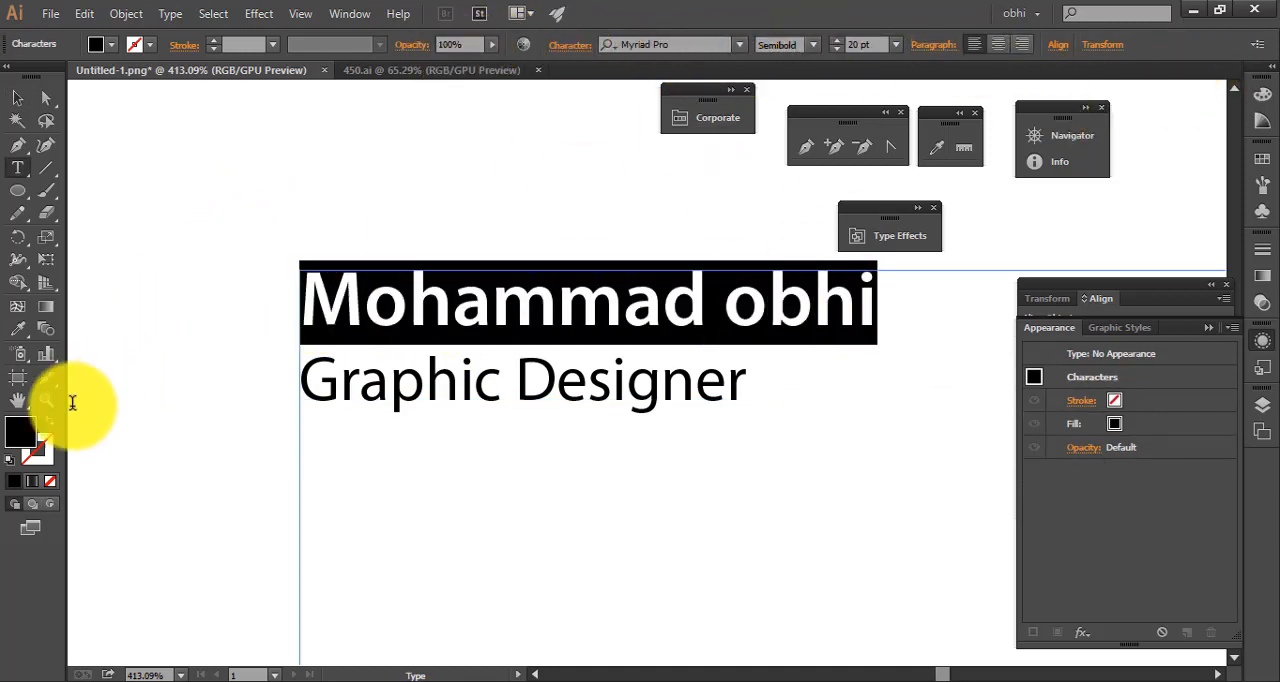
{"action": "double_click", "coordinate": [25, 435]}
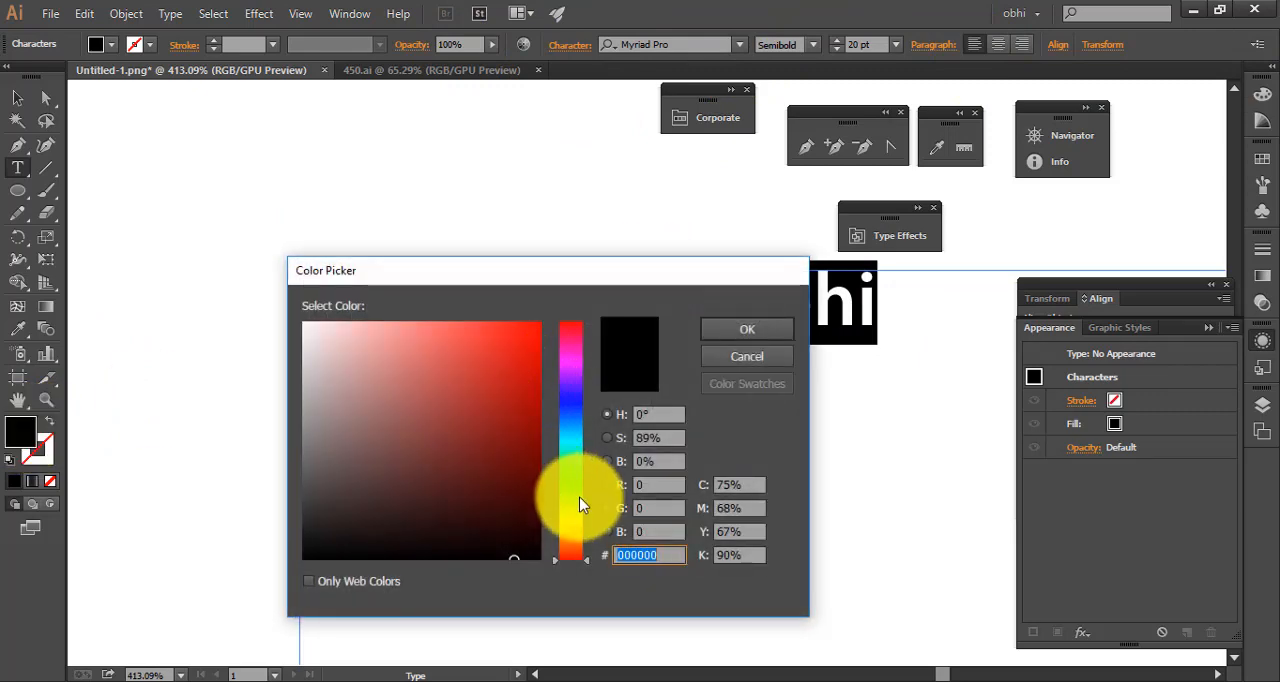
{"action": "left_click", "coordinate": [569, 413]}
{"action": "left_click", "coordinate": [524, 357]}
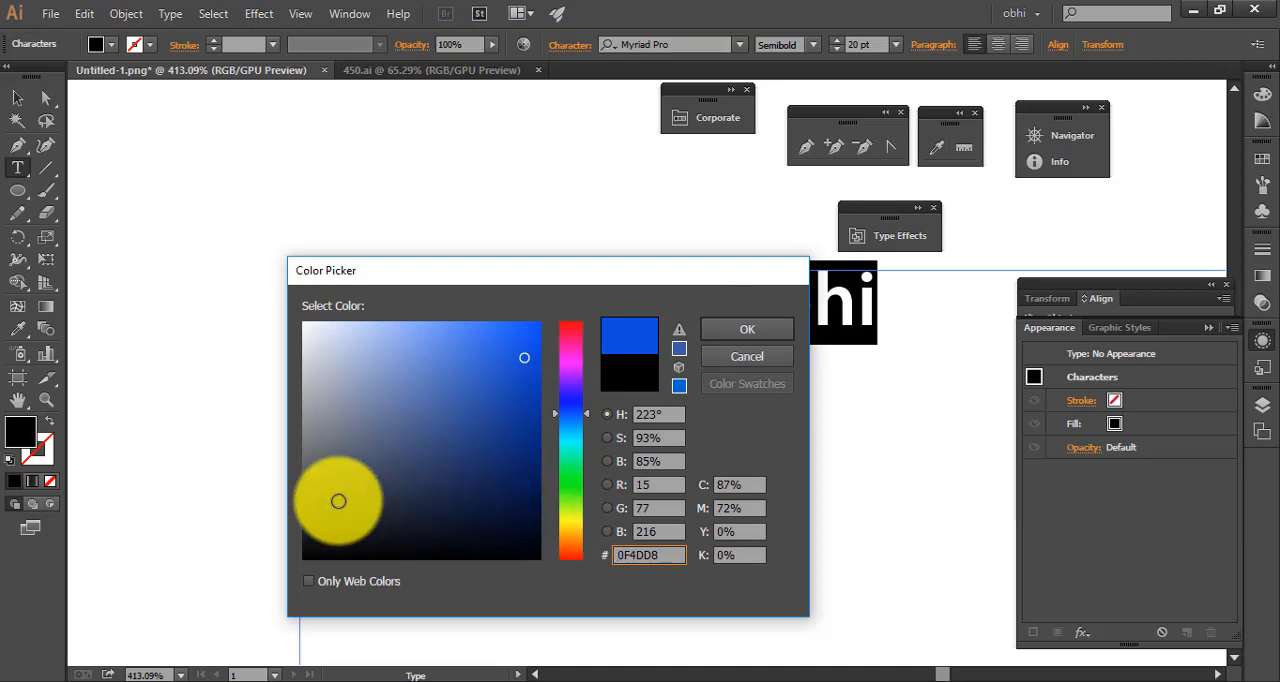
{"action": "left_click", "coordinate": [292, 463]}
{"action": "left_click", "coordinate": [287, 437]}
{"action": "left_click", "coordinate": [740, 332]}
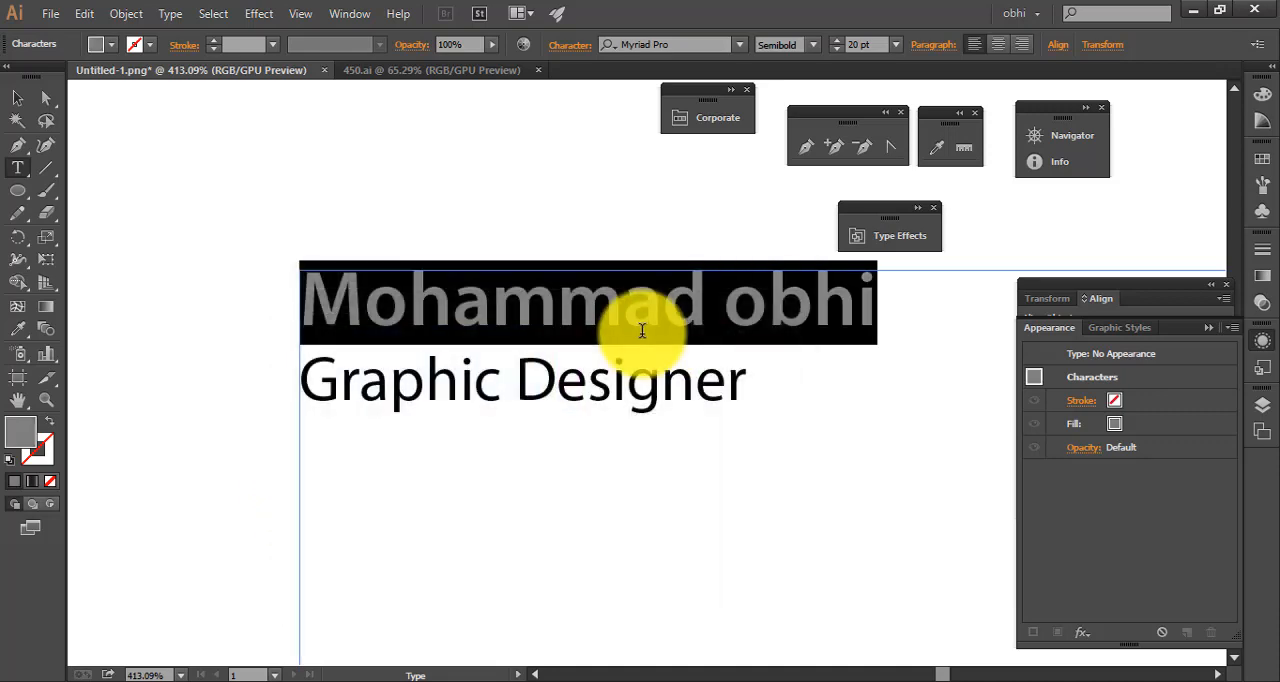
Select the "Graphic Designer" line and change its fill colour to a lighter grey than the name line
{"action": "left_click", "coordinate": [406, 393]}
{"action": "left_click_drag", "start_coordinate": [869, 391], "coordinate": [292, 404]}
{"action": "double_click", "coordinate": [18, 435]}
{"action": "left_click", "coordinate": [744, 333]}
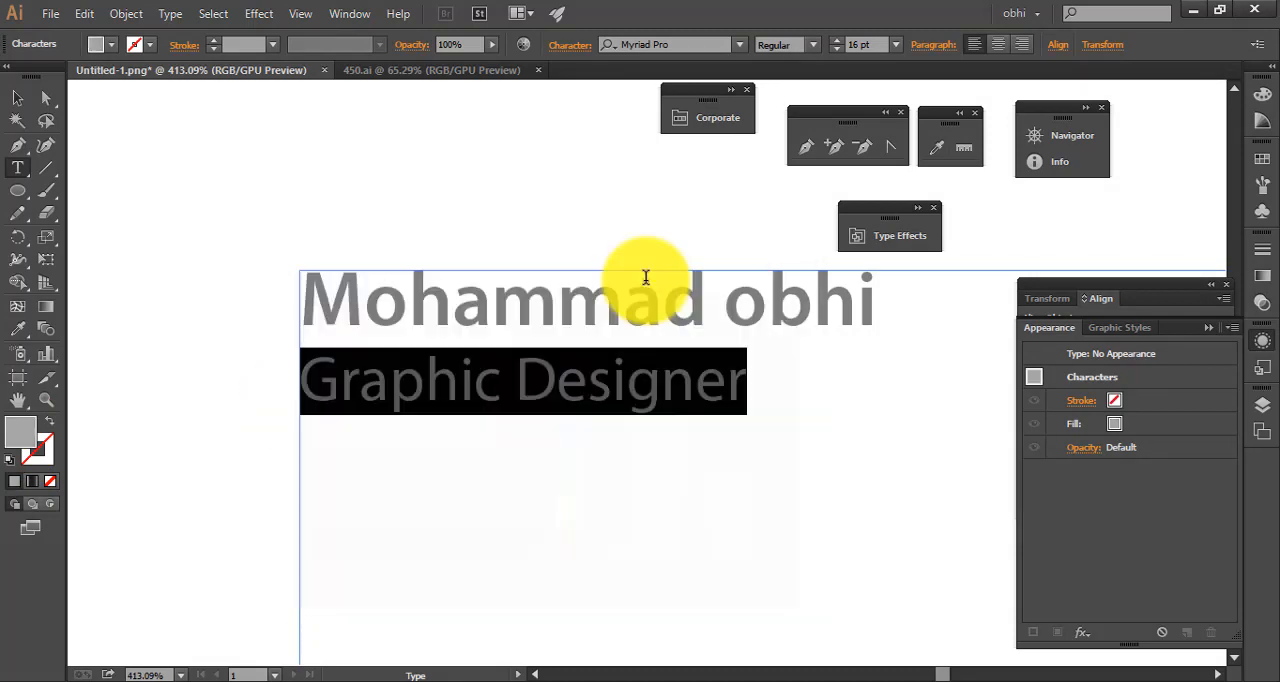
Set the leading of the "Graphic Designer" line to 17 pt
{"action": "left_click", "coordinate": [574, 50]}
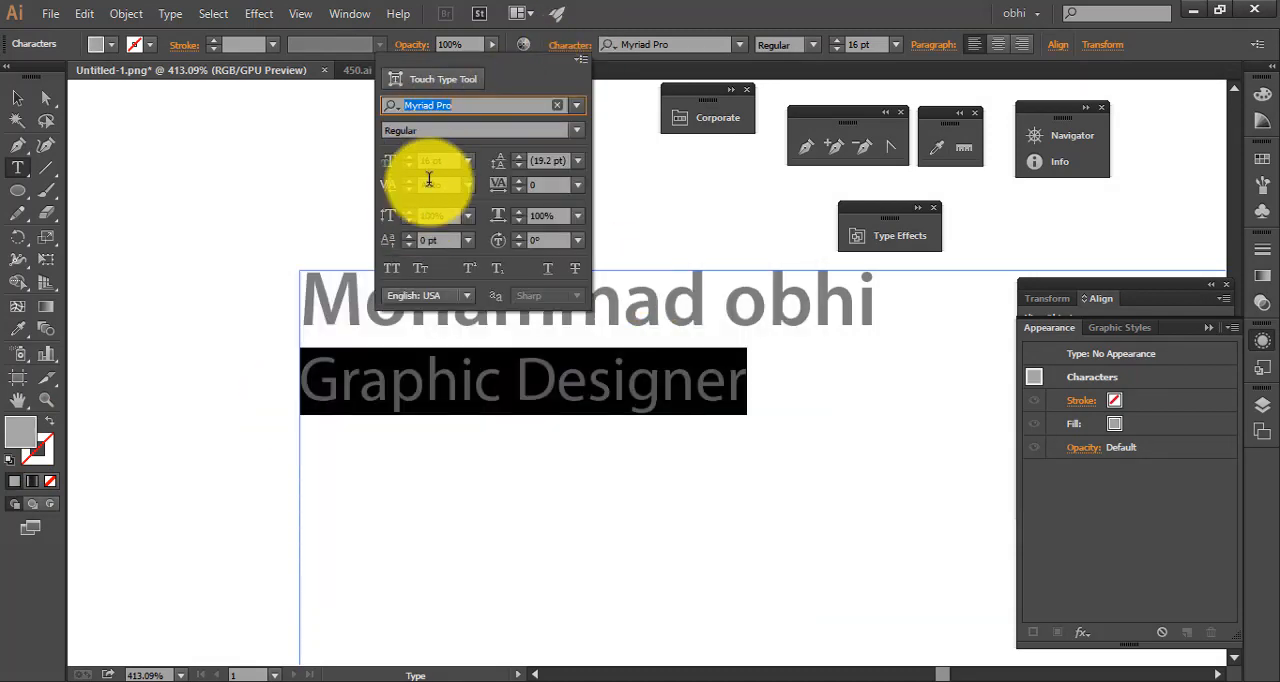
{"action": "left_click", "coordinate": [577, 160]}
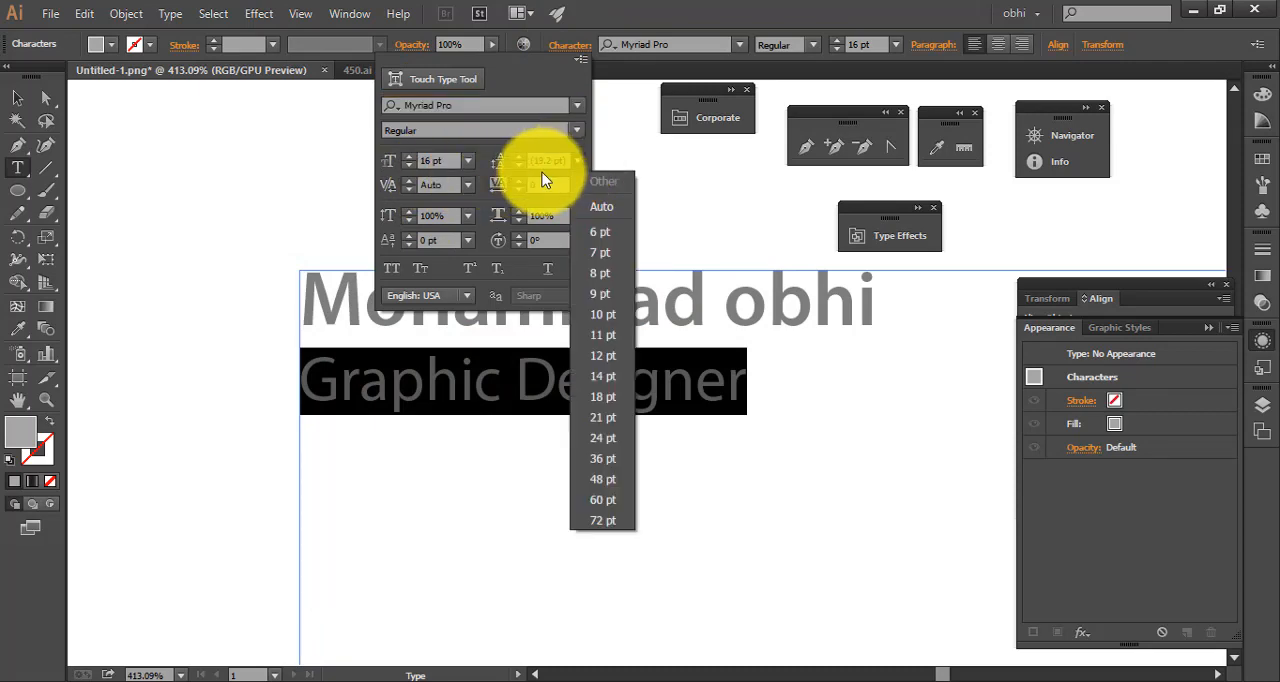
{"action": "left_click", "coordinate": [605, 358]}
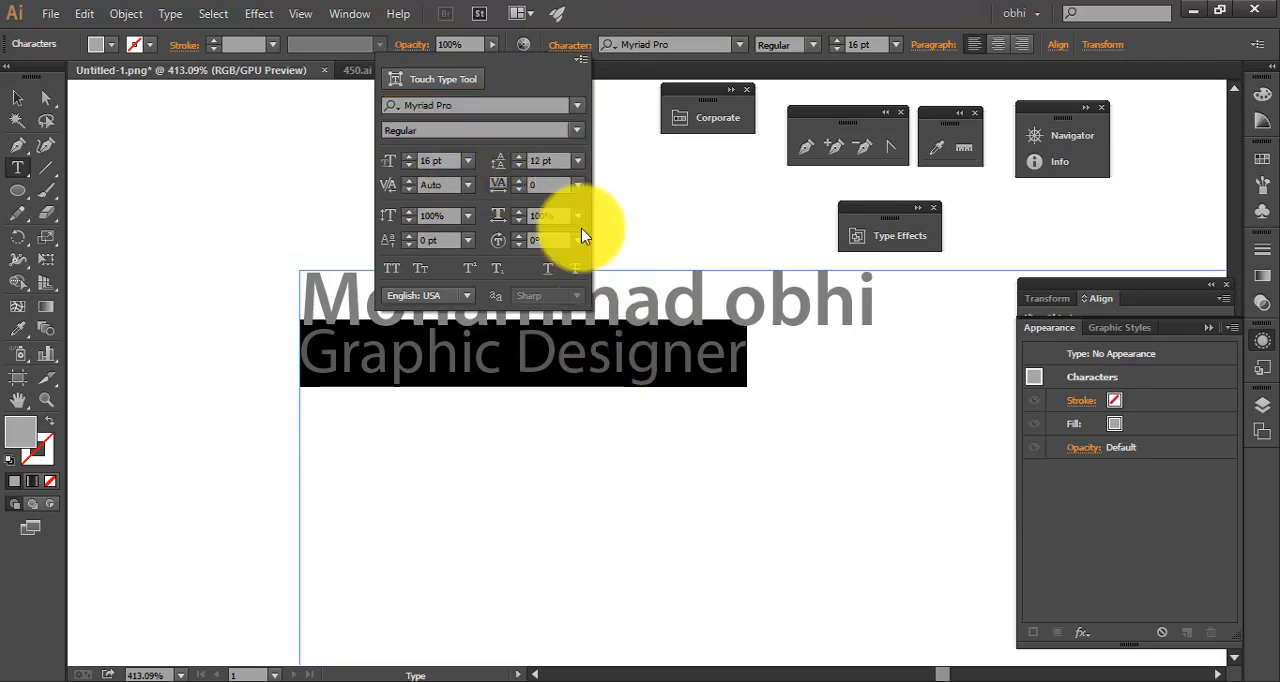
{"action": "key", "text": "Up"}
{"action": "key", "text": "Up"}
{"action": "key", "text": "Up"}
{"action": "key", "text": "Up"}
{"action": "key", "text": "Up"}
{"action": "key", "text": "Up"}
{"action": "key", "text": "Up"}
{"action": "key", "text": "Up"}
{"action": "key", "text": "Up"}
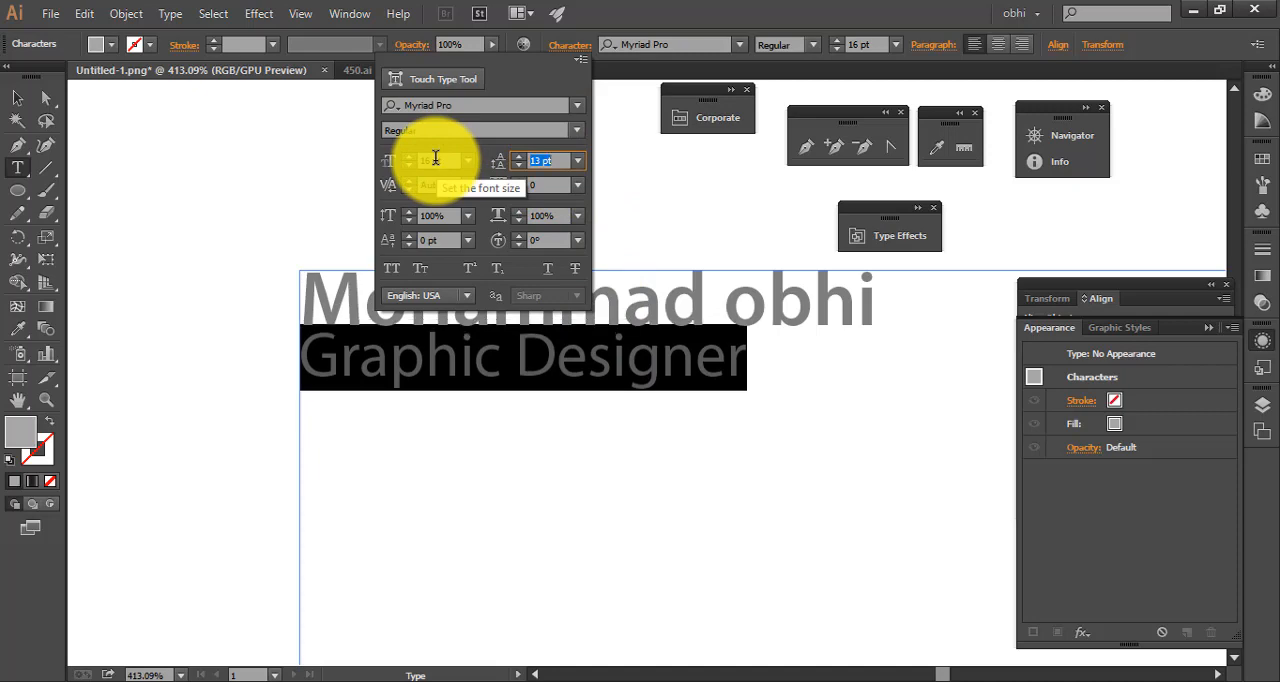
{"action": "key", "text": "Down"}
{"action": "key", "text": "Down"}
{"action": "key", "text": "Down"}
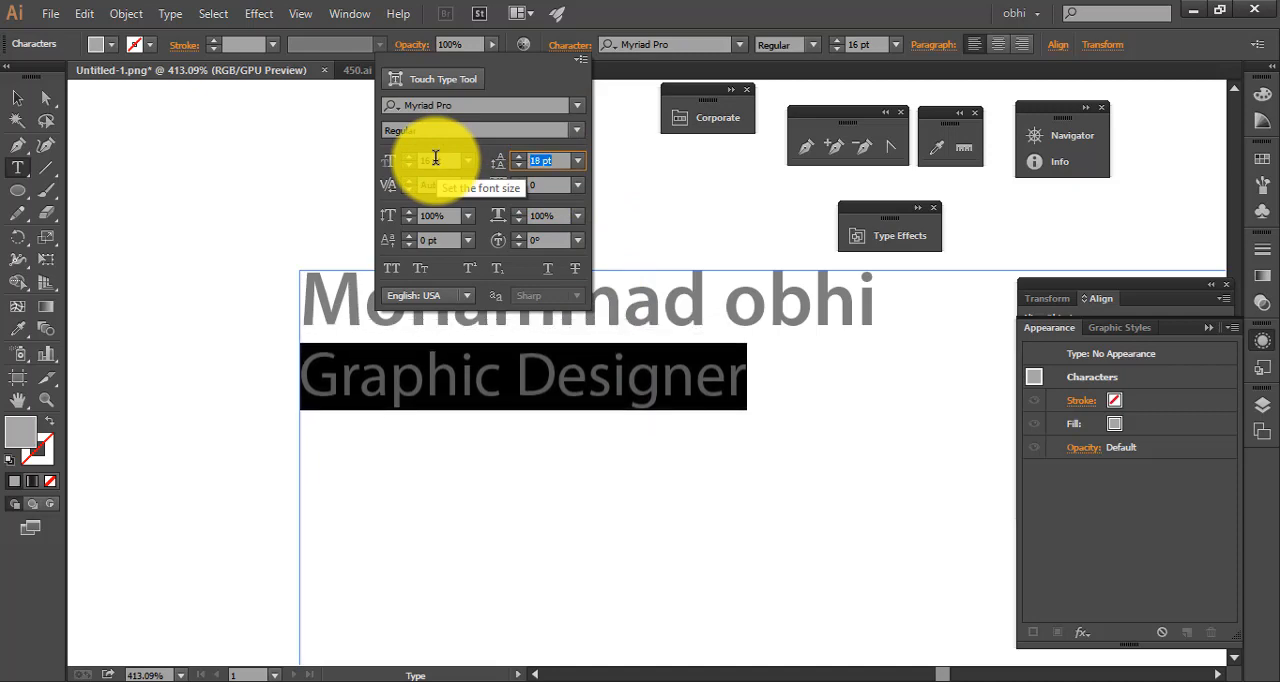
{"action": "key", "text": "Down"}
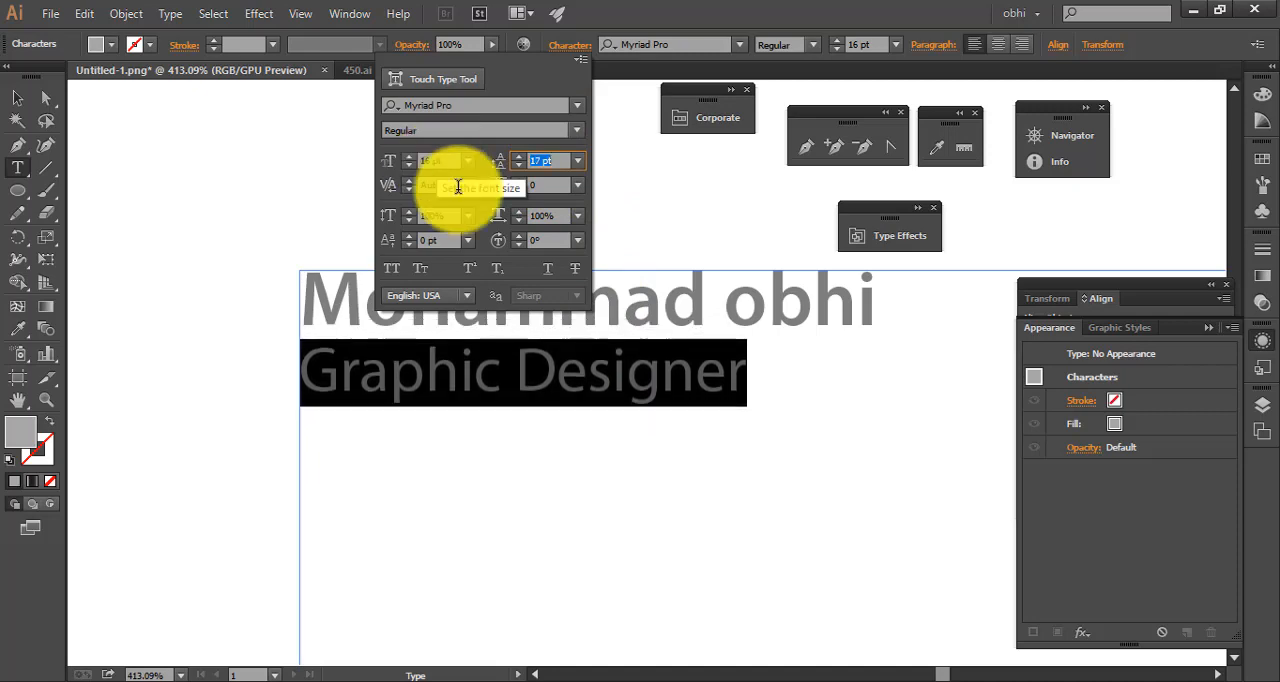
Try All Caps on the "Graphic Designer" line, restore its normal case and finish editing the text
{"action": "left_click", "coordinate": [391, 277]}
{"action": "left_click", "coordinate": [391, 277]}
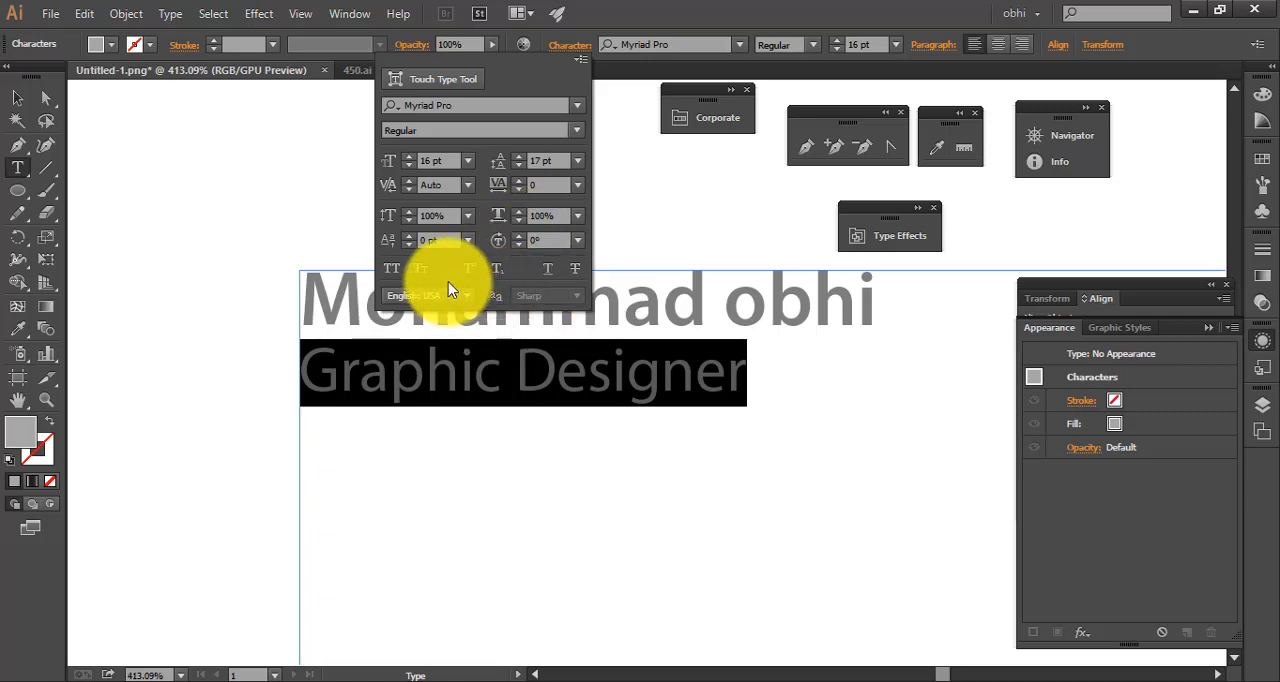
{"action": "left_click", "coordinate": [16, 97]}
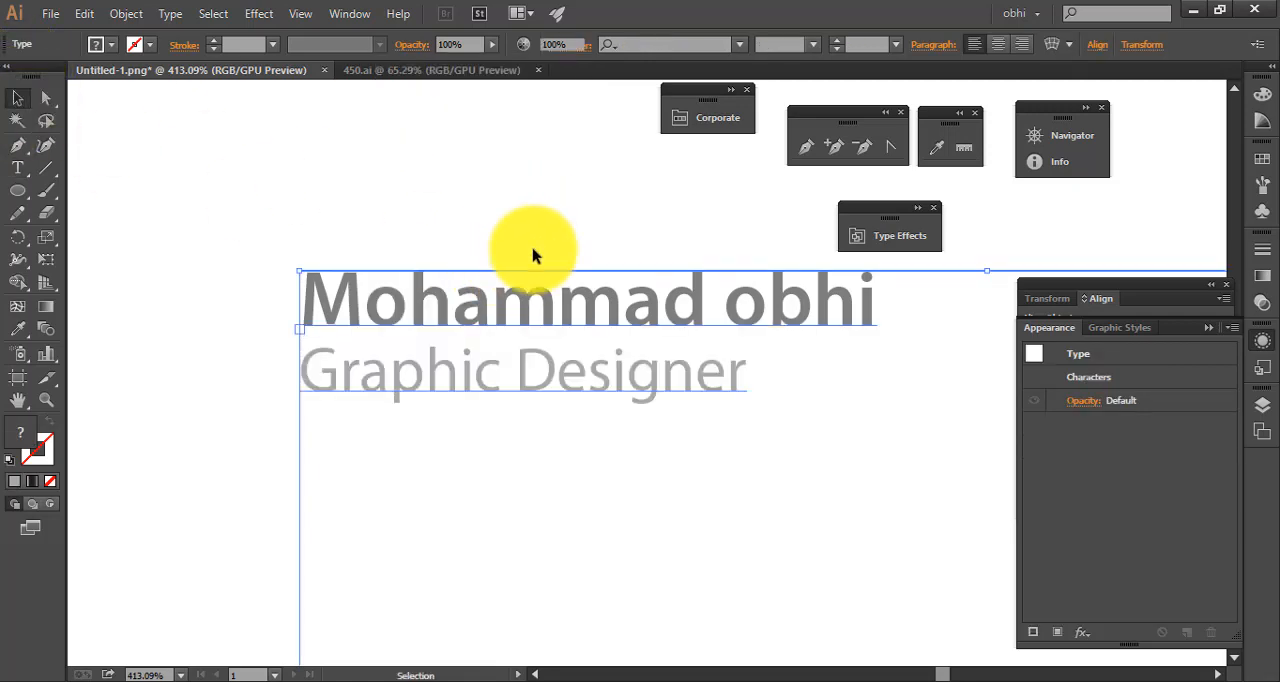
Try slanting the text area by repeatedly increasing its shear angle, and deselect it
{"action": "left_click", "coordinate": [597, 380]}
{"action": "double_click", "coordinate": [595, 381]}
{"action": "left_click_drag", "start_coordinate": [752, 380], "coordinate": [217, 371]}
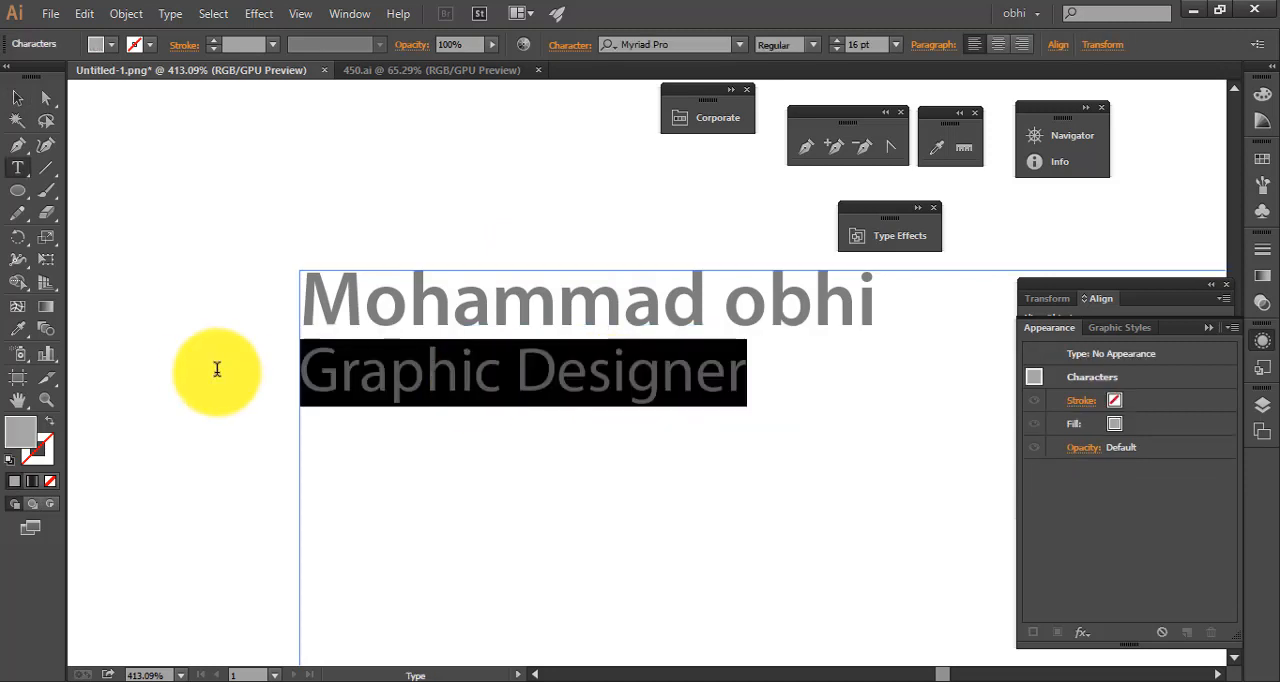
{"action": "left_click", "coordinate": [1104, 44]}
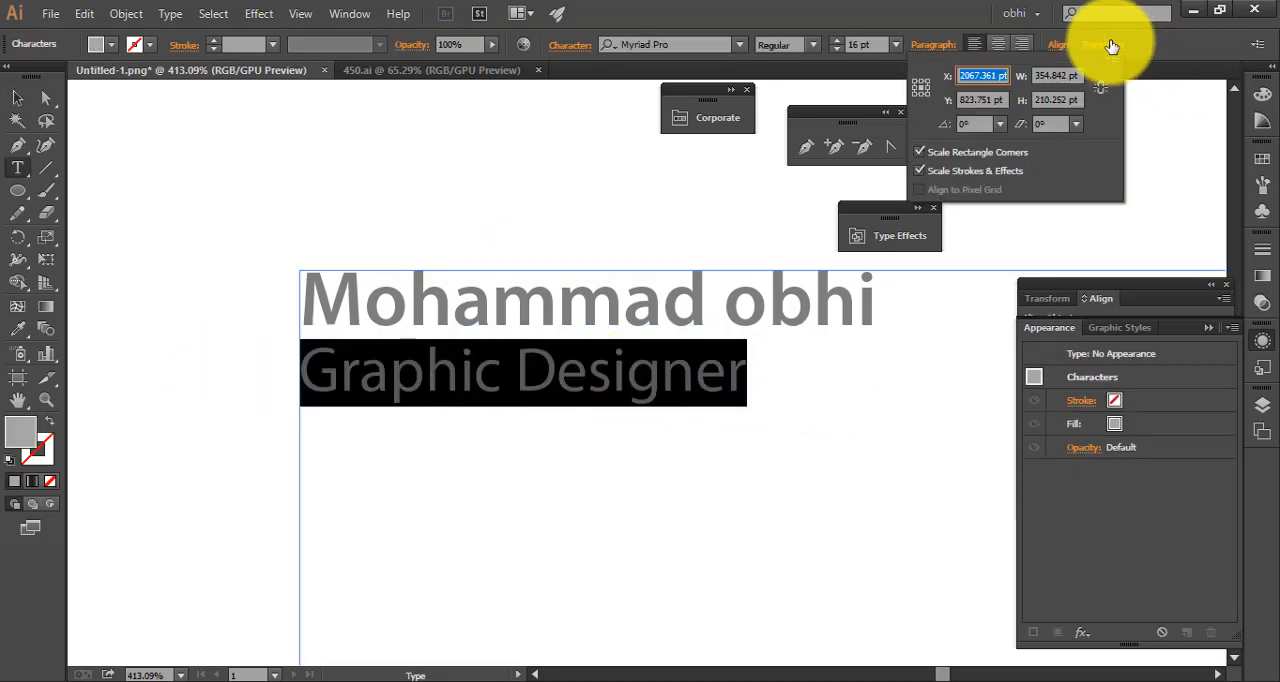
{"action": "scroll", "coordinate": [974, 118], "scroll_direction": "up", "scroll_amount": 1}
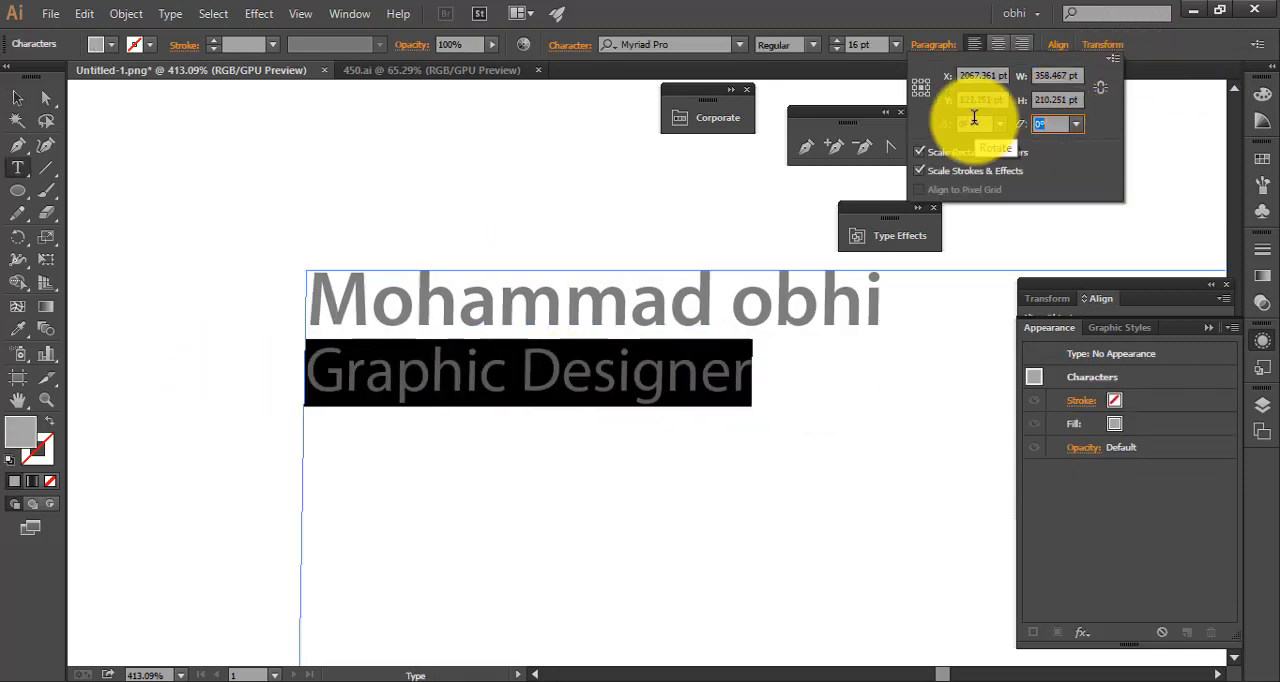
{"action": "scroll", "coordinate": [974, 118], "scroll_direction": "up", "scroll_amount": 1}
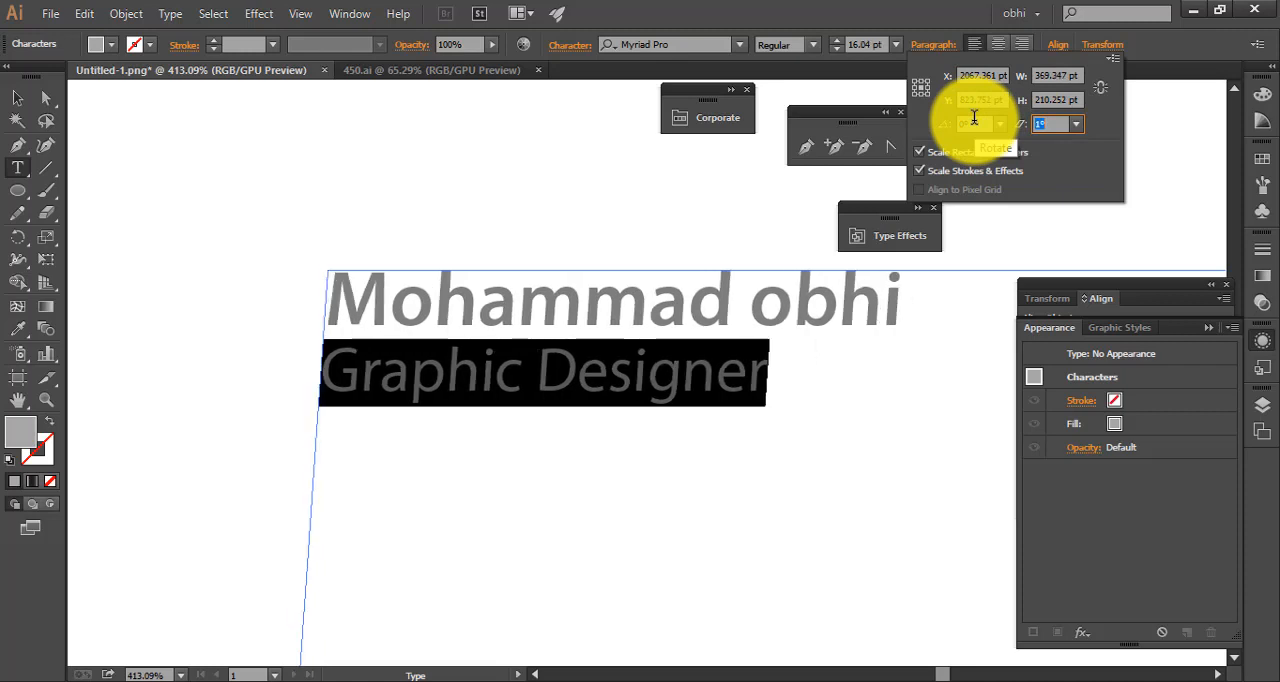
{"action": "scroll", "coordinate": [1060, 124], "scroll_direction": "up", "scroll_amount": 1}
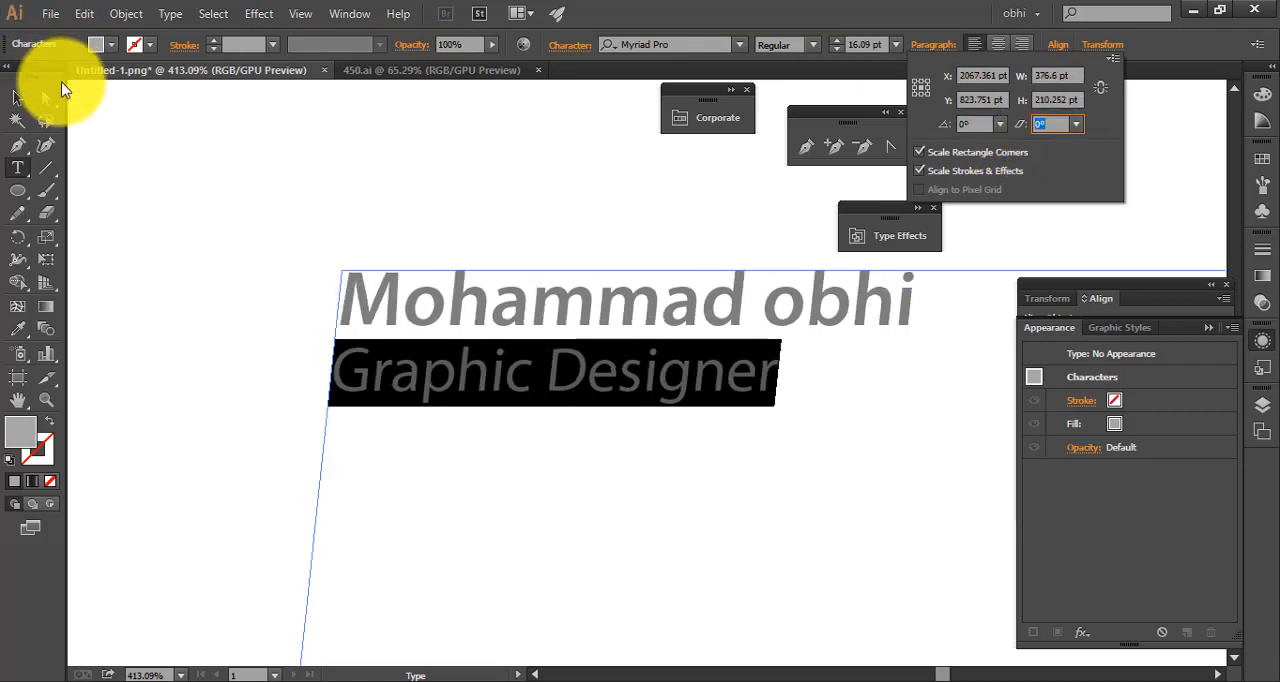
{"action": "left_click", "coordinate": [17, 99]}
{"action": "left_click", "coordinate": [391, 149]}
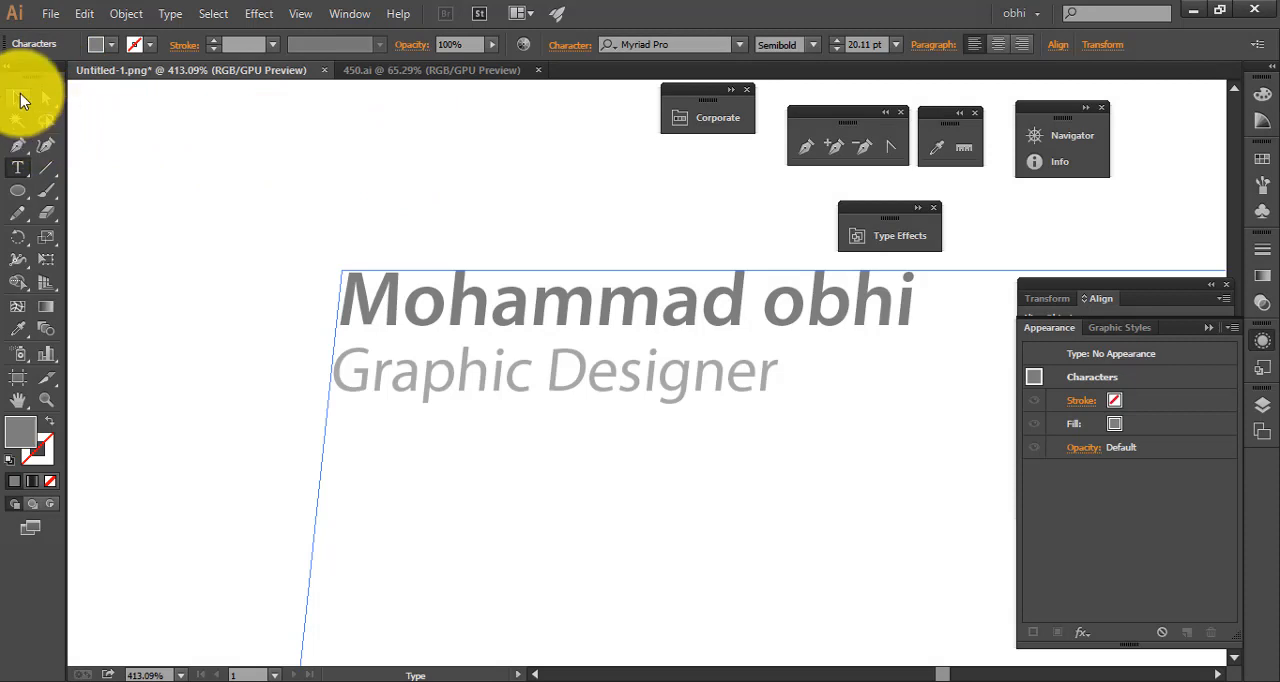
{"action": "left_click", "coordinate": [22, 100]}
{"action": "left_click", "coordinate": [502, 186]}
Examine the slanted text area by selecting its frame and the name line
{"action": "left_click_drag", "start_coordinate": [565, 209], "coordinate": [281, 235]}
{"action": "left_click_drag", "start_coordinate": [656, 277], "coordinate": [316, 253]}
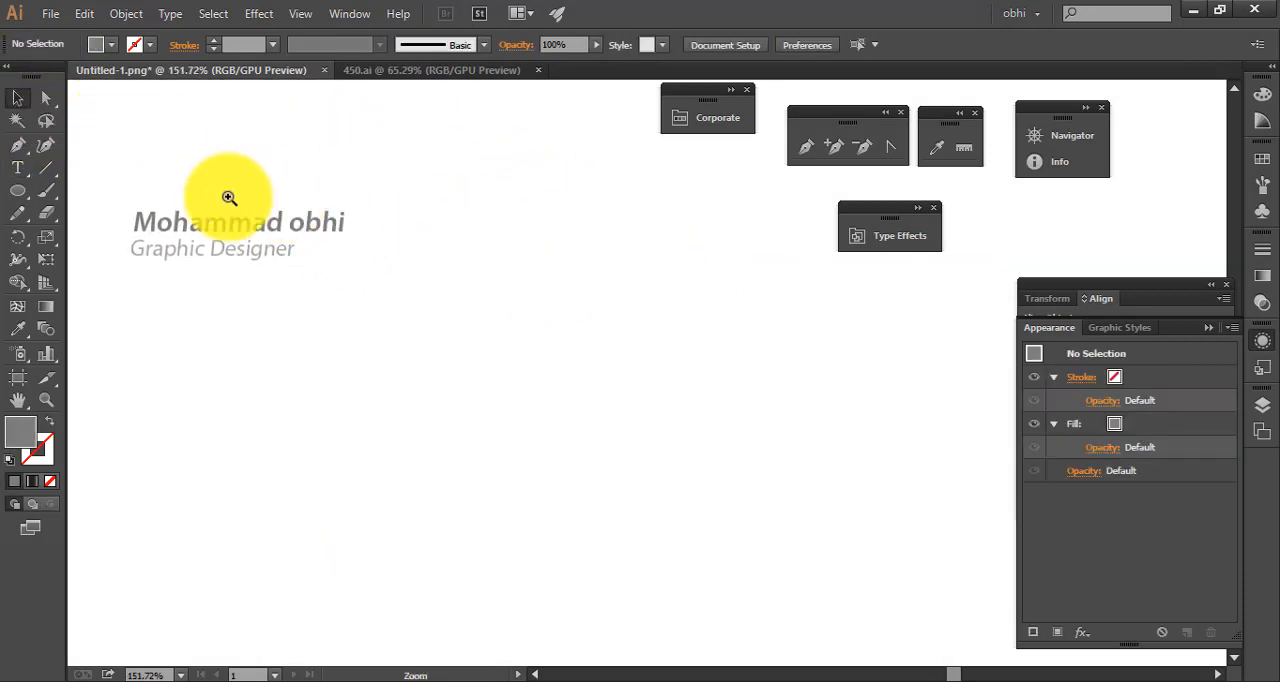
{"action": "left_click_drag", "start_coordinate": [234, 202], "coordinate": [520, 268]}
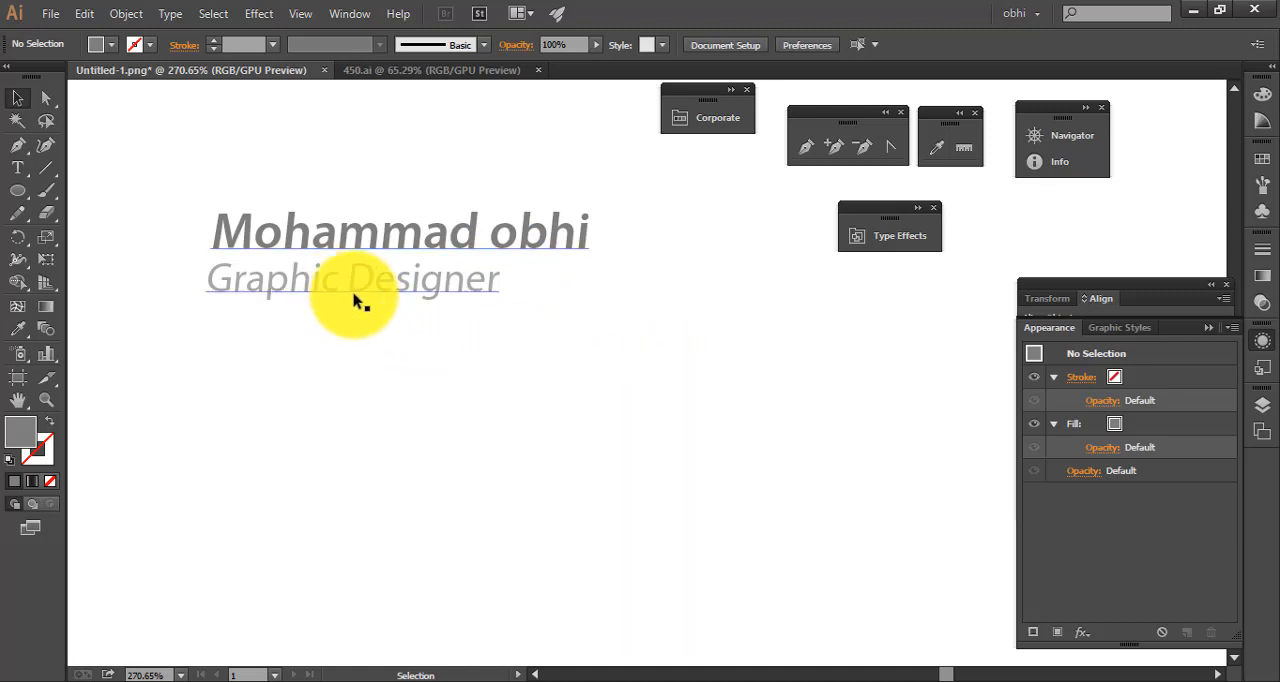
{"action": "left_click_drag", "start_coordinate": [180, 189], "coordinate": [620, 350]}
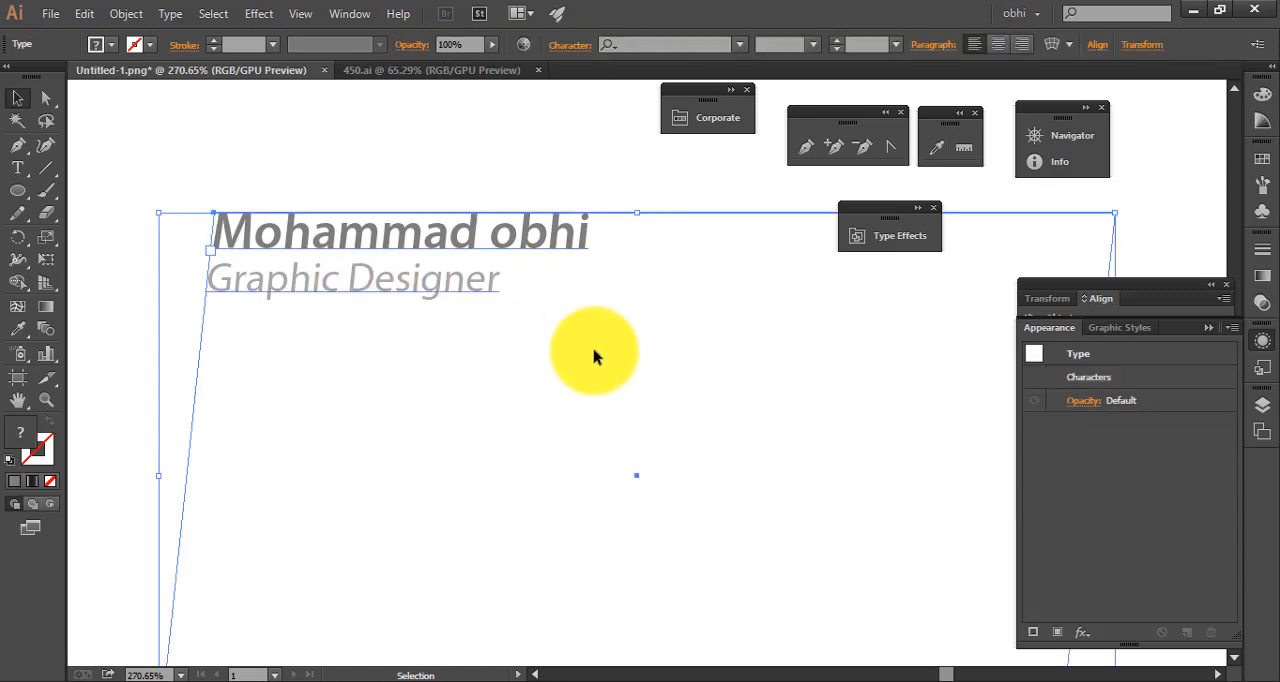
{"action": "left_click", "coordinate": [211, 163]}
{"action": "double_click", "coordinate": [286, 229]}
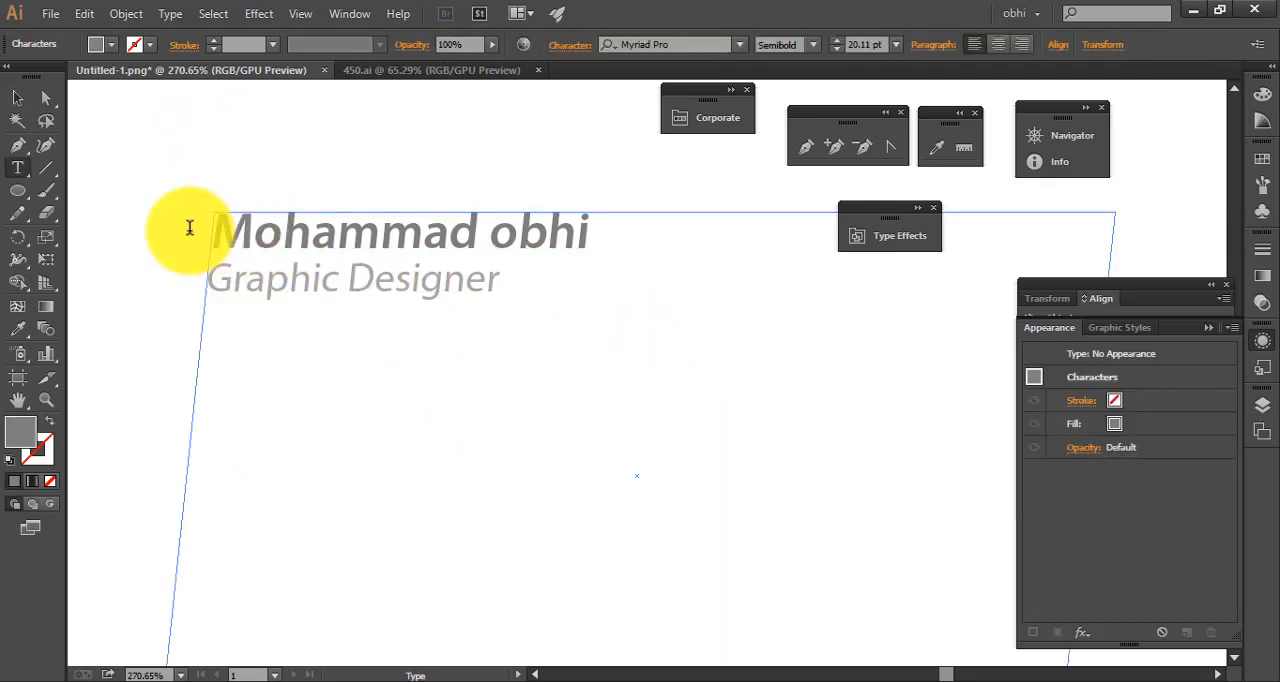
{"action": "left_click_drag", "start_coordinate": [189, 226], "coordinate": [733, 228]}
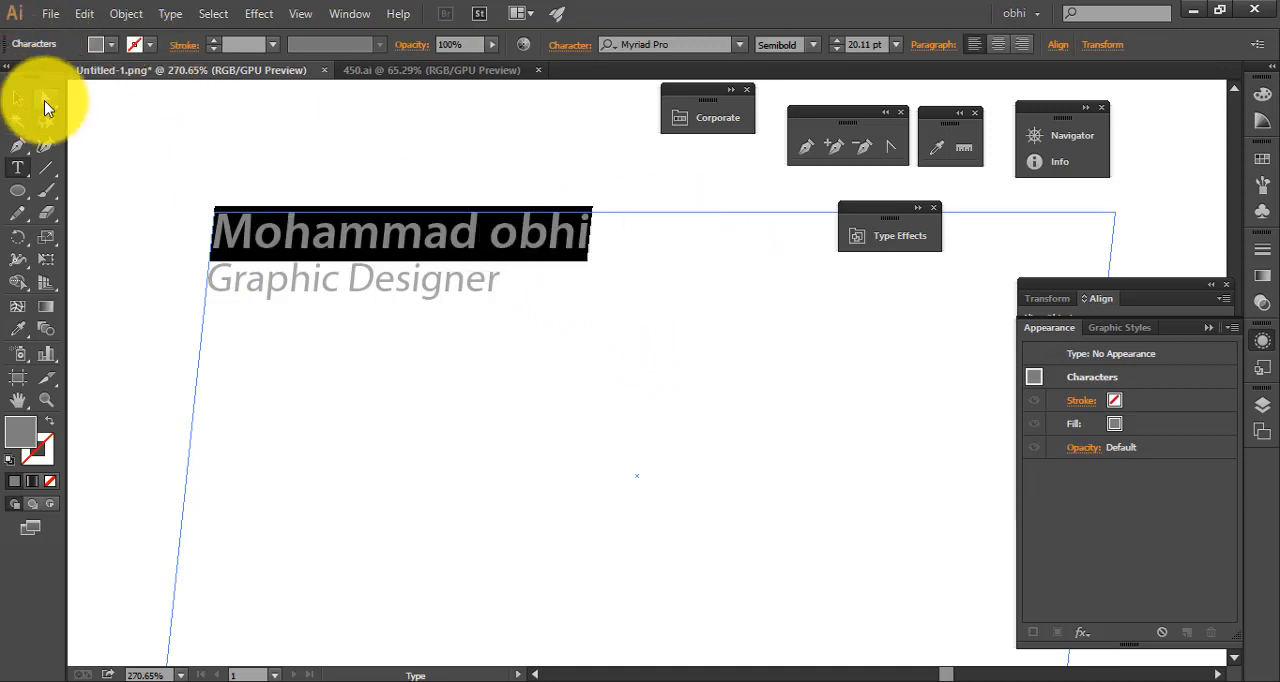
Undo the shear applied to the text area and deselect the text
{"action": "left_click", "coordinate": [17, 97]}
{"action": "key", "text": "ctrl+z"}
{"action": "key", "text": "ctrl+z"}
{"action": "key", "text": "ctrl+z"}
{"action": "key", "text": "ctrl+z"}
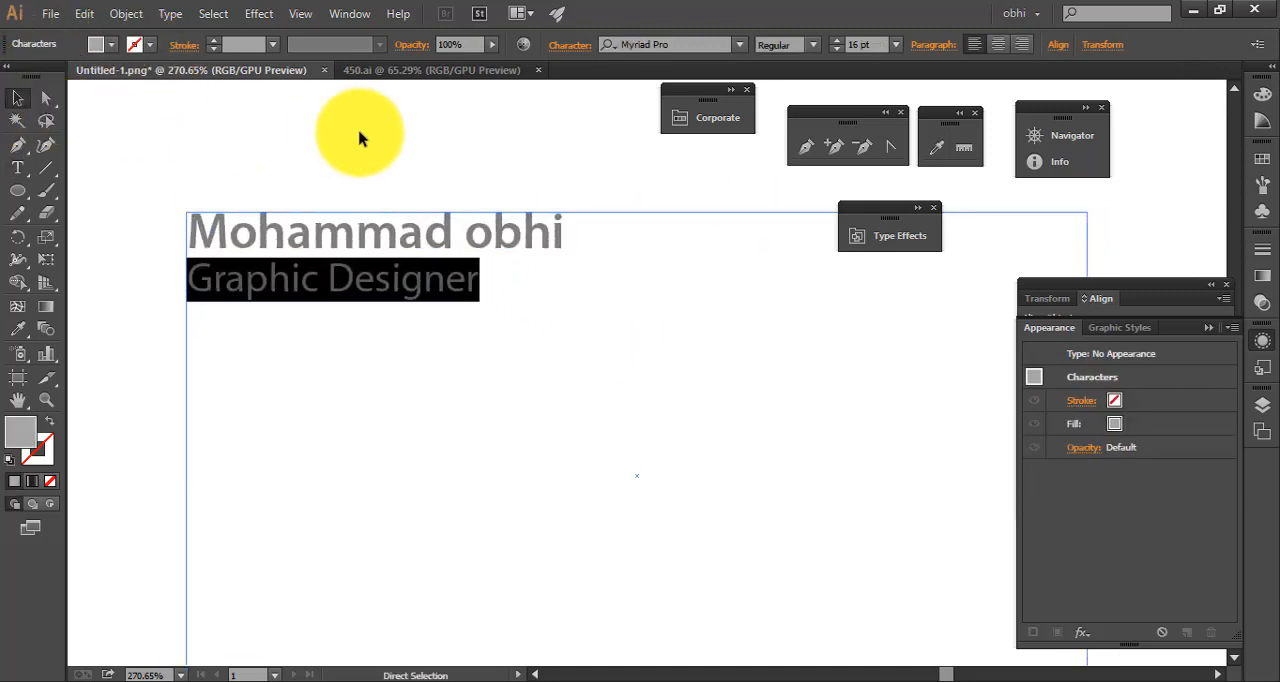
{"action": "key", "text": "ctrl+z"}
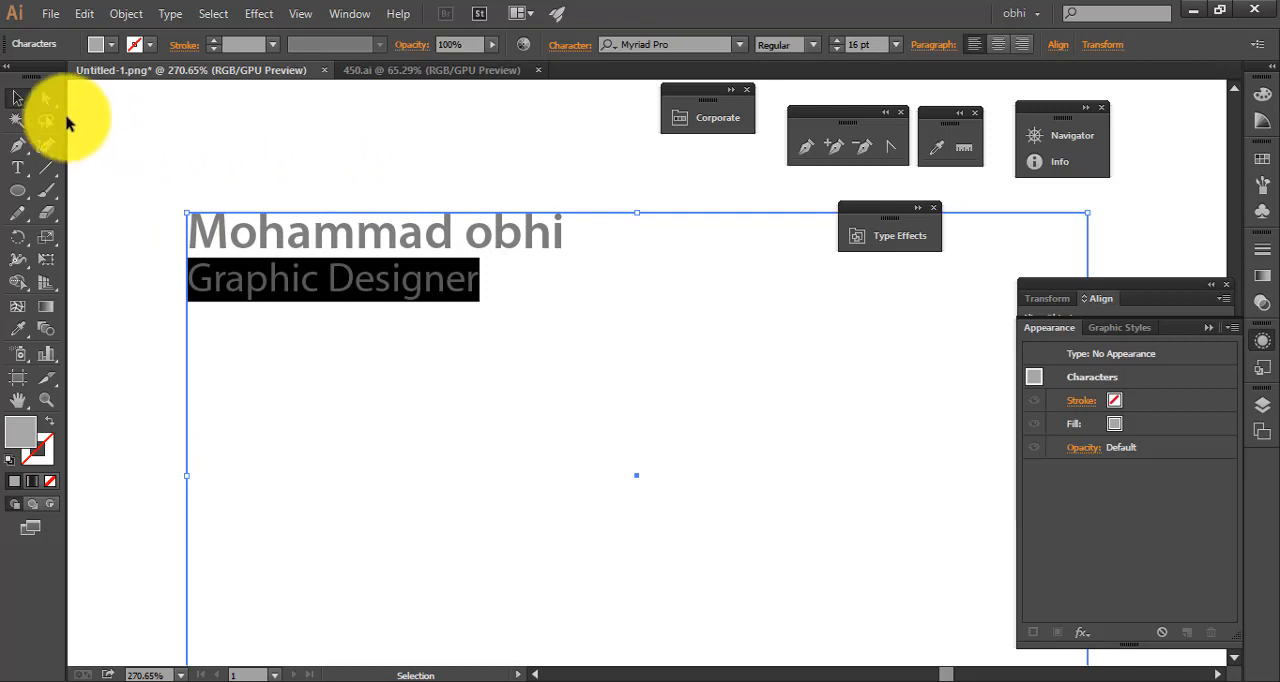
{"action": "left_click", "coordinate": [219, 141]}
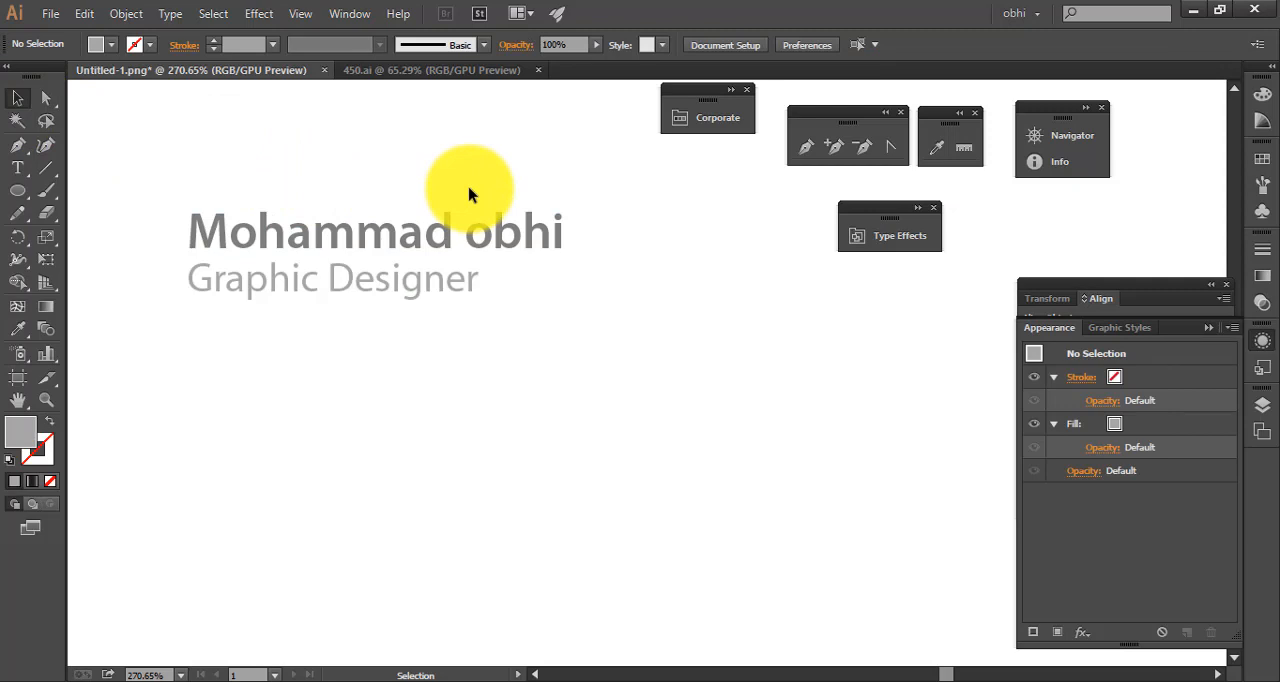
{"action": "left_click_drag", "start_coordinate": [205, 198], "coordinate": [410, 293]}
{"action": "left_click_drag", "start_coordinate": [362, 250], "coordinate": [415, 303]}
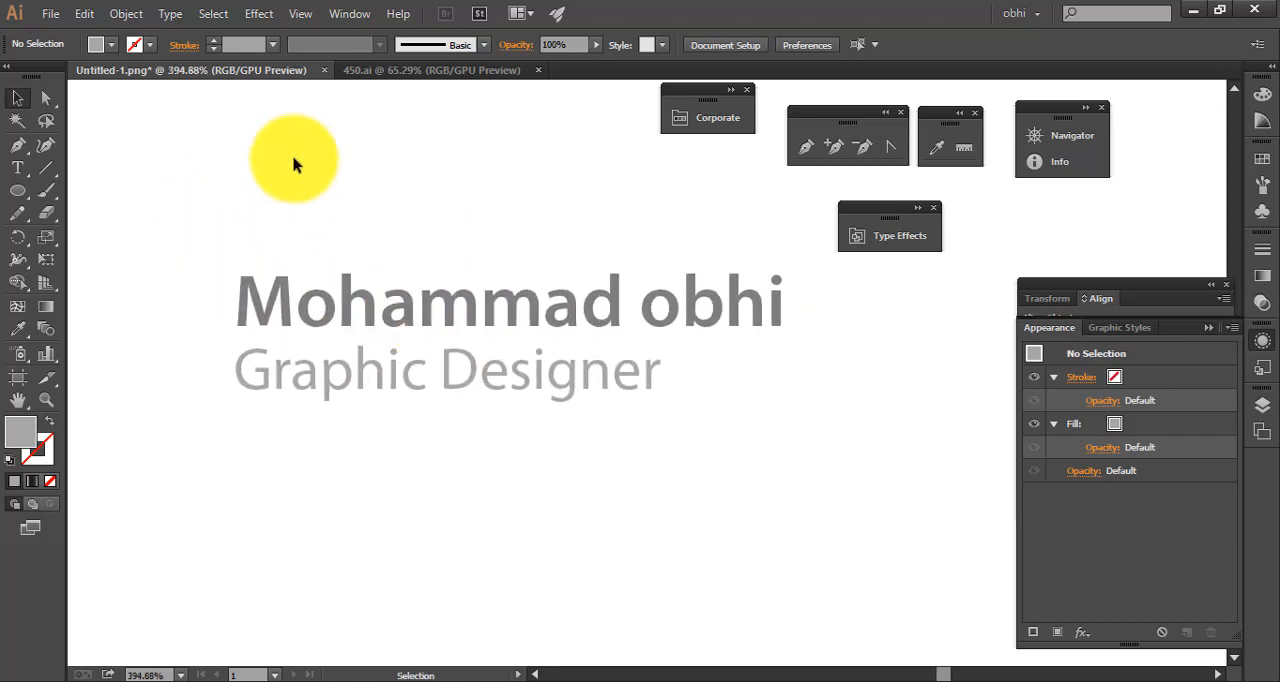
{"action": "left_click", "coordinate": [345, 326]}
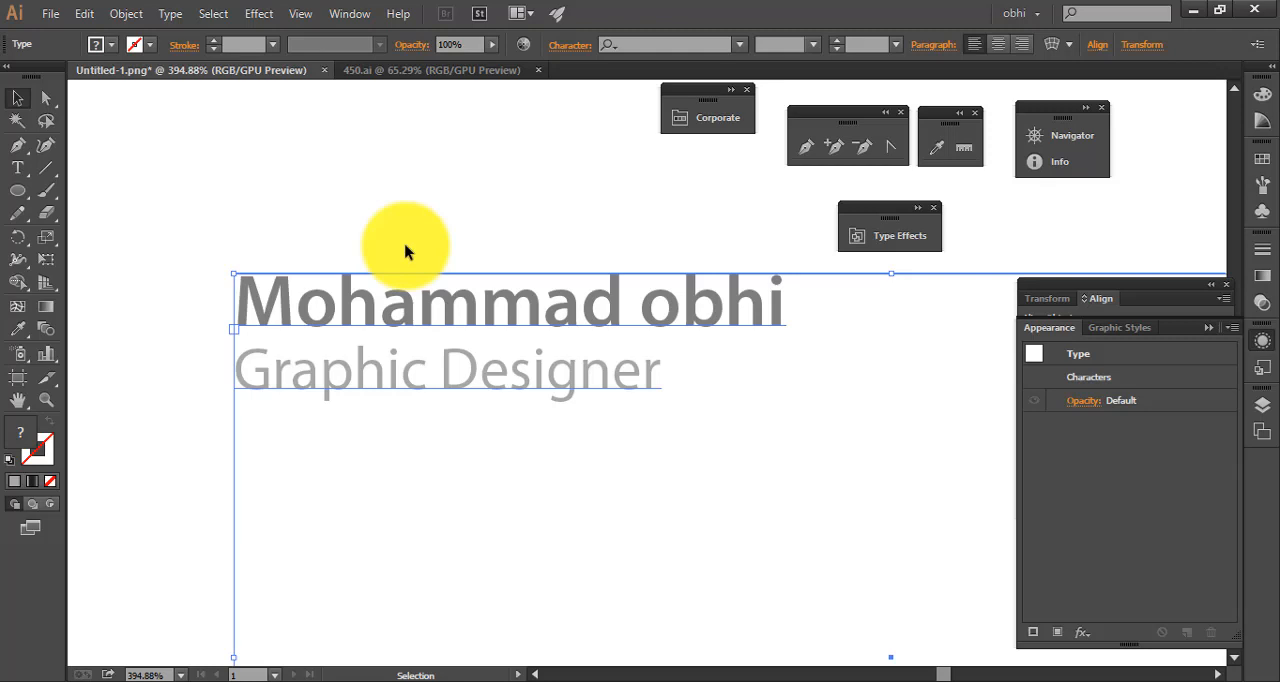
{"action": "left_click", "coordinate": [437, 187]}
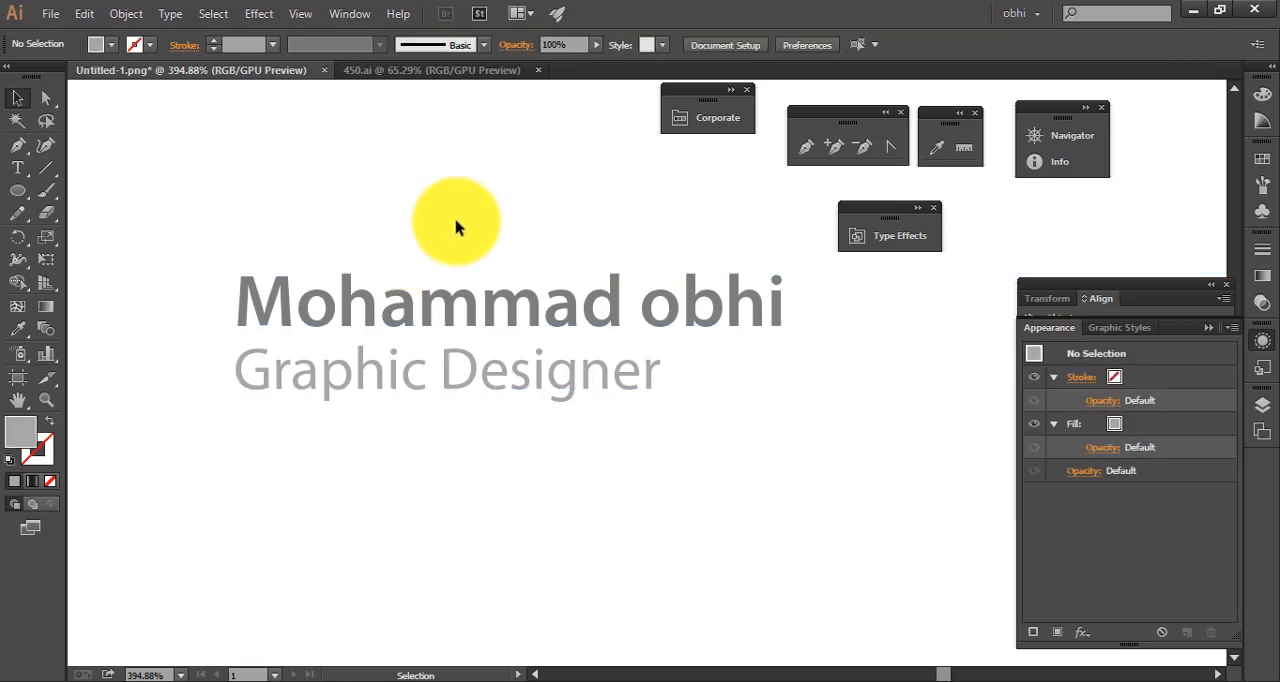
Select both lines of the text area and open their paragraph options
{"action": "left_click", "coordinate": [535, 320]}
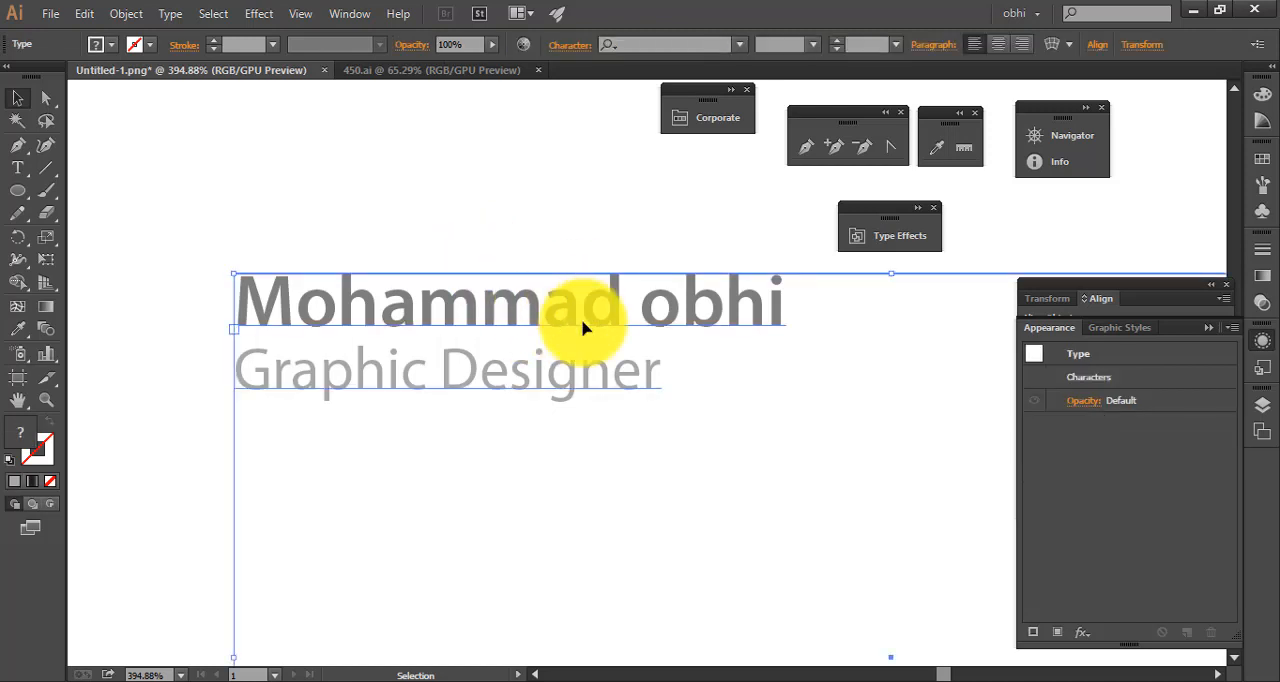
{"action": "left_click_drag", "start_coordinate": [785, 315], "coordinate": [257, 251]}
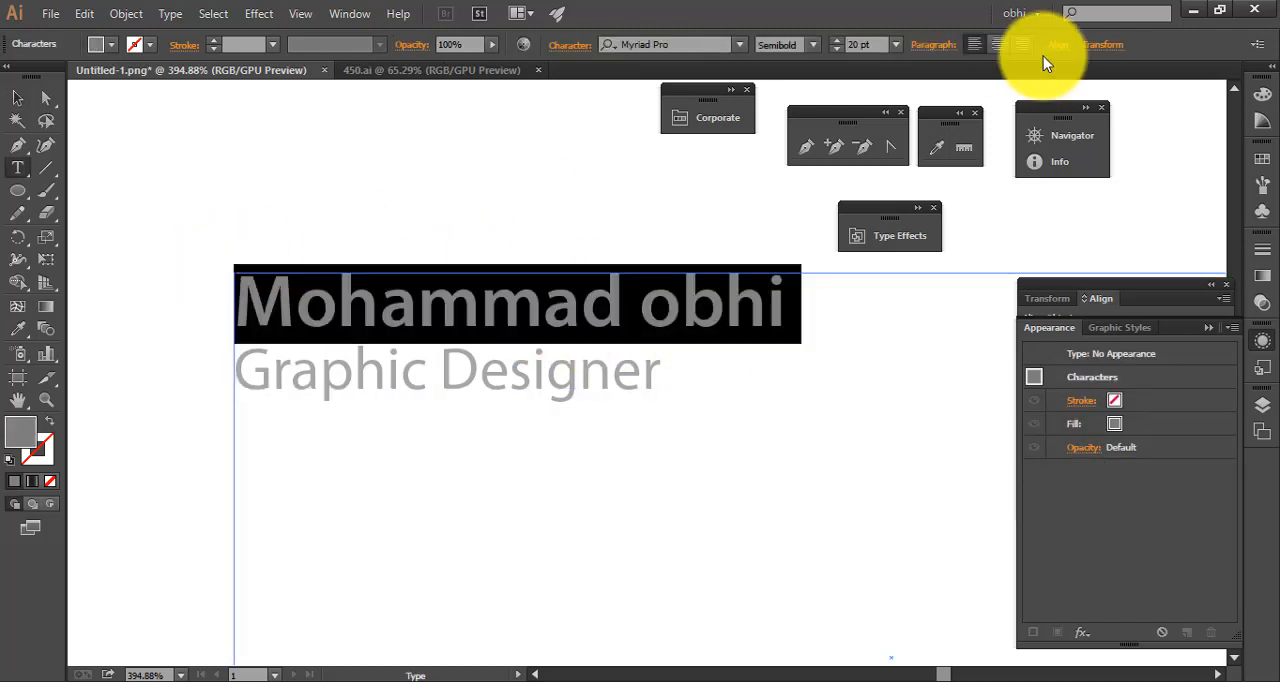
{"action": "left_click", "coordinate": [934, 45]}
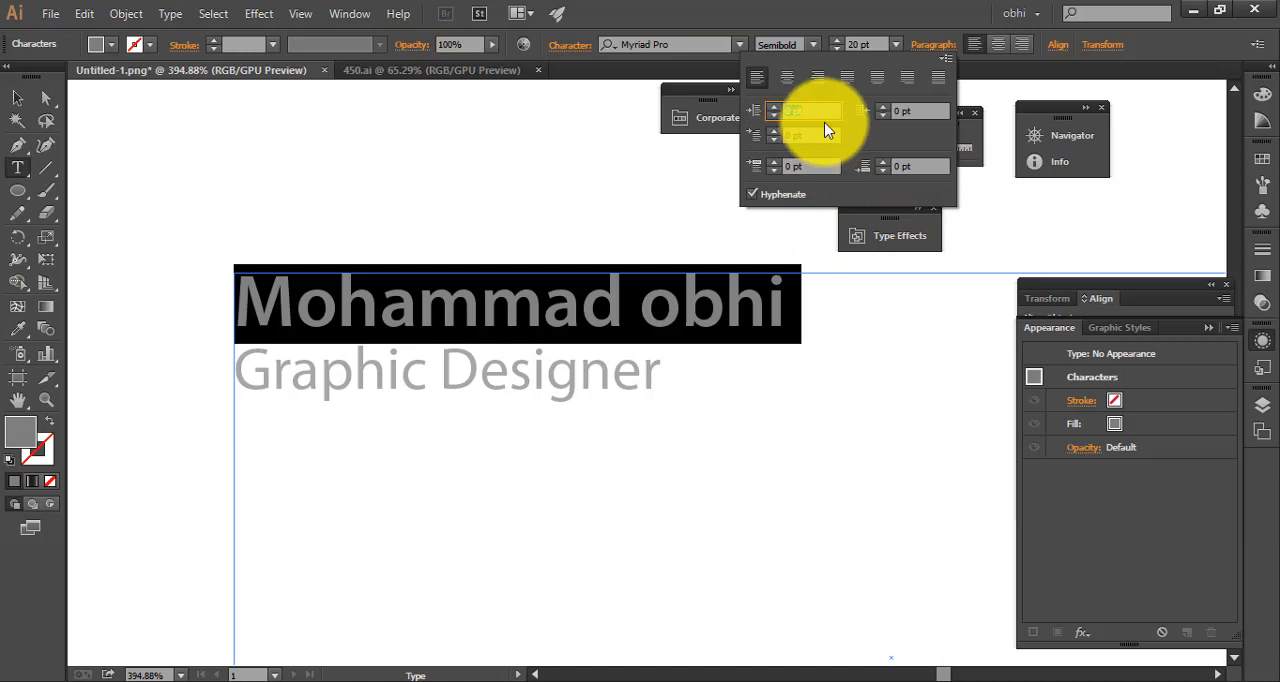
{"action": "left_click", "coordinate": [661, 363]}
{"action": "left_click_drag", "start_coordinate": [698, 384], "coordinate": [91, 236]}
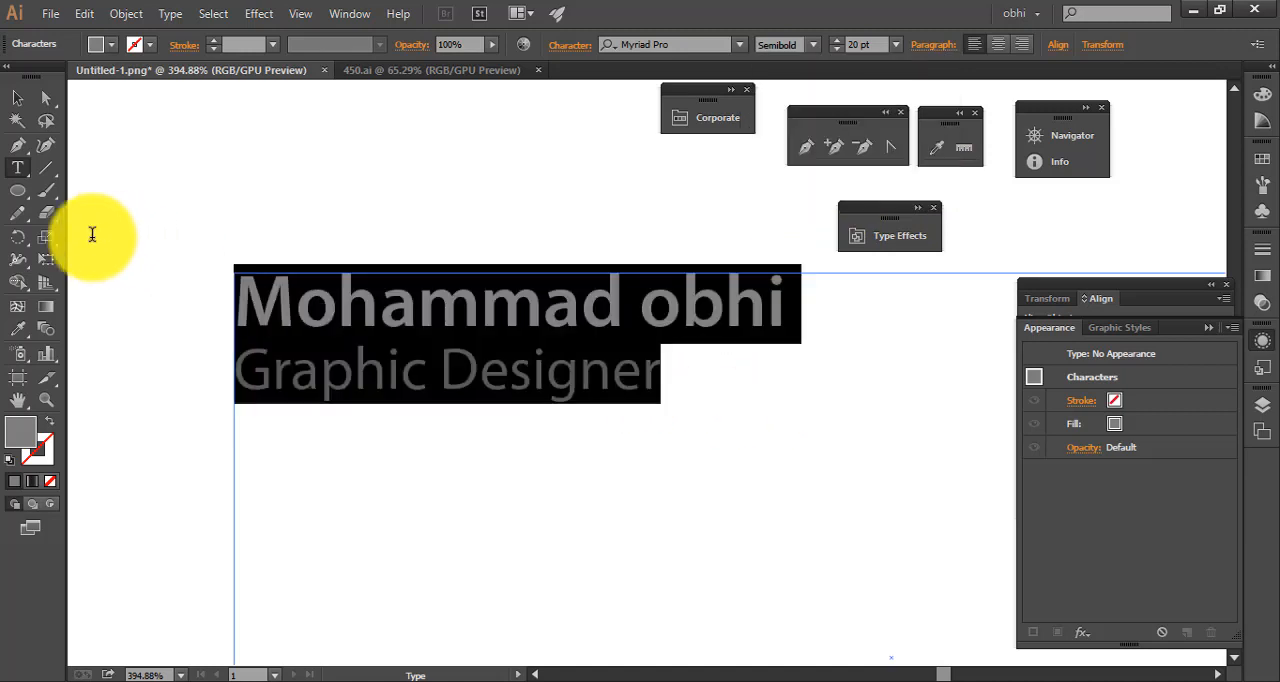
{"action": "left_click", "coordinate": [928, 45]}
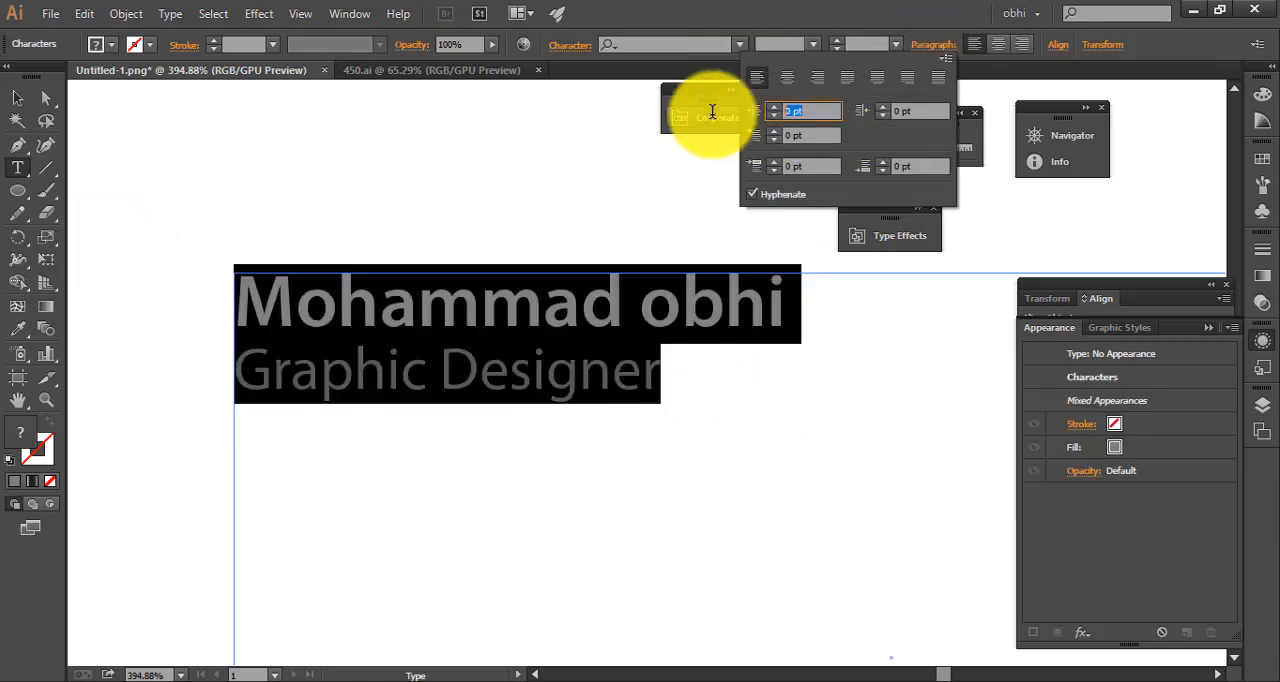
Try a larger left indent on both selected lines and reset it to 0 pt
{"action": "key", "text": "Up"}
{"action": "key", "text": "Up"}
{"action": "key", "text": "Up"}
{"action": "key", "text": "Up"}
{"action": "key", "text": "Up"}
{"action": "key", "text": "Up"}
{"action": "key", "text": "Up"}
{"action": "key", "text": "Up"}
{"action": "key", "text": "Up"}
{"action": "key", "text": "Up"}
{"action": "key", "text": "Up"}
{"action": "key", "text": "Up"}
{"action": "key", "text": "Up"}
{"action": "key", "text": "Up"}
{"action": "key", "text": "Up"}
{"action": "key", "text": "Up"}
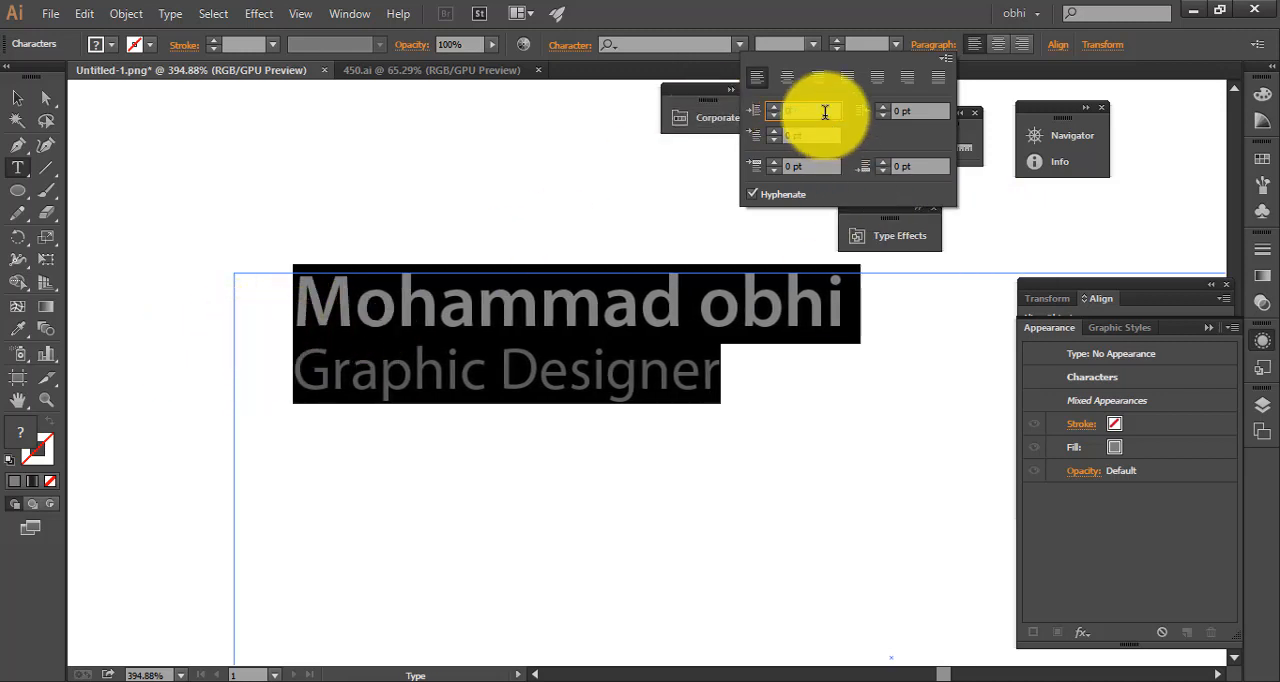
{"action": "key", "text": "Tab"}
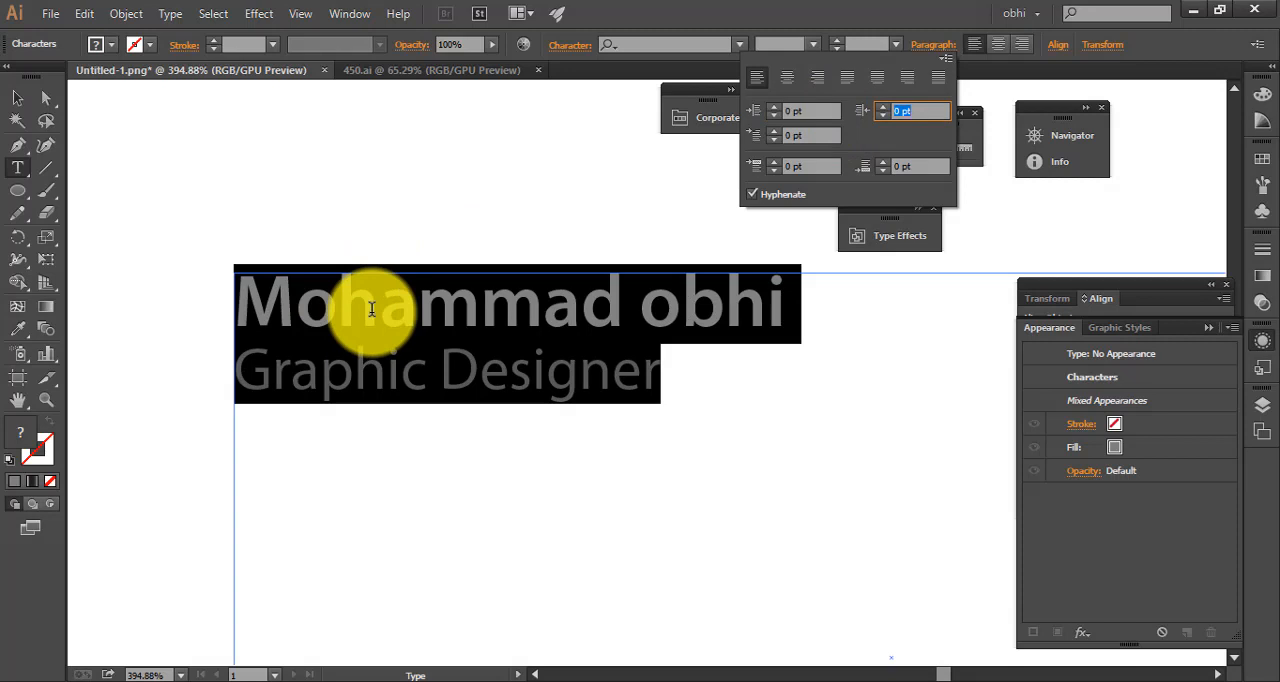
Set the left indent of both selected lines to 10 pt
{"action": "left_click", "coordinate": [790, 110]}
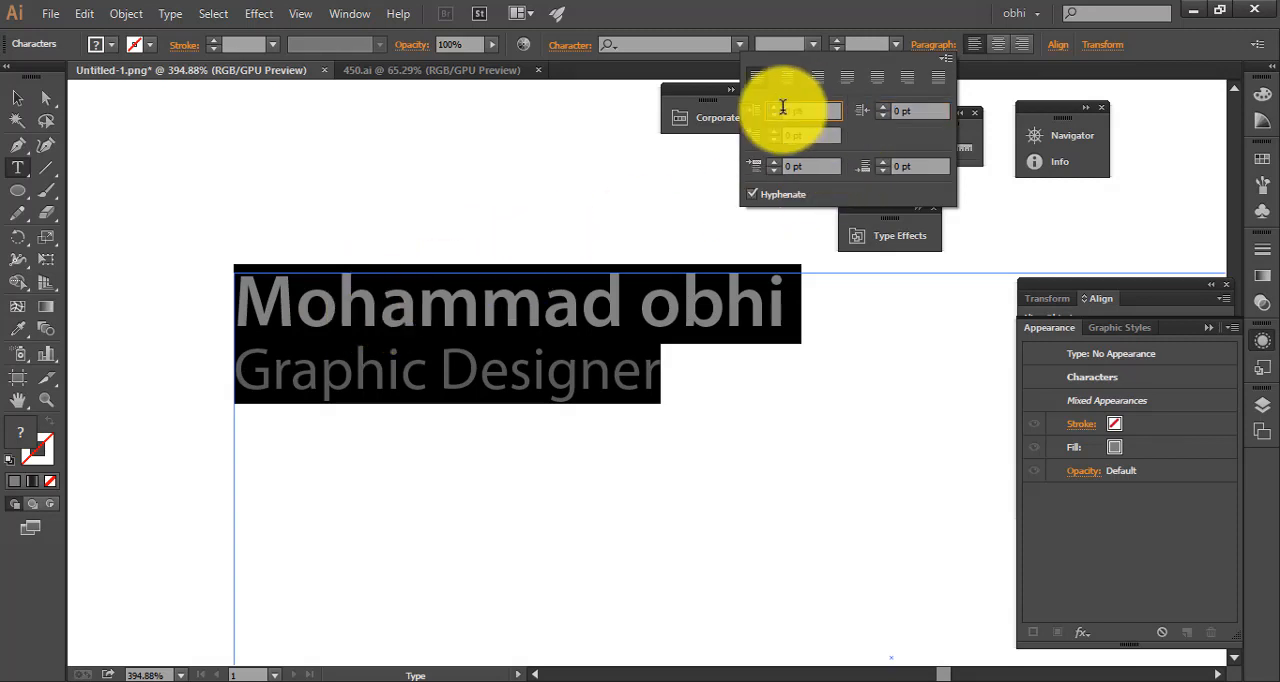
{"action": "type", "text": "10"}
{"action": "key", "text": "Tab"}
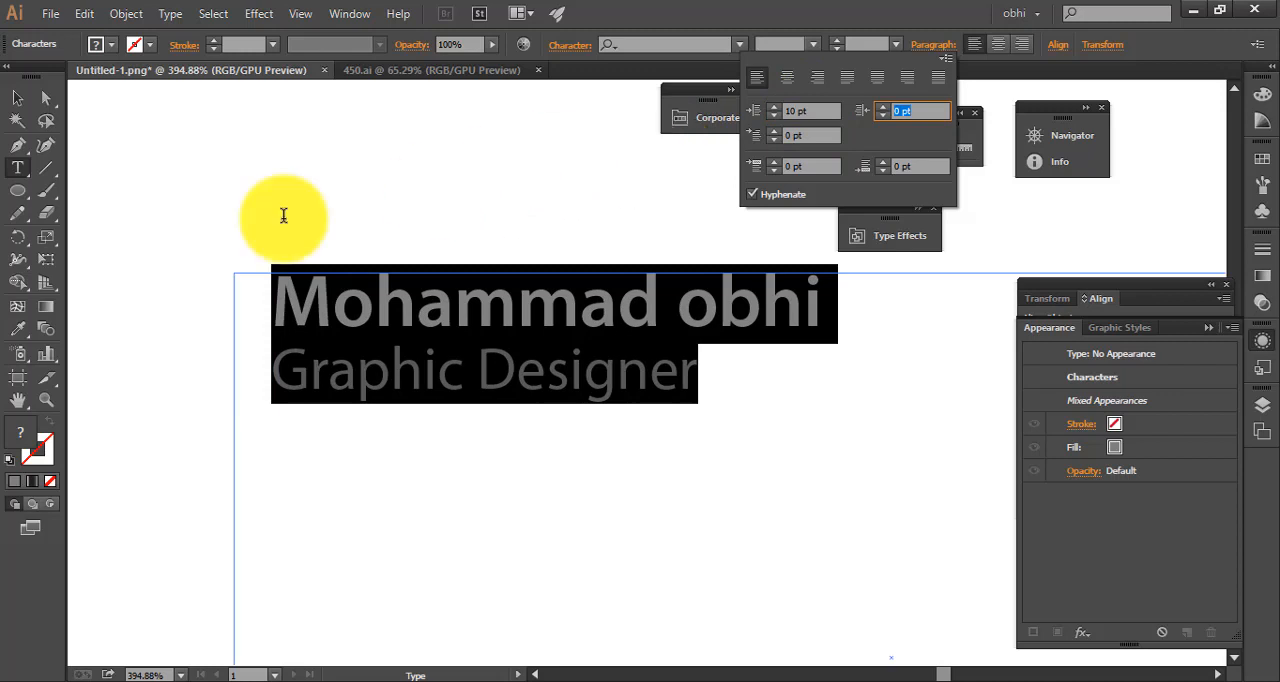
Try centre, right and justified alignment on both selected lines and restore left alignment
{"action": "left_click", "coordinate": [787, 77]}
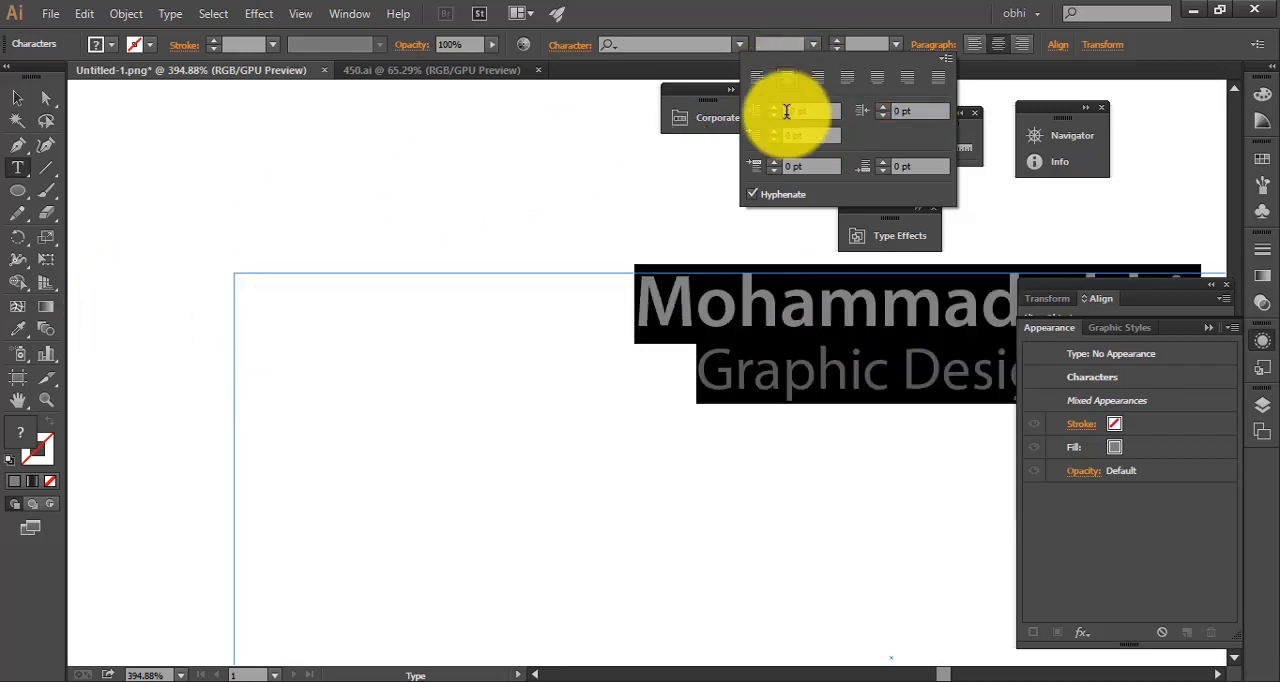
{"action": "left_click", "coordinate": [817, 78]}
{"action": "left_click", "coordinate": [848, 78]}
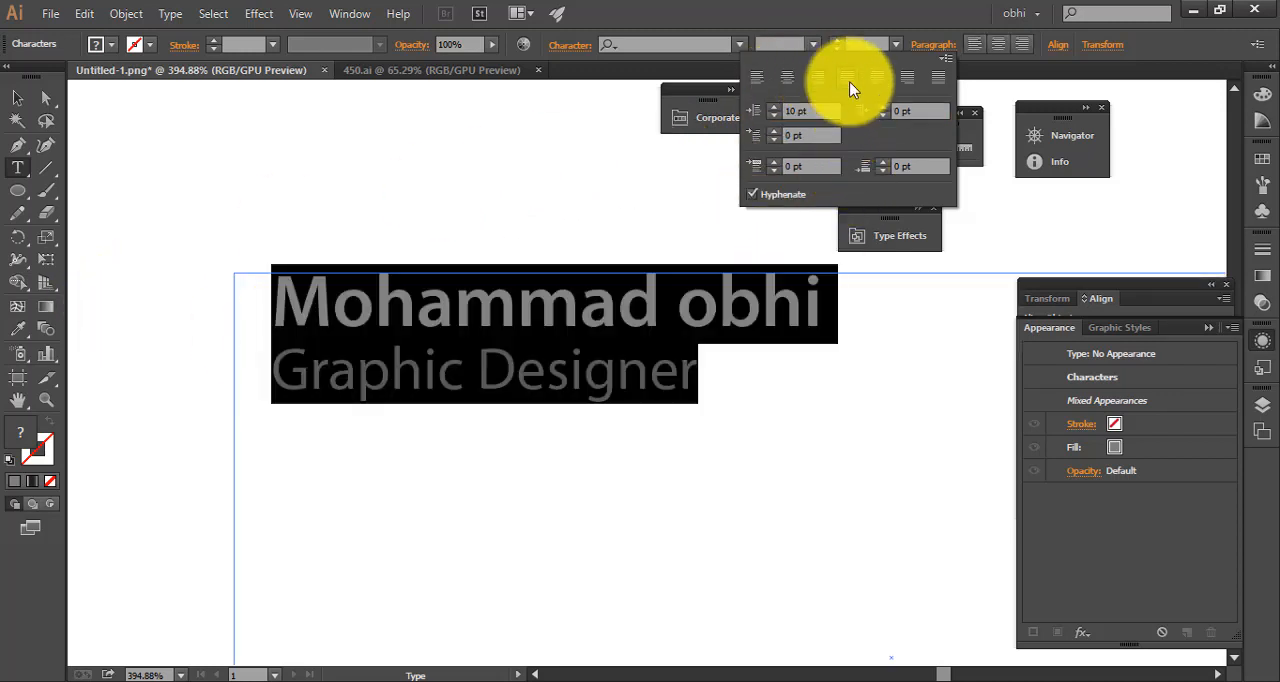
{"action": "left_click", "coordinate": [759, 79]}
{"action": "left_click", "coordinate": [11, 102]}
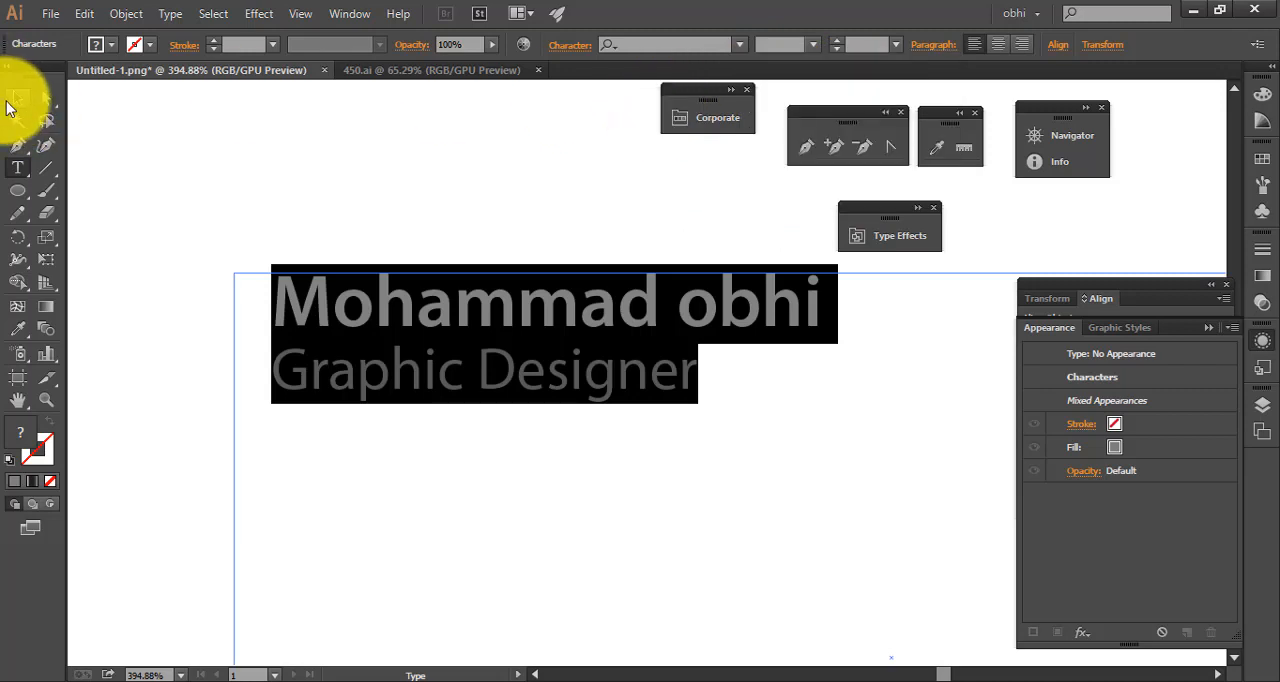
Select only the first word of the name line and set its character tracking to 101
{"action": "left_click", "coordinate": [570, 45]}
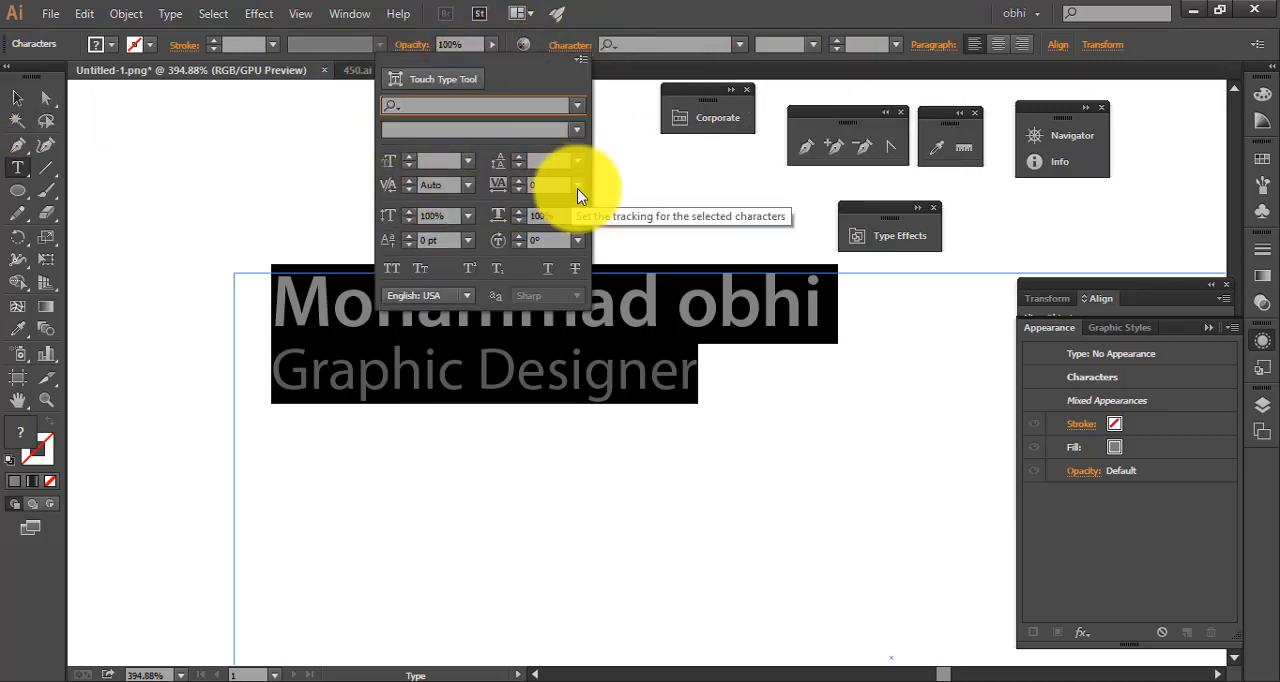
{"action": "left_click", "coordinate": [294, 305]}
{"action": "left_click_drag", "start_coordinate": [271, 294], "coordinate": [660, 300]}
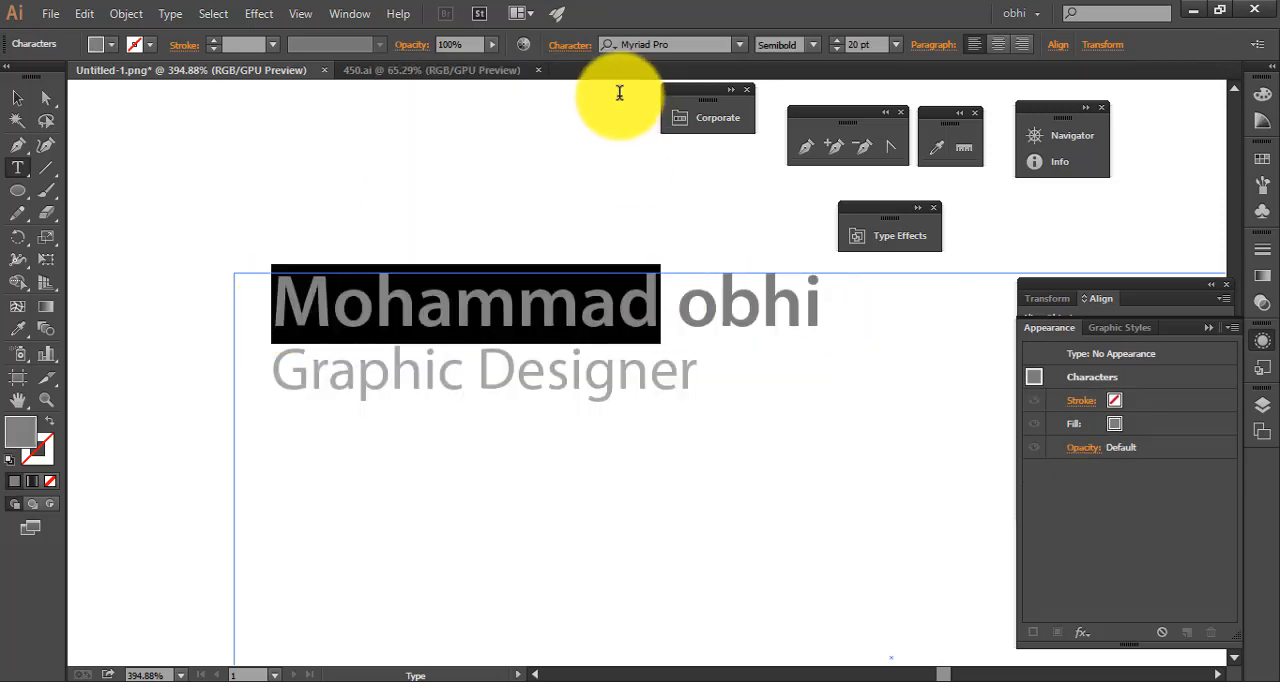
{"action": "left_click", "coordinate": [570, 44]}
{"action": "left_click", "coordinate": [548, 185]}
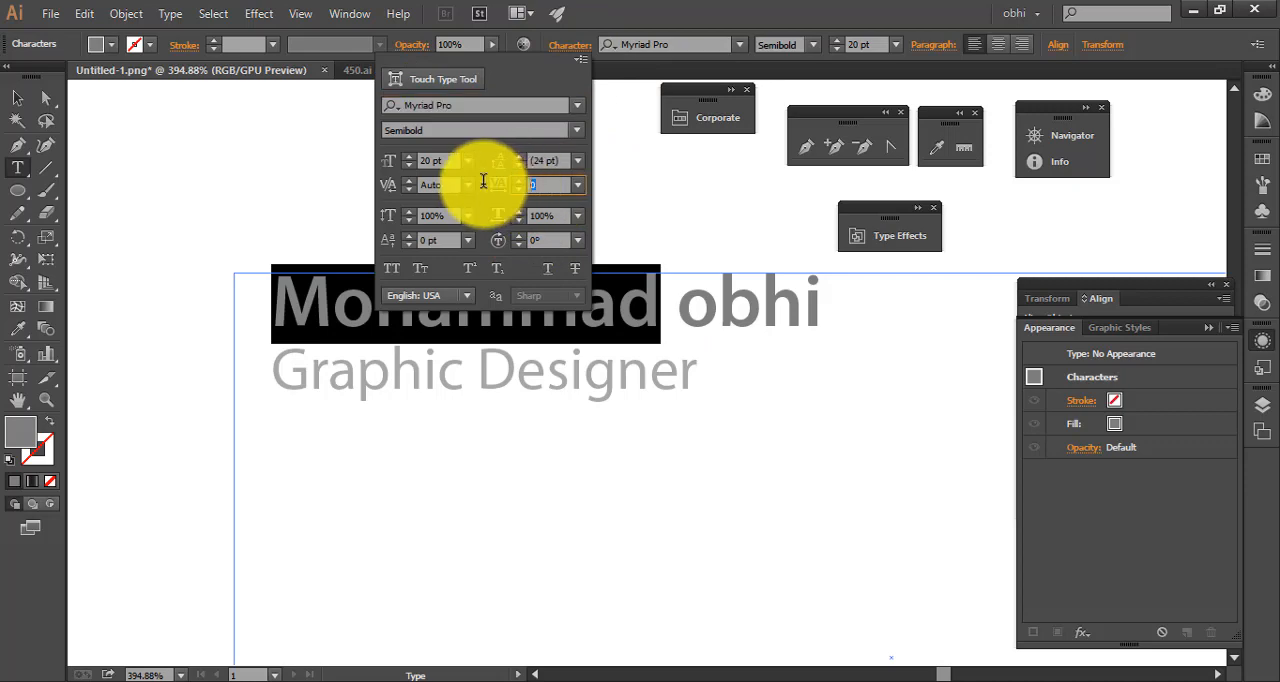
{"action": "key", "text": "Up"}
{"action": "key", "text": "Up"}
{"action": "key", "text": "Up"}
{"action": "key", "text": "Up"}
{"action": "key", "text": "Up"}
{"action": "key", "text": "Up"}
{"action": "key", "text": "Up"}
{"action": "key", "text": "Up"}
{"action": "key", "text": "Up"}
{"action": "key", "text": "Up"}
{"action": "key", "text": "Up"}
{"action": "key", "text": "Up"}
{"action": "key", "text": "Up"}
{"action": "key", "text": "Up"}
{"action": "key", "text": "Up"}
{"action": "key", "text": "Up"}
{"action": "key", "text": "Up"}
{"action": "key", "text": "Up"}
{"action": "key", "text": "Up"}
{"action": "key", "text": "Up"}
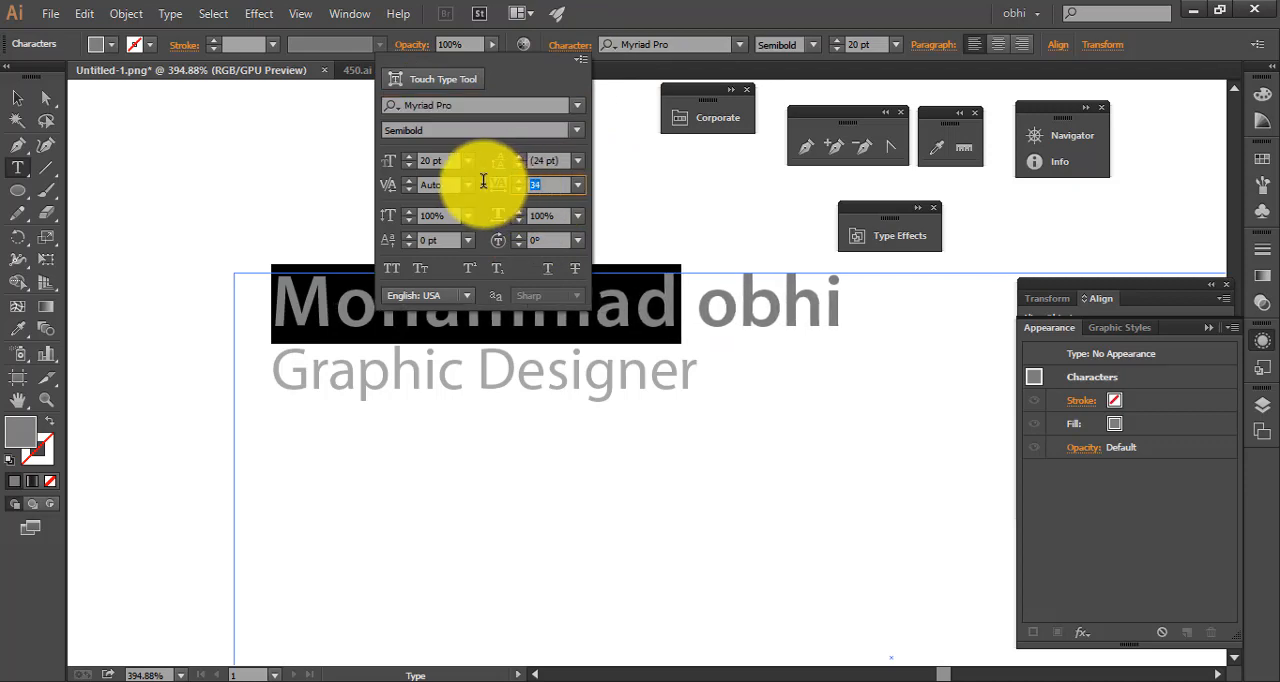
{"action": "key", "text": "Up"}
{"action": "key", "text": "Up"}
{"action": "key", "text": "Up"}
{"action": "key", "text": "Up"}
{"action": "key", "text": "Up"}
{"action": "key", "text": "Up"}
{"action": "key", "text": "Up"}
{"action": "key", "text": "Up"}
{"action": "key", "text": "Up"}
{"action": "key", "text": "Up"}
{"action": "key", "text": "Up"}
{"action": "key", "text": "Up"}
{"action": "key", "text": "Up"}
{"action": "key", "text": "Up"}
{"action": "key", "text": "Up"}
{"action": "key", "text": "Up"}
{"action": "key", "text": "Up"}
{"action": "key", "text": "Up"}
{"action": "key", "text": "Up"}
{"action": "key", "text": "Up"}
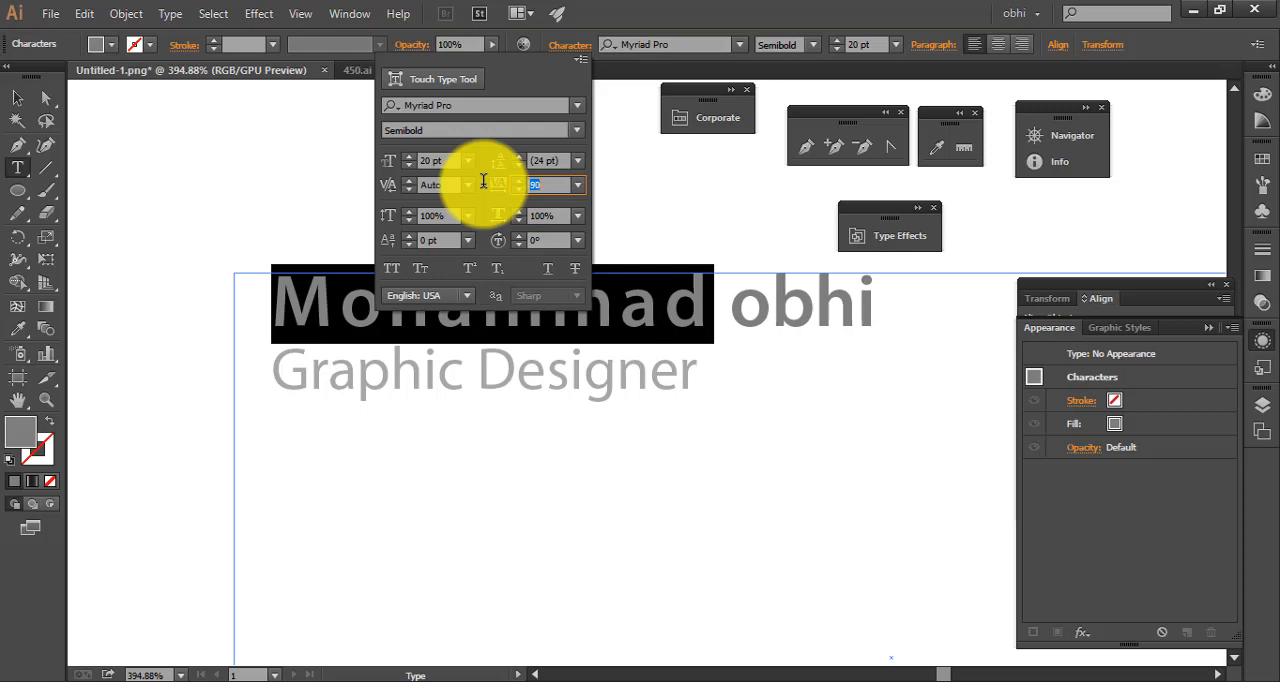
{"action": "key", "text": "Up"}
{"action": "key", "text": "Up"}
{"action": "key", "text": "Up"}
{"action": "key", "text": "Up"}
{"action": "key", "text": "Up"}
{"action": "key", "text": "Up"}
{"action": "key", "text": "Up"}
{"action": "key", "text": "Up"}
{"action": "key", "text": "Up"}
{"action": "key", "text": "Up"}
{"action": "key", "text": "Up"}
{"action": "key", "text": "Up"}
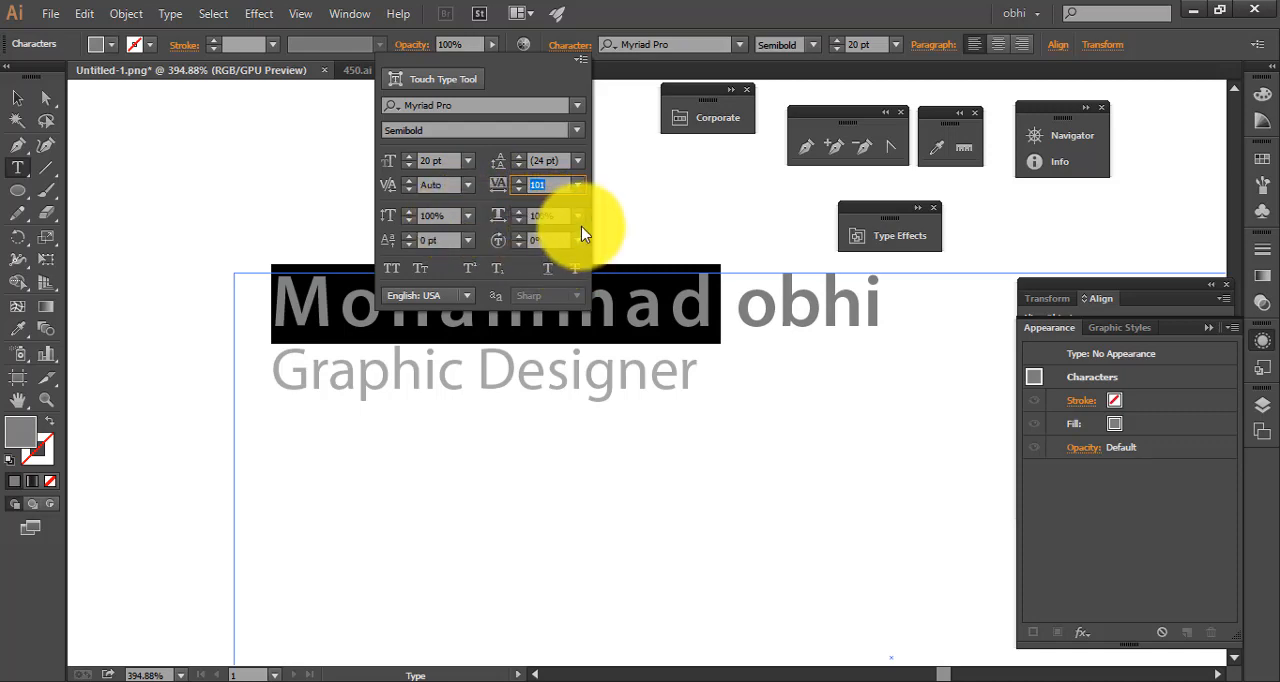
Narrow the selected first word by setting its horizontal scale to 83%
{"action": "left_click", "coordinate": [560, 220]}
{"action": "key", "text": "Down"}
{"action": "key", "text": "Down"}
{"action": "key", "text": "Down"}
{"action": "key", "text": "Down"}
{"action": "key", "text": "Down"}
{"action": "key", "text": "Down"}
{"action": "key", "text": "Down"}
{"action": "key", "text": "Down"}
{"action": "key", "text": "Down"}
{"action": "key", "text": "Down"}
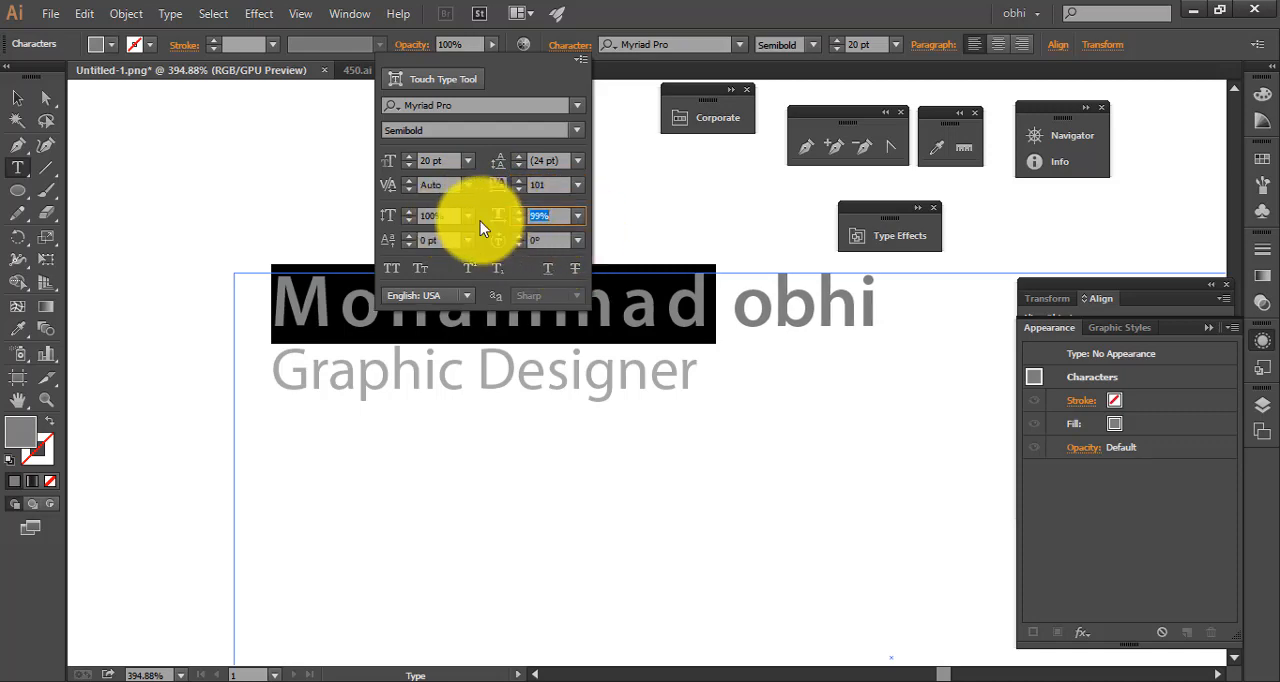
{"action": "key", "text": "Down"}
{"action": "key", "text": "Down"}
{"action": "key", "text": "Down"}
{"action": "key", "text": "Down"}
{"action": "key", "text": "Down"}
{"action": "key", "text": "Down"}
{"action": "key", "text": "Down"}
{"action": "key", "text": "Down"}
{"action": "key", "text": "Down"}
{"action": "key", "text": "Down"}
{"action": "key", "text": "Down"}
{"action": "key", "text": "Down"}
{"action": "key", "text": "Down"}
{"action": "key", "text": "Down"}
{"action": "key", "text": "Down"}
{"action": "key", "text": "Down"}
{"action": "key", "text": "Down"}
{"action": "key", "text": "Down"}
{"action": "key", "text": "Down"}
{"action": "key", "text": "Down"}
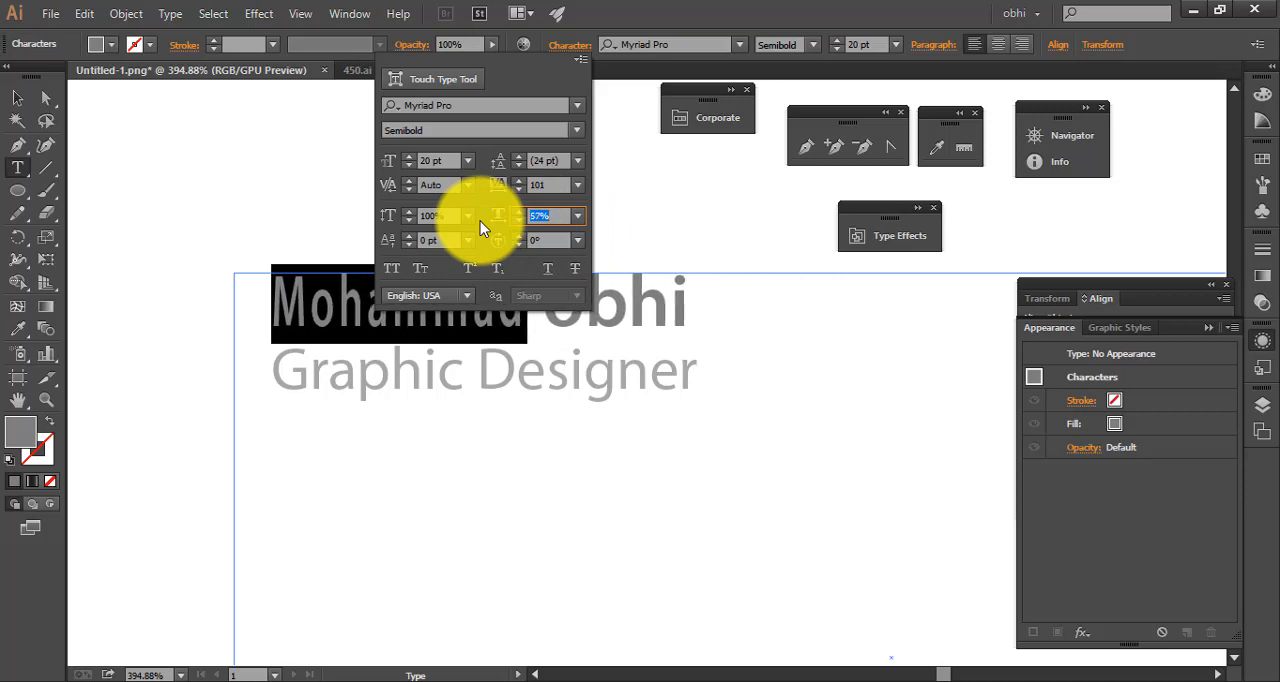
{"action": "key", "text": "Up"}
{"action": "key", "text": "Up"}
{"action": "key", "text": "Up"}
{"action": "key", "text": "Up"}
{"action": "key", "text": "Up"}
{"action": "key", "text": "Up"}
{"action": "key", "text": "Up"}
{"action": "key", "text": "Up"}
{"action": "key", "text": "Up"}
{"action": "key", "text": "Up"}
{"action": "key", "text": "Up"}
{"action": "key", "text": "Up"}
{"action": "key", "text": "Up"}
{"action": "key", "text": "Up"}
{"action": "key", "text": "Up"}
{"action": "key", "text": "Up"}
{"action": "key", "text": "Up"}
{"action": "key", "text": "Up"}
{"action": "key", "text": "Up"}
{"action": "key", "text": "Up"}
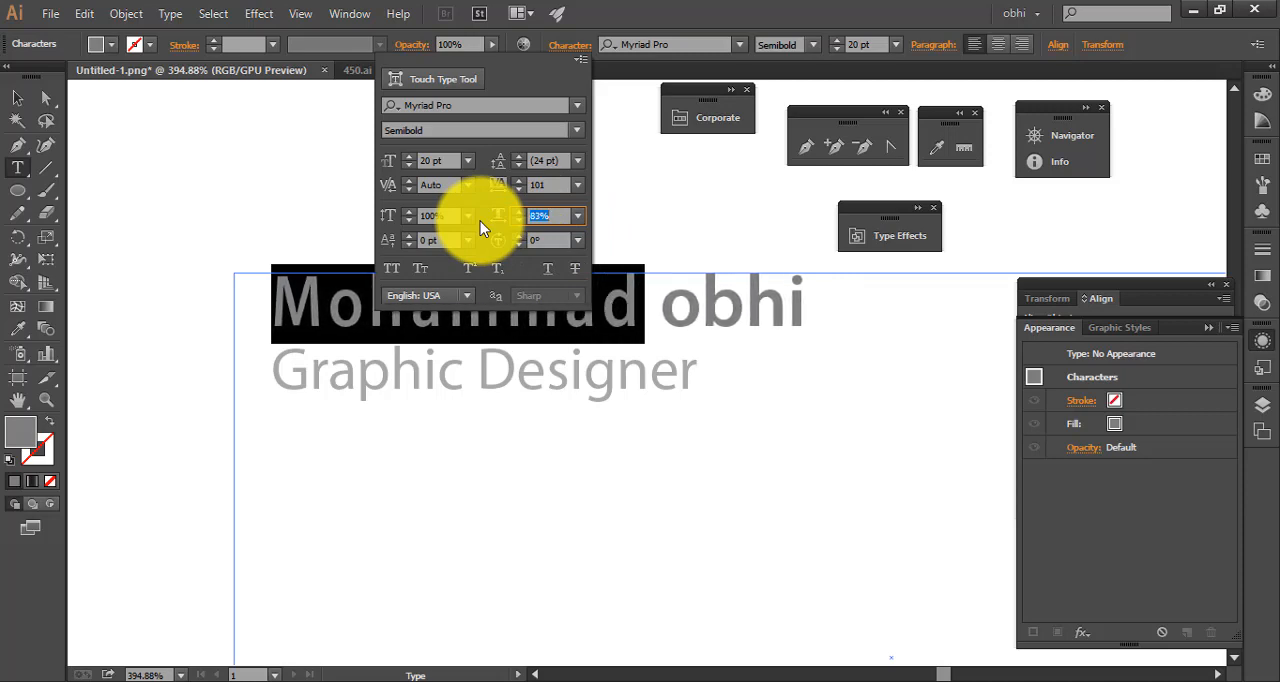
Try a leading of 14 pt on the selected word and reset it to Auto
{"action": "left_click", "coordinate": [577, 162]}
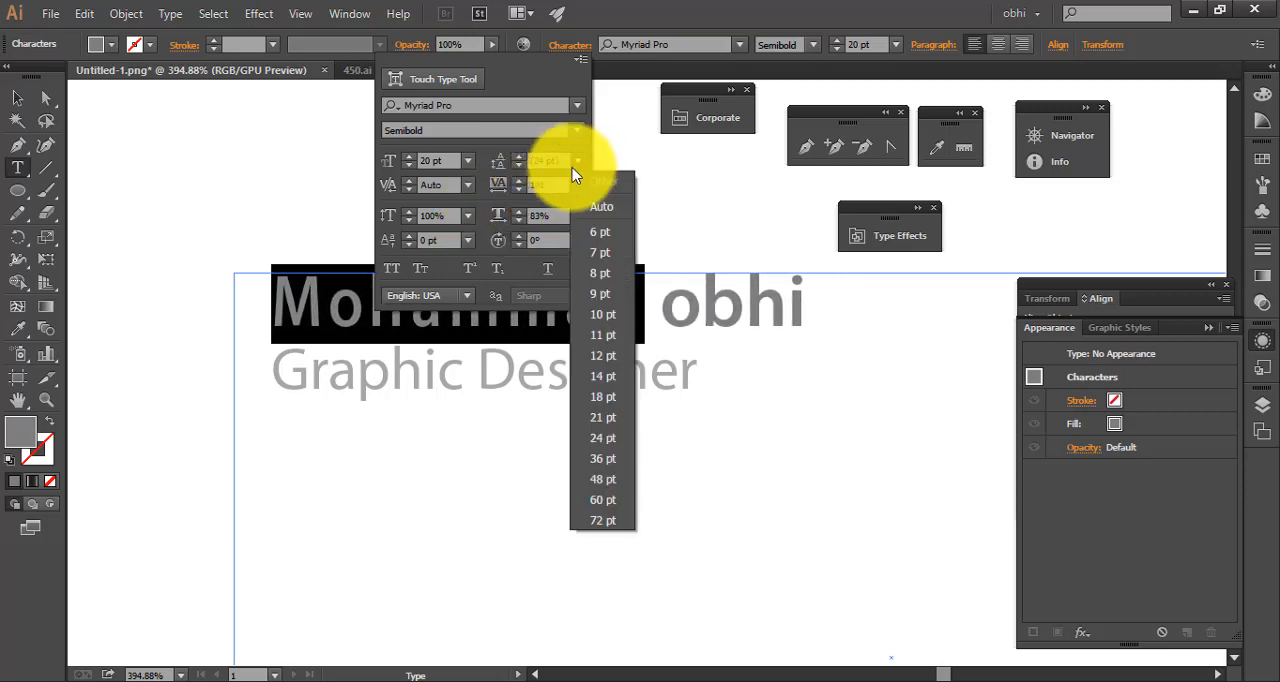
{"action": "left_click", "coordinate": [598, 345]}
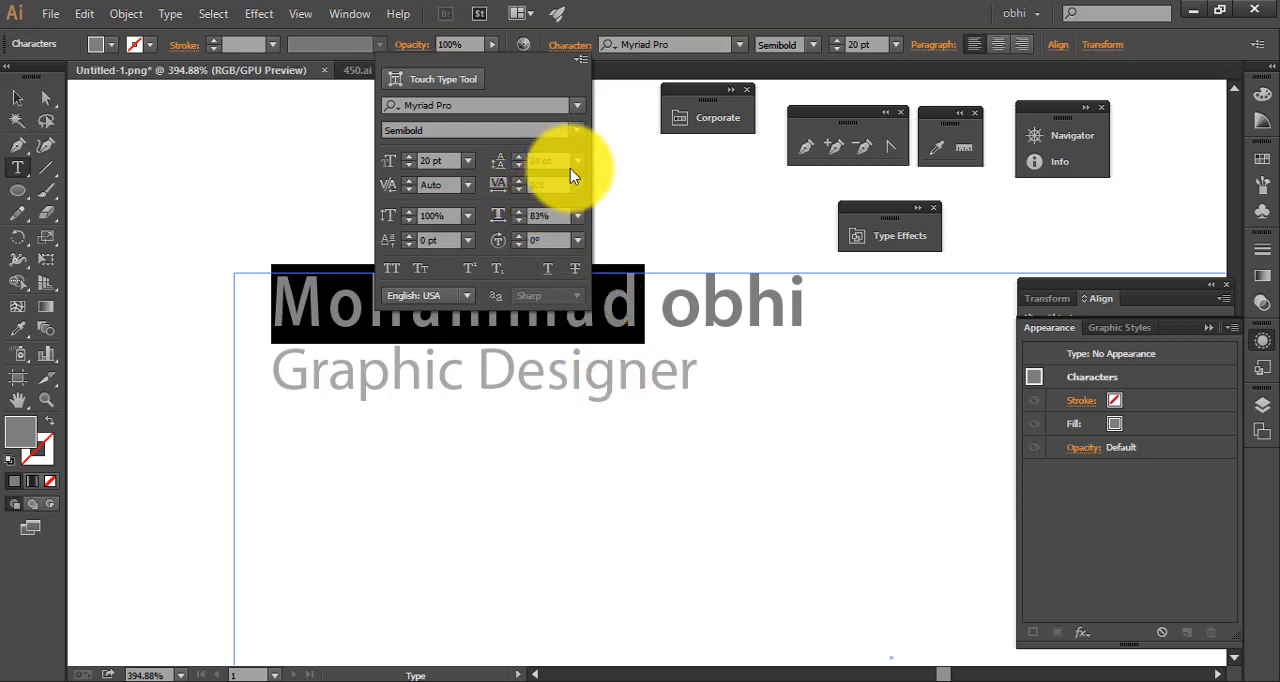
{"action": "left_click", "coordinate": [577, 163]}
{"action": "left_click", "coordinate": [603, 209]}
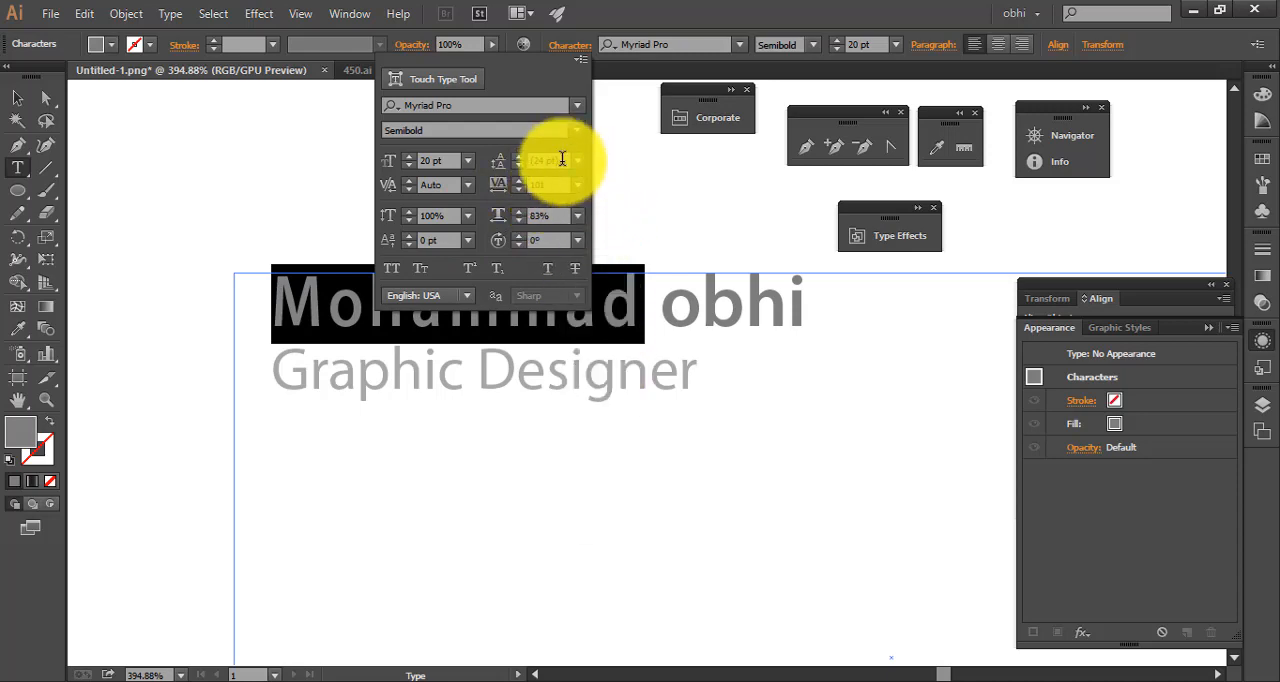
Select both lines of the text area and set their leading to 22 pt
{"action": "left_click", "coordinate": [603, 371]}
{"action": "left_click_drag", "start_coordinate": [734, 393], "coordinate": [190, 281]}
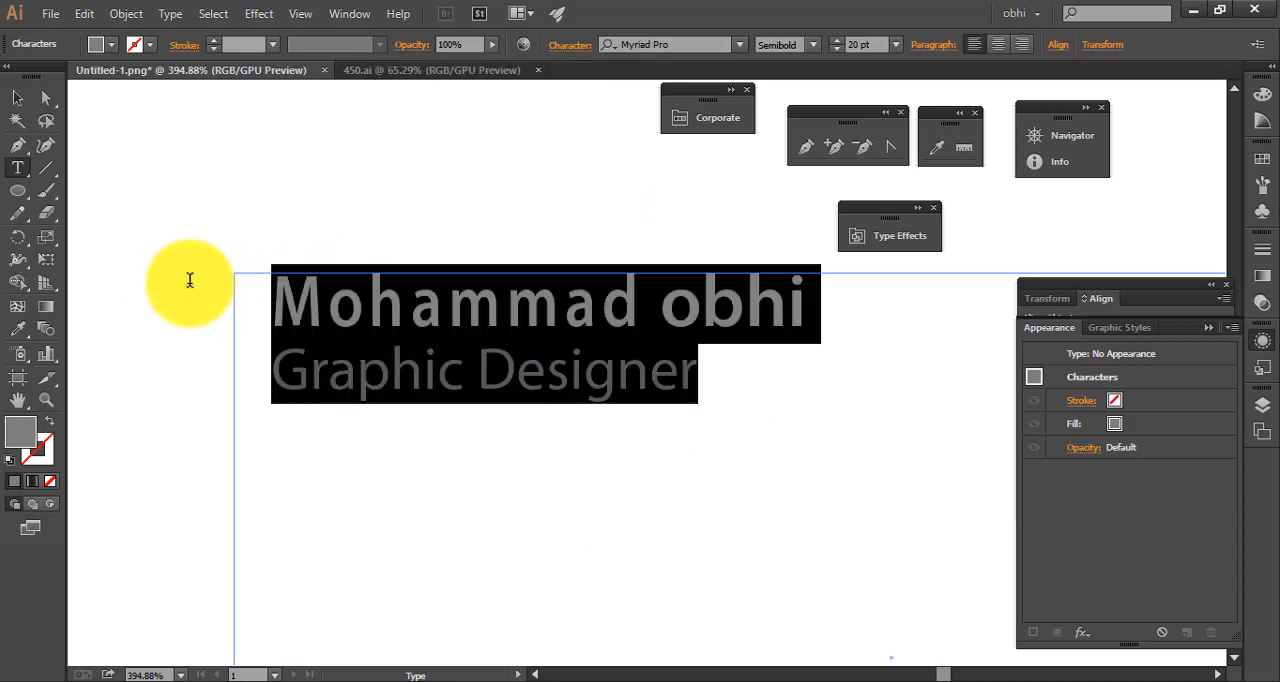
{"action": "left_click", "coordinate": [565, 46]}
{"action": "left_click", "coordinate": [551, 159]}
{"action": "scroll", "coordinate": [551, 159], "scroll_direction": "up", "scroll_amount": 8}
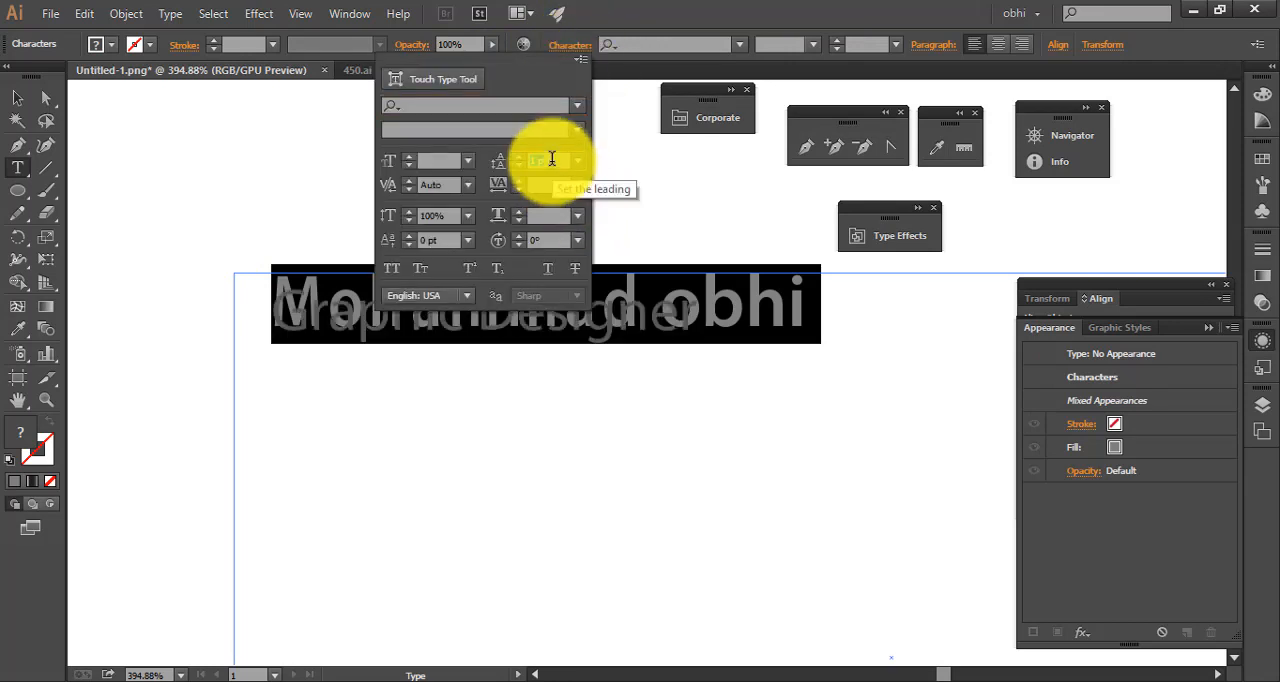
{"action": "scroll", "coordinate": [551, 159], "scroll_direction": "down", "scroll_amount": 2}
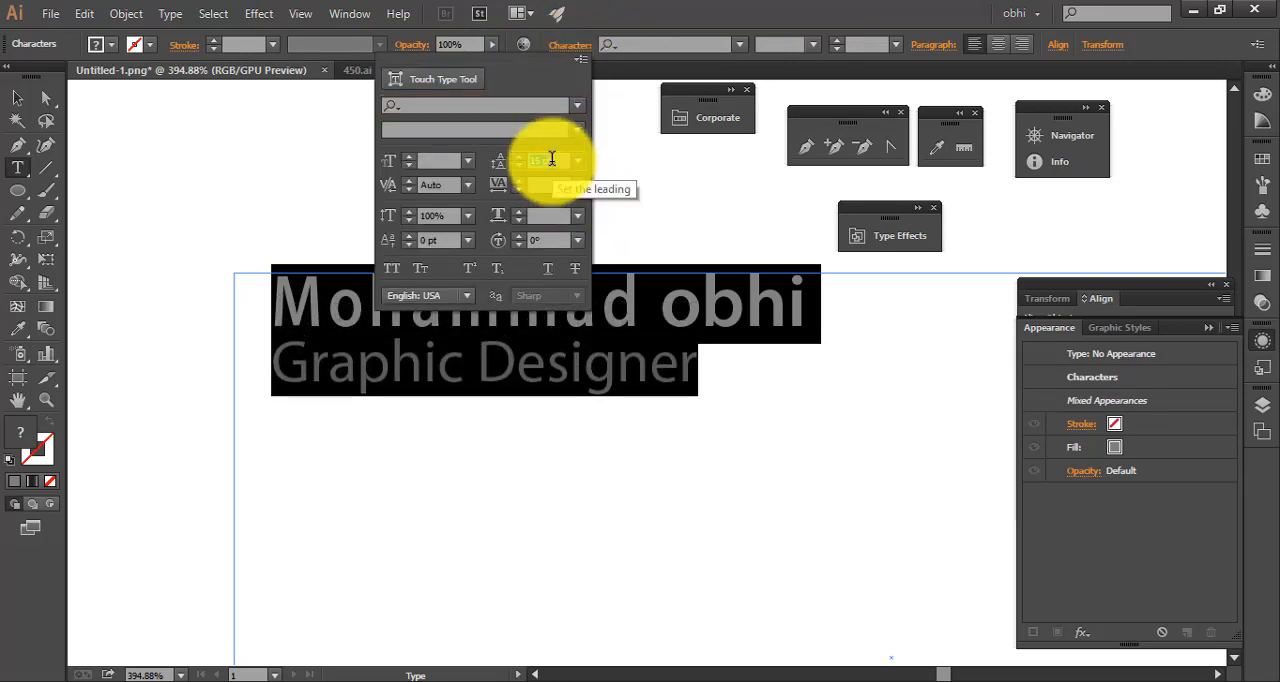
{"action": "scroll", "coordinate": [551, 159], "scroll_direction": "up", "scroll_amount": 1}
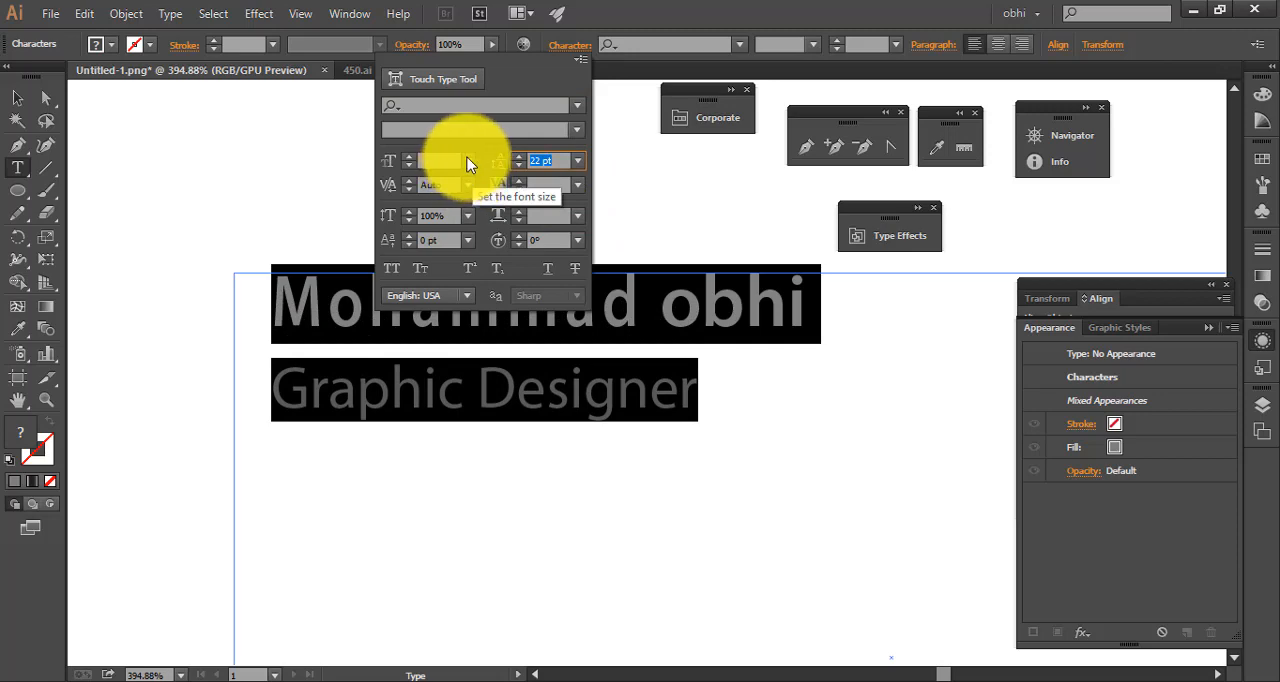
Try a font size of 11 pt on both lines, settle on 14 pt and close the character options
{"action": "left_click", "coordinate": [467, 161]}
{"action": "left_click", "coordinate": [492, 305]}
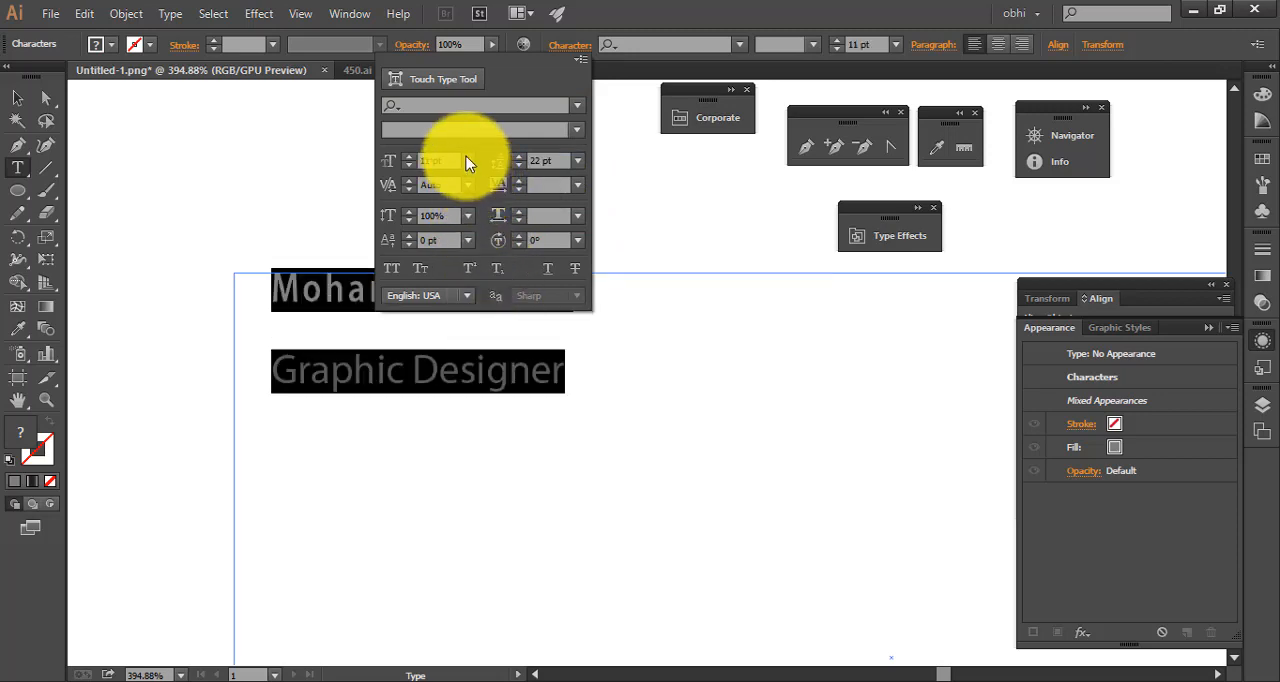
{"action": "left_click", "coordinate": [467, 161]}
{"action": "left_click", "coordinate": [480, 347]}
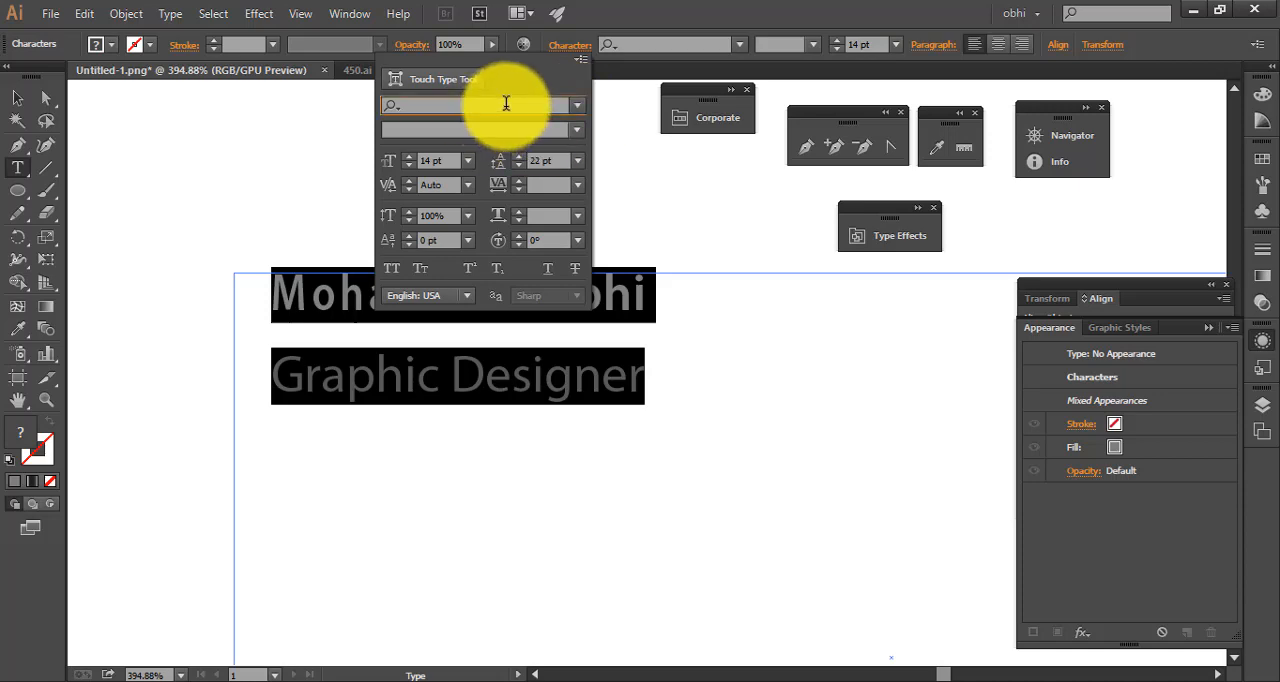
{"action": "left_click", "coordinate": [334, 157]}
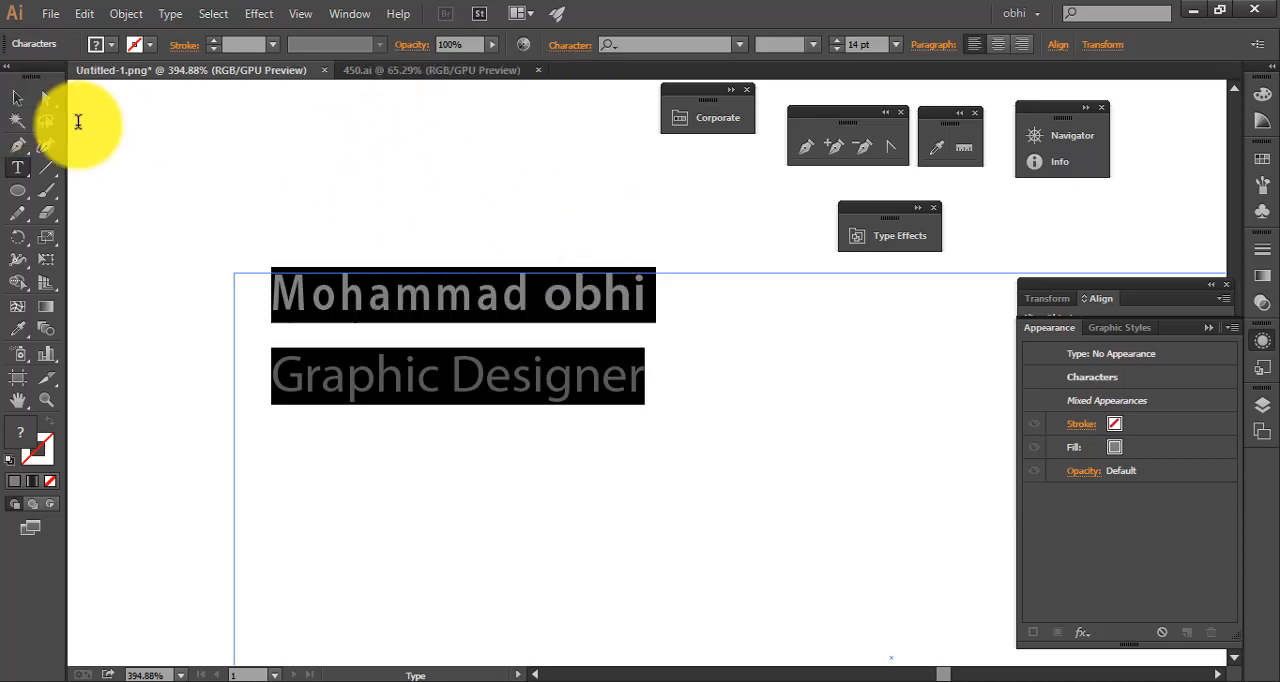
Select the whole text area as an object, change its font to Abyssinica SIL and deselect it
{"action": "left_click", "coordinate": [17, 97]}
{"action": "left_click_drag", "start_coordinate": [739, 460], "coordinate": [282, 212]}
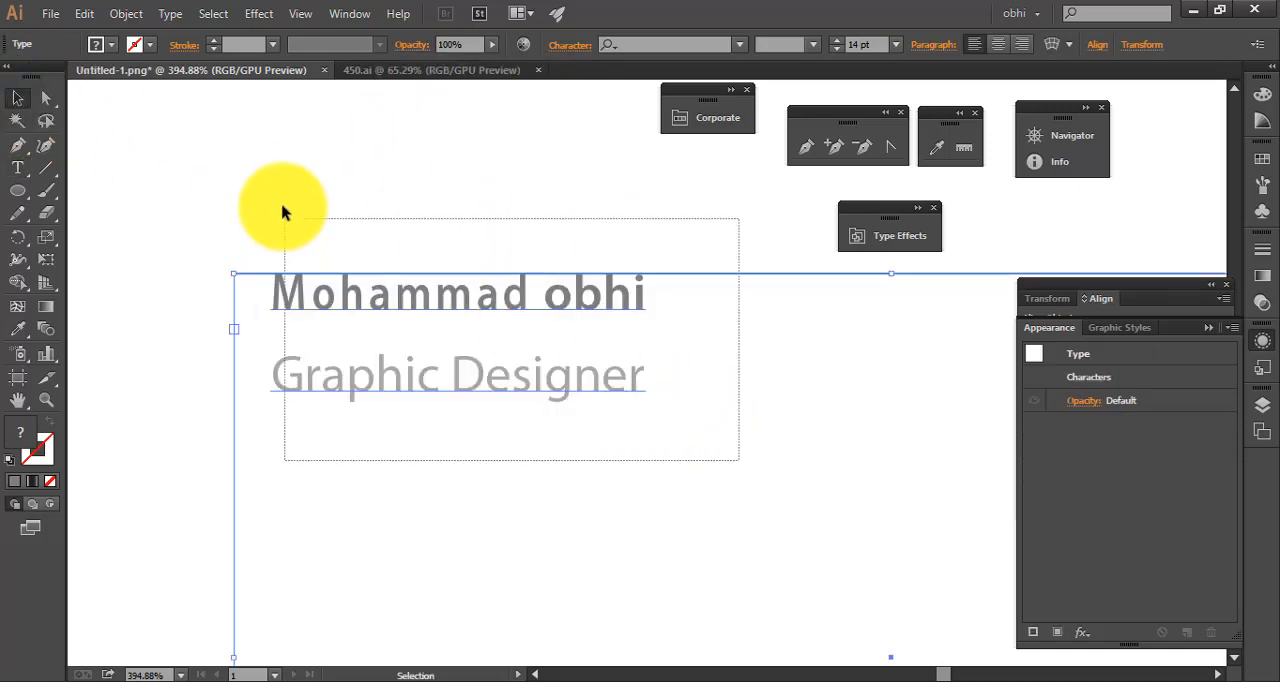
{"action": "left_click", "coordinate": [740, 45]}
{"action": "left_click", "coordinate": [695, 277]}
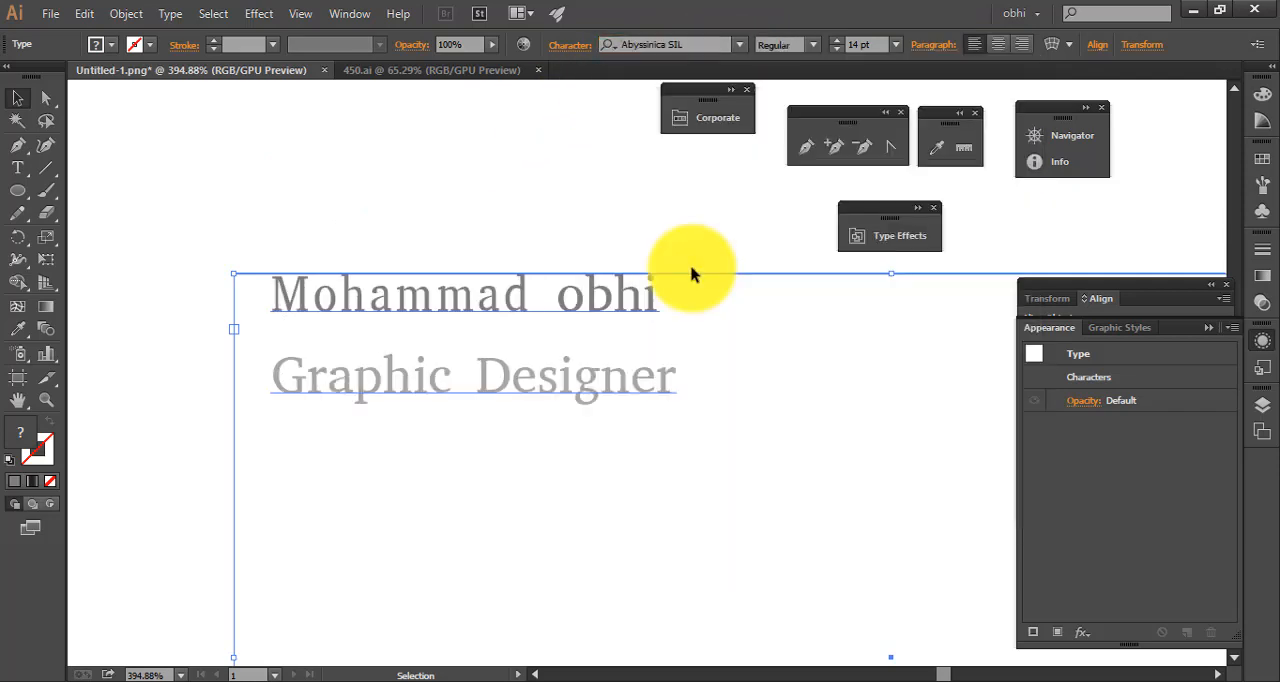
{"action": "left_click", "coordinate": [472, 212]}
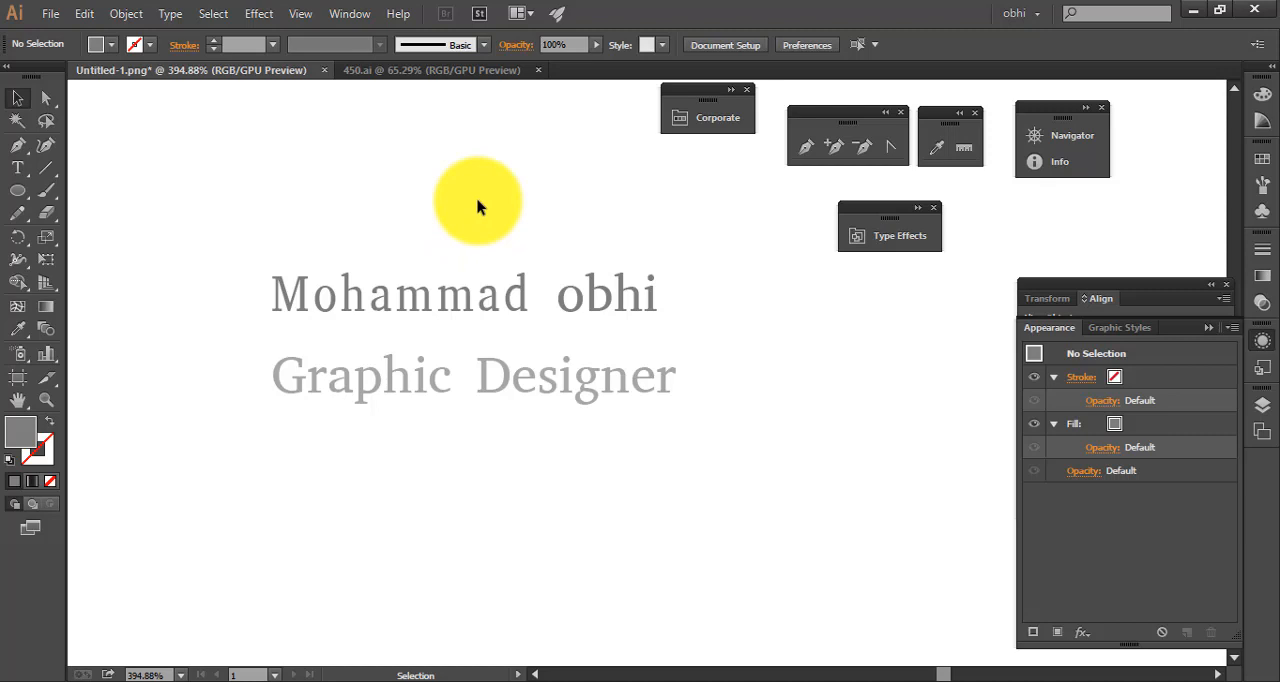